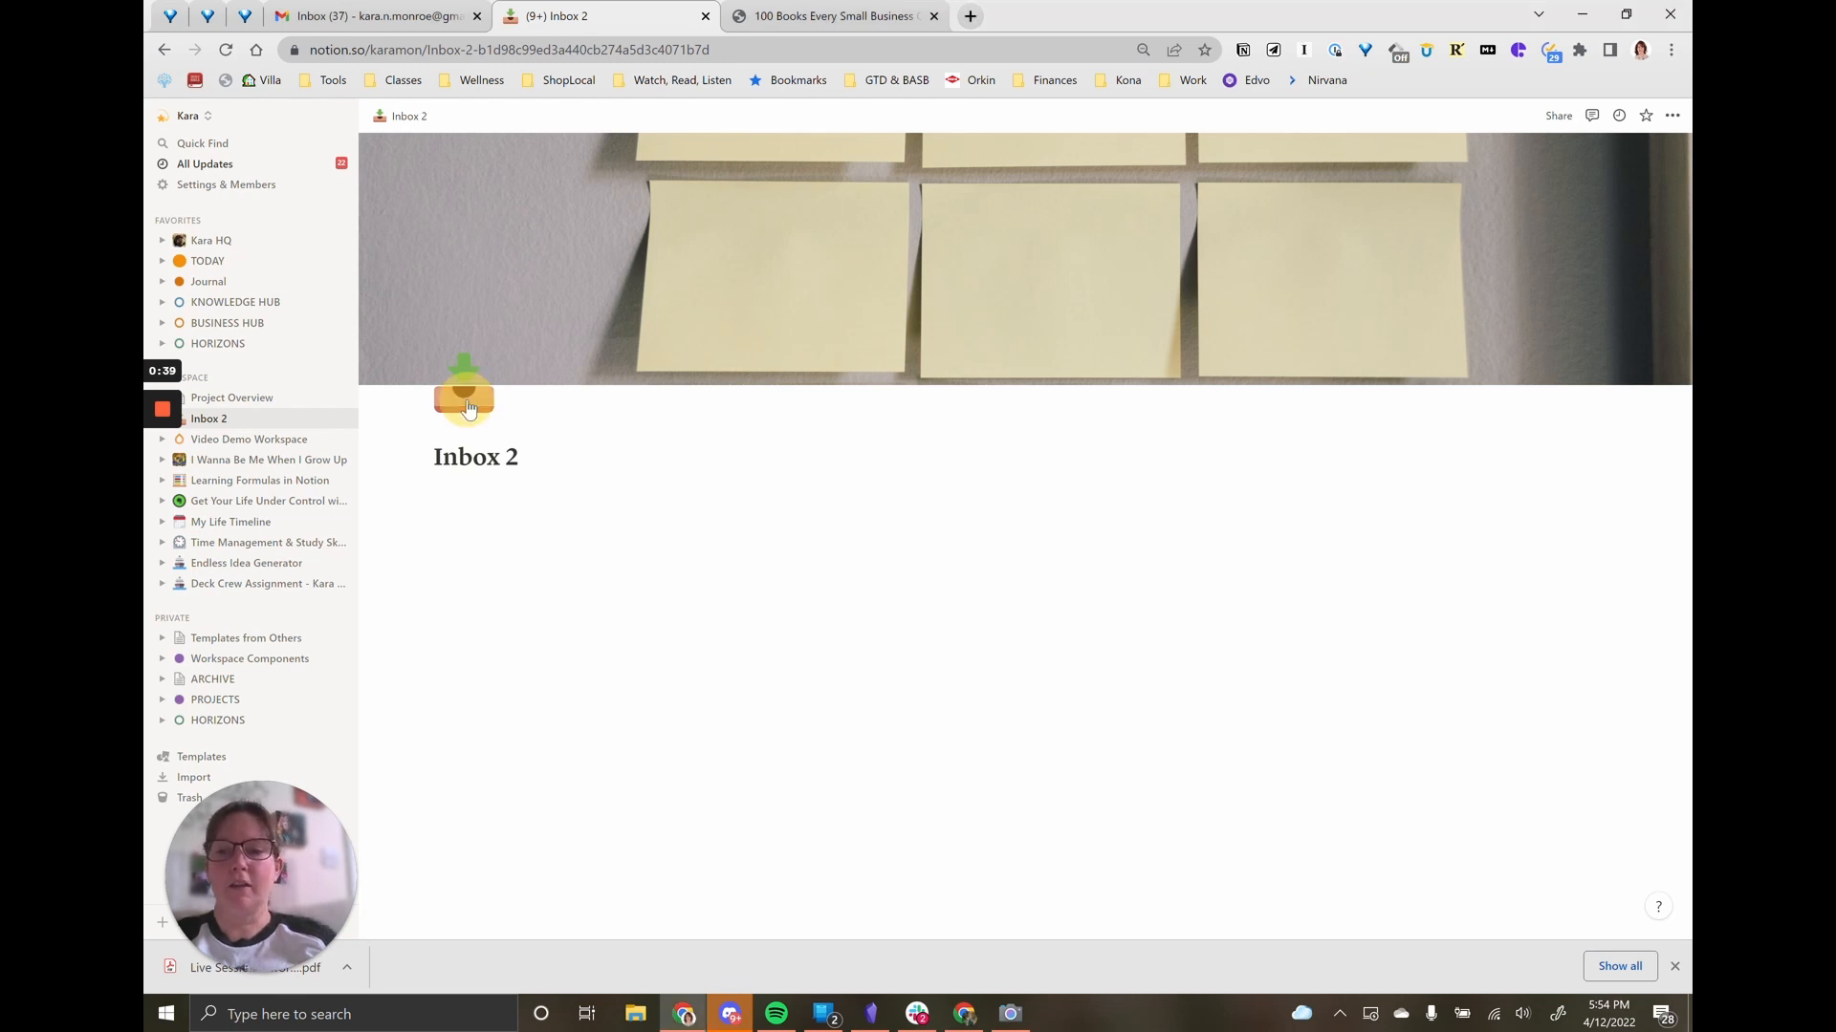
Step: Search the icon choices for the Inbox 2 page for "inbox" and close the picker without changing the icon
click(466, 400)
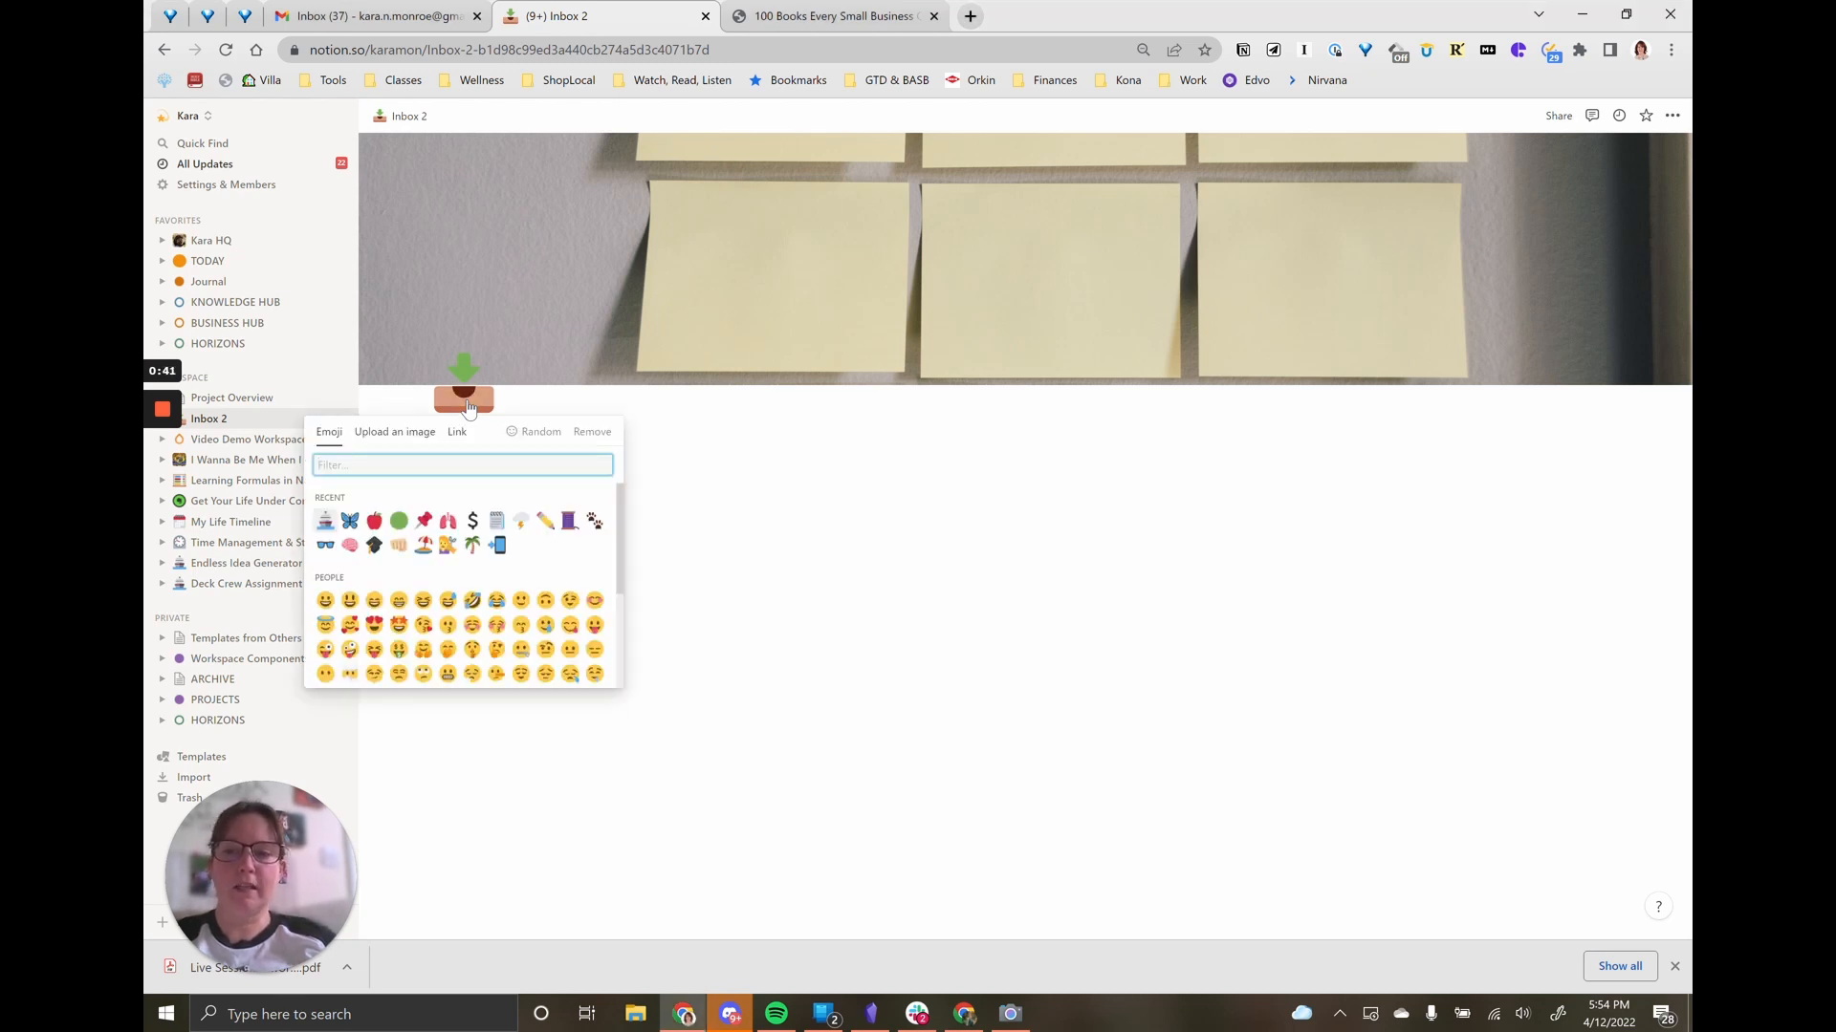
text(inbox)
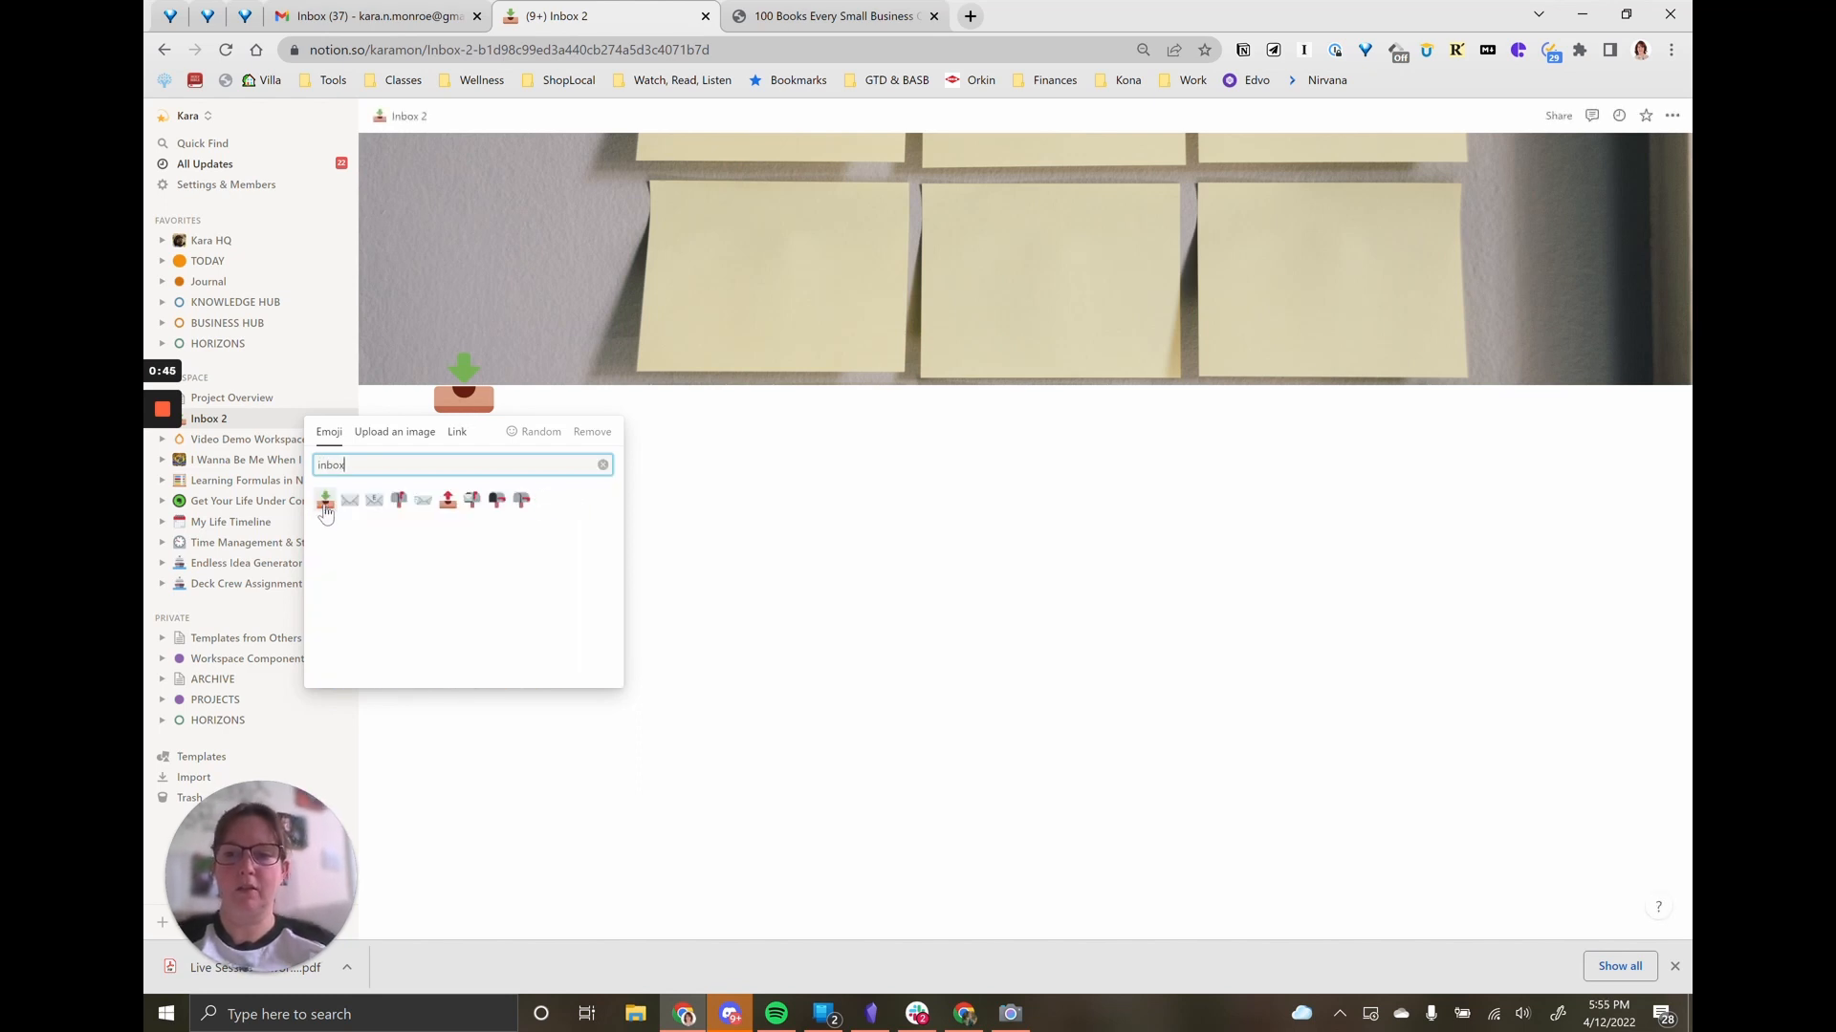
click(861, 562)
Step: Search the Unsplash cover images for "paper", browse the options for the Inbox 2 page, and keep the current cover
mouse_move(1513, 380)
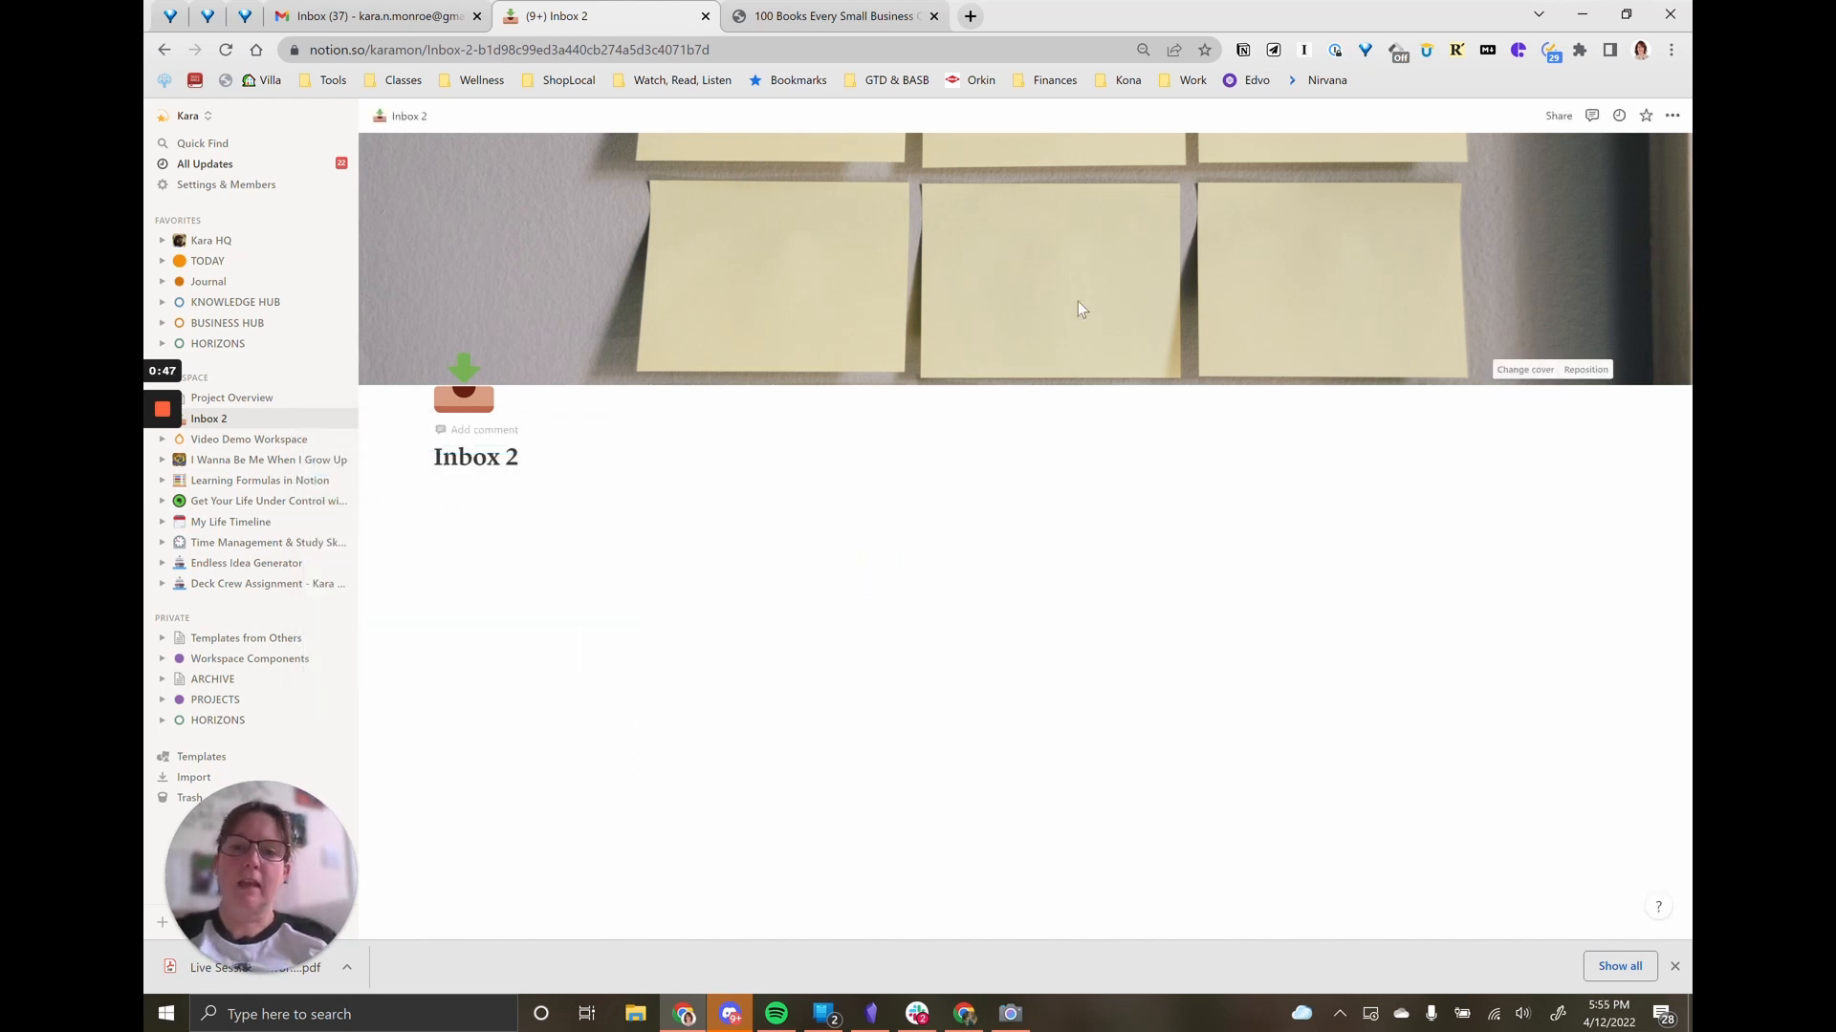
click(1514, 378)
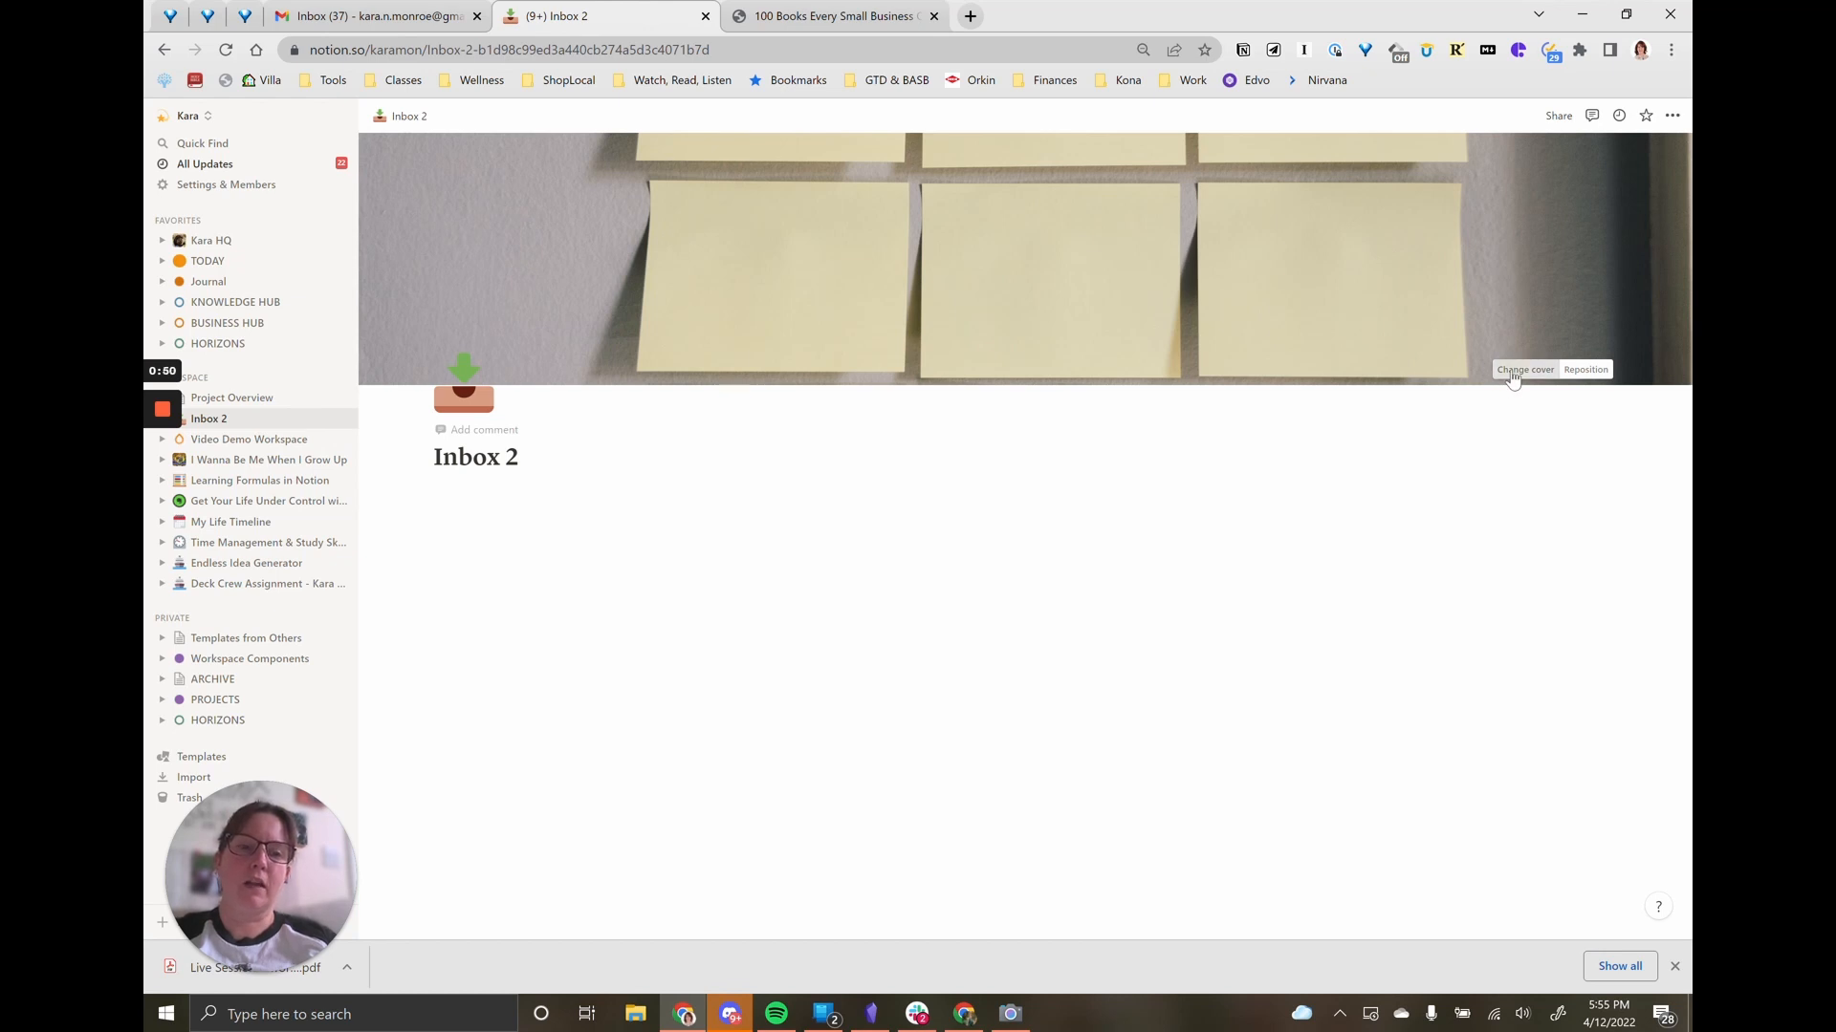
click(1431, 397)
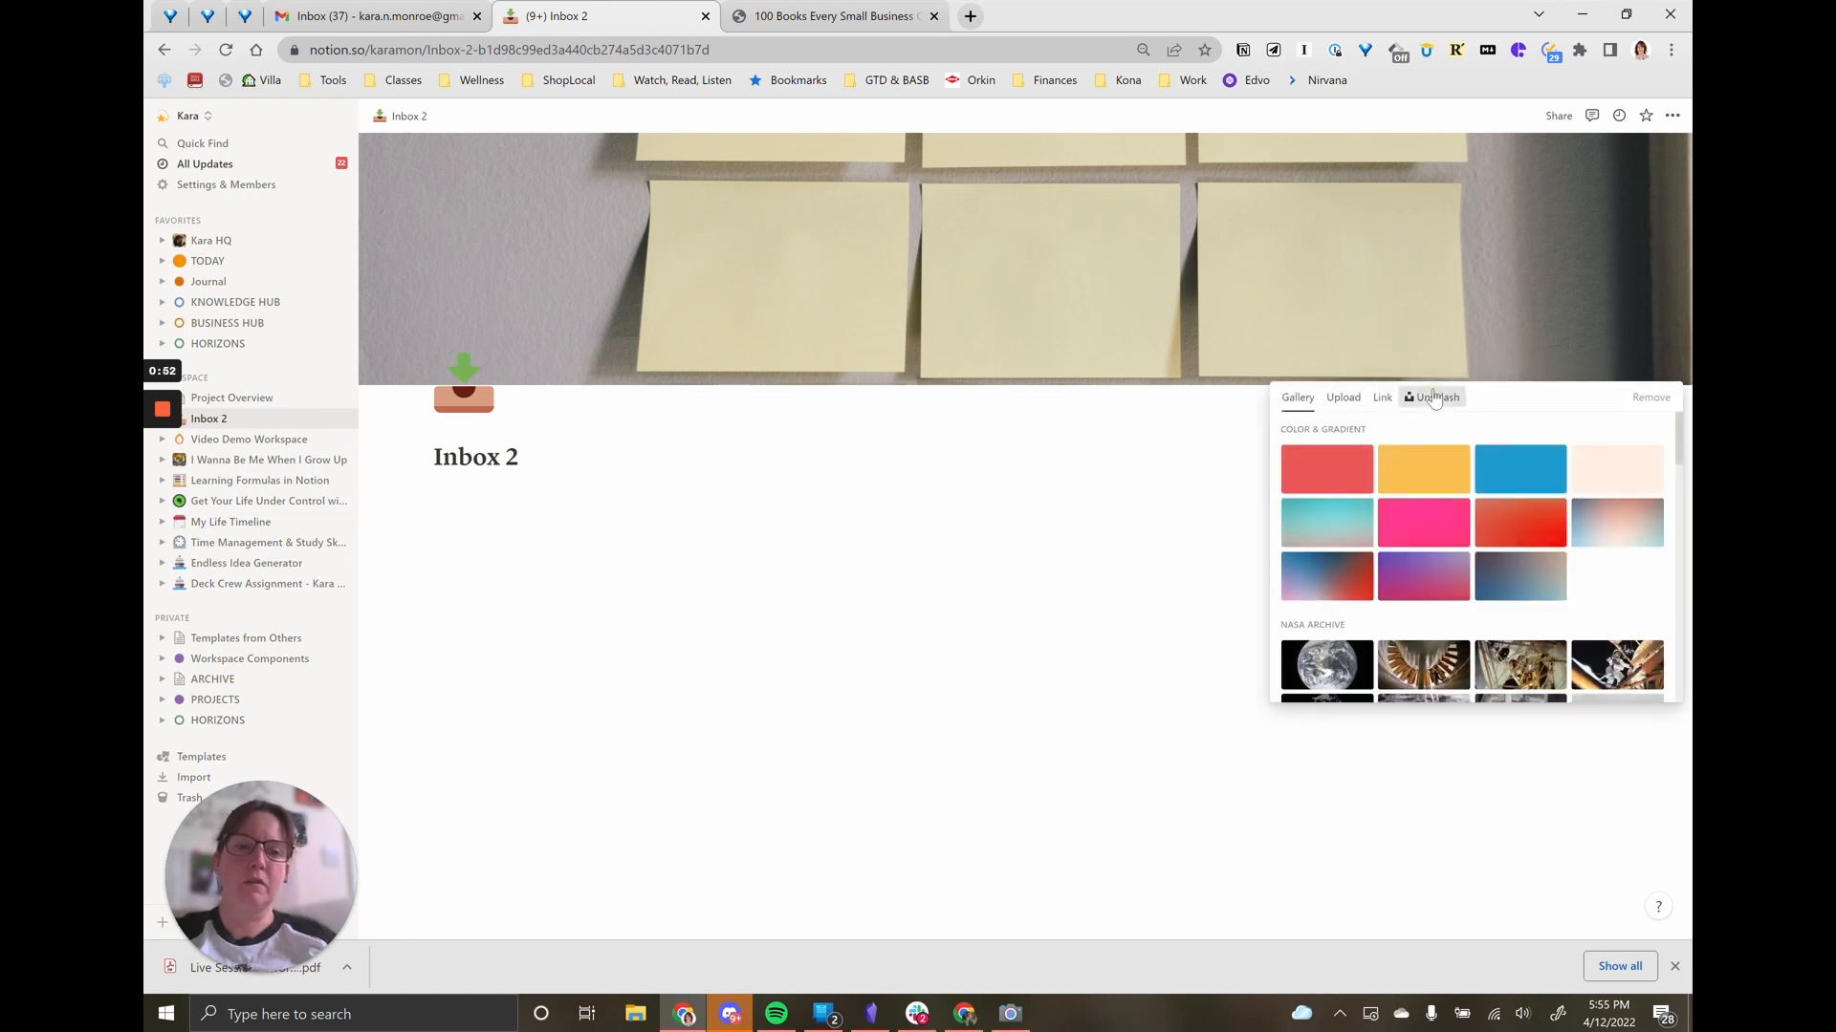
text(paper)
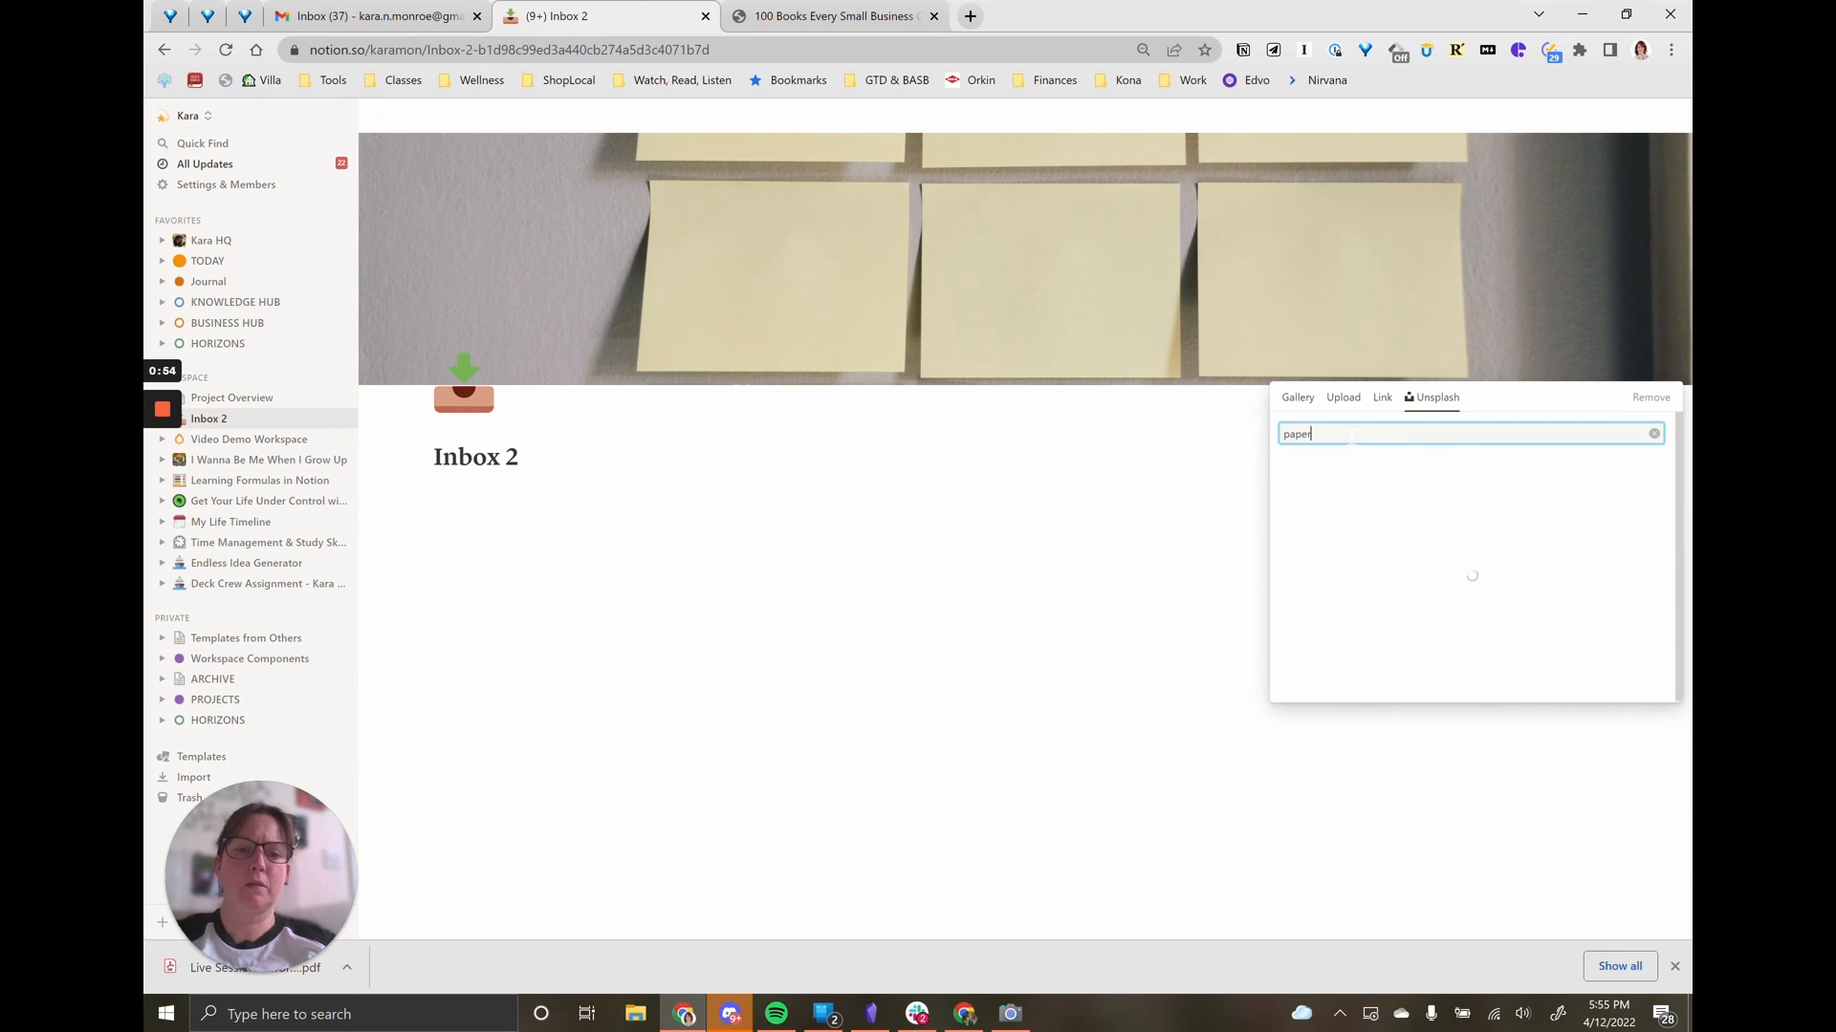
scroll(1473, 597, down, 3)
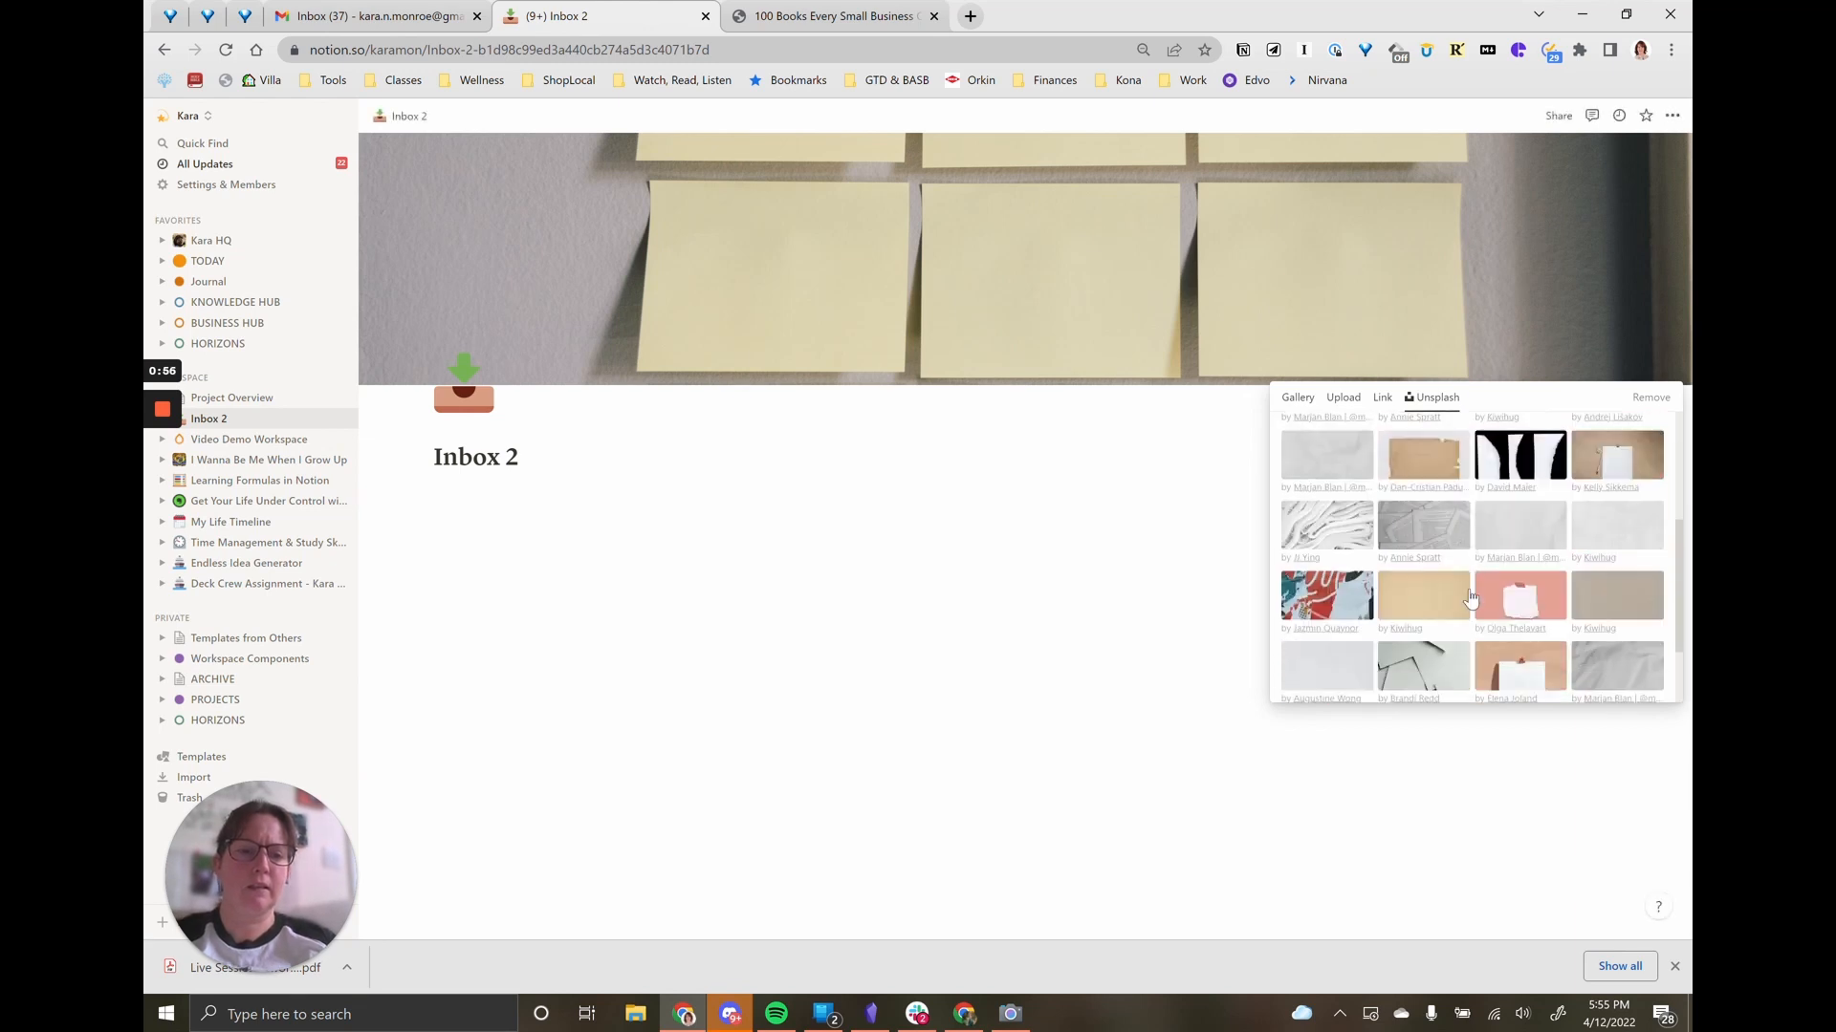
scroll(1473, 597, up, 5)
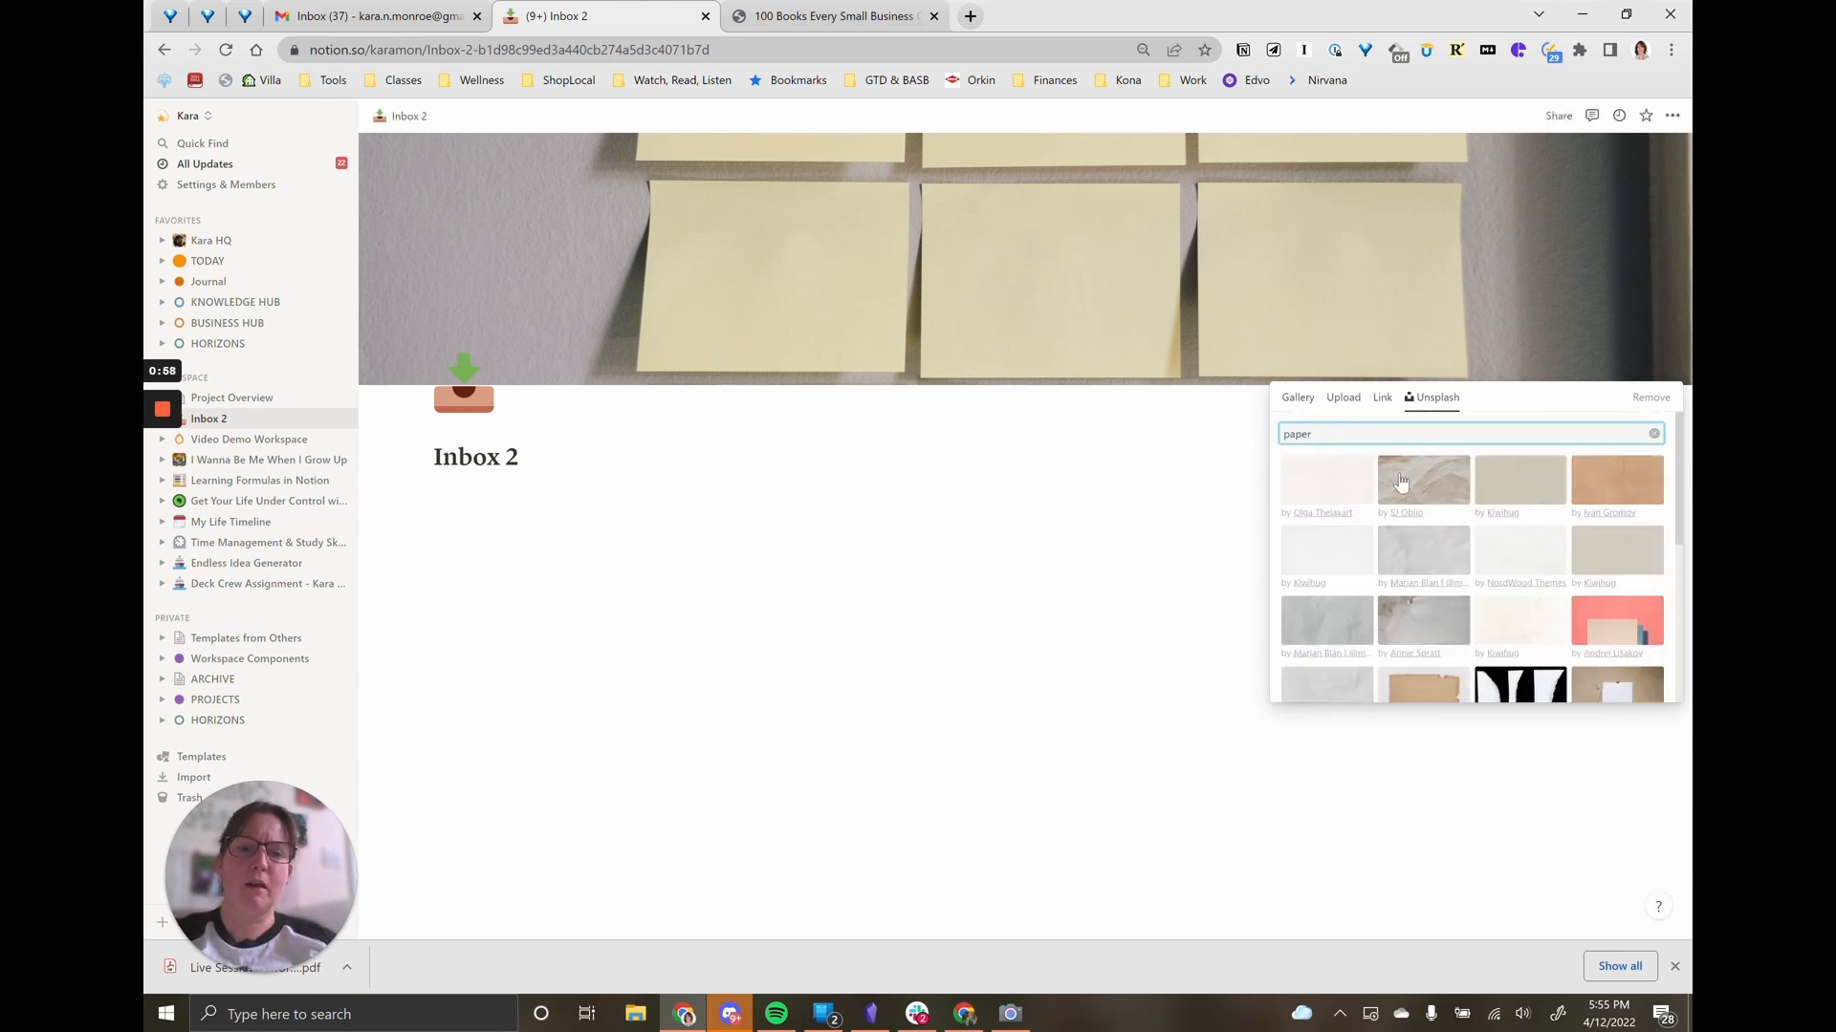
key(Escape)
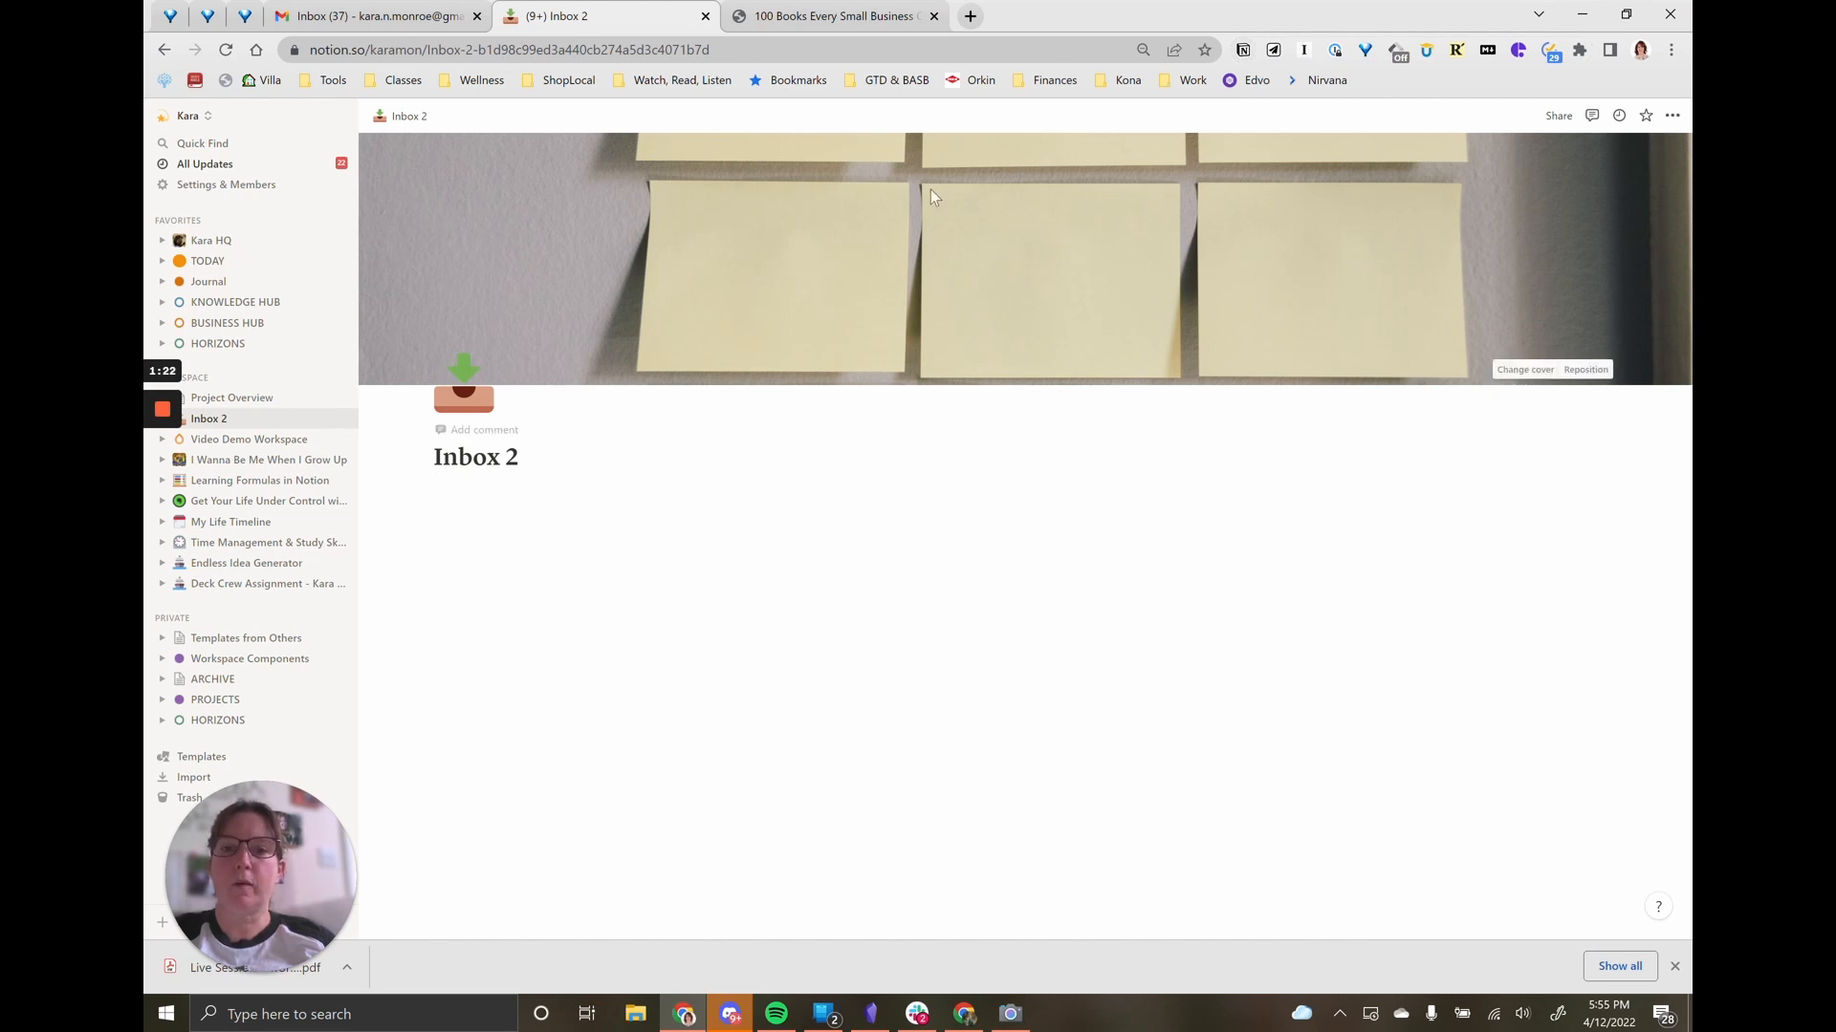
Step: Save the Medium article "100 Books Every Small Business Owner Should Read" to the Inbox 2 page with the Notion web clipper
click(830, 13)
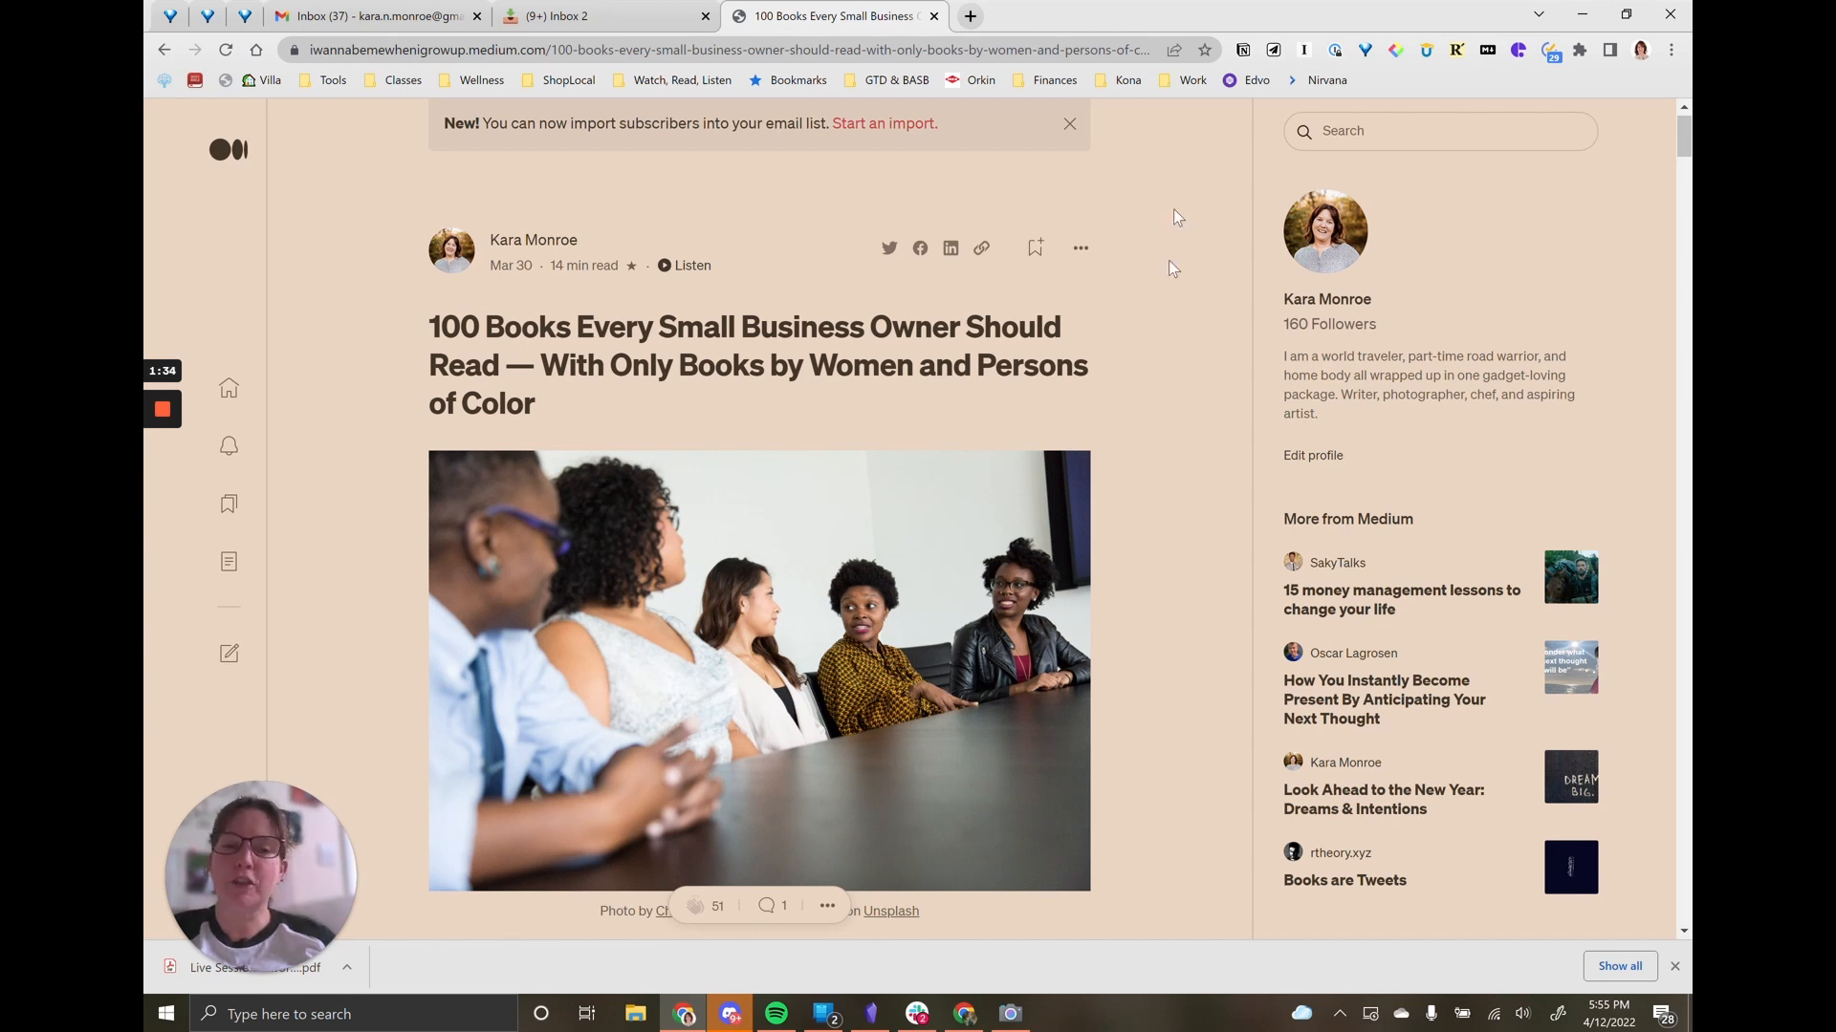
click(1242, 53)
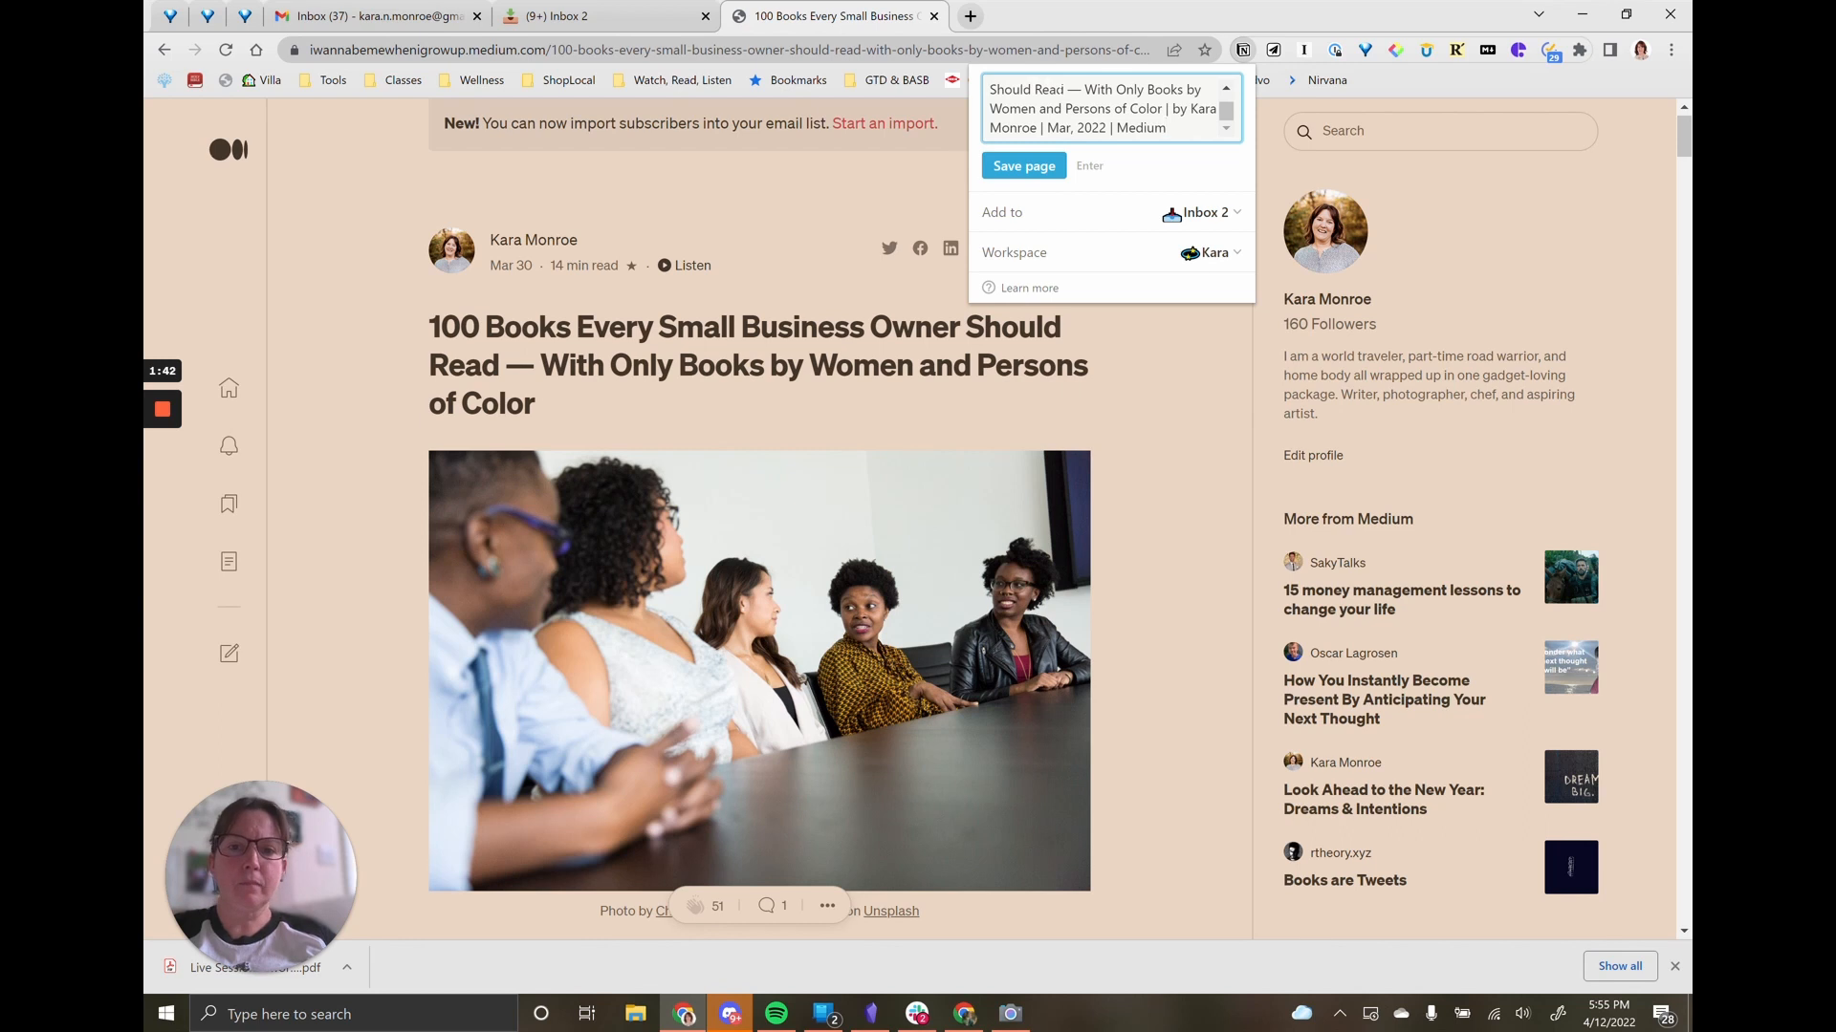
mouse_move(1221, 111)
mouse_down()
mouse_move(1227, 91)
mouse_move(1222, 113)
mouse_up()
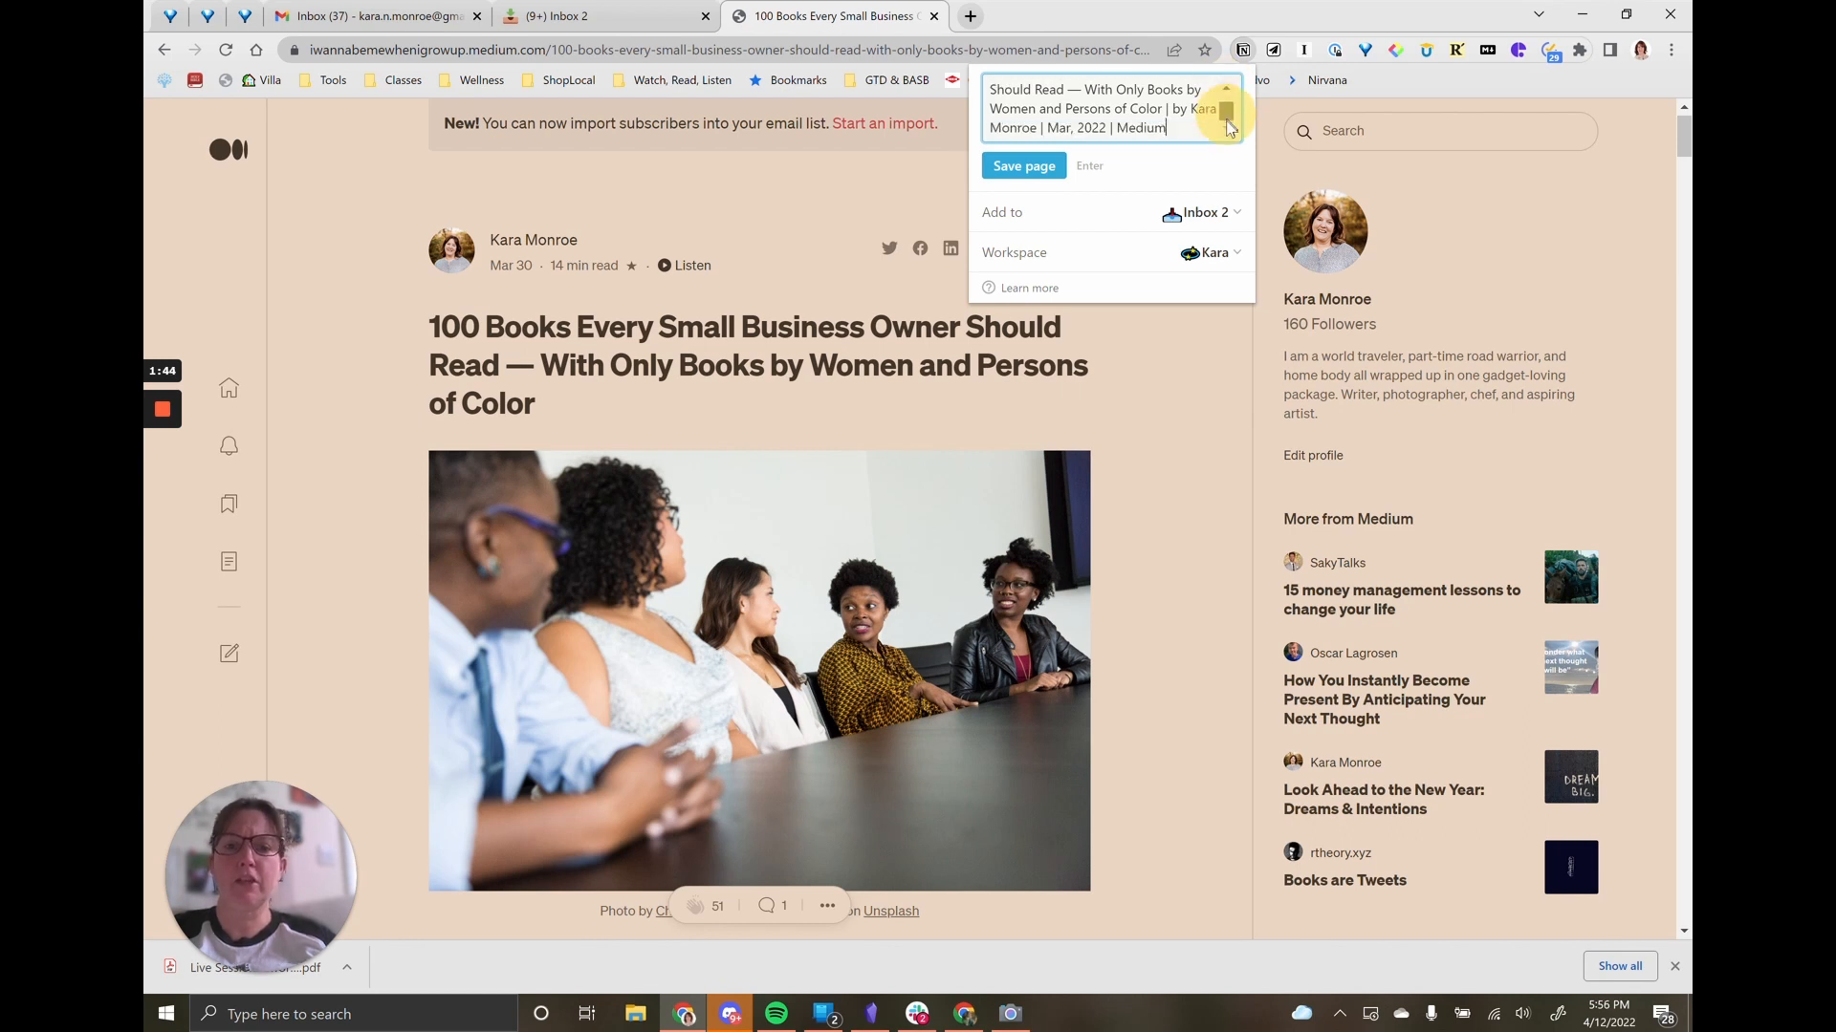
click(1234, 214)
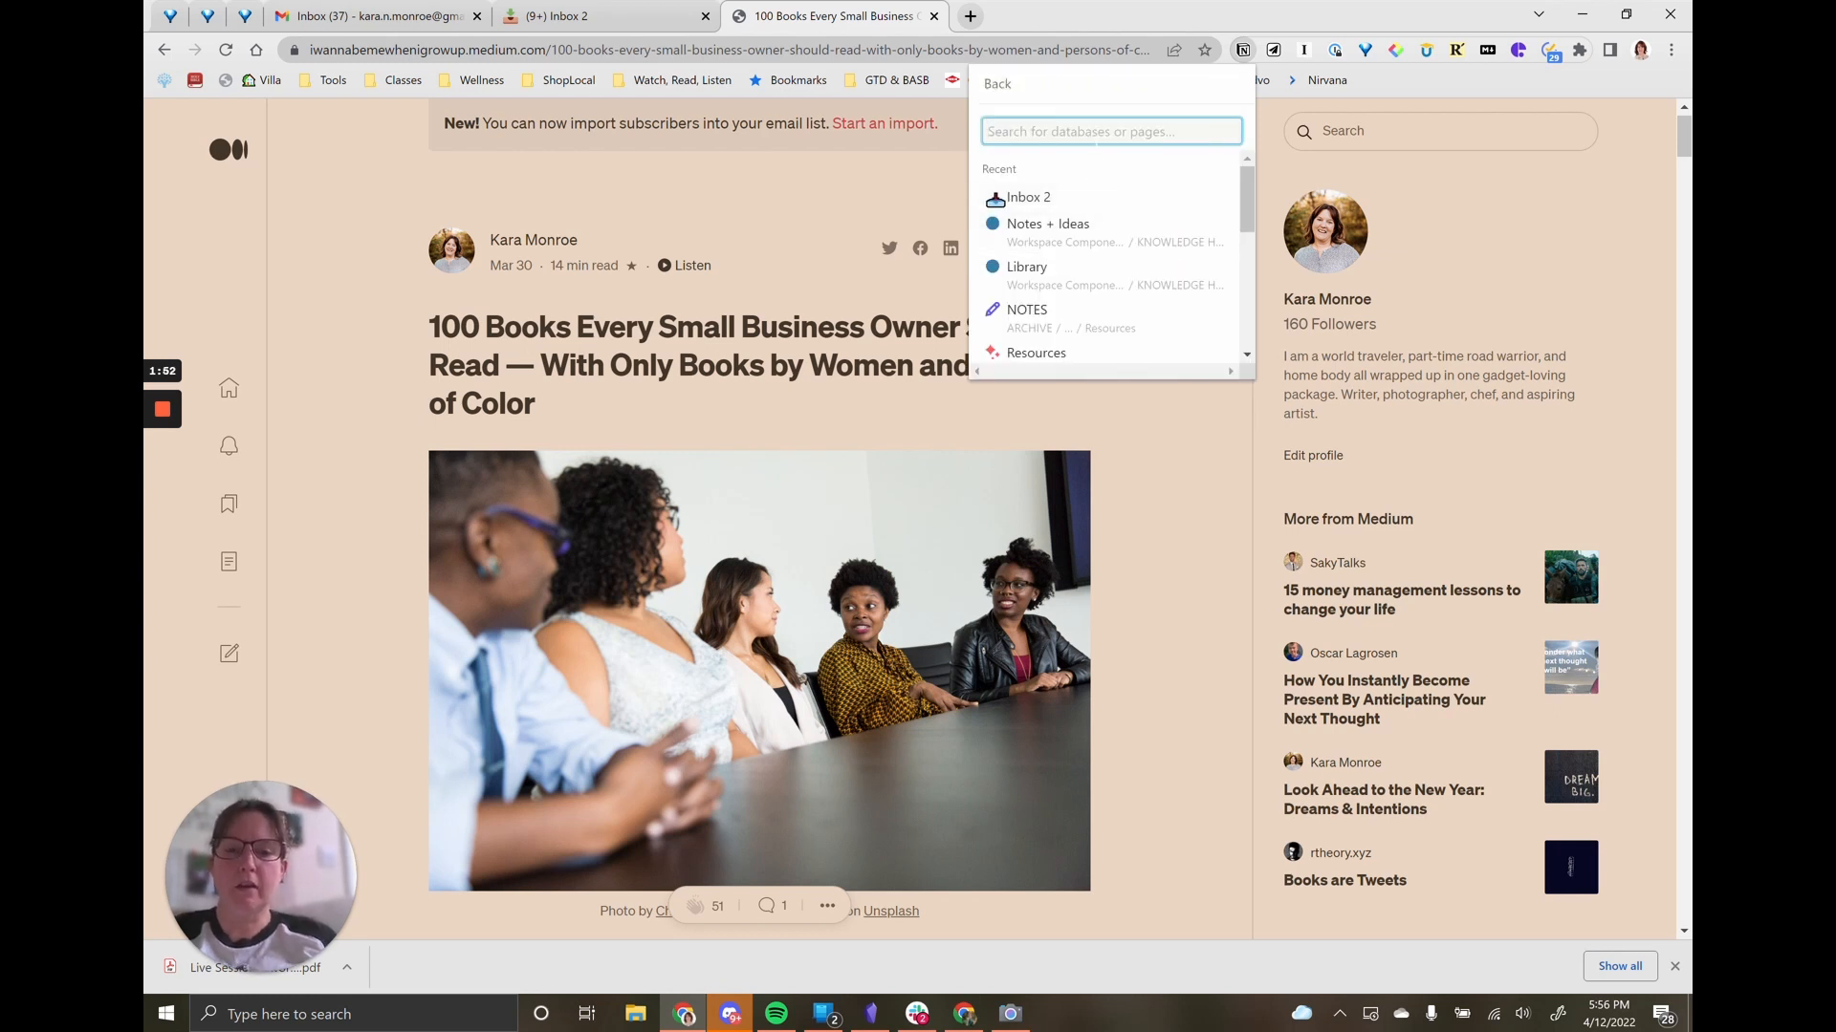
text(Inbox)
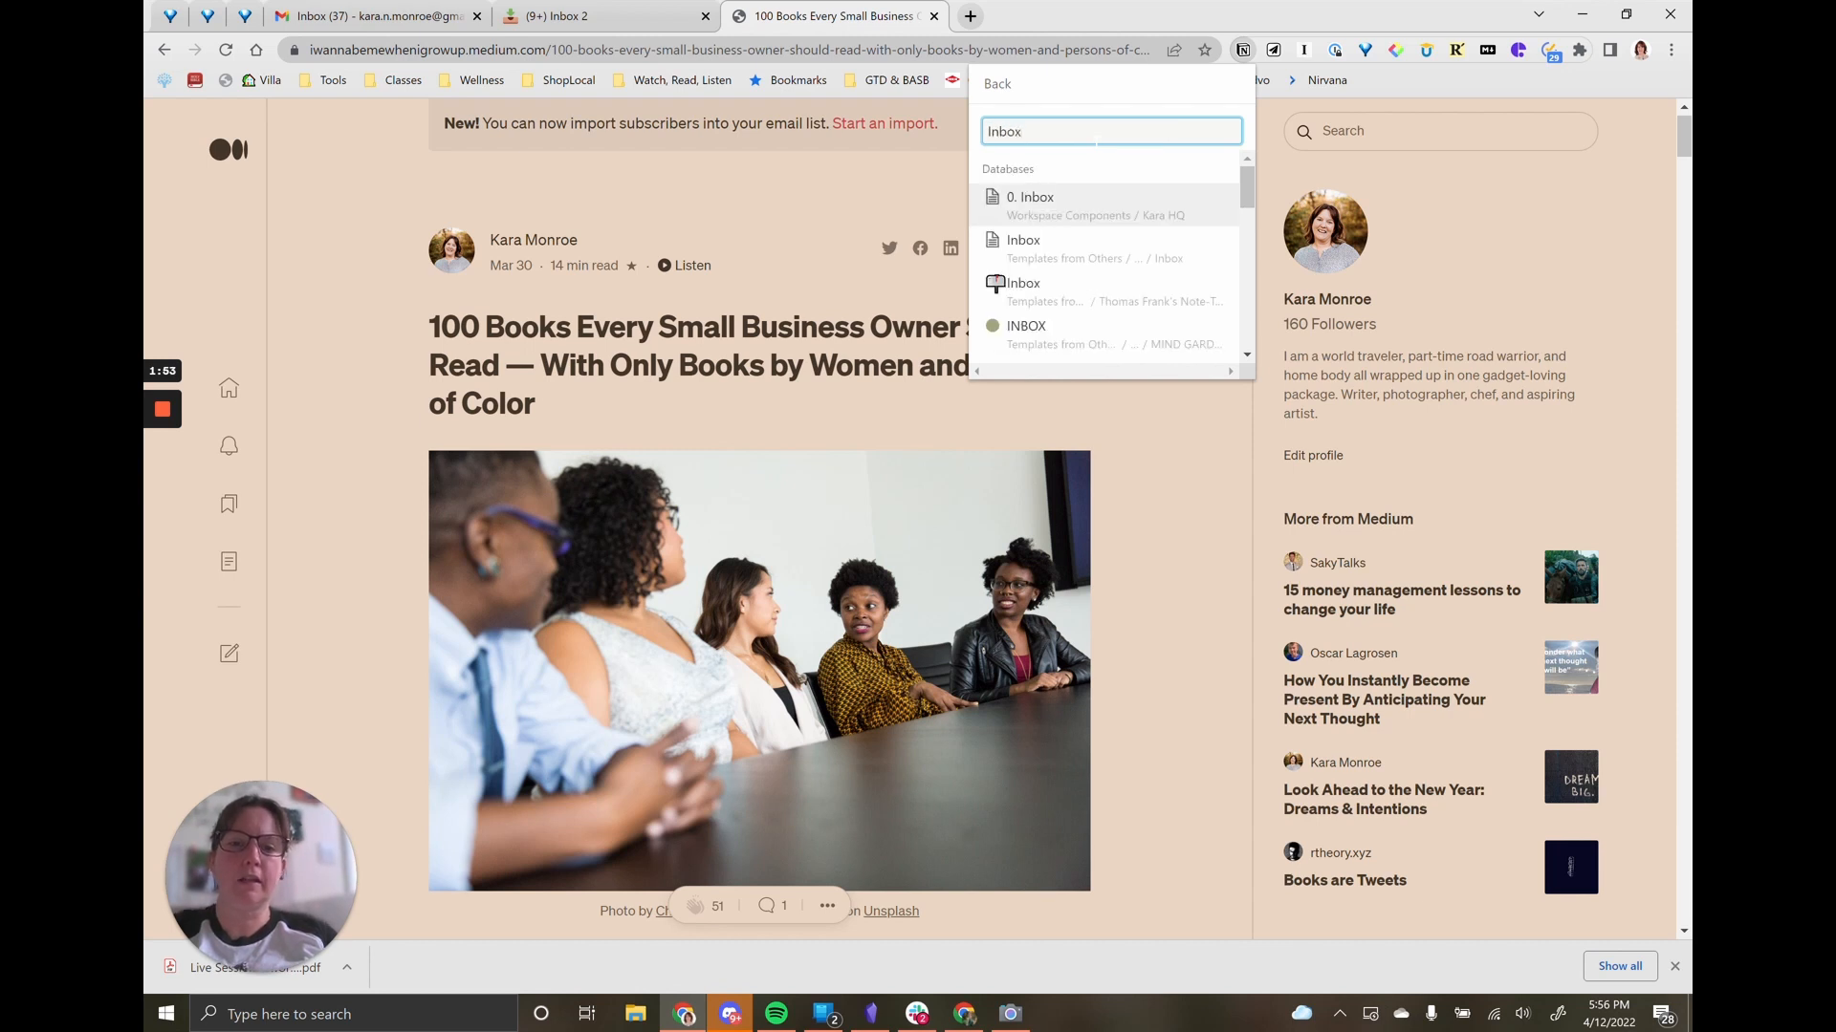
scroll(1099, 260, down, 3)
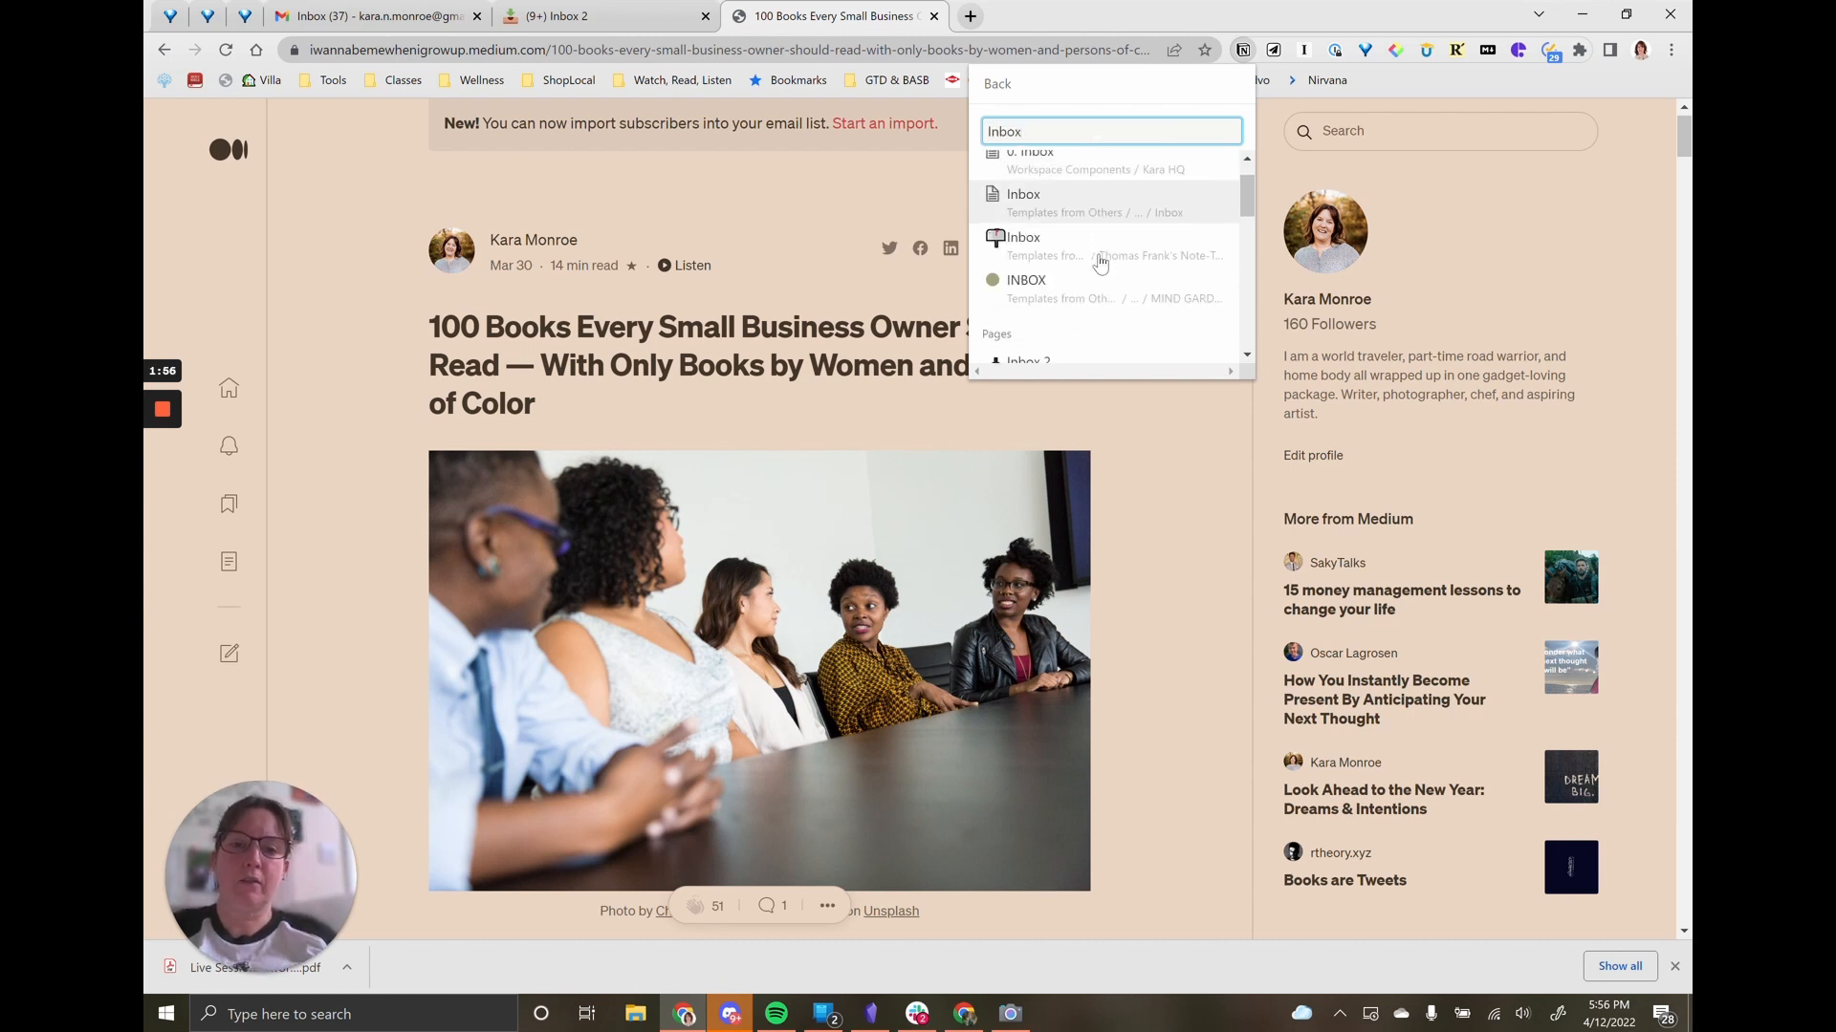
click(1054, 248)
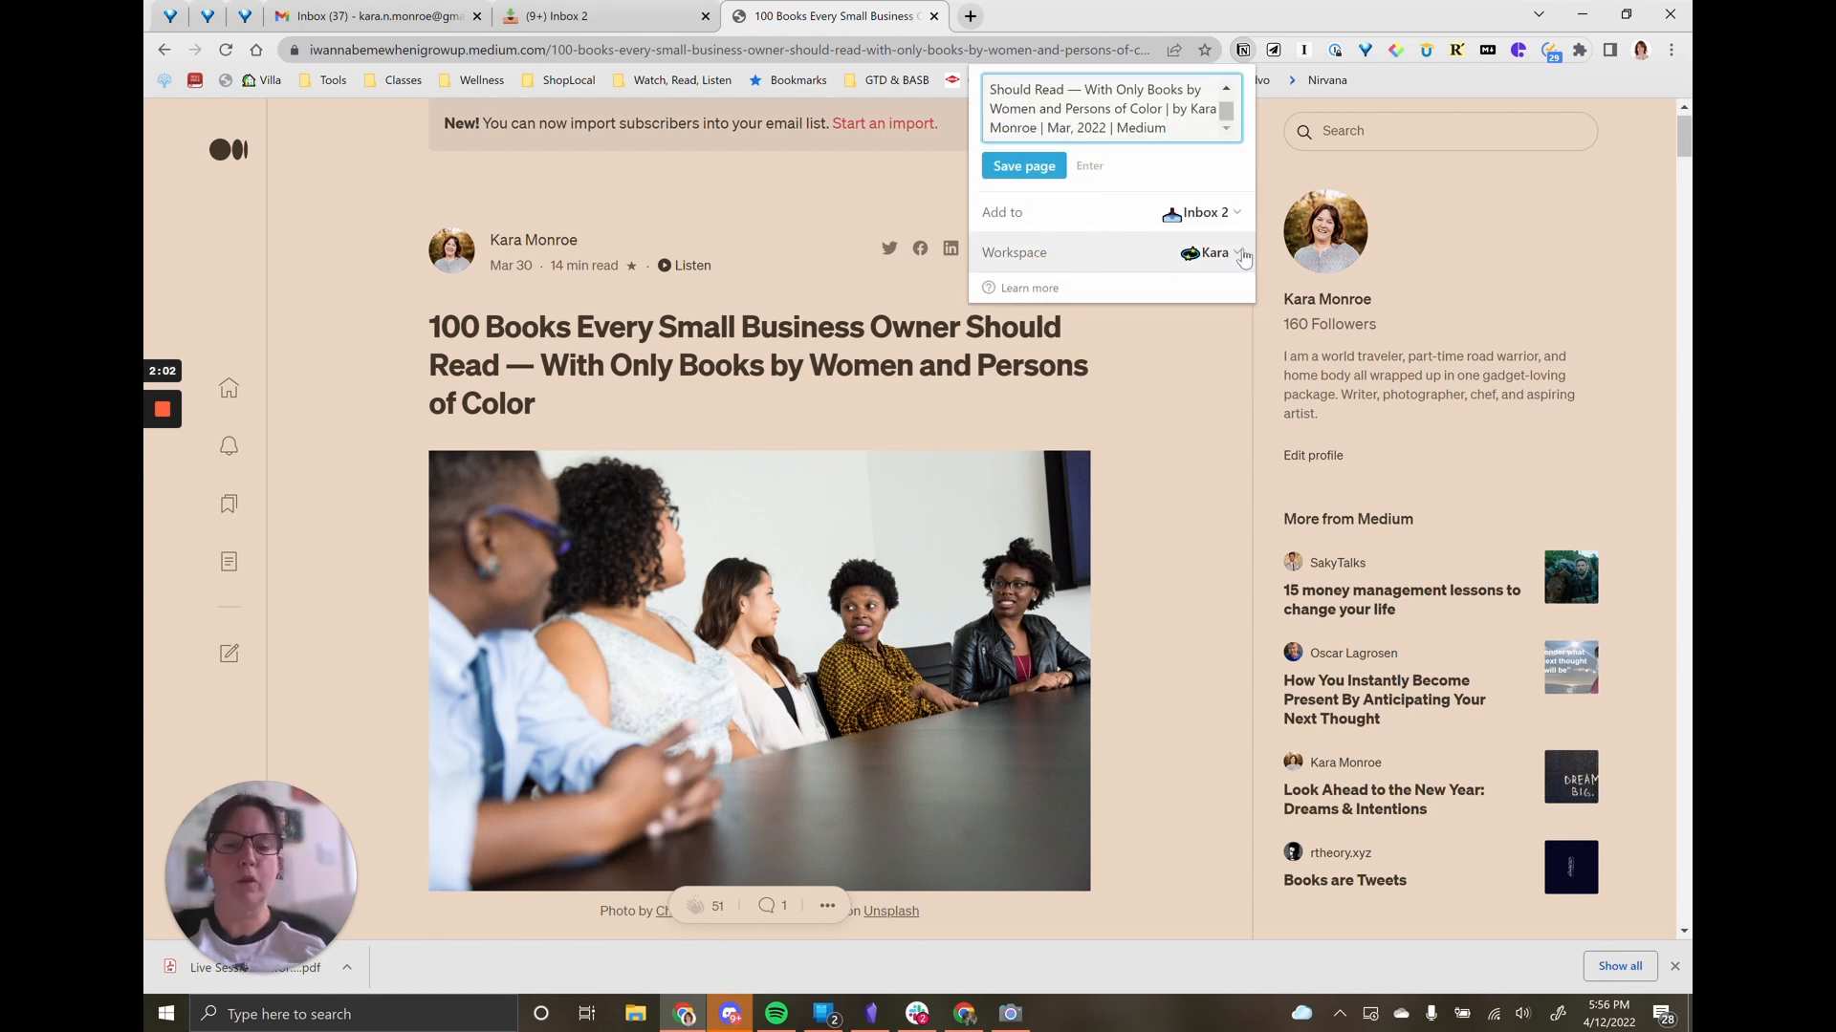
click(1017, 169)
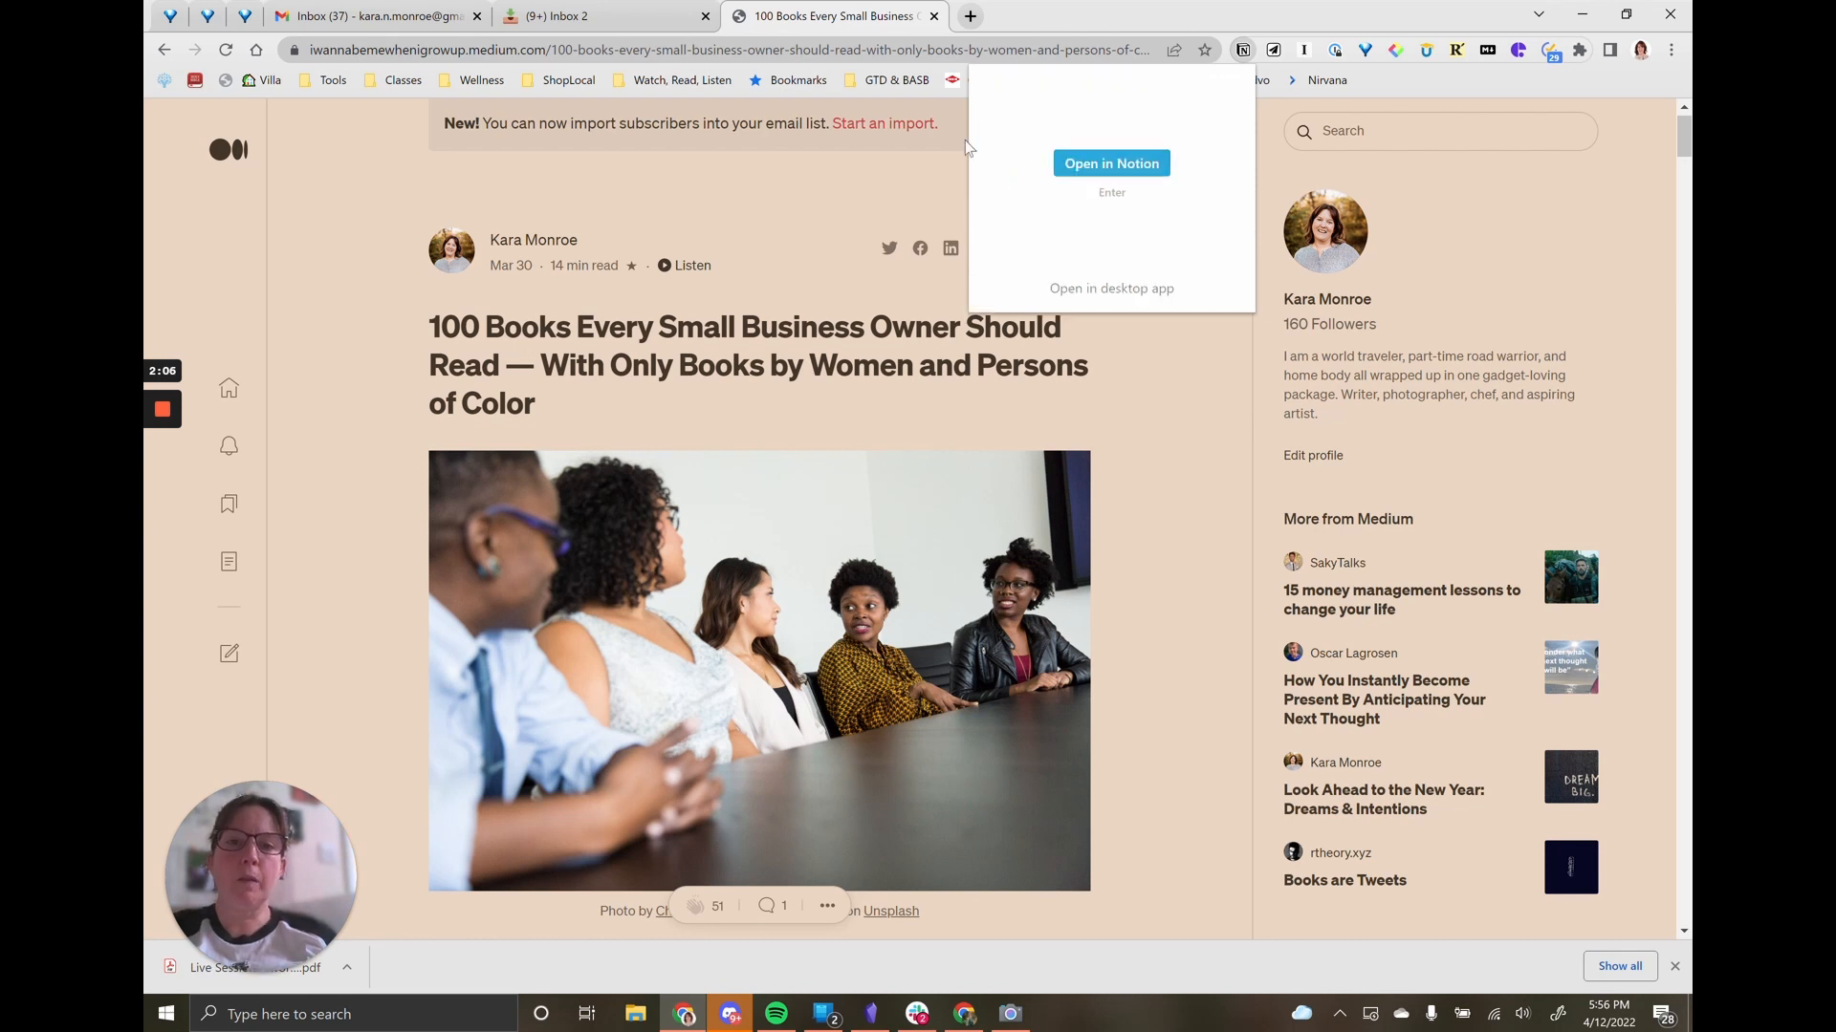
Step: Search the web for "new york tourist attractions" and open the GetYourGuide New York City page
click(689, 47)
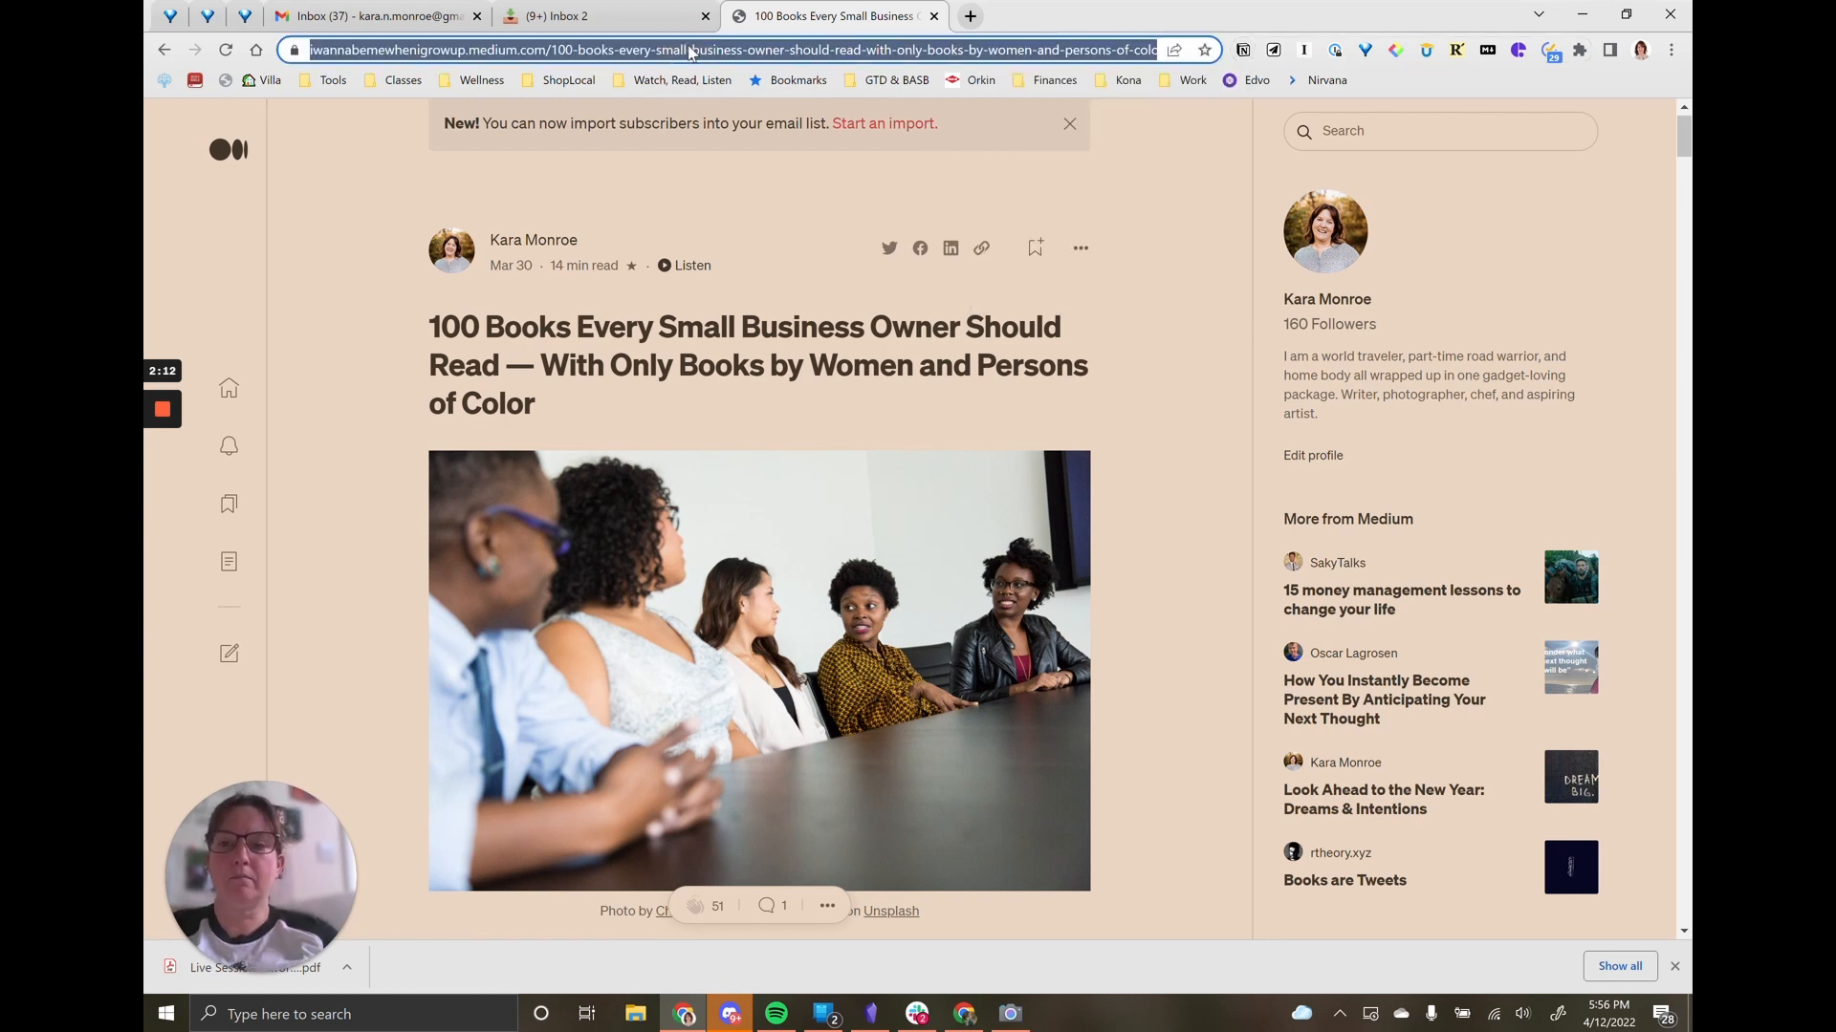
text(New Your)
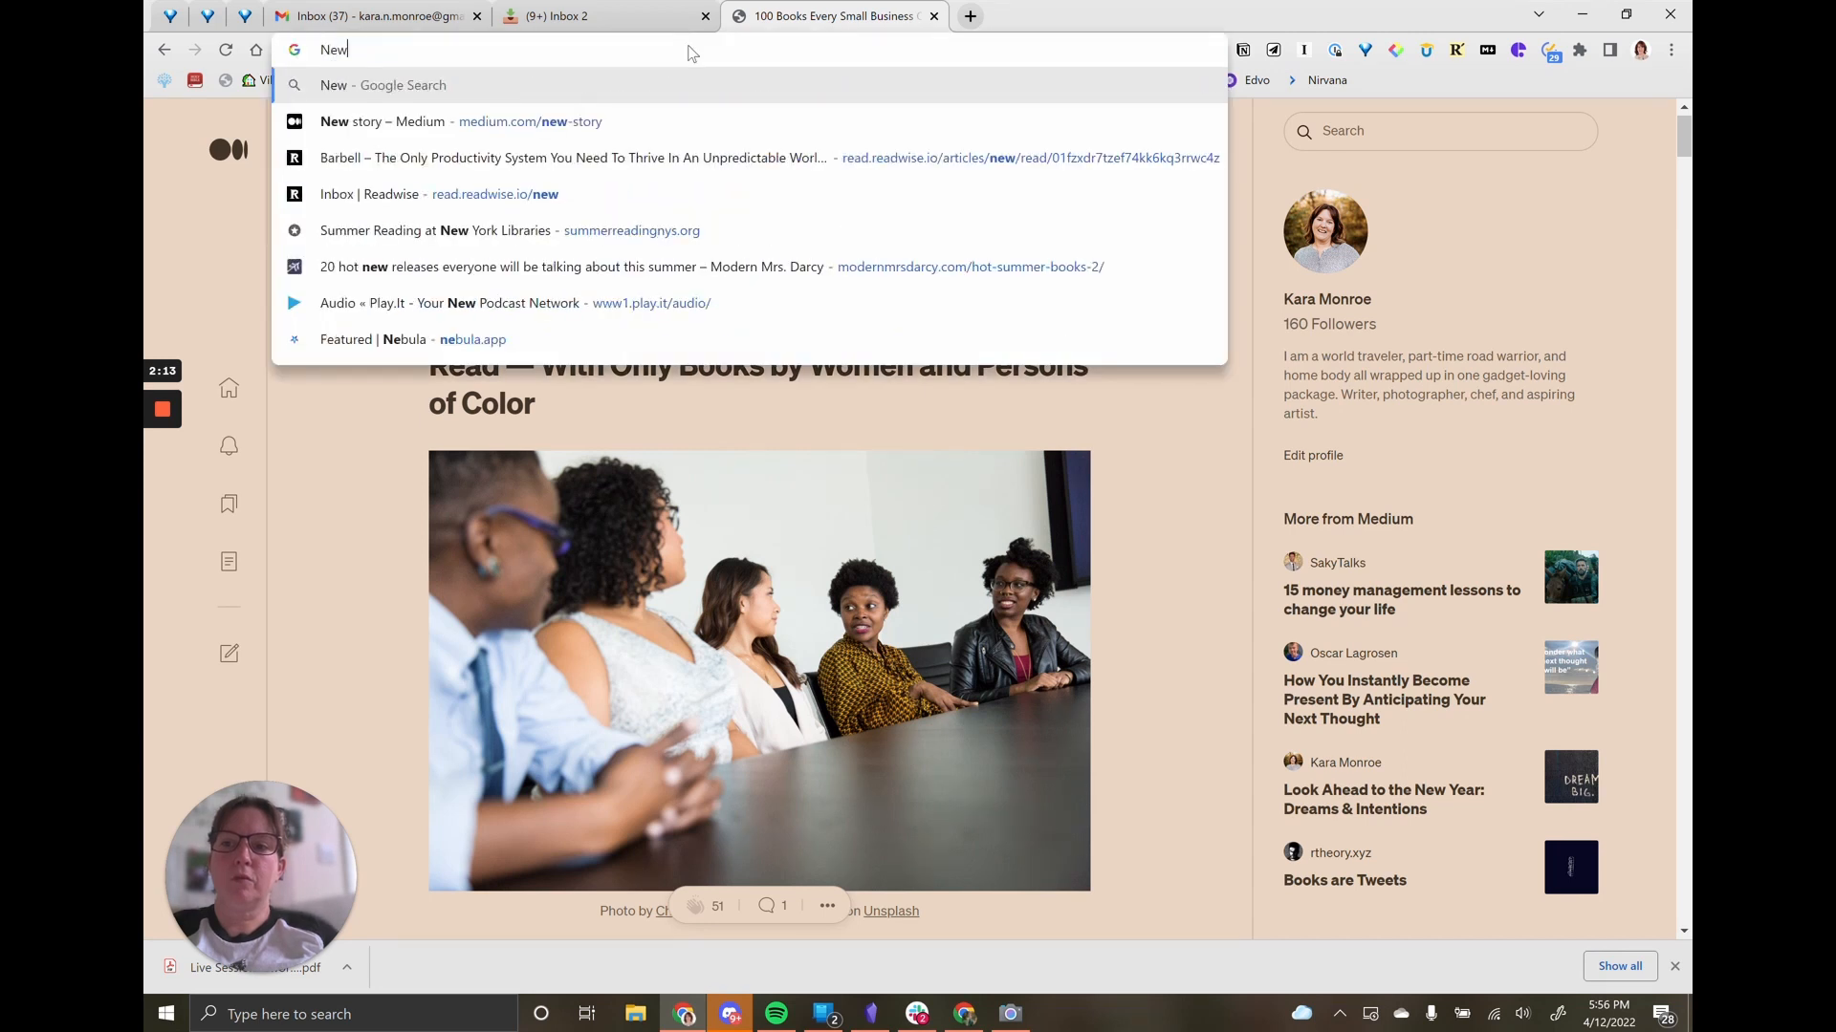
key(BackSpace)
key(BackSpace)
text(rk Tourist)
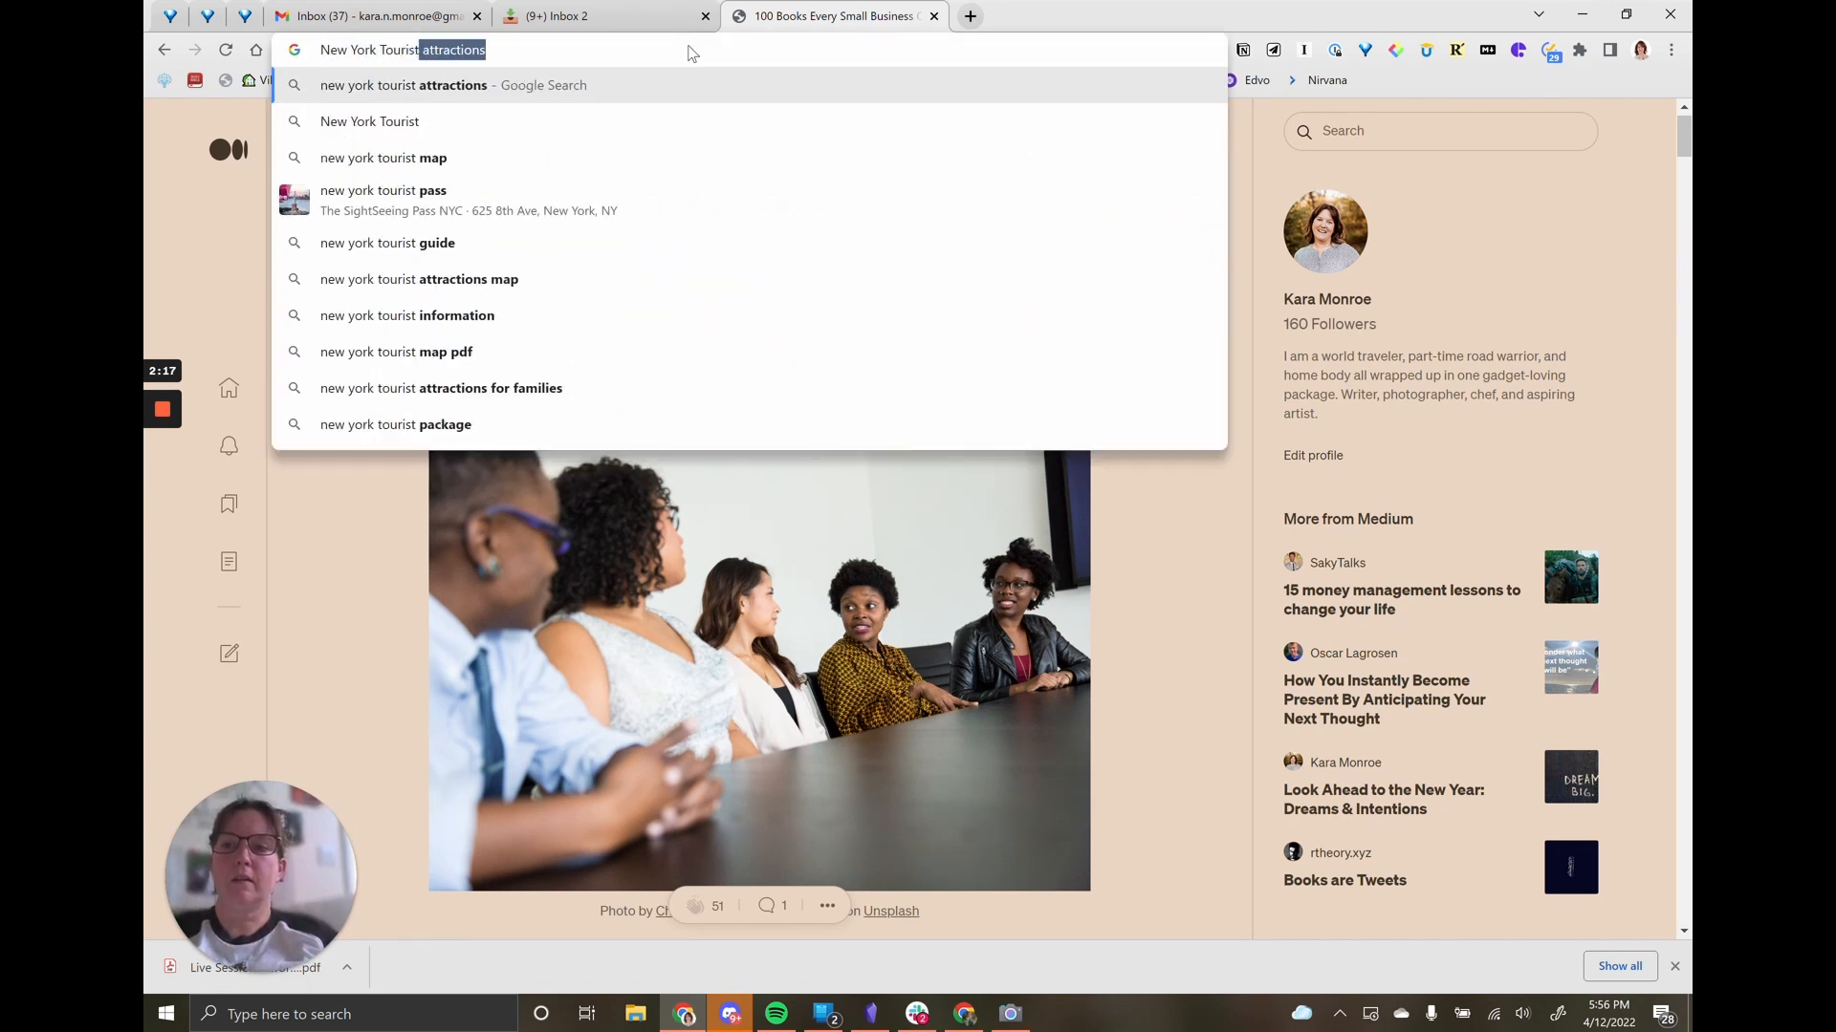
key(Return)
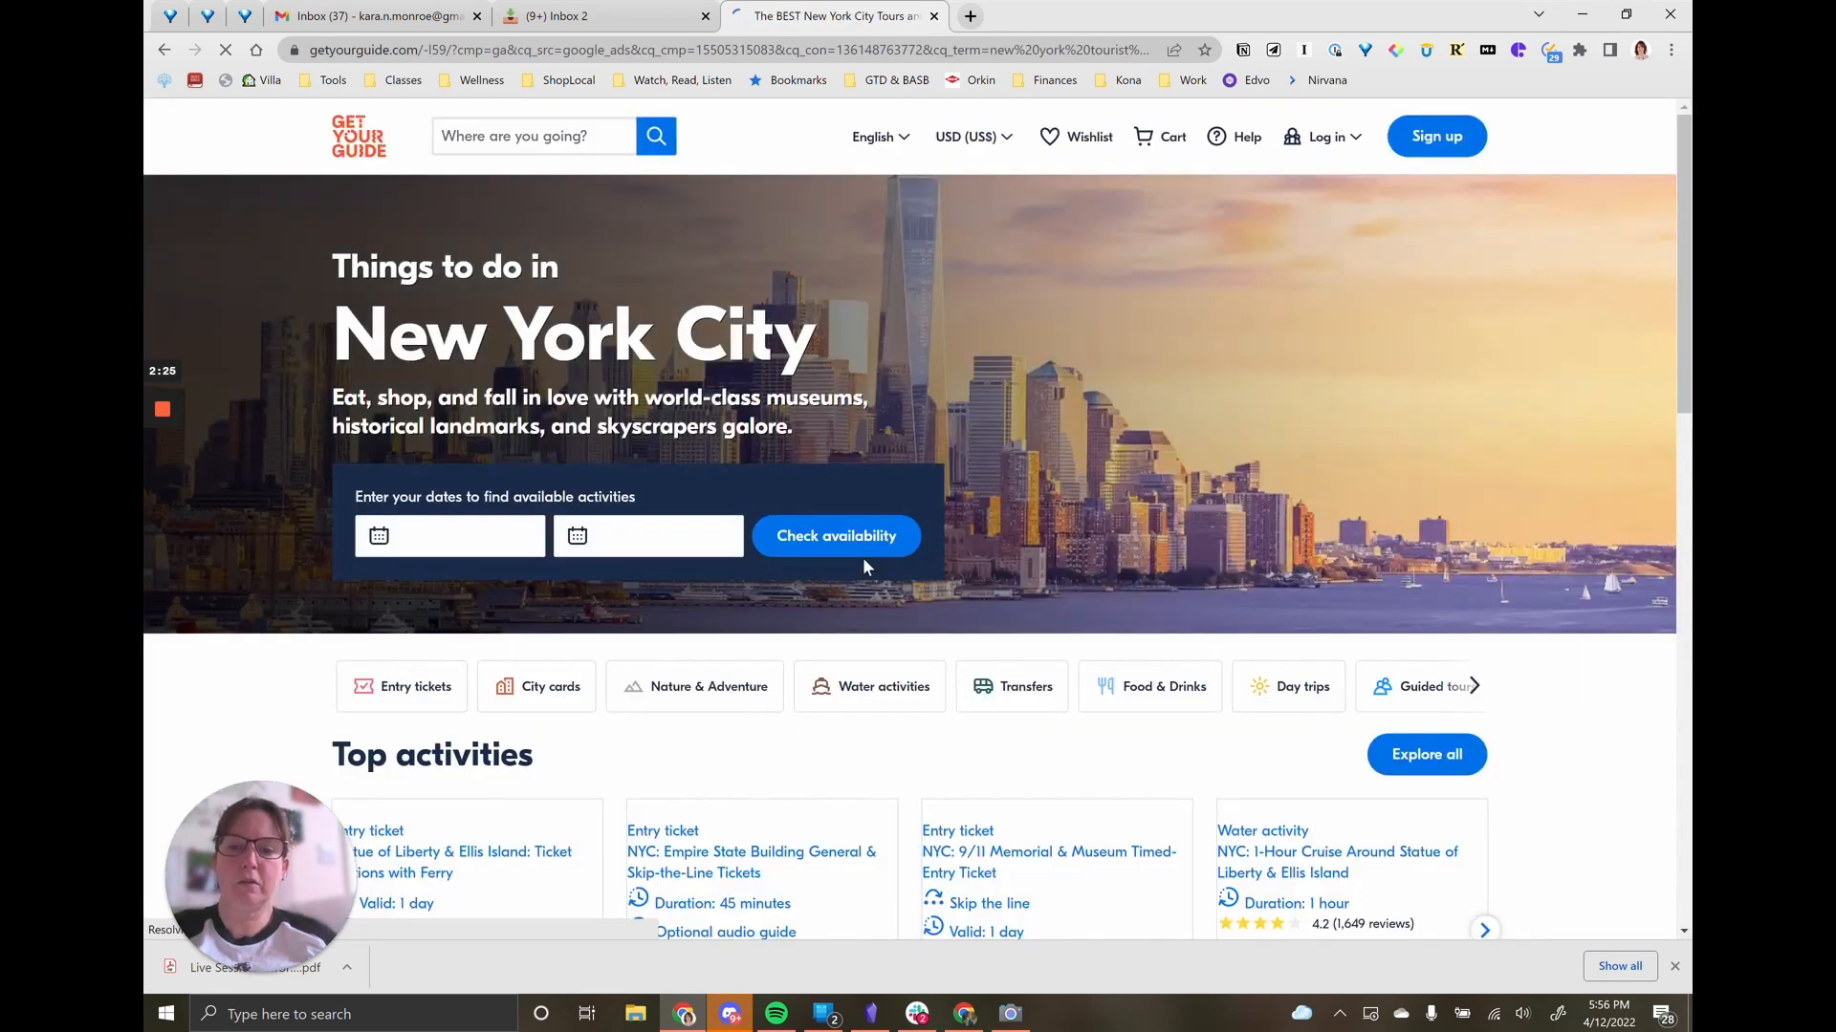
Step: Save the GetYourGuide New York City page to Inbox 2 with the Notion web clipper
scroll(1028, 574, down, 3)
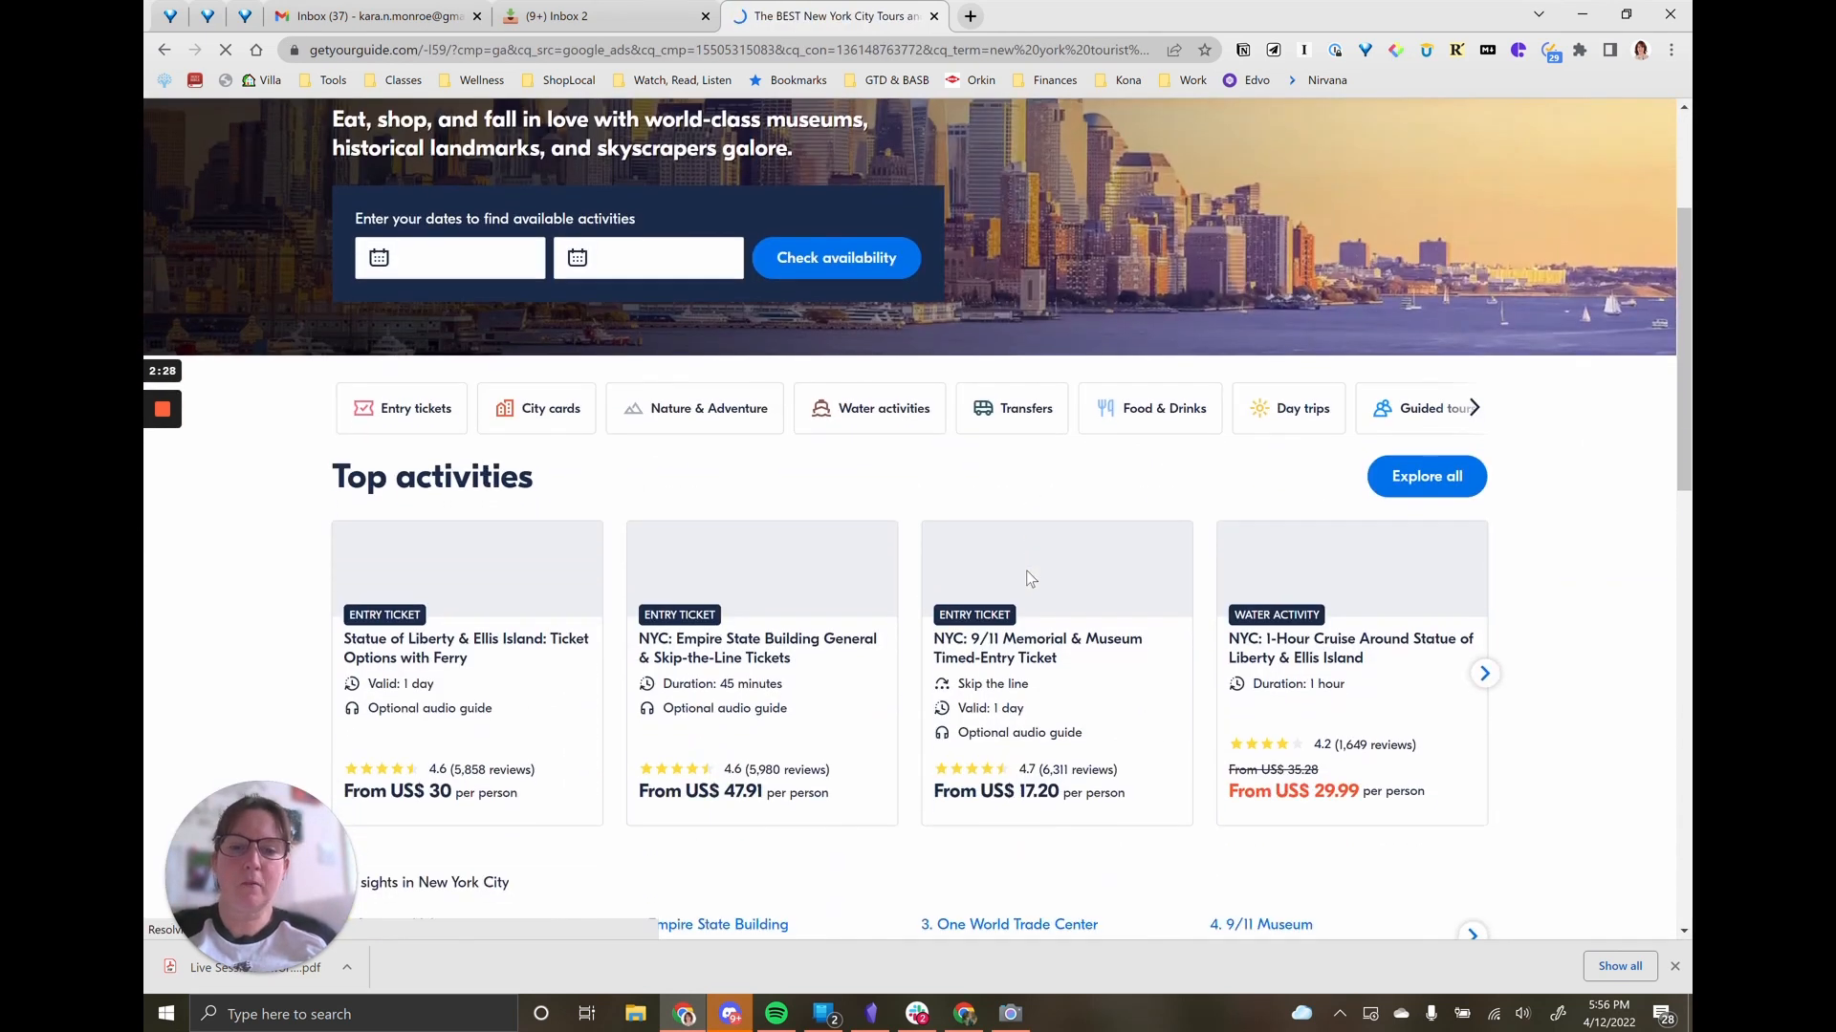
scroll(1027, 579, up, 3)
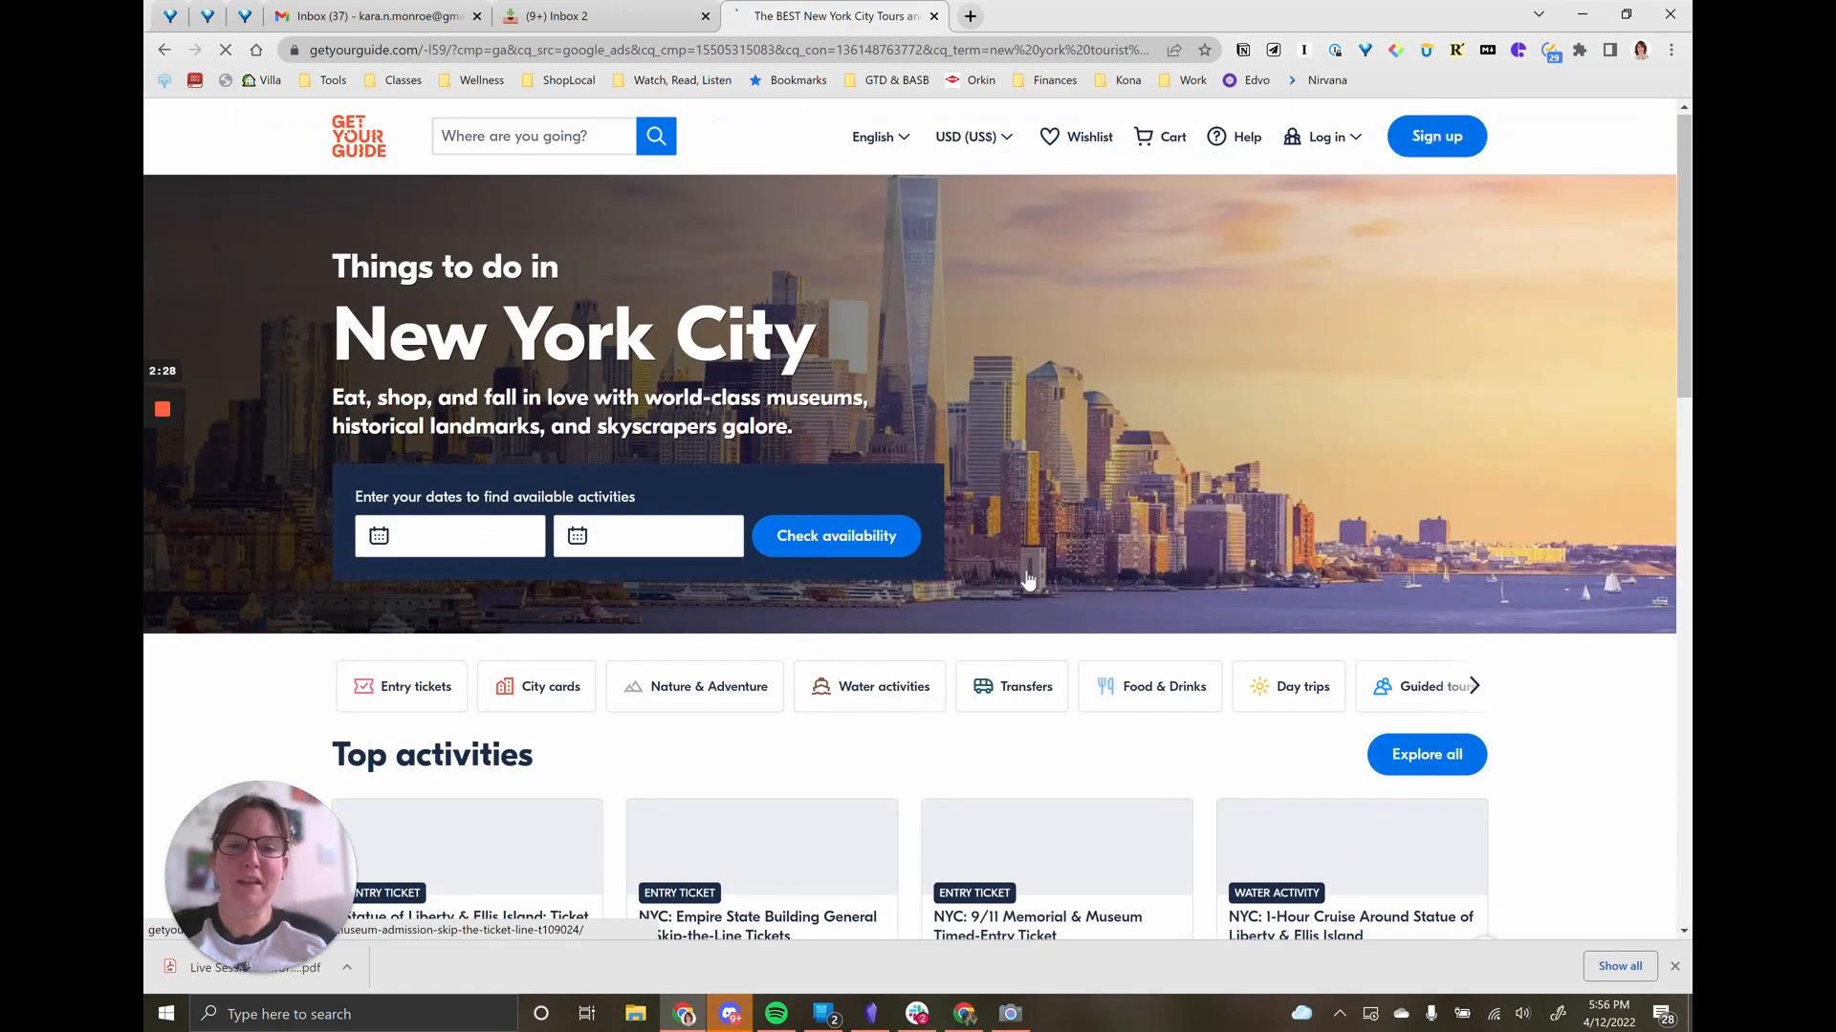
click(1241, 51)
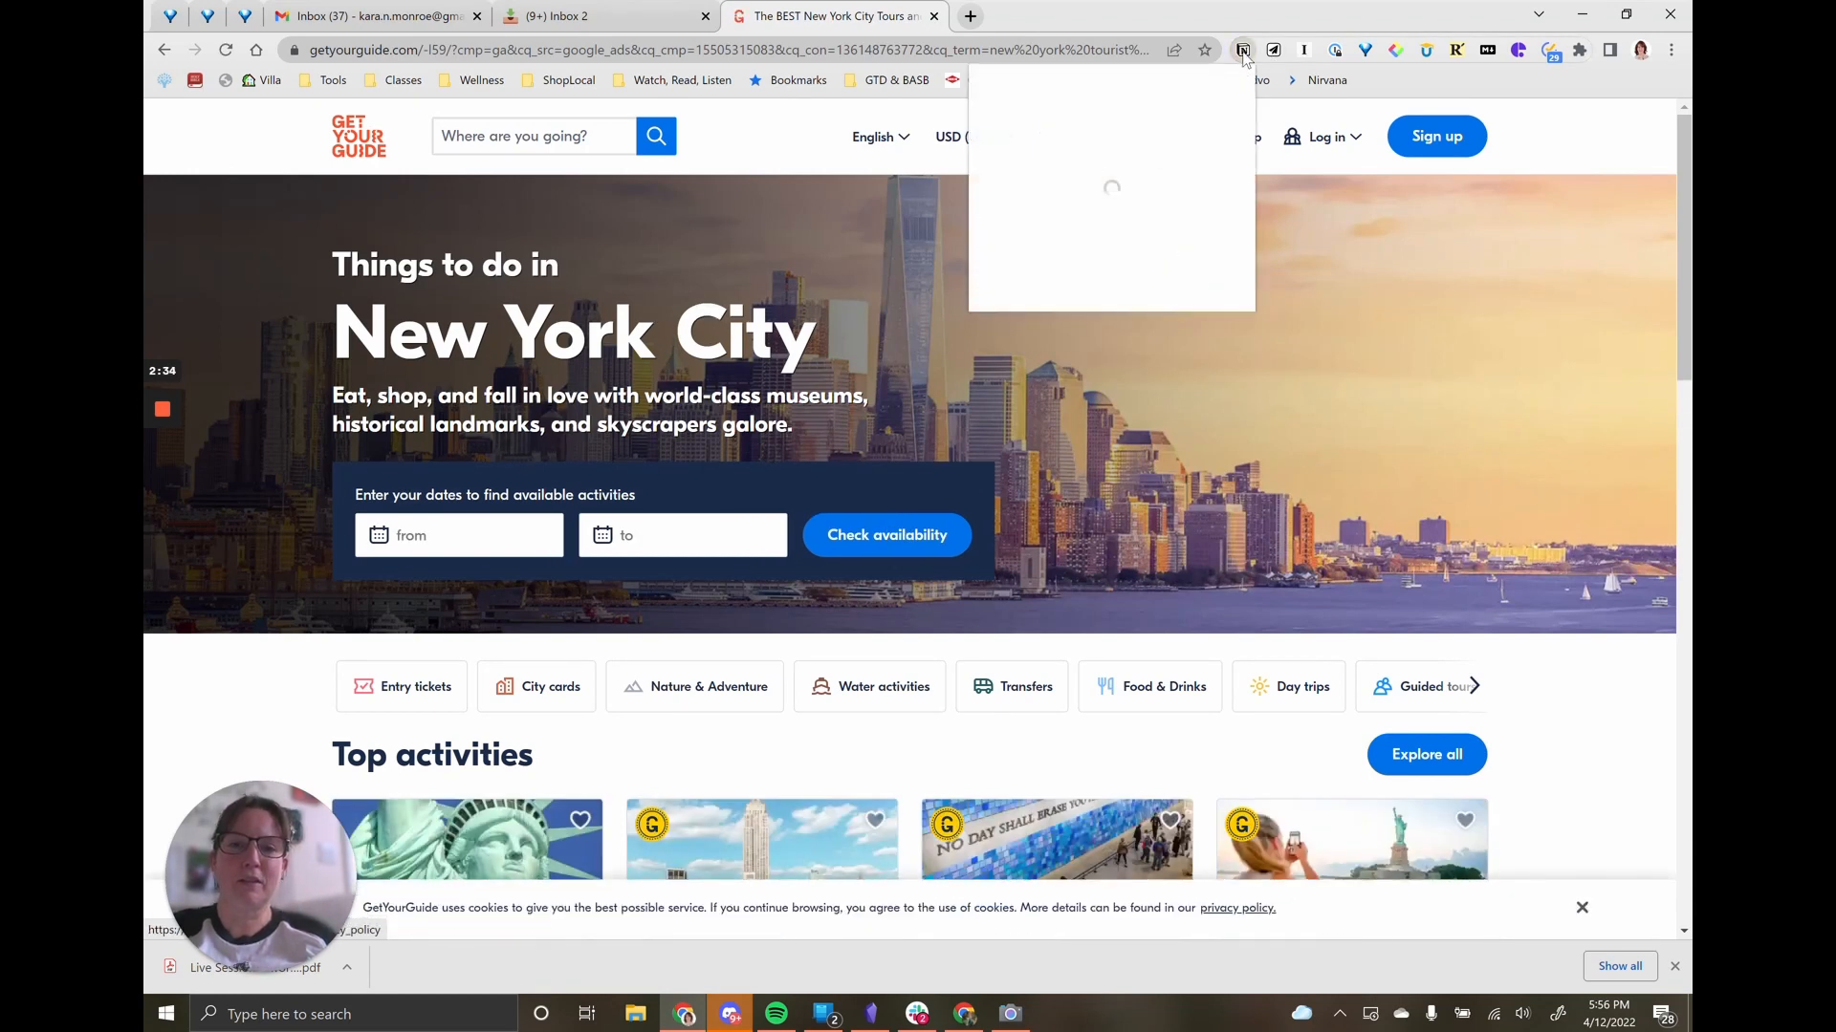
click(1011, 167)
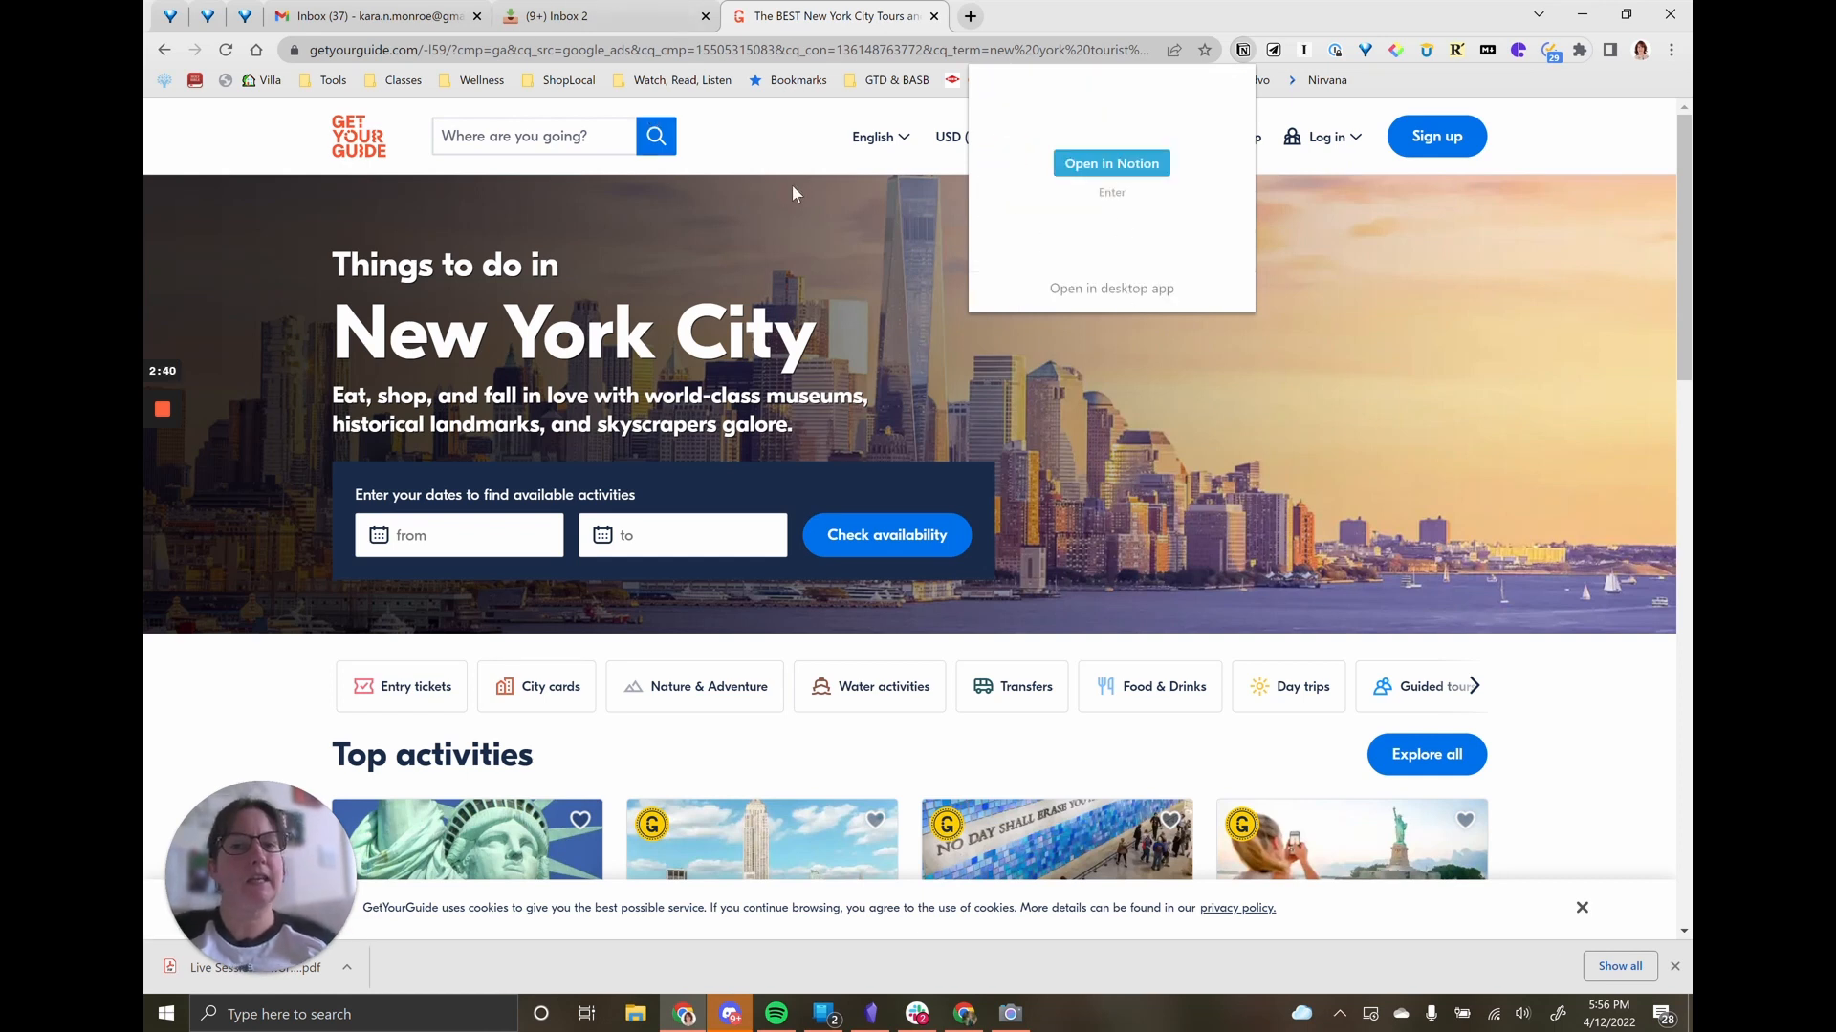
Step: Return to Inbox 2 in Notion and examine the full content of the clipped 100 Books article
click(631, 17)
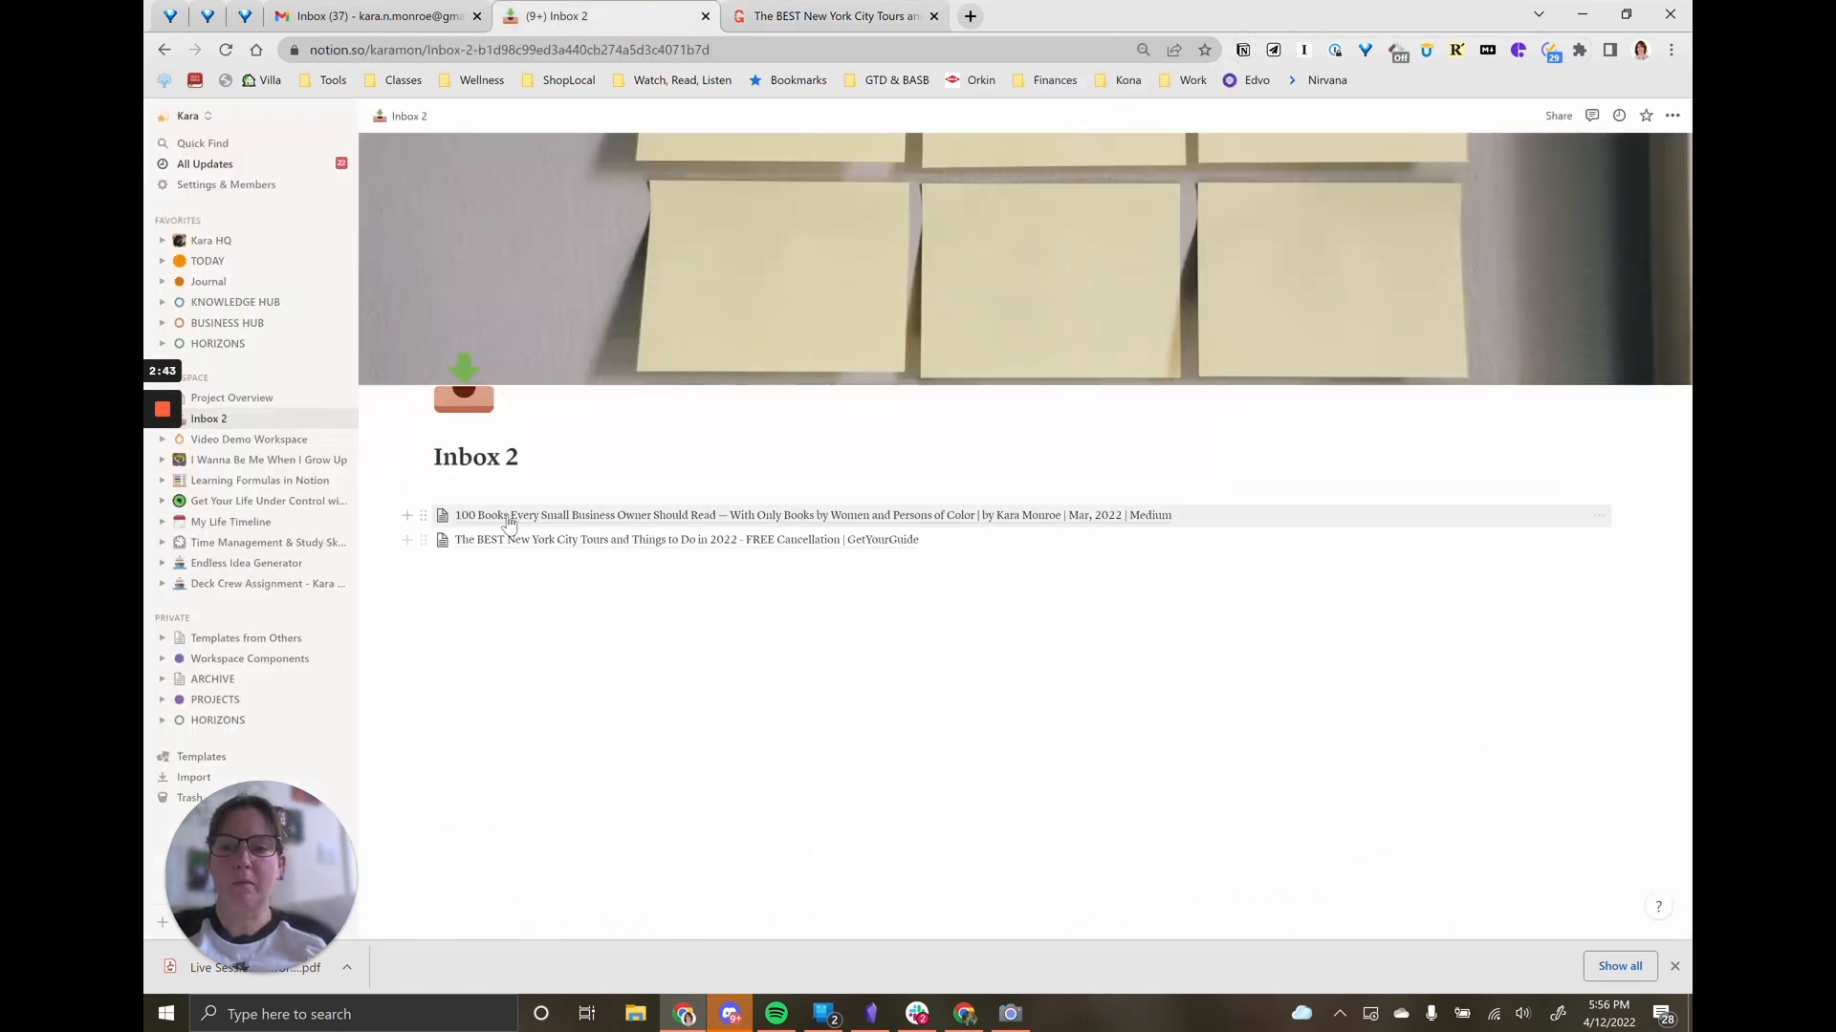
click(586, 521)
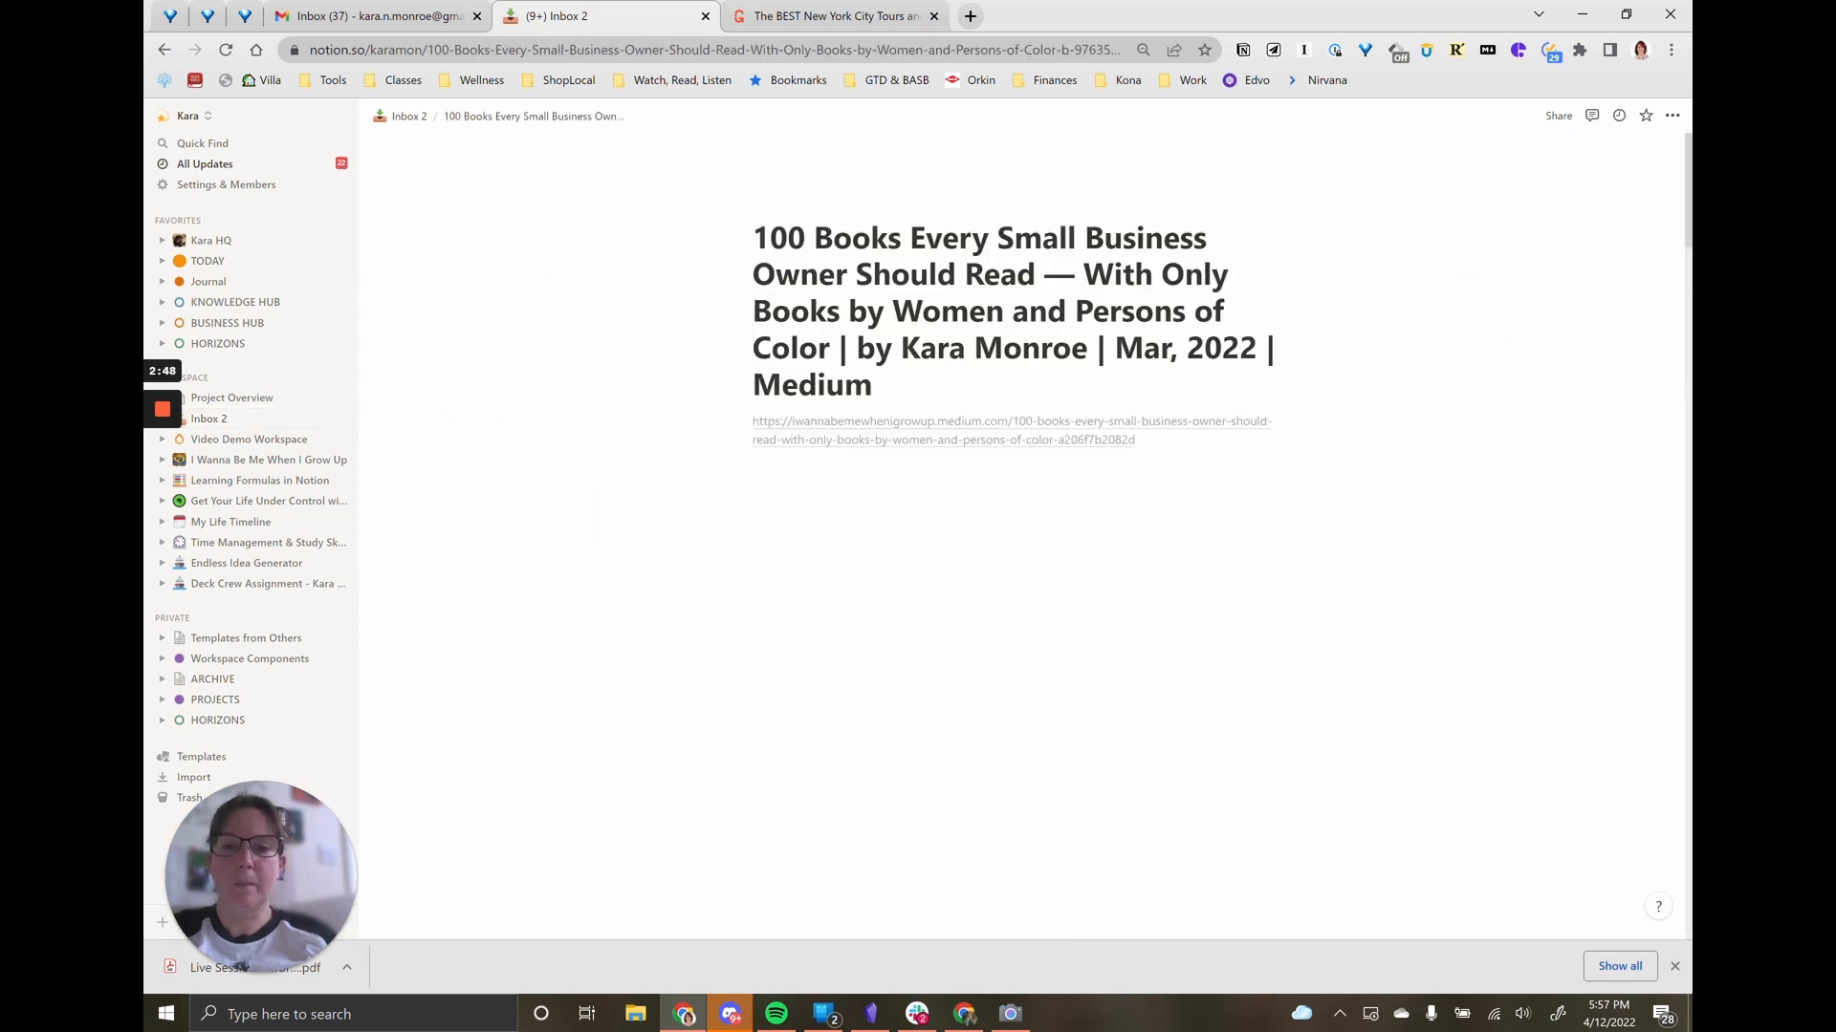
scroll(1021, 535, down, 20)
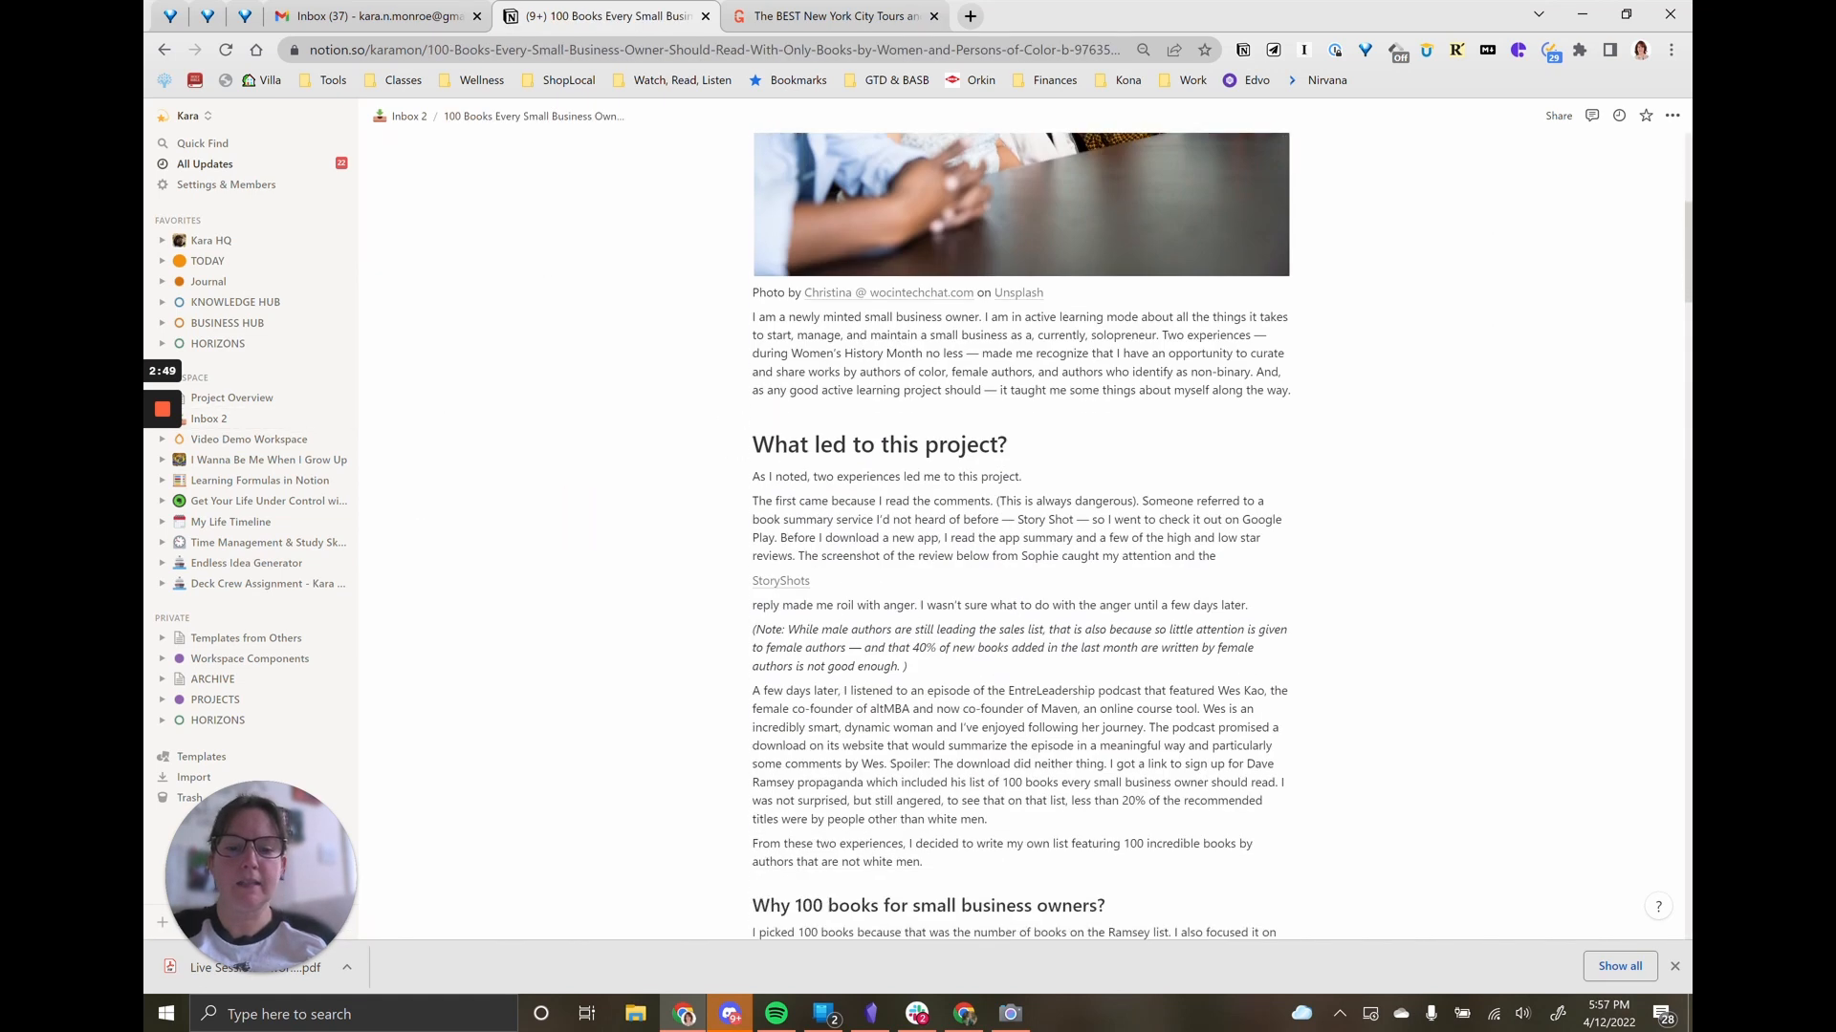
scroll(859, 346, down, 11)
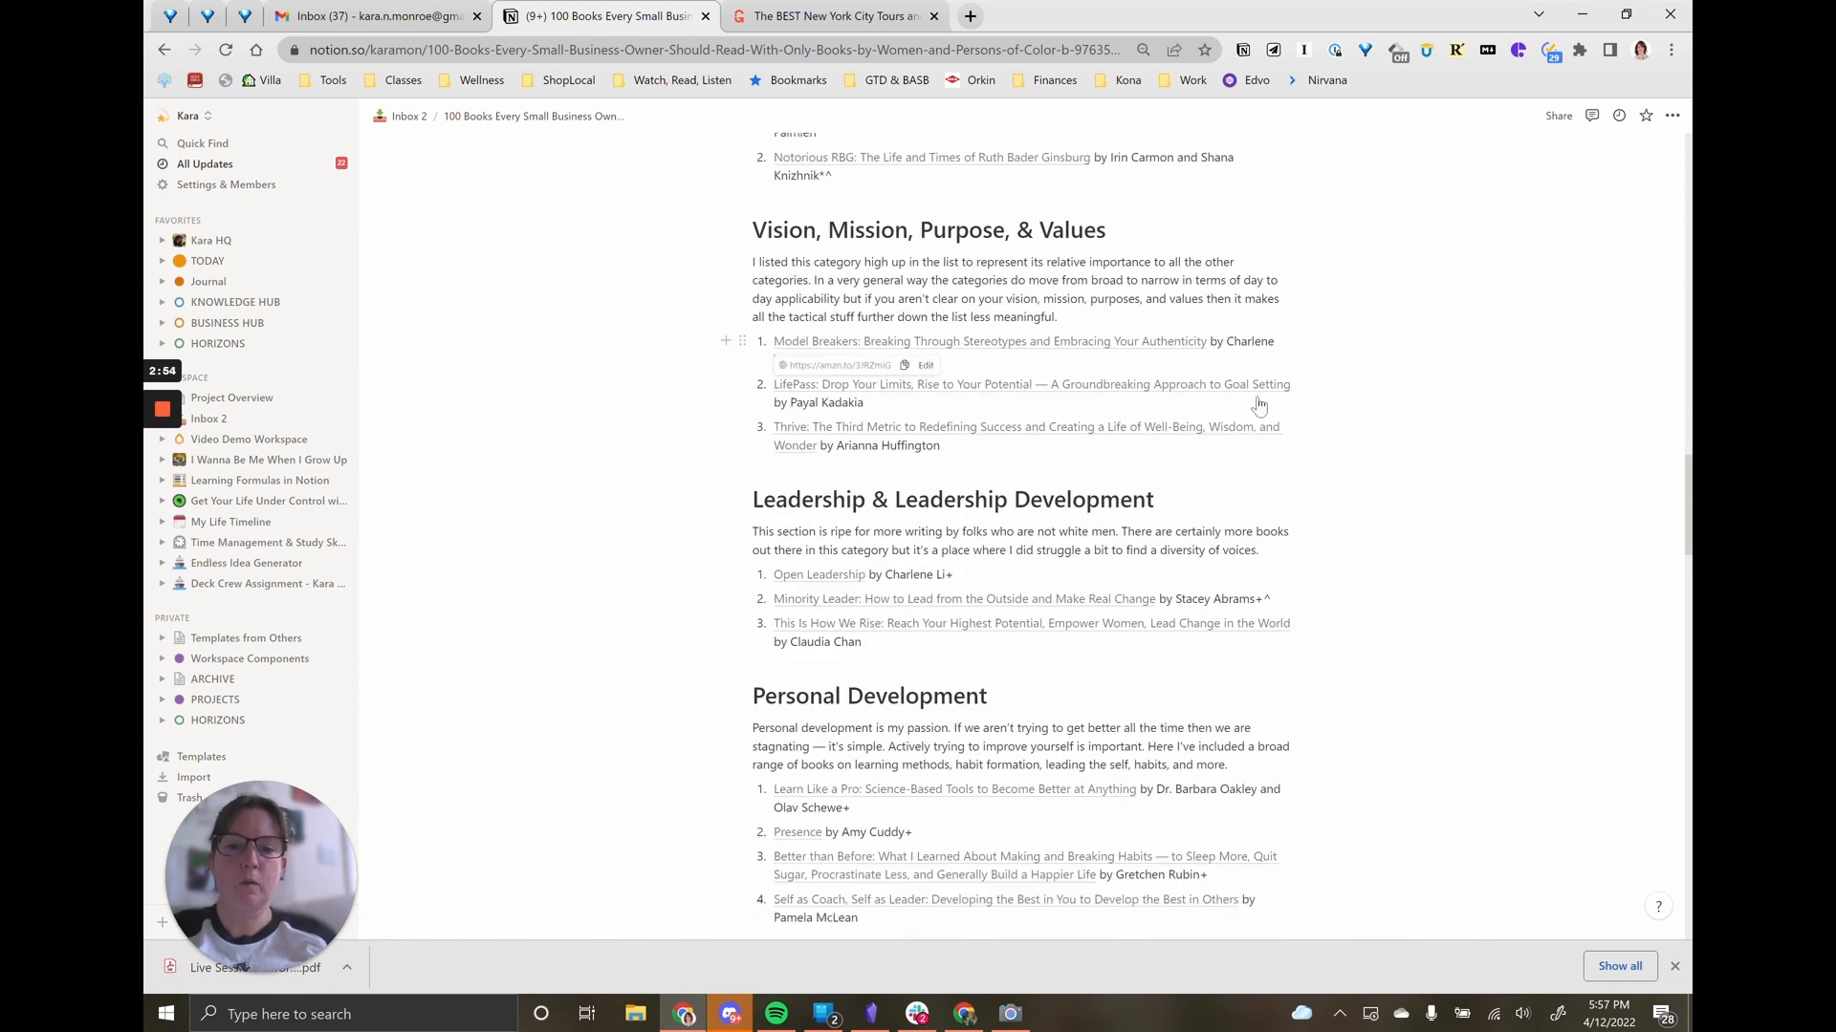
scroll(859, 346, down, 9)
scroll(858, 346, down, 12)
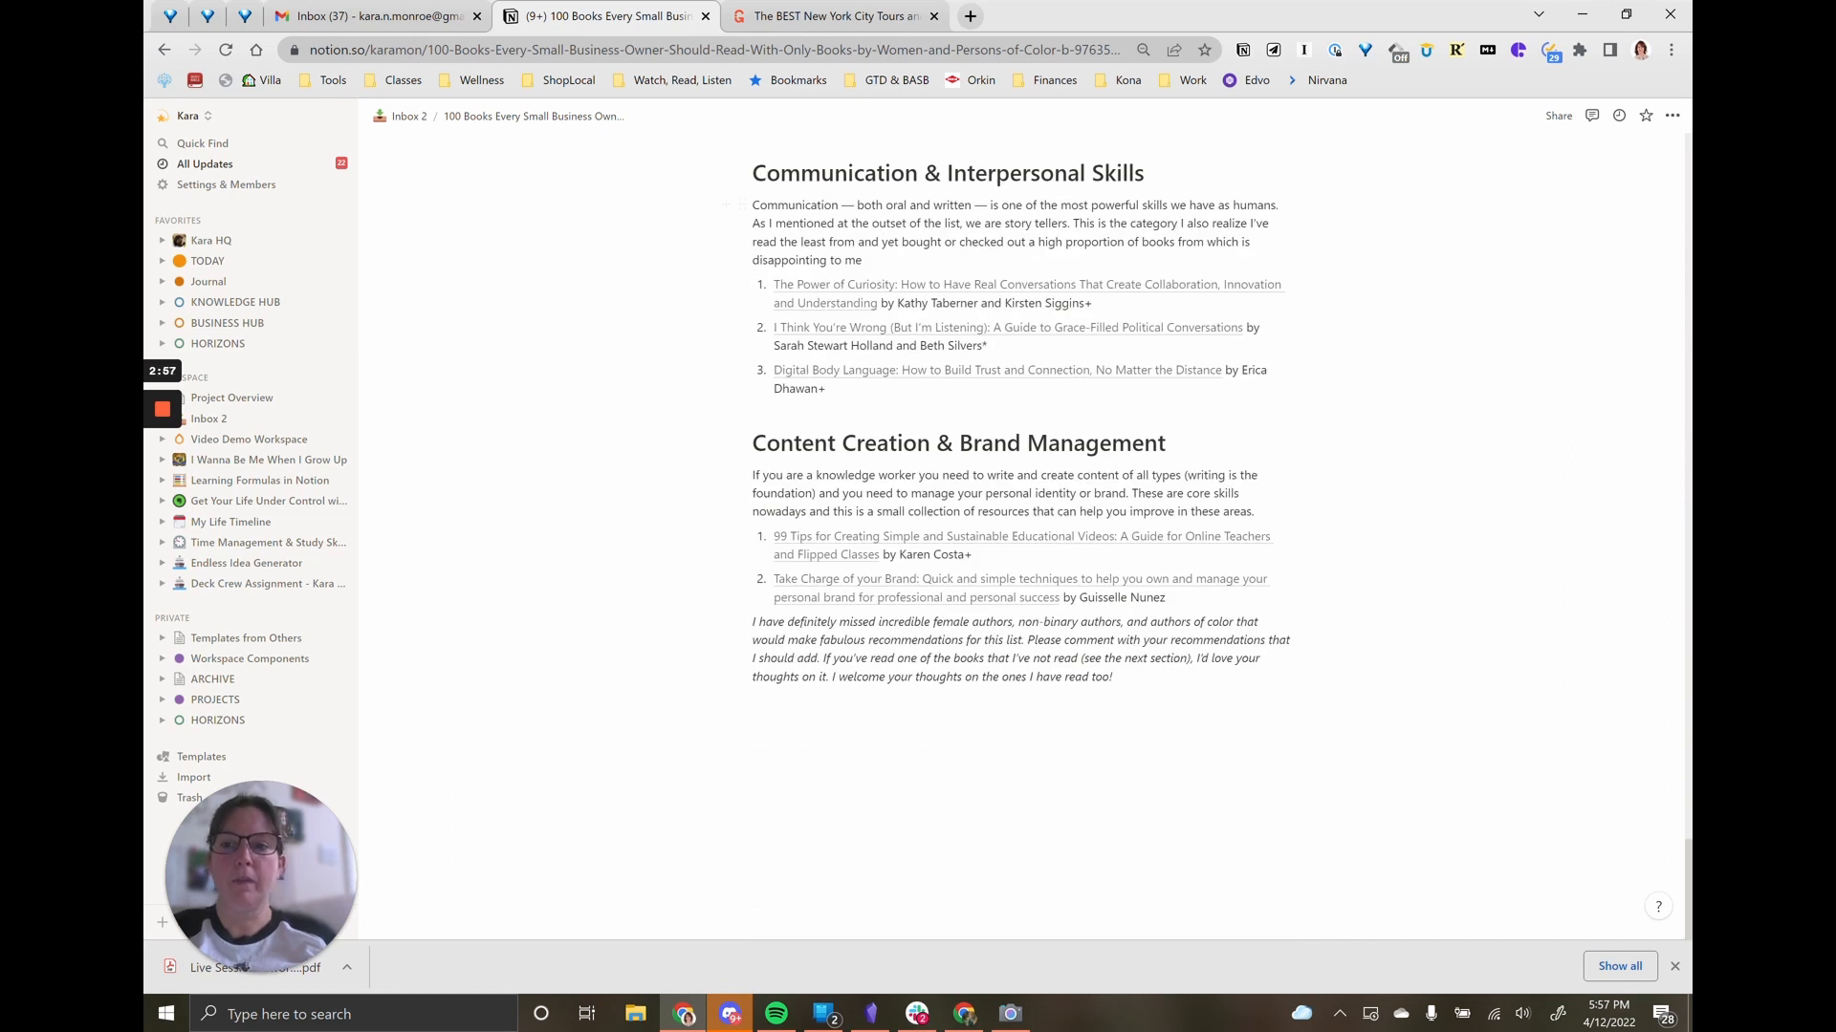
Step: Examine the clipped New York City tours page from Inbox 2 and follow its source link to the original website
click(407, 116)
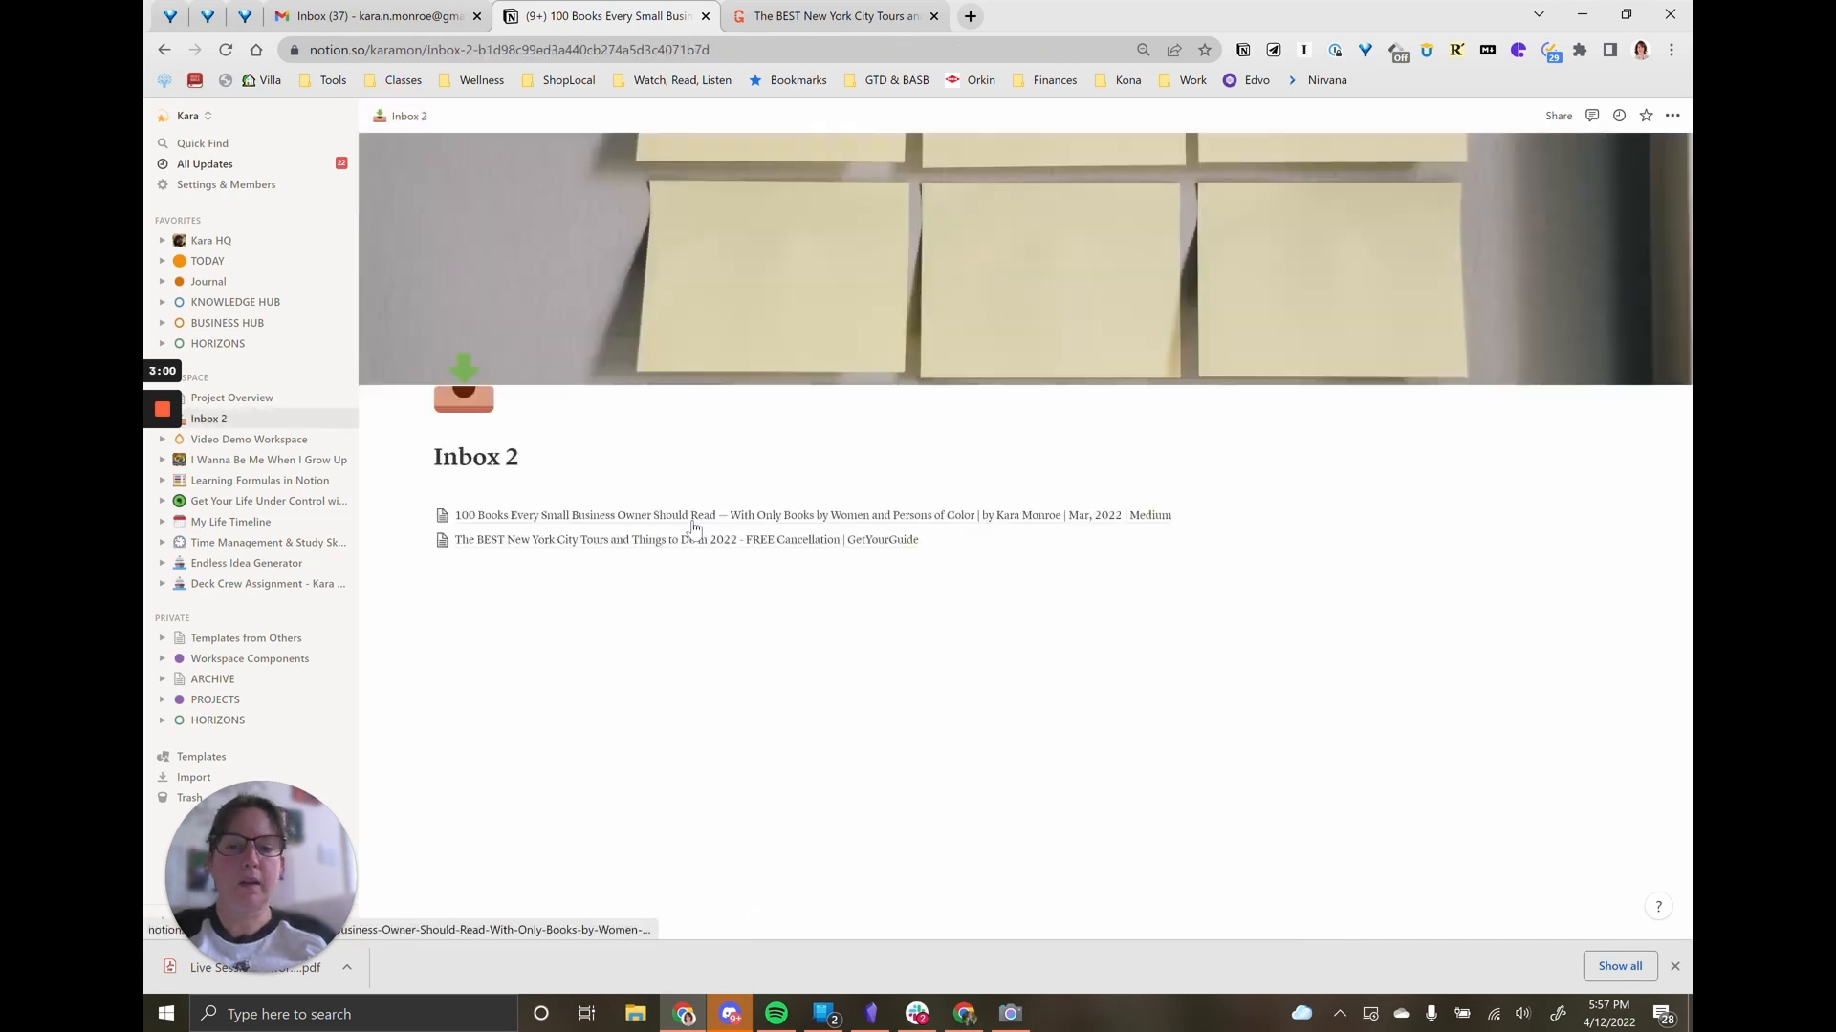
click(686, 541)
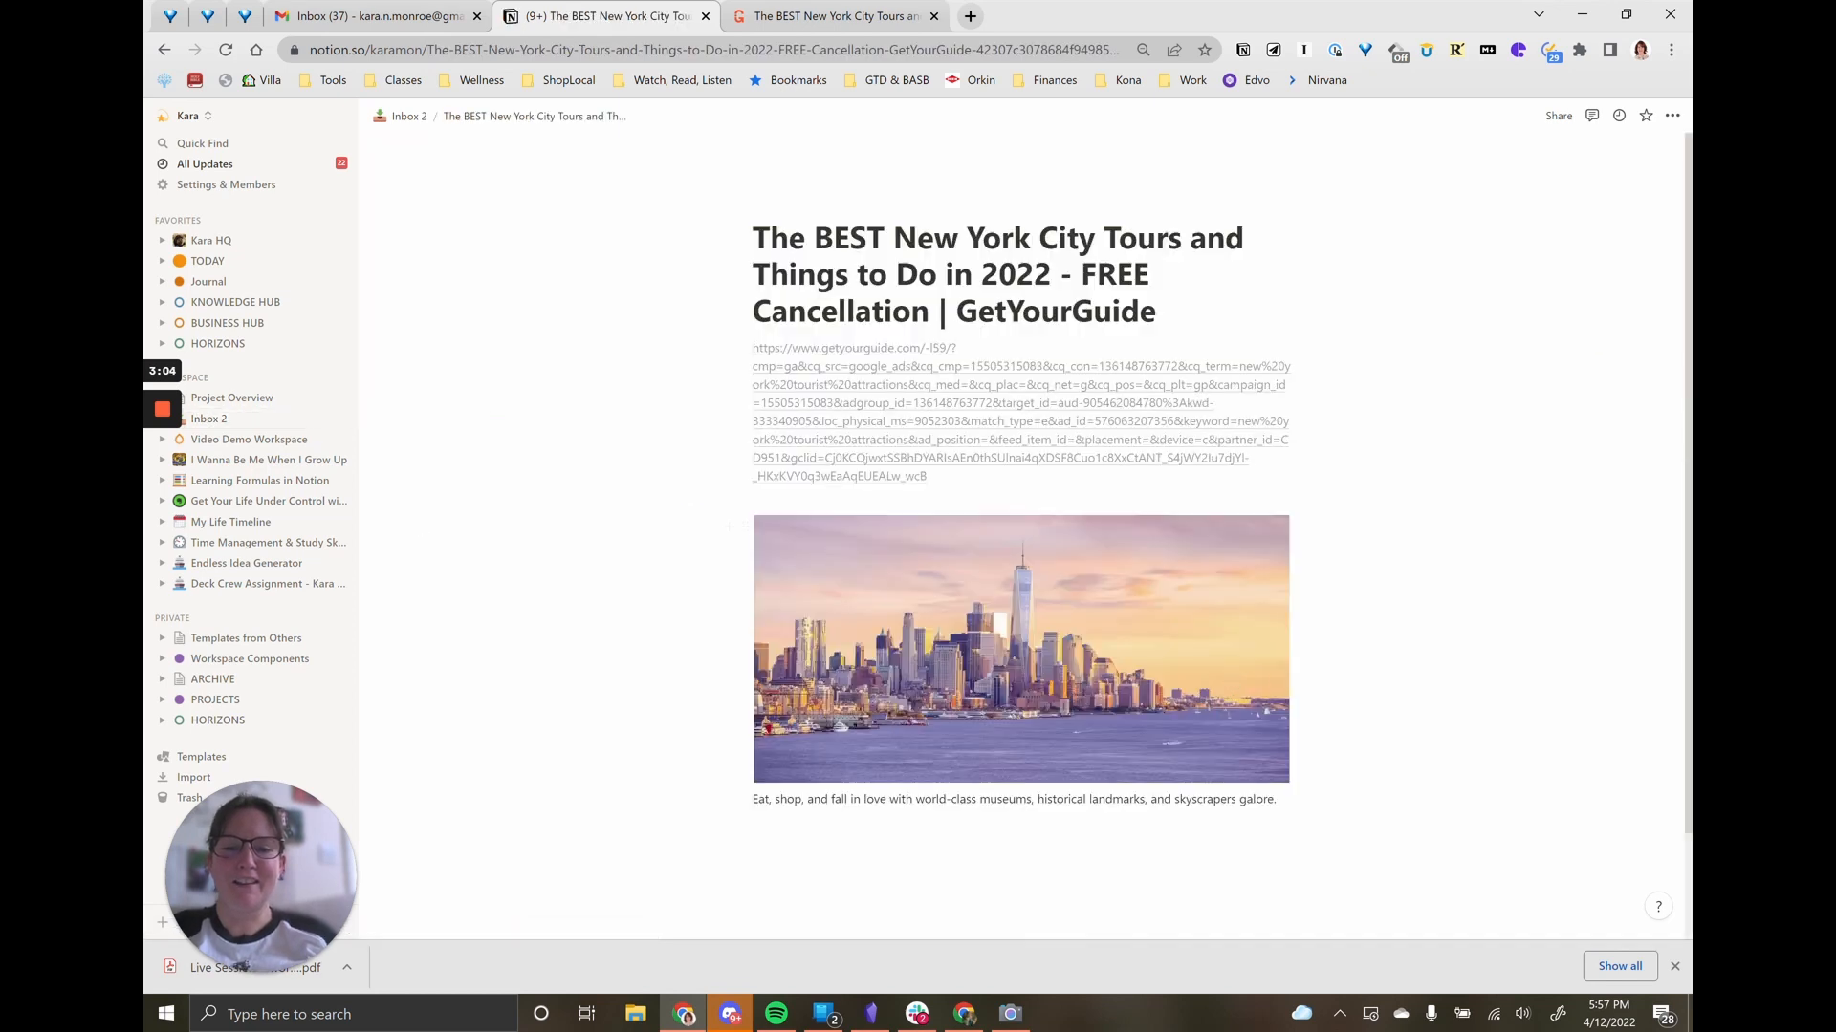
scroll(874, 230, down, 2)
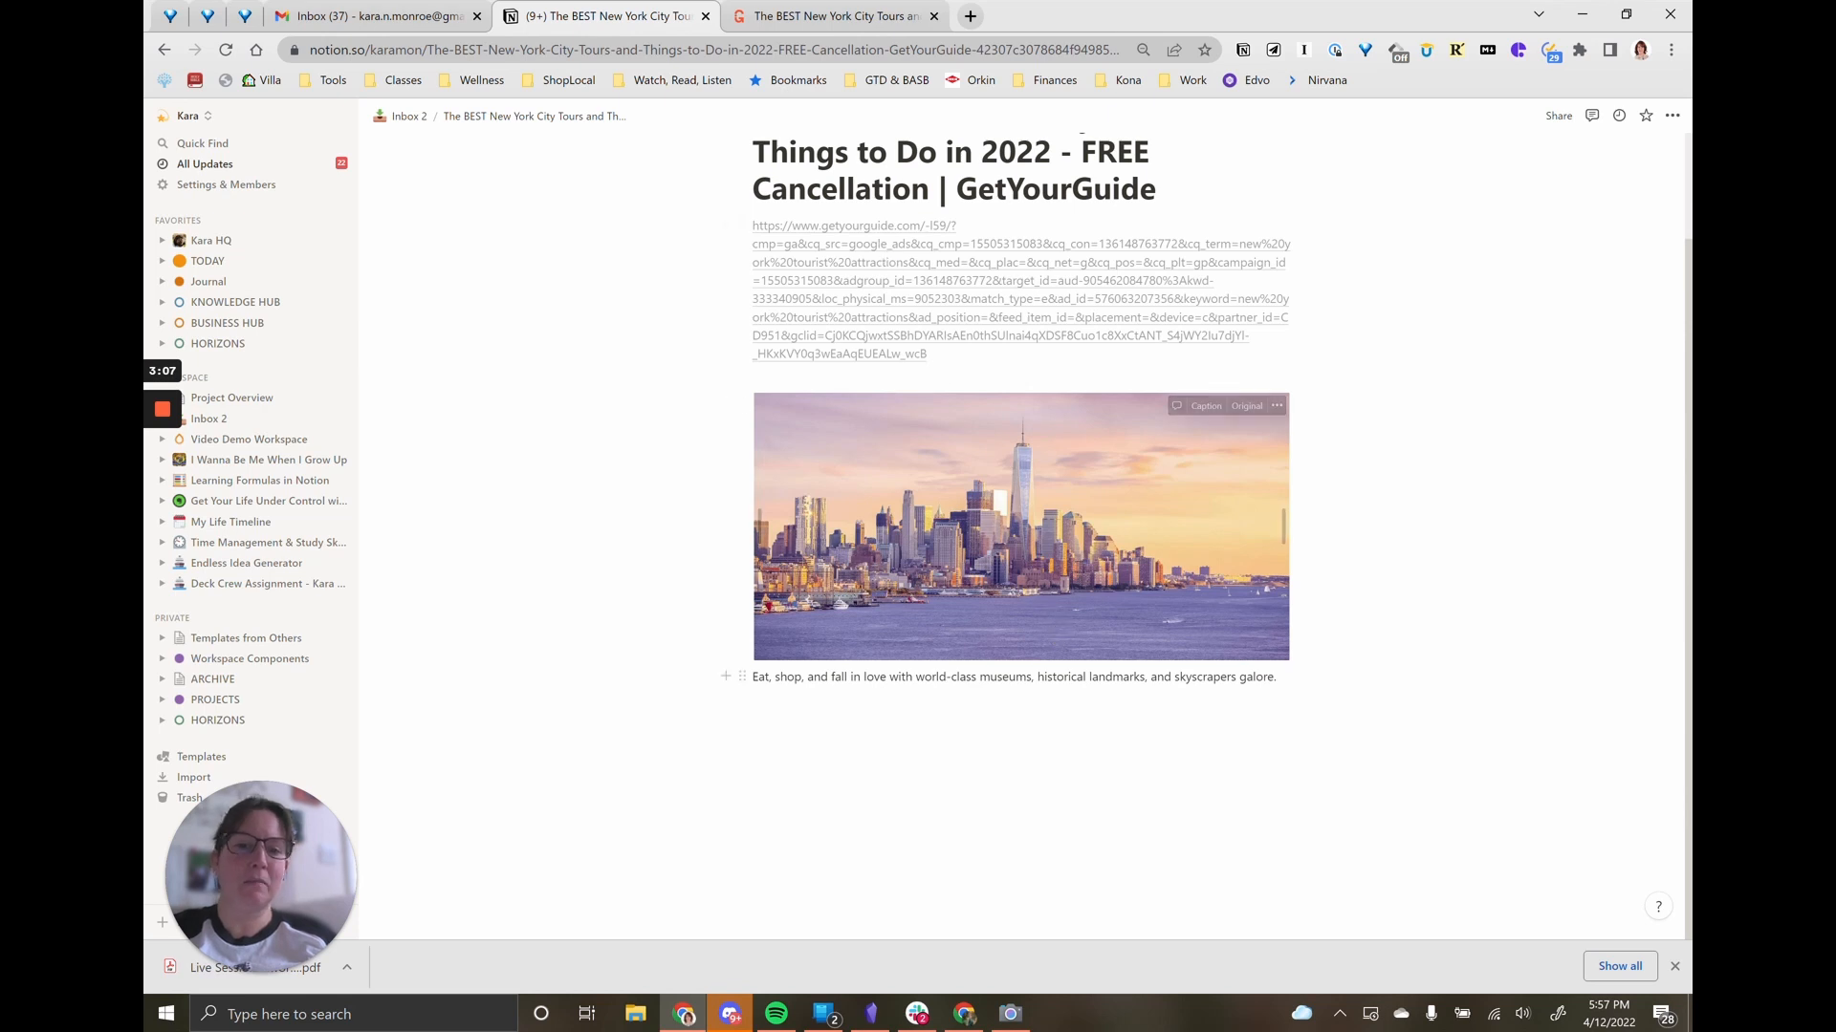
click(908, 331)
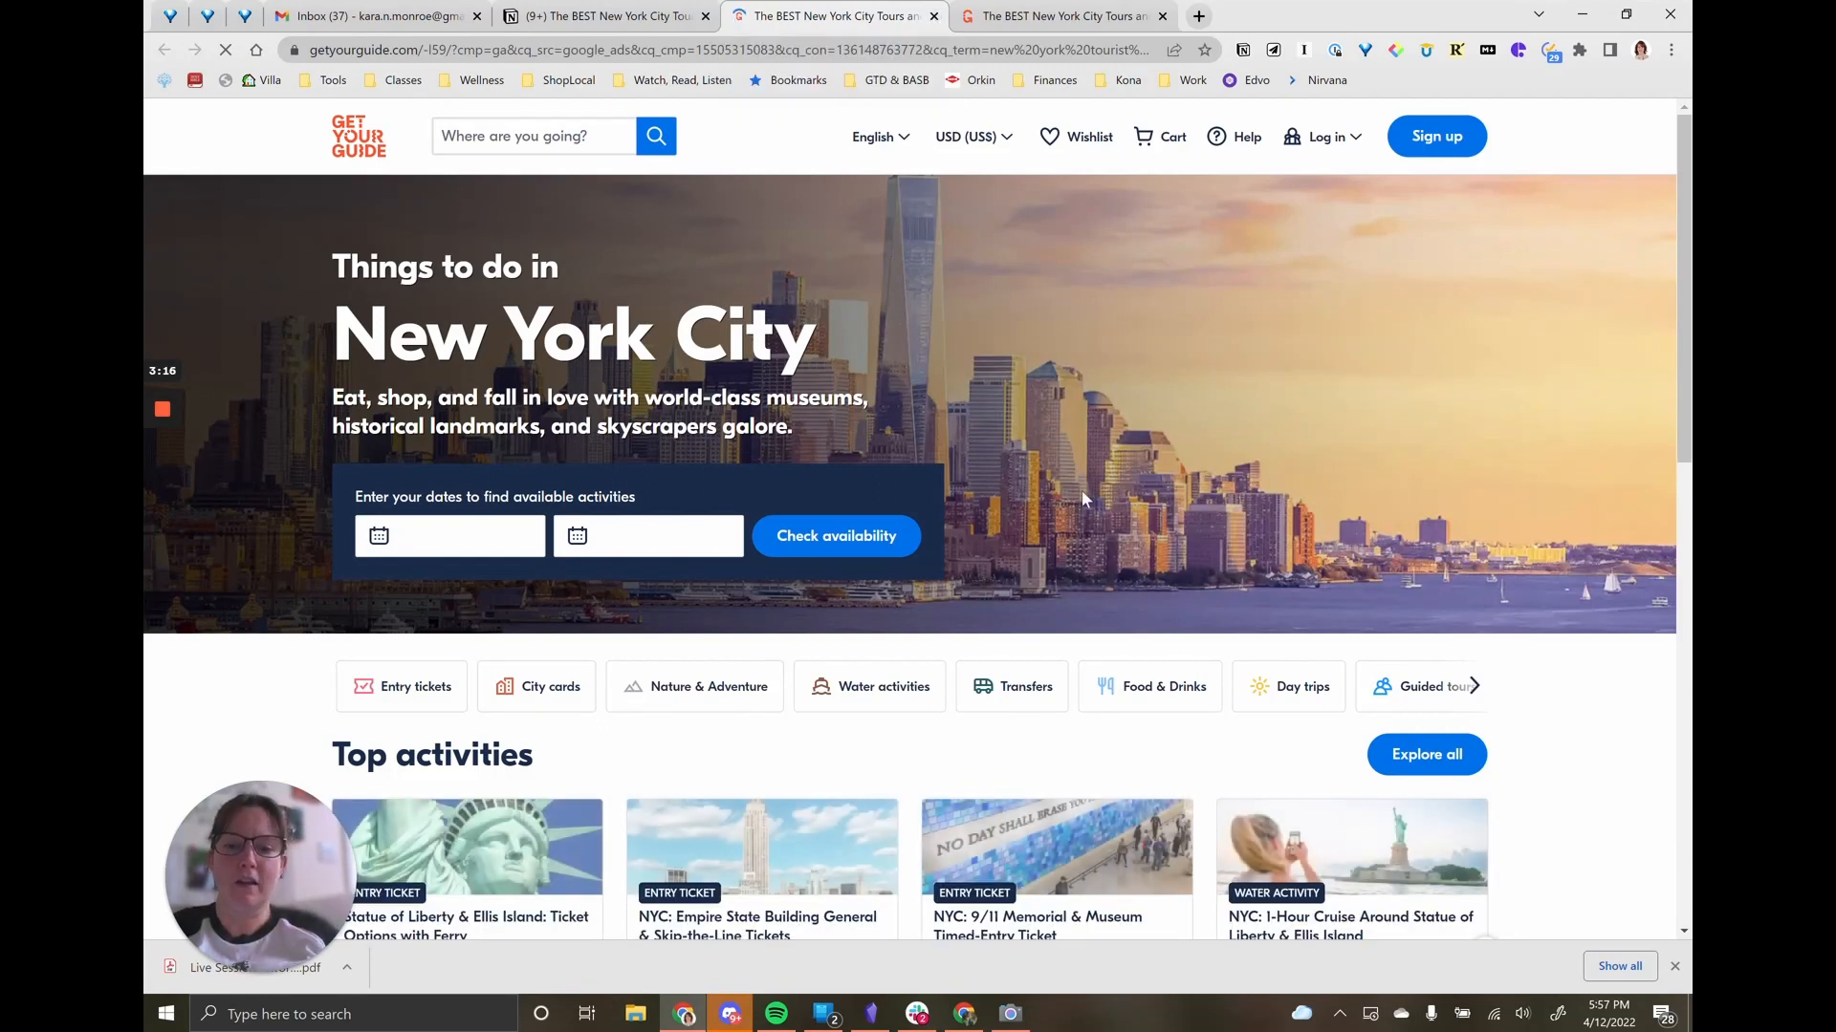
scroll(1081, 489, down, 5)
scroll(1082, 495, down, 10)
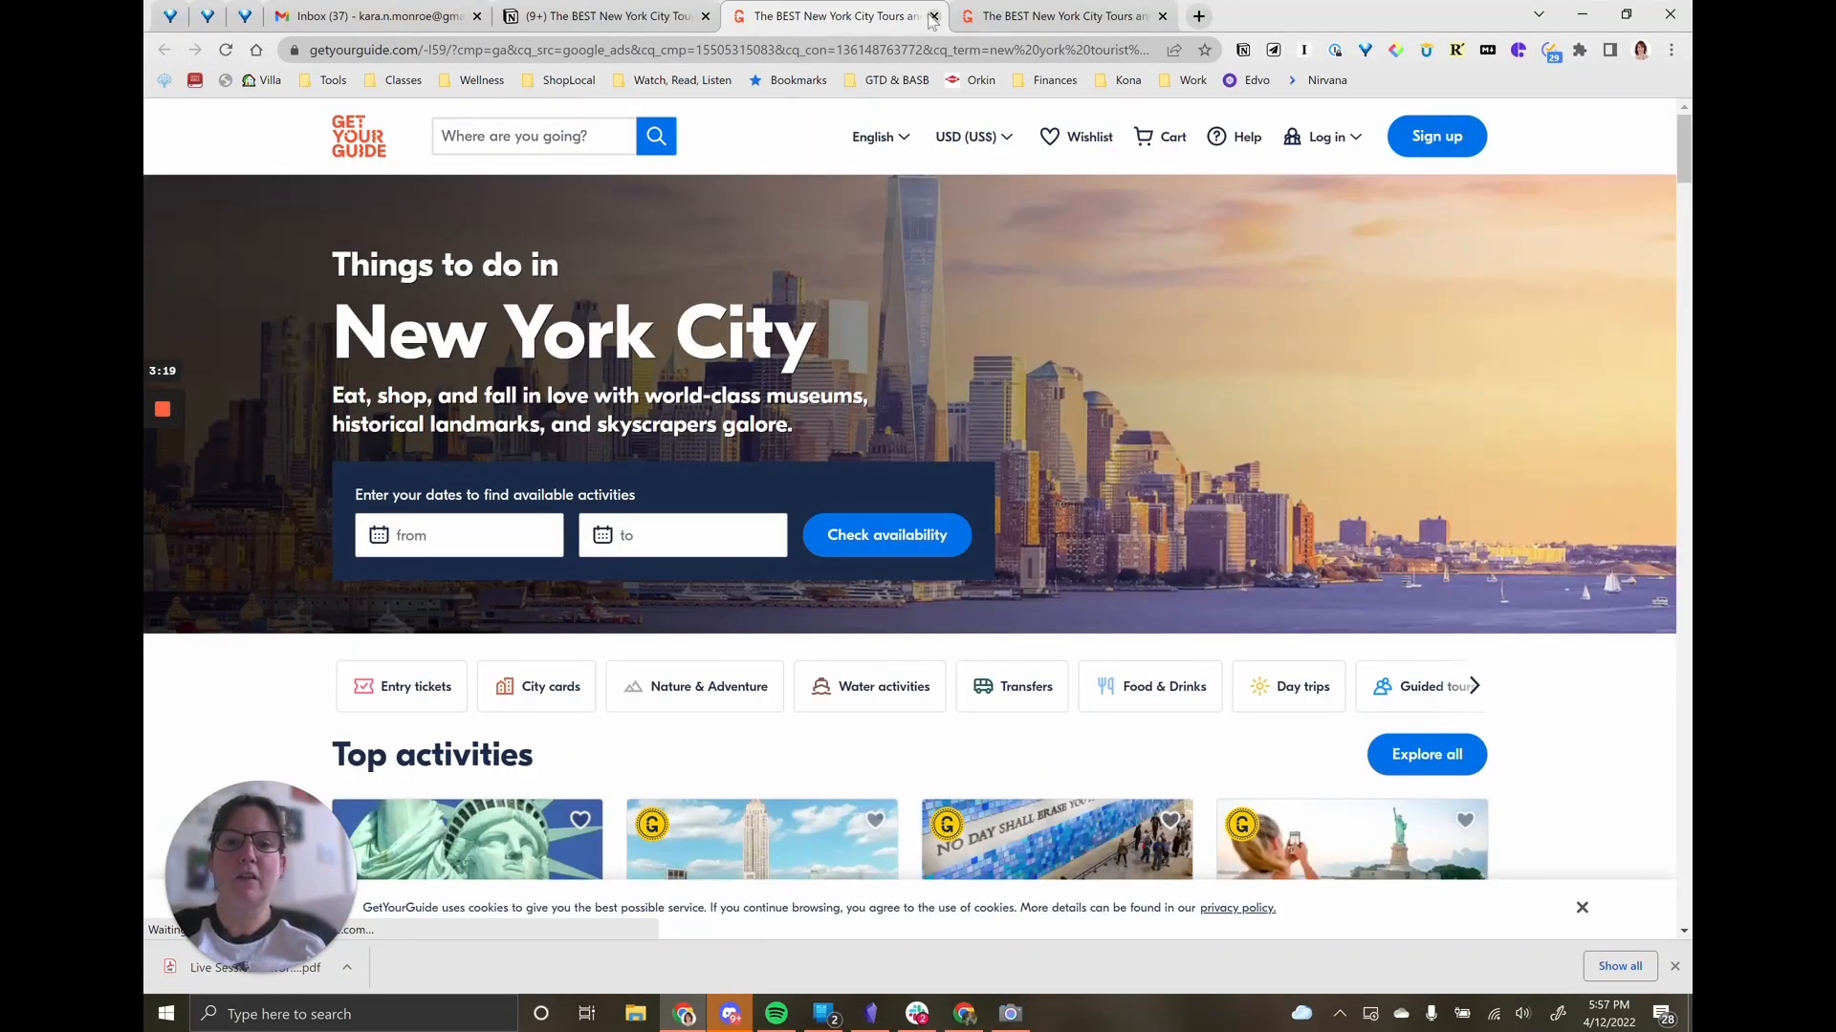
Step: Close both GetYourGuide pages and delete the clipped New York City tours page from Inbox 2
click(932, 18)
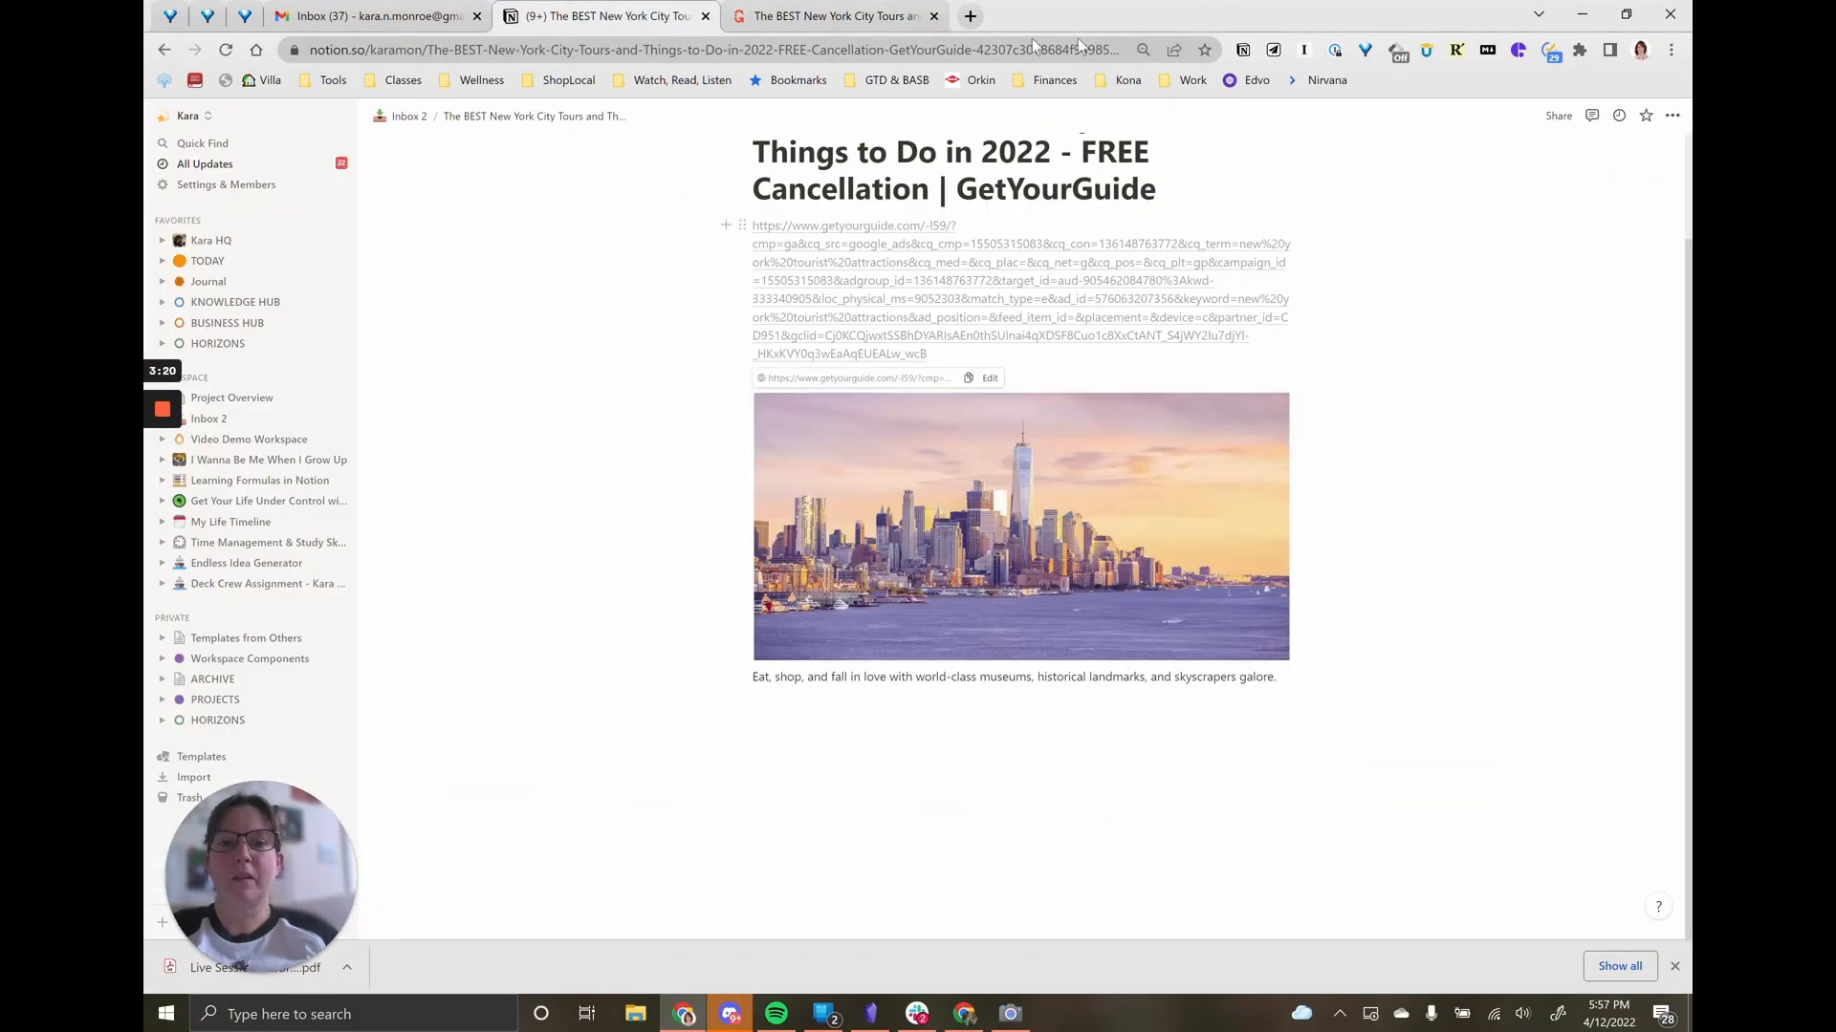
click(934, 18)
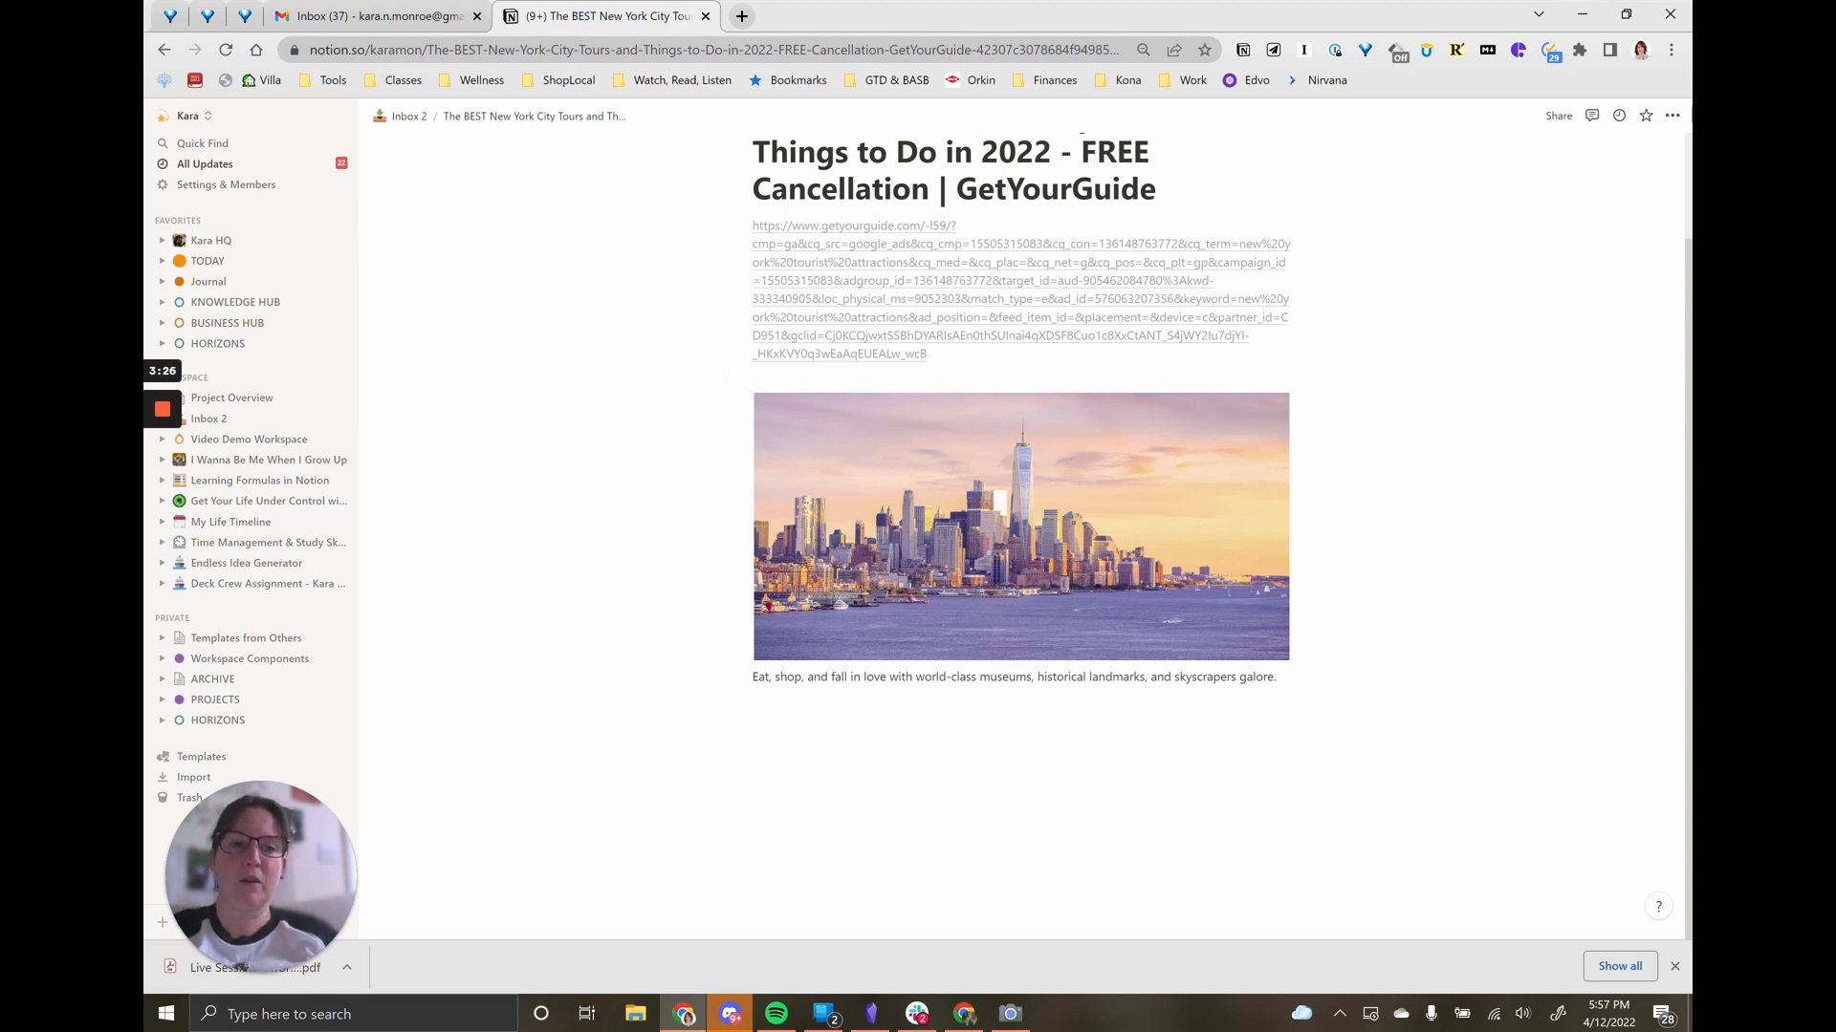
click(1673, 116)
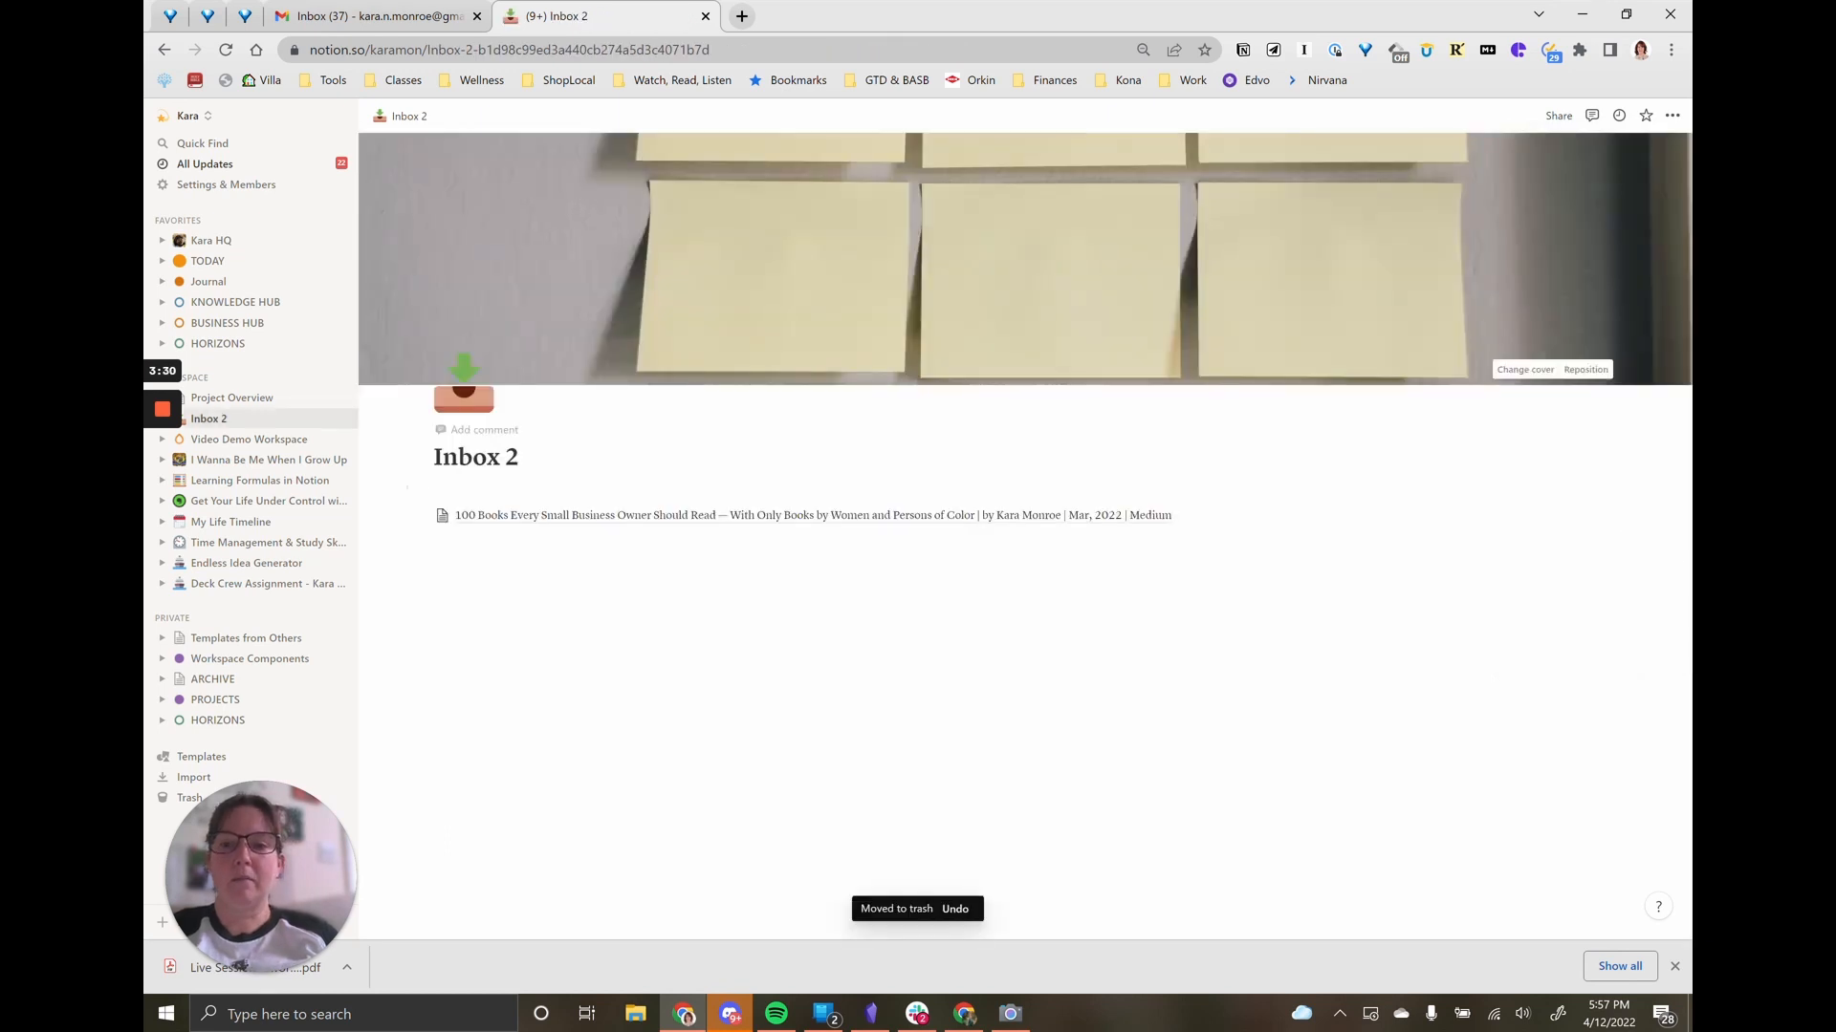
Step: Open the clipped 100 Books article in Inbox 2 and delete it
click(571, 521)
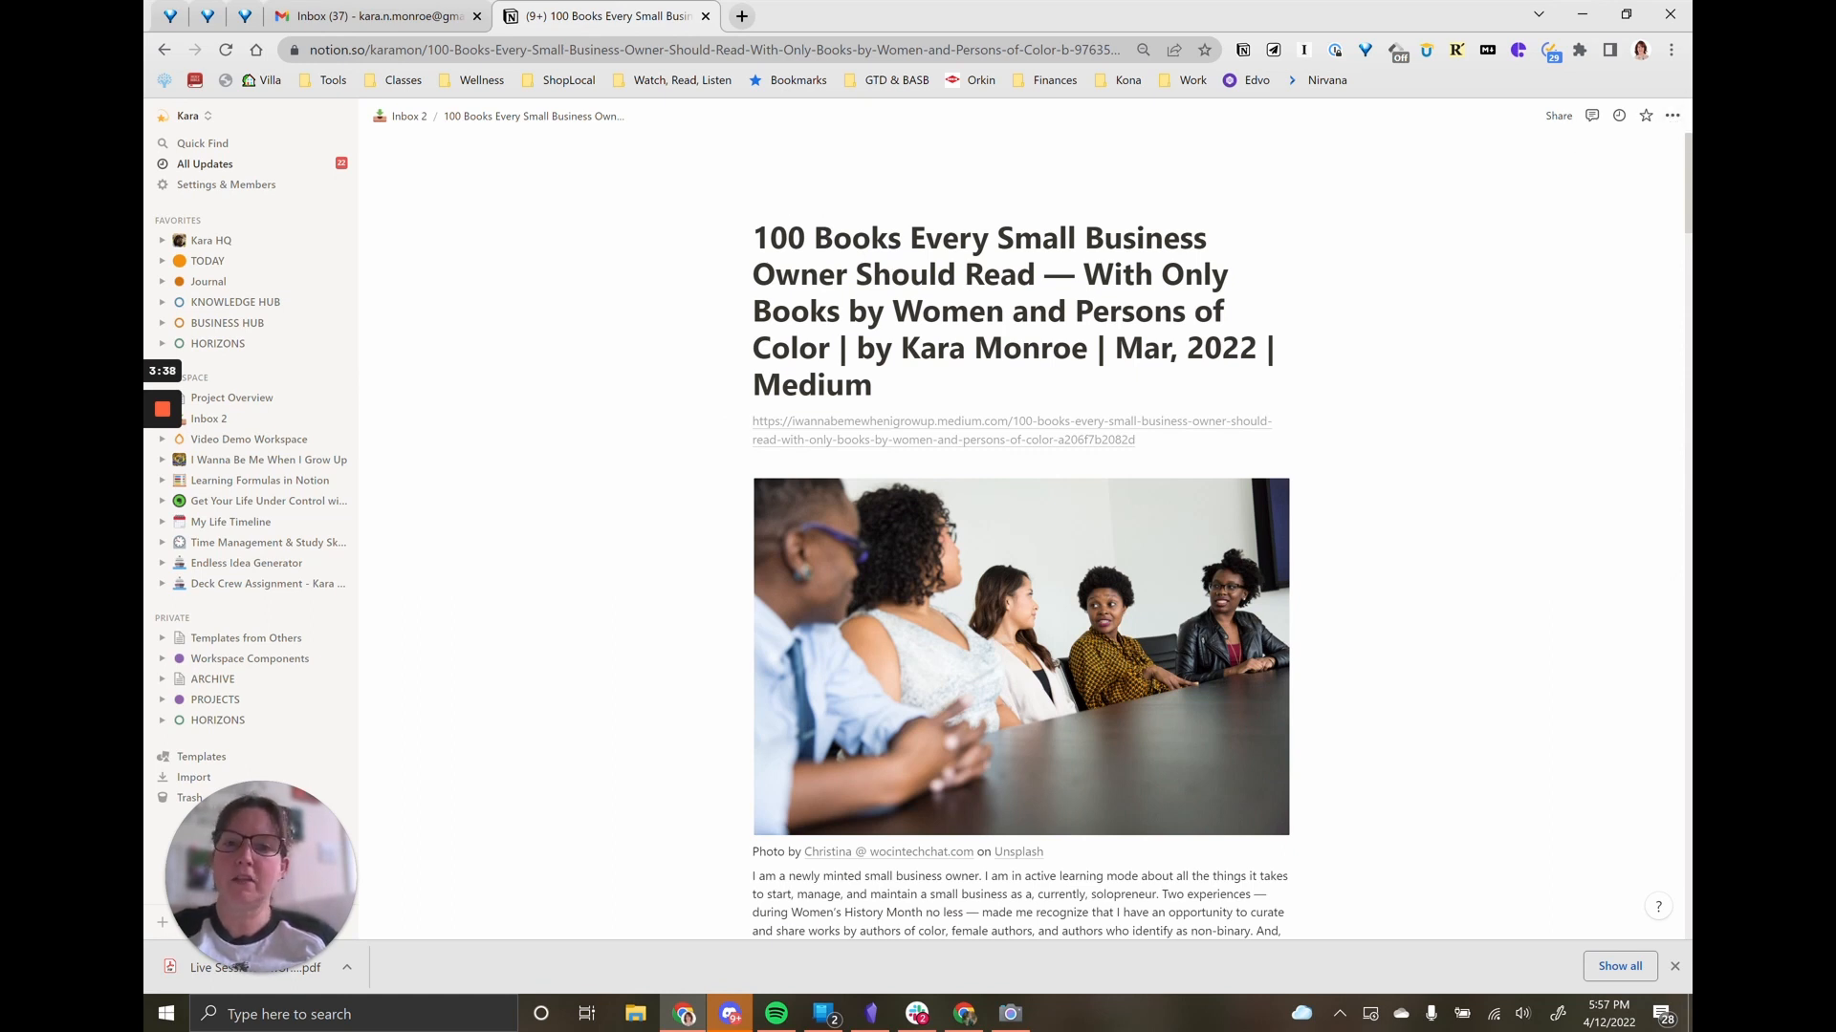
click(1672, 116)
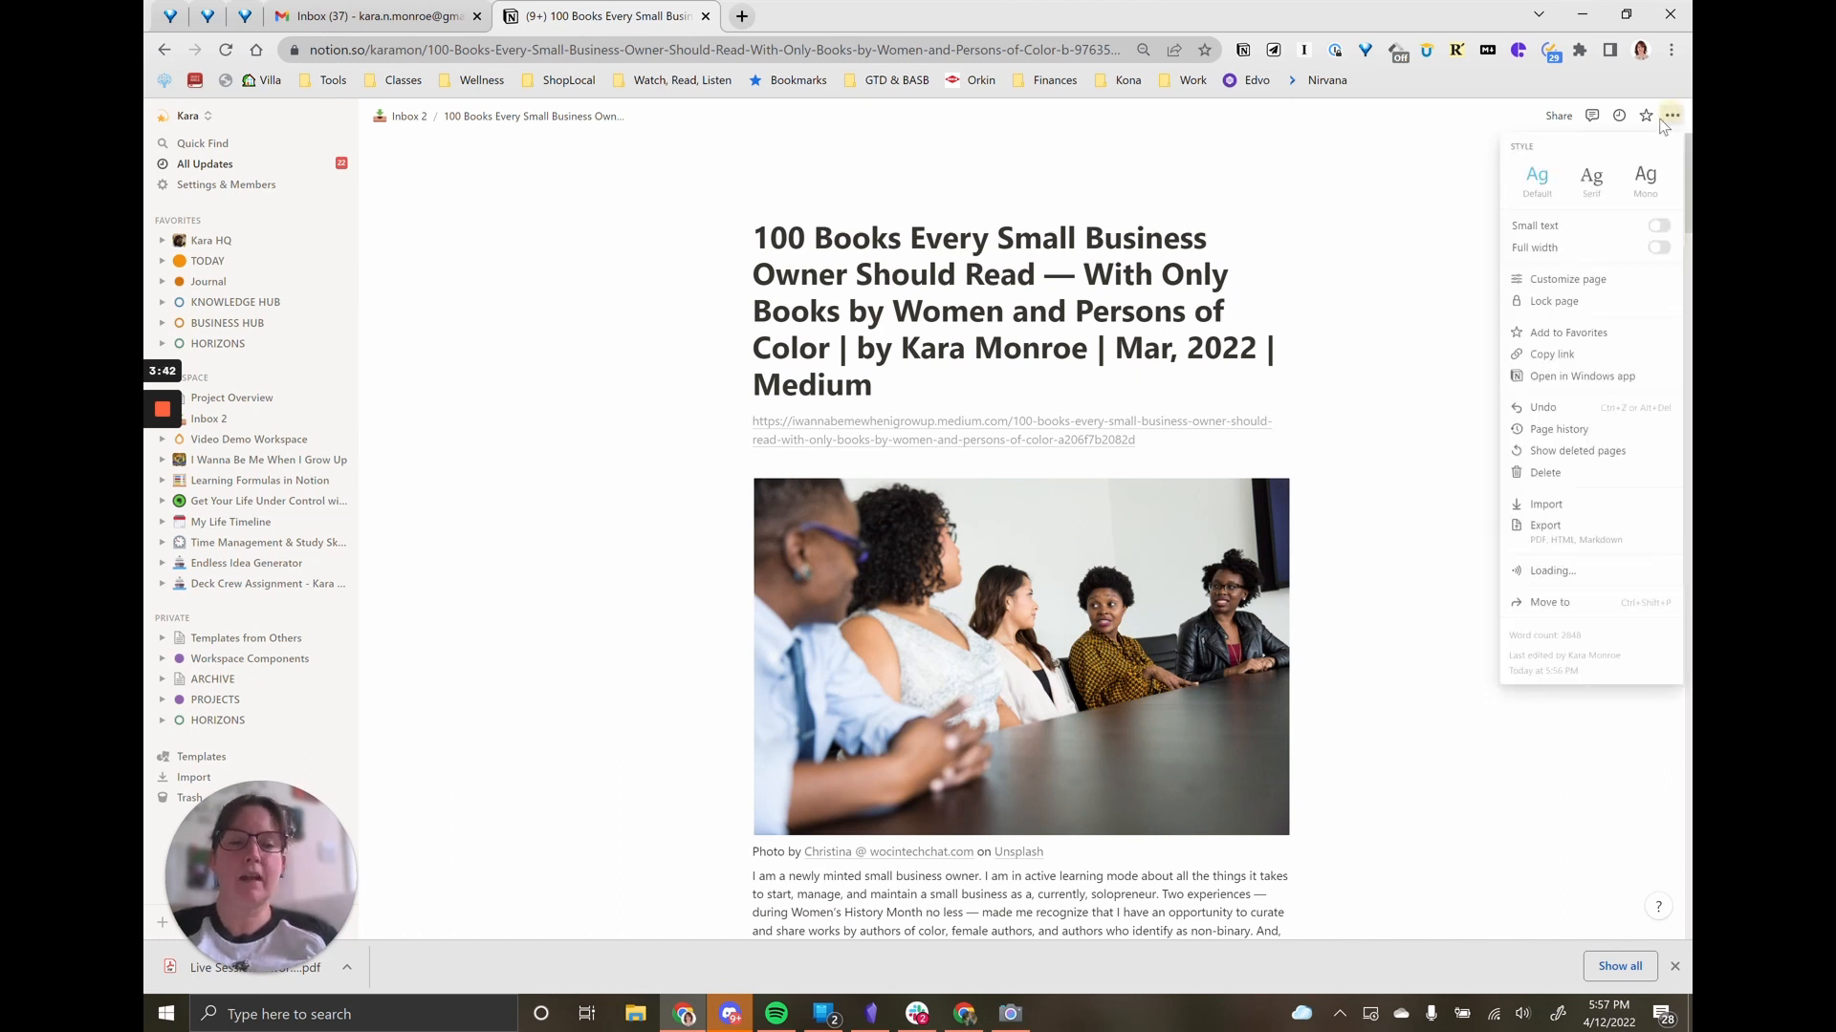
click(1541, 469)
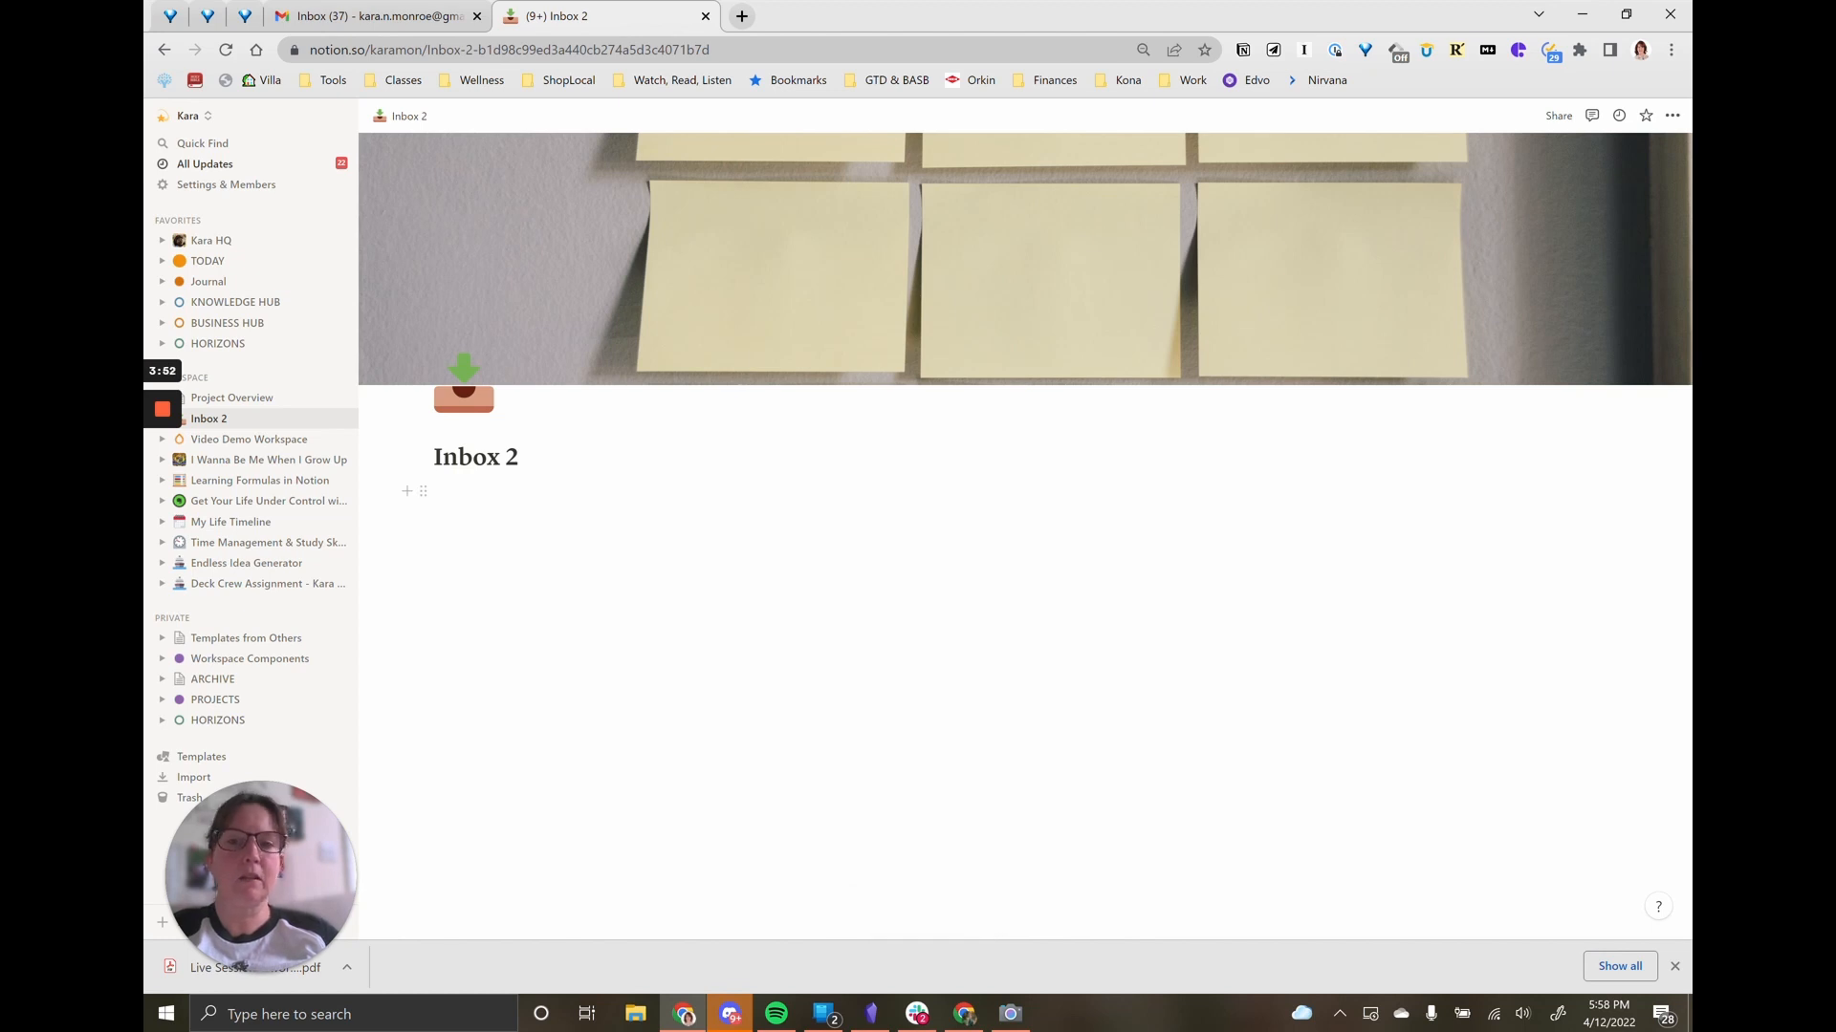
Step: Insert a database table view on the Inbox 2 page, backed by a new database named Web Import
click(440, 490)
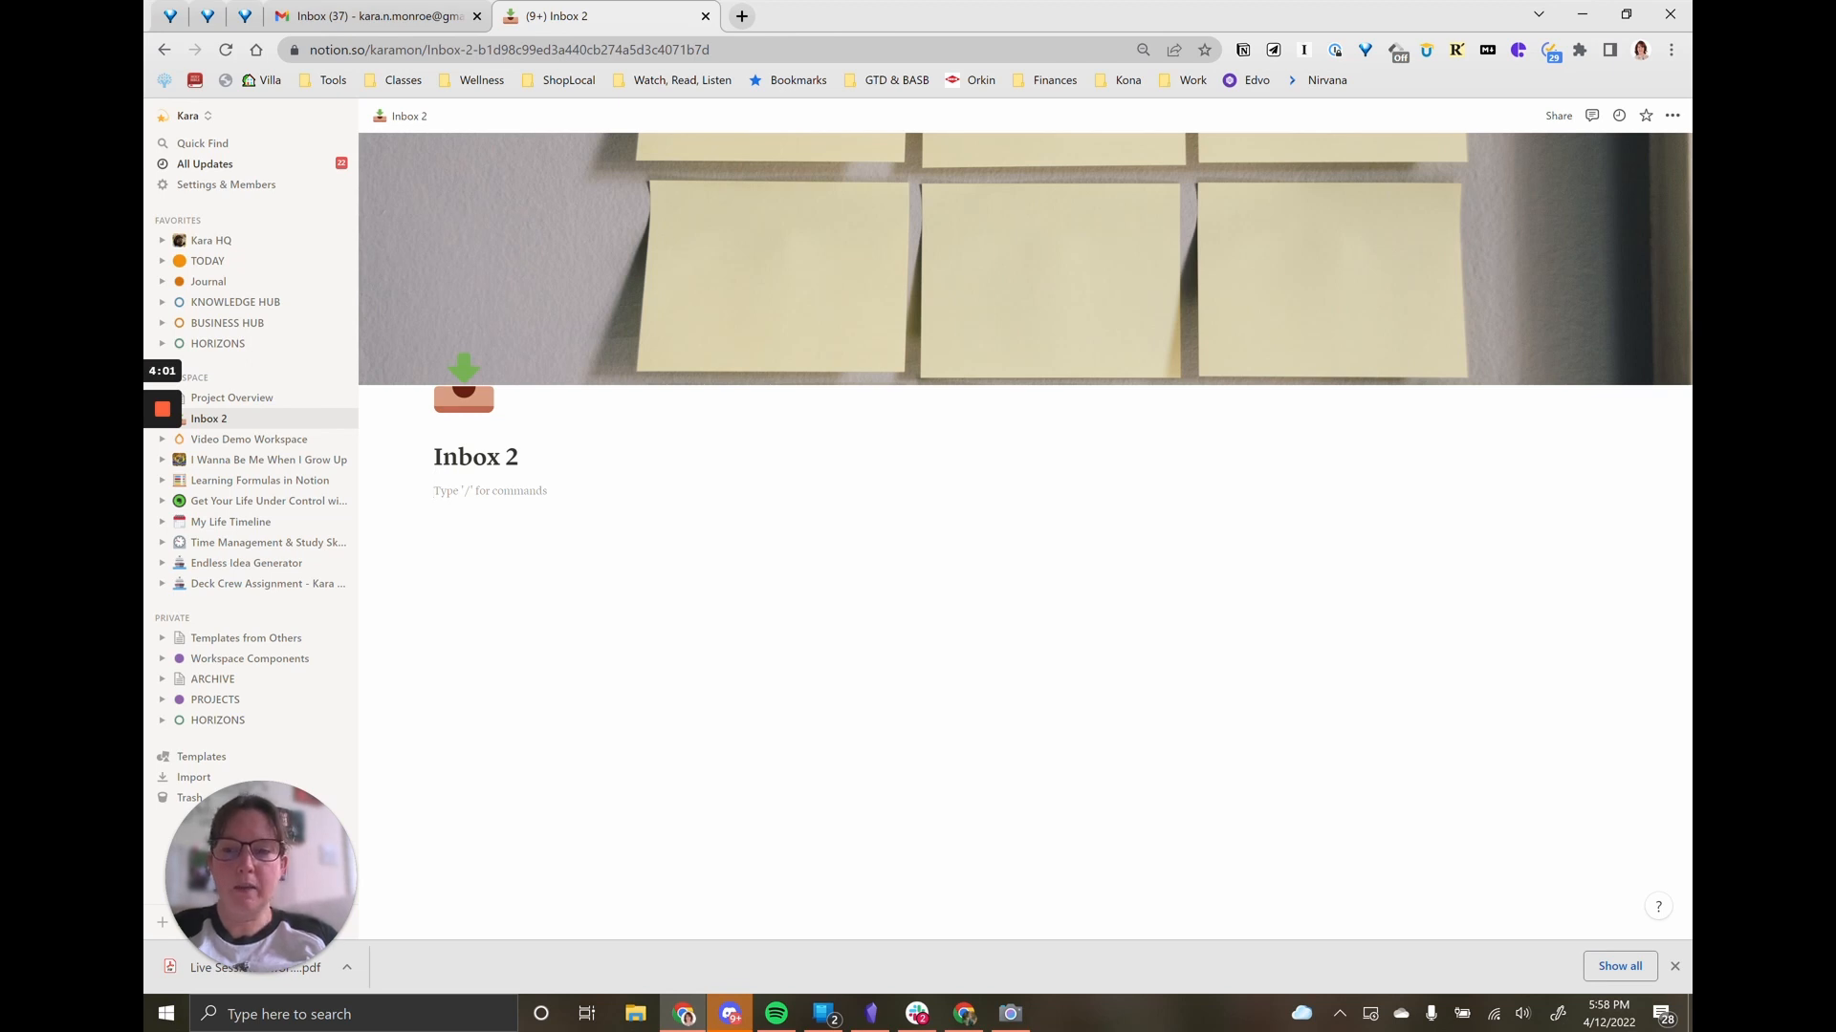
text(/Table)
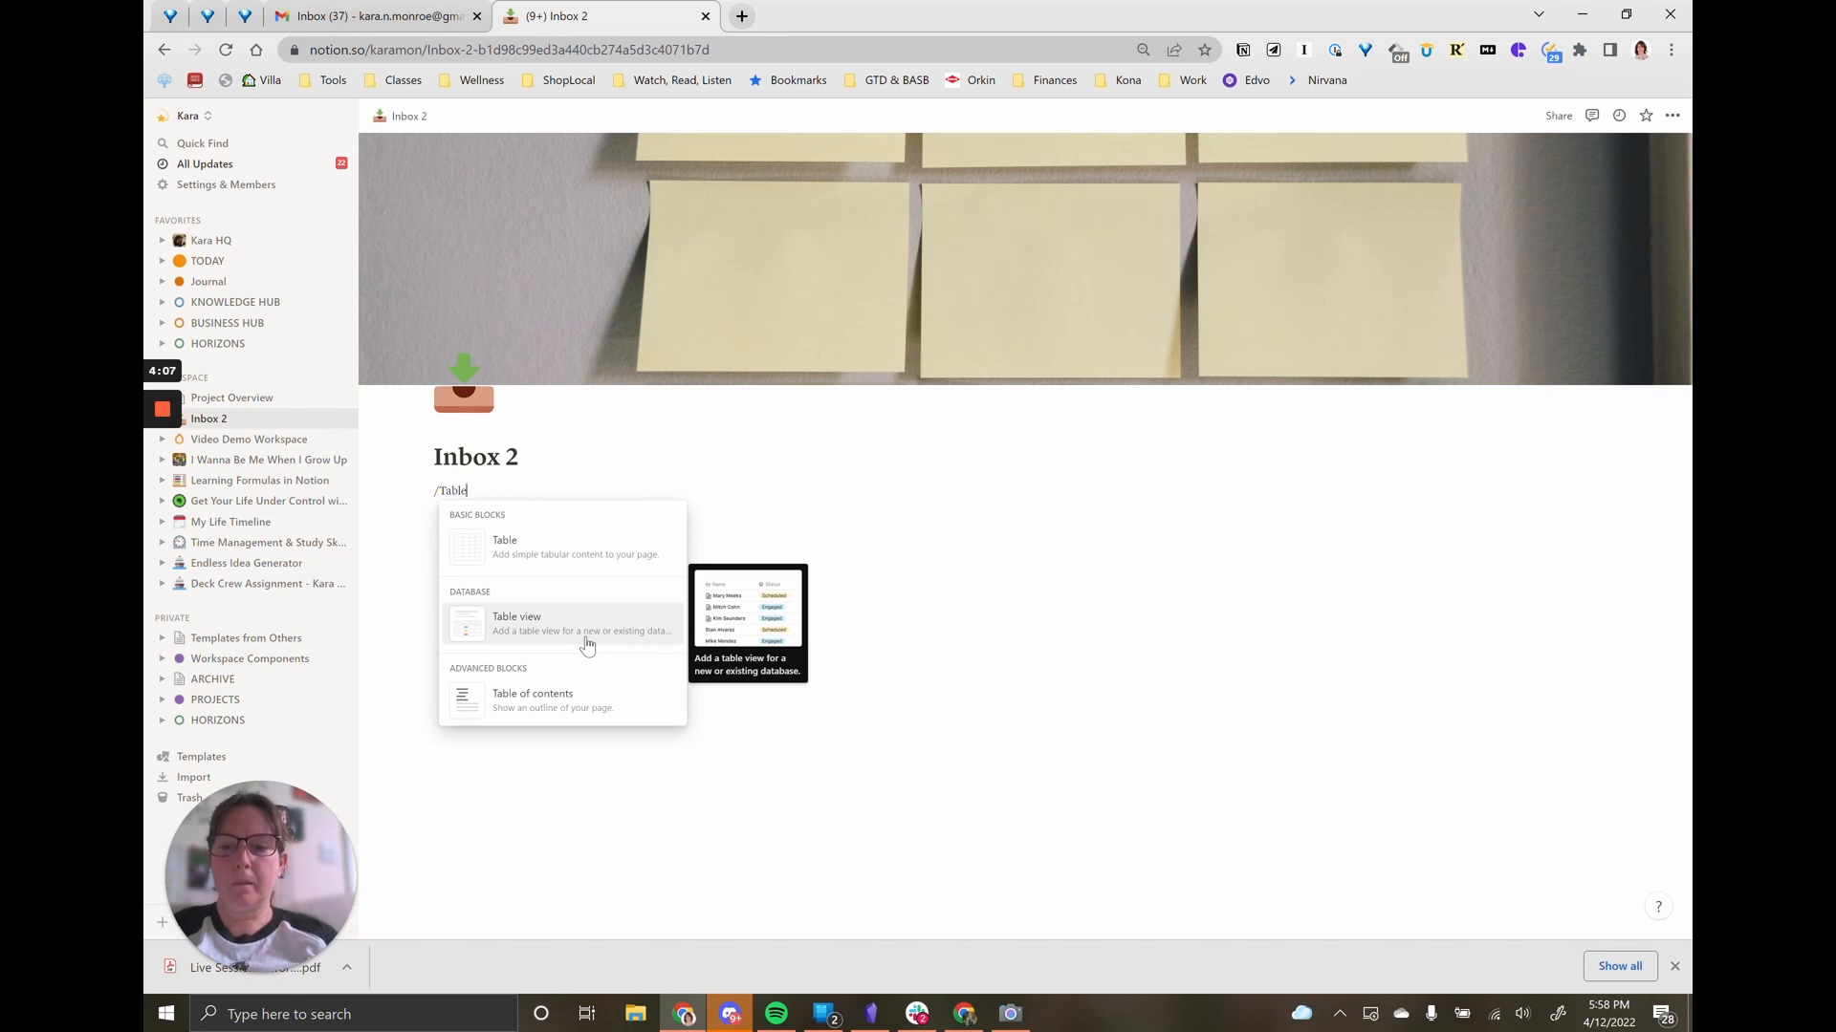
click(587, 644)
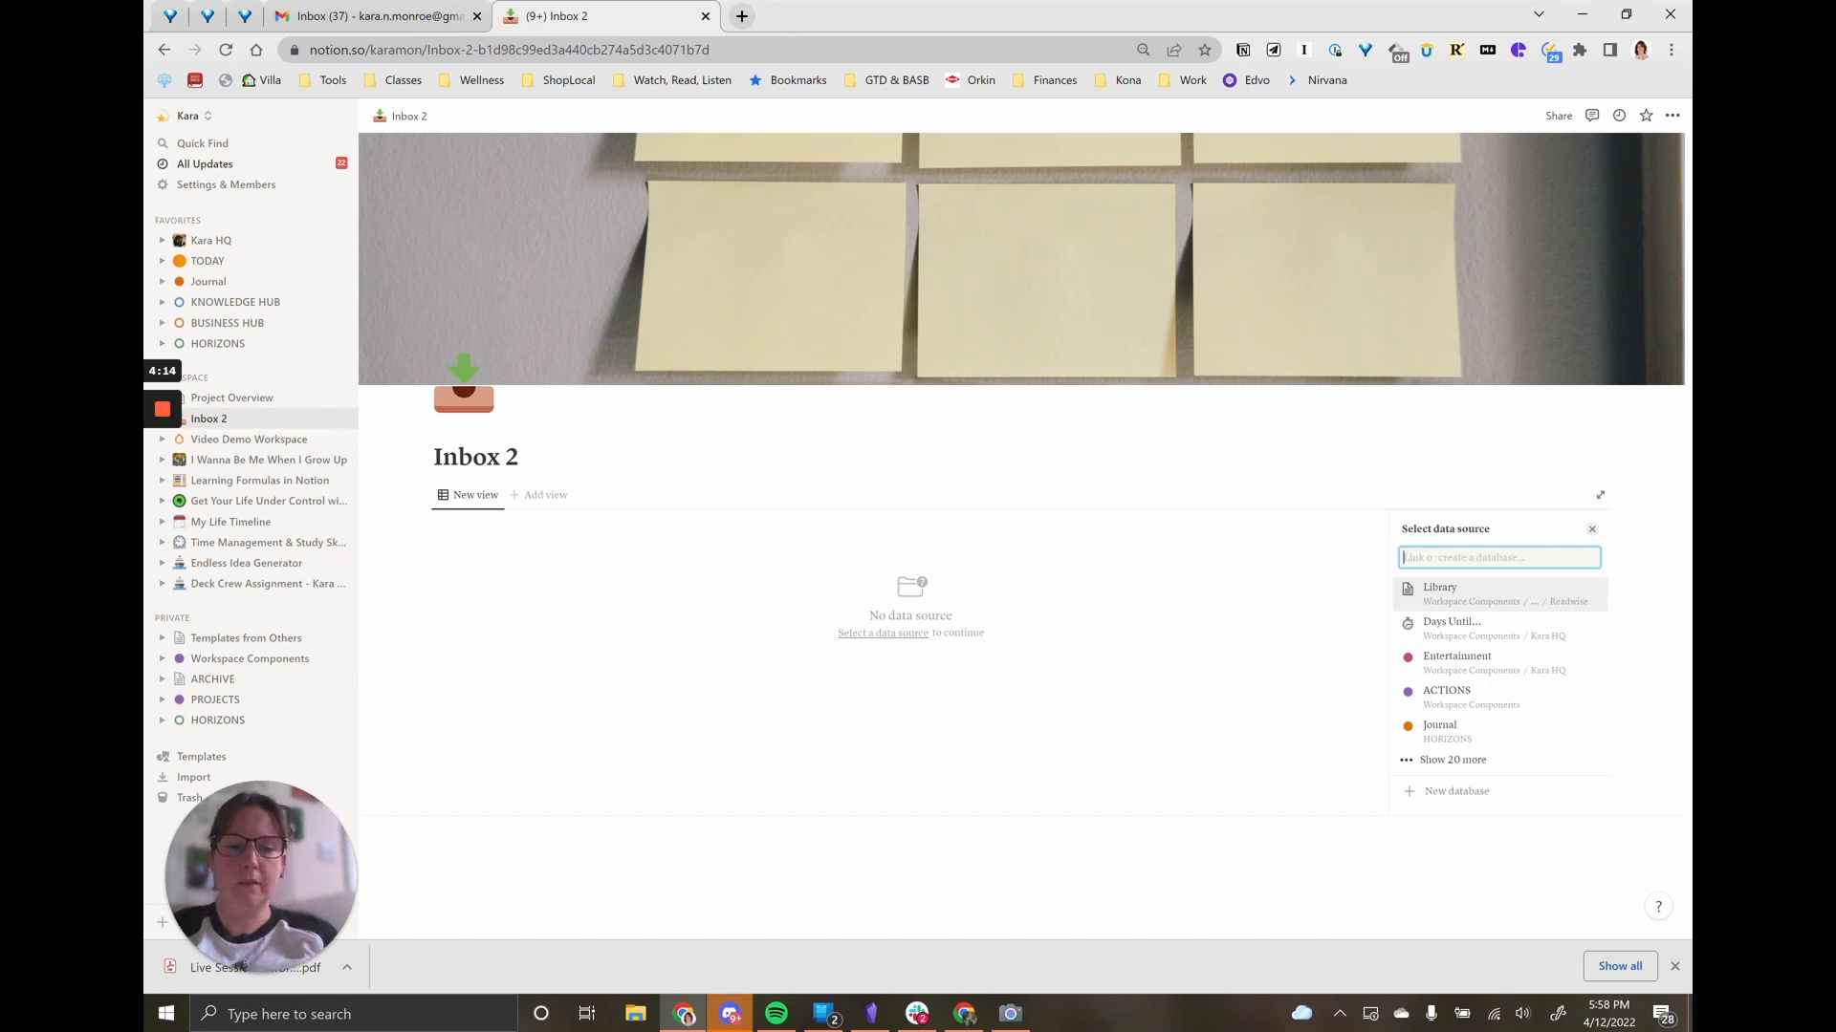
text(Web Import)
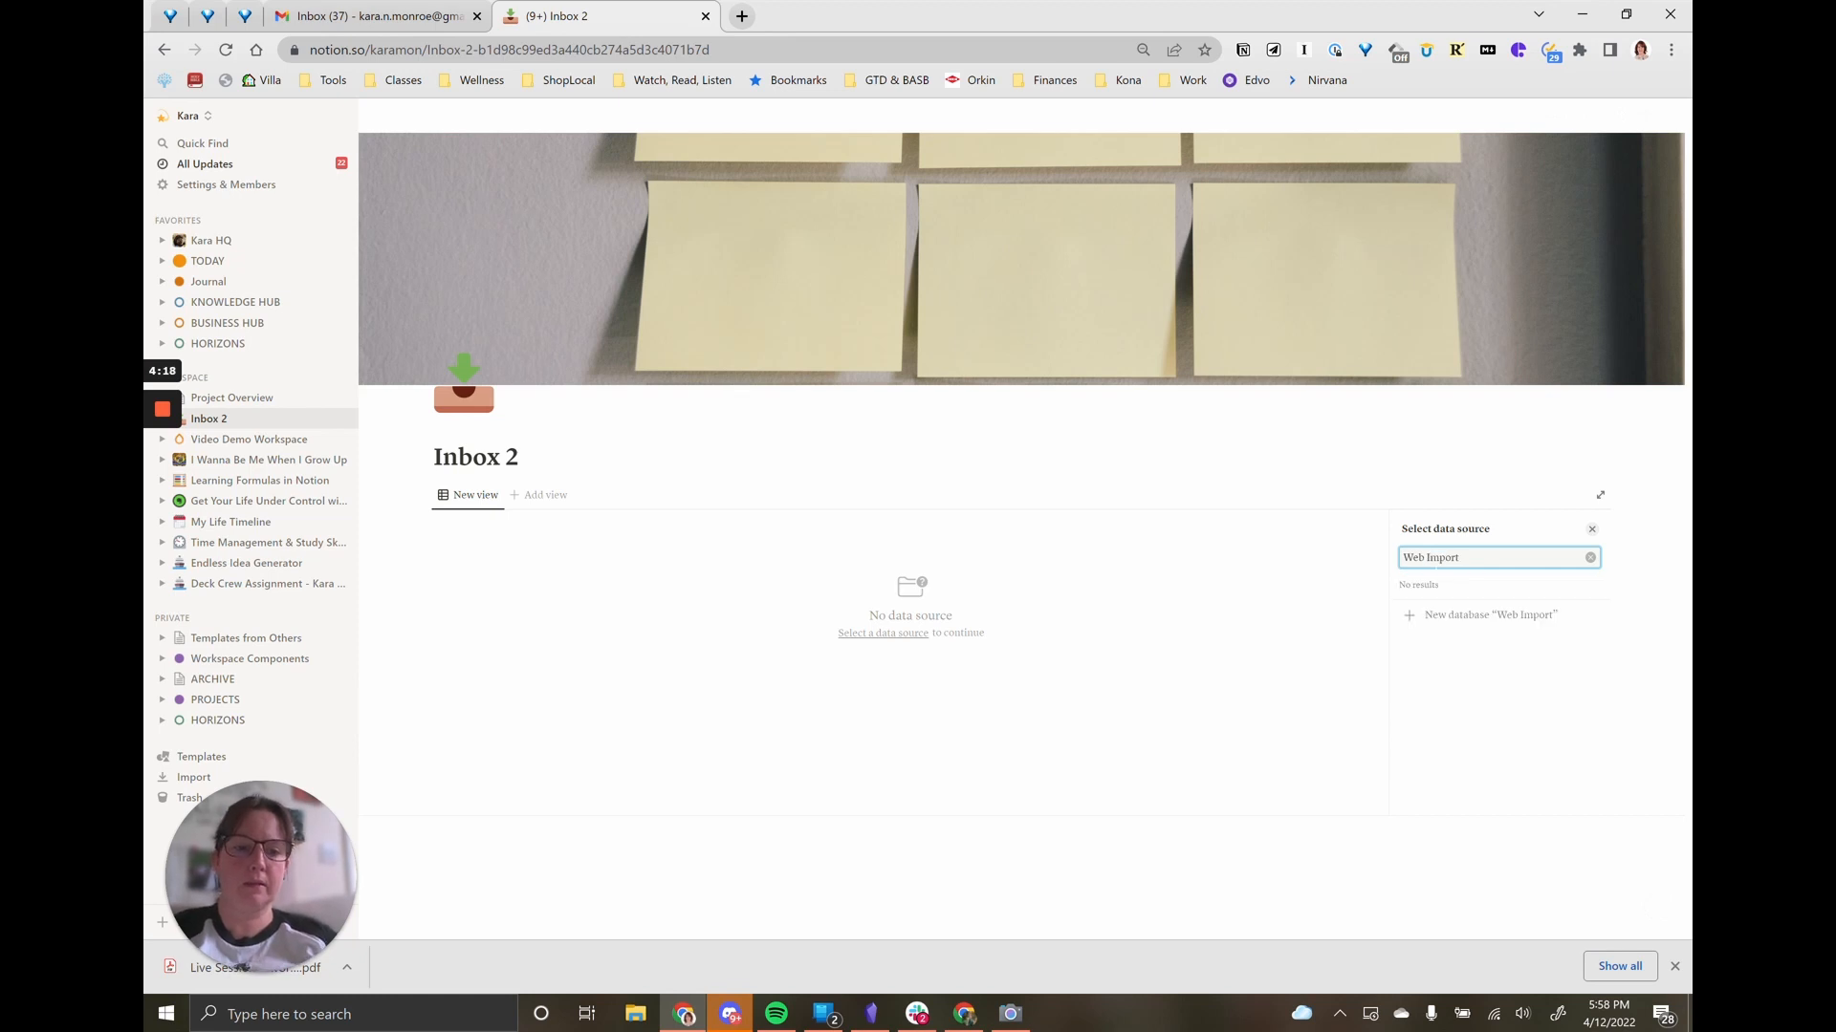
click(1438, 615)
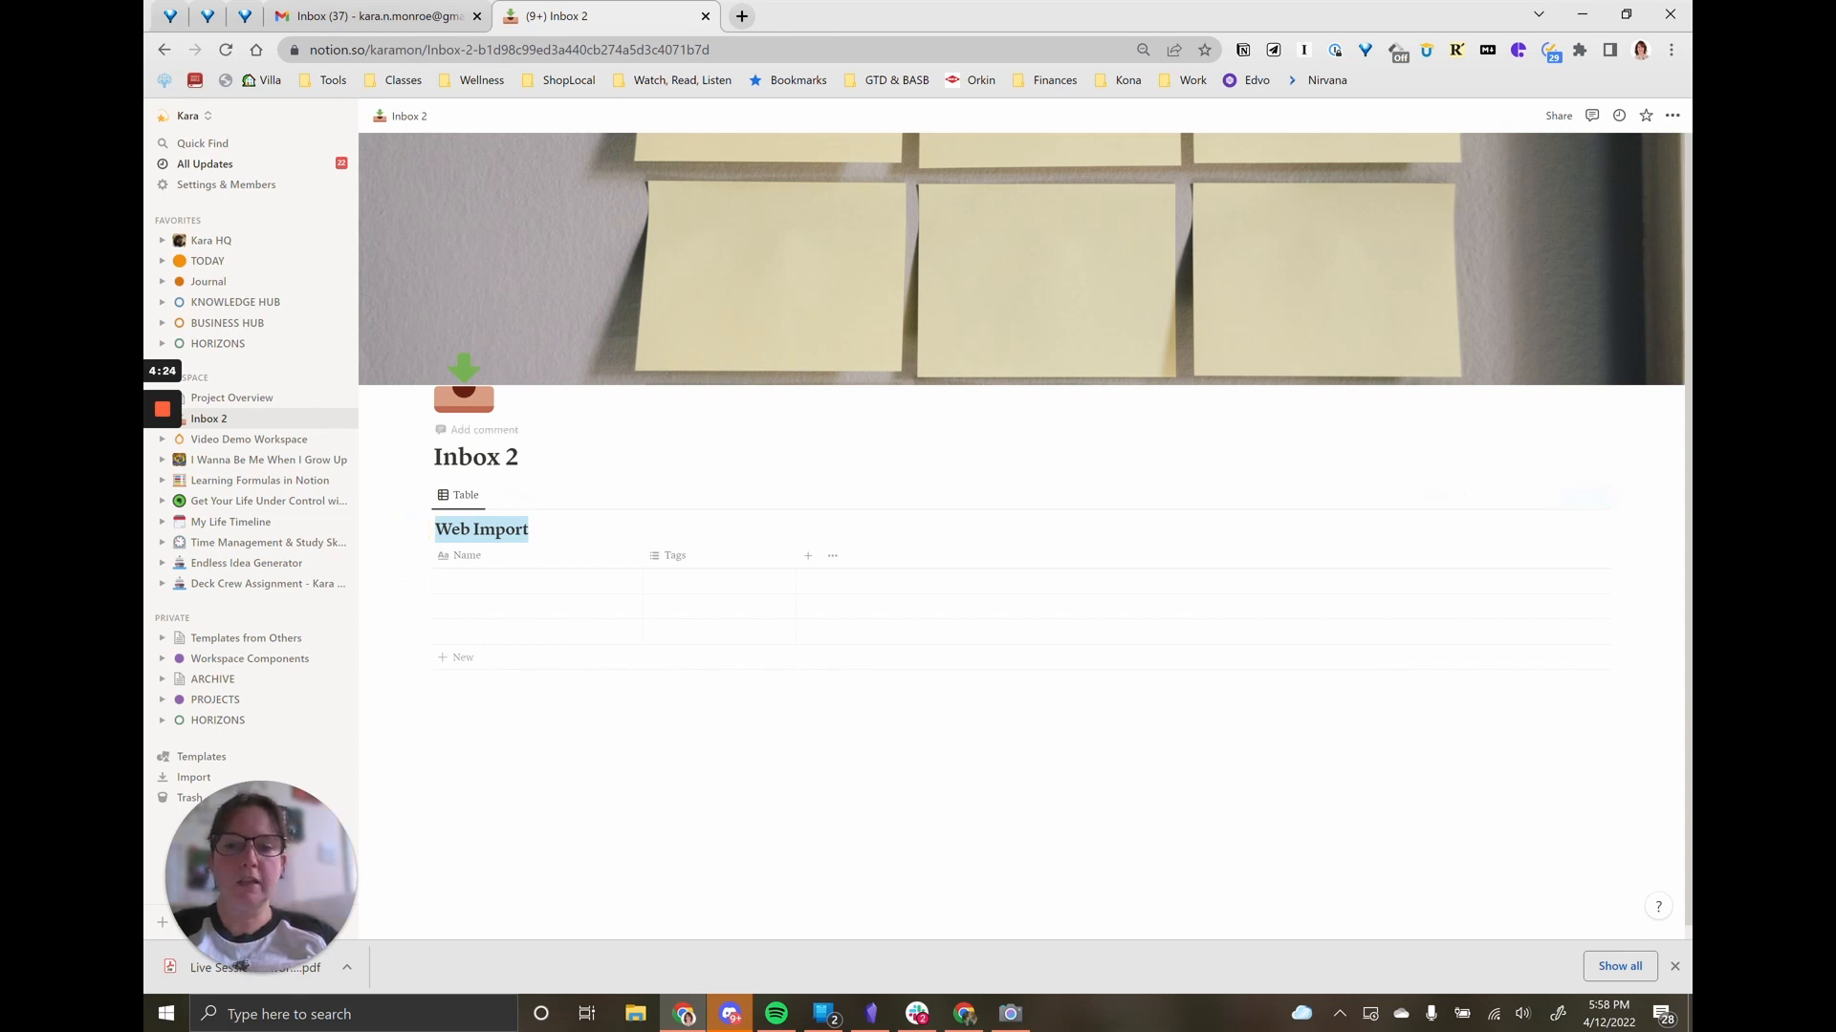
click(492, 722)
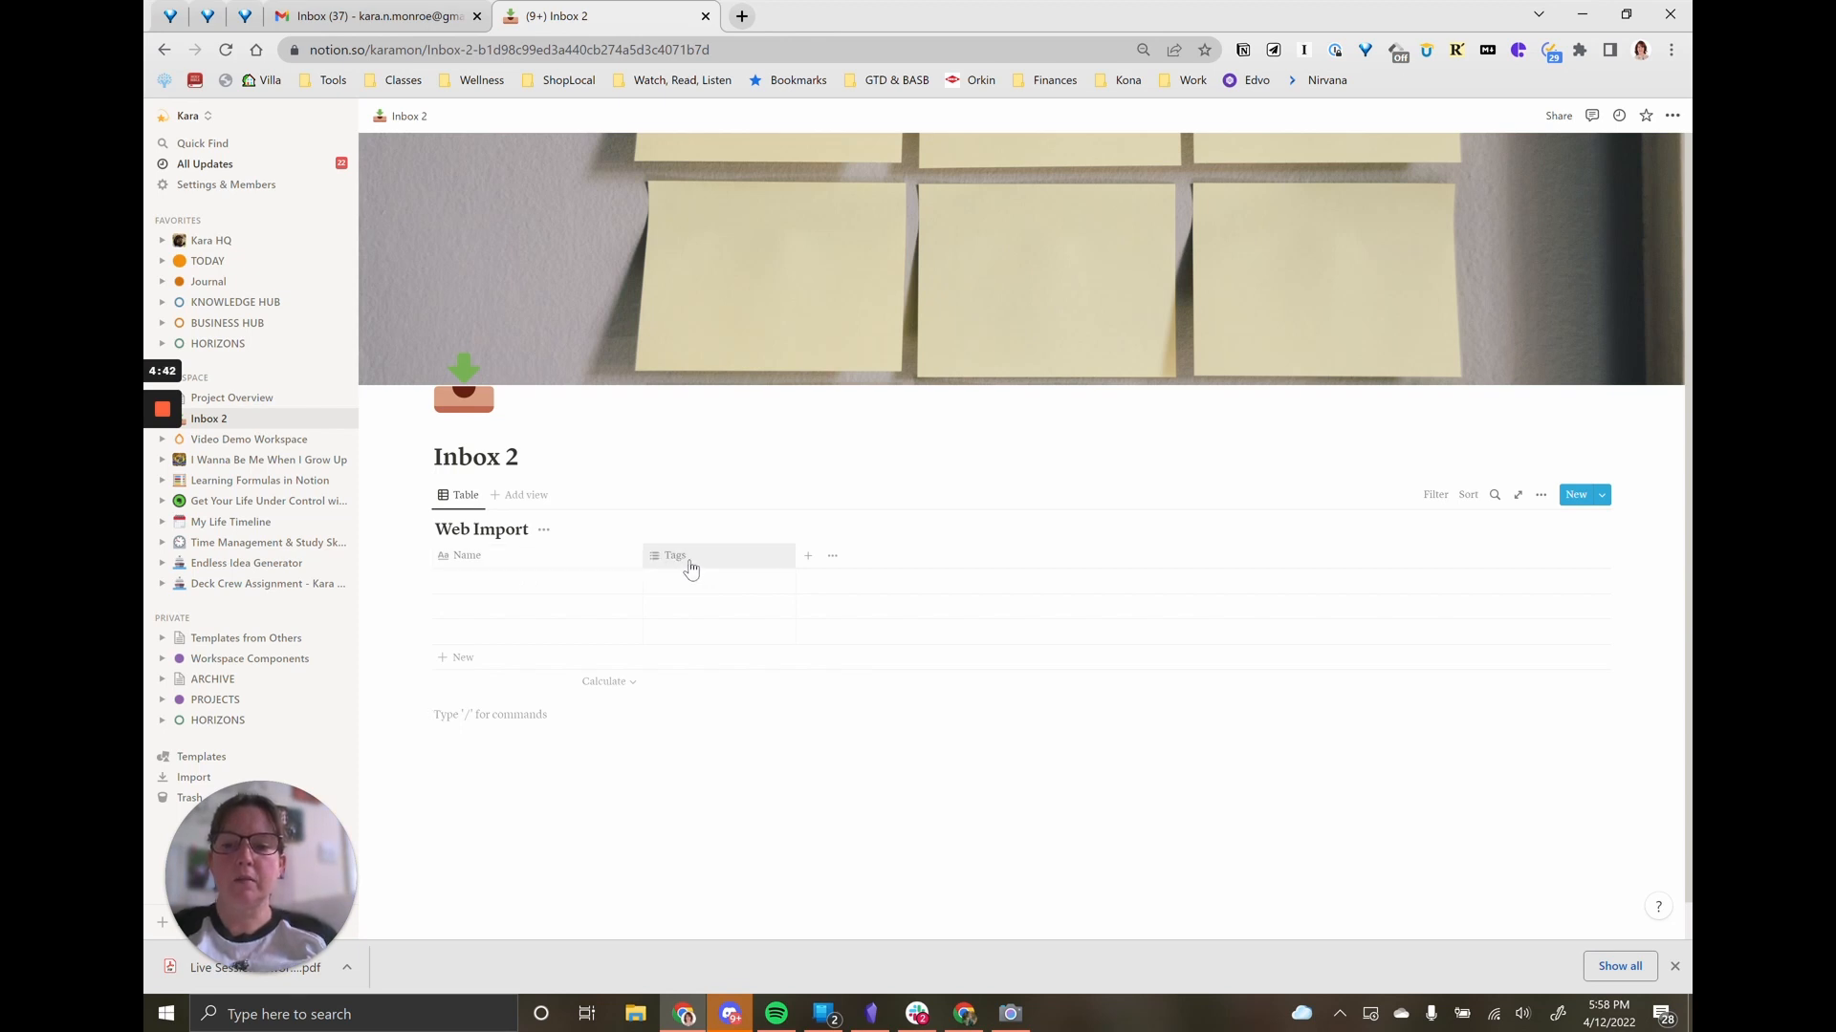
Step: Rename the Web Import table's Tags property to URL and change its type to URL
click(690, 564)
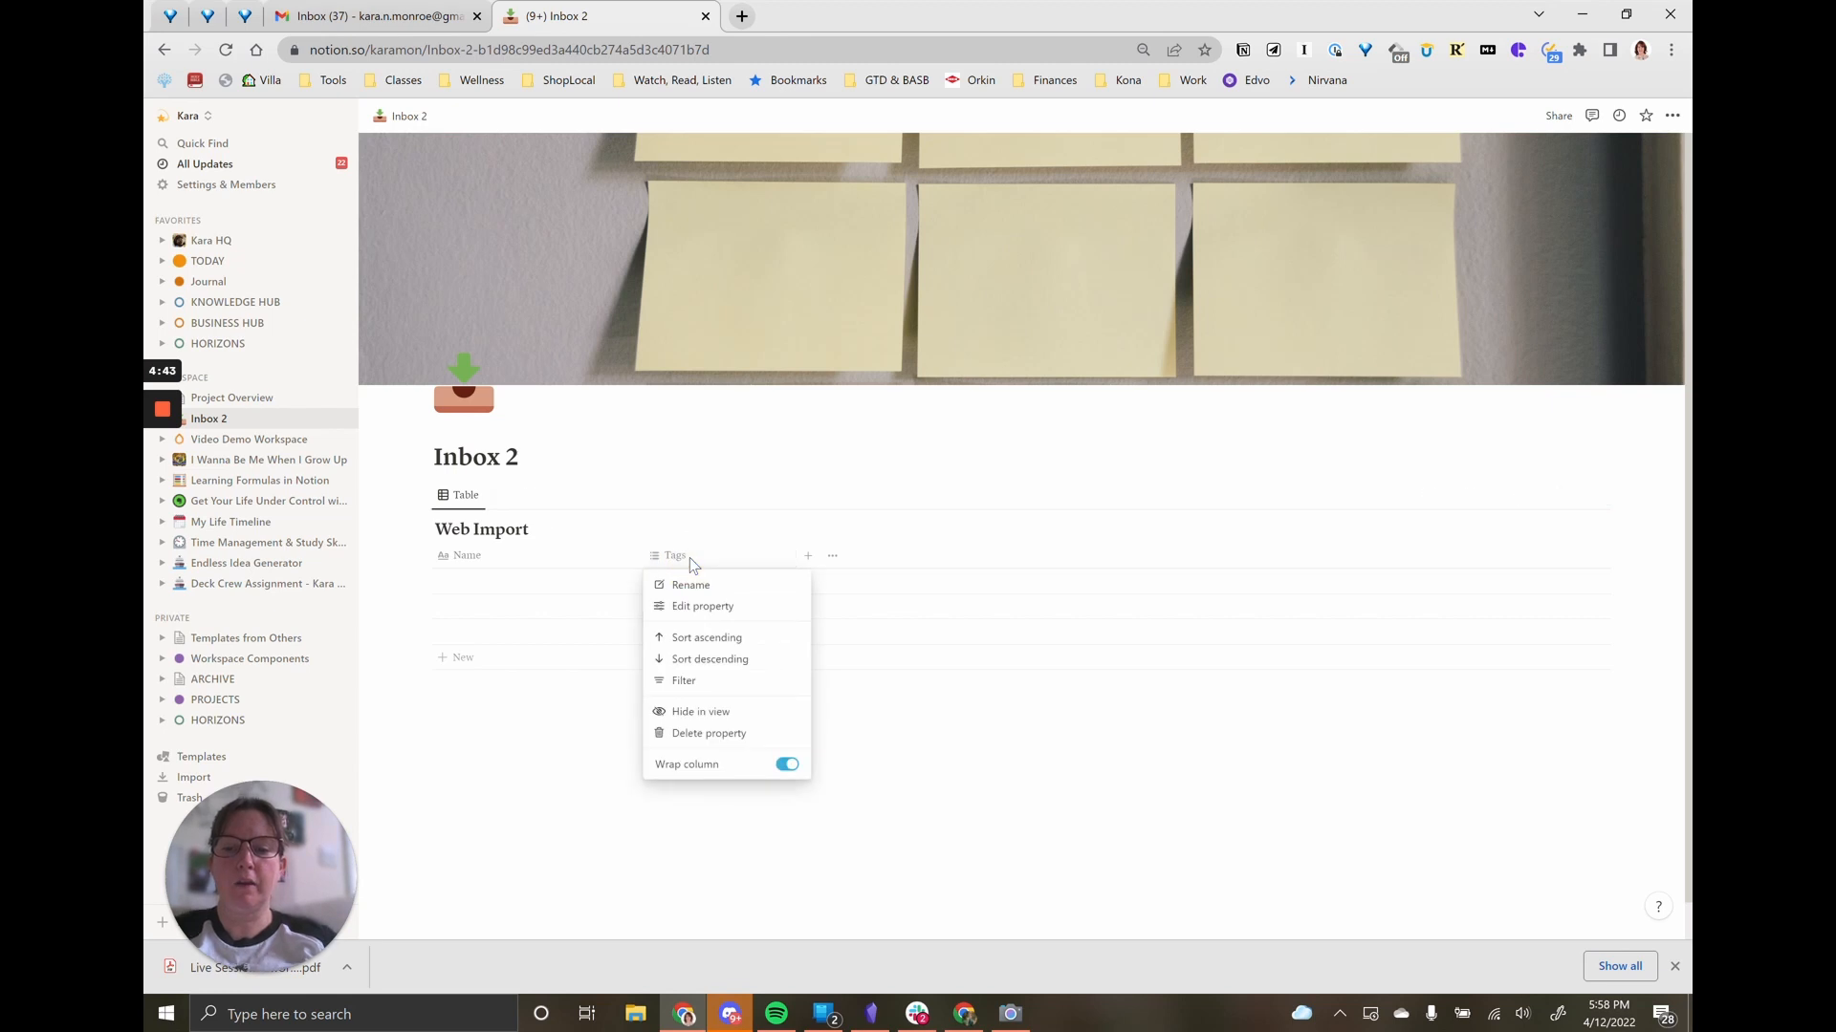
click(690, 606)
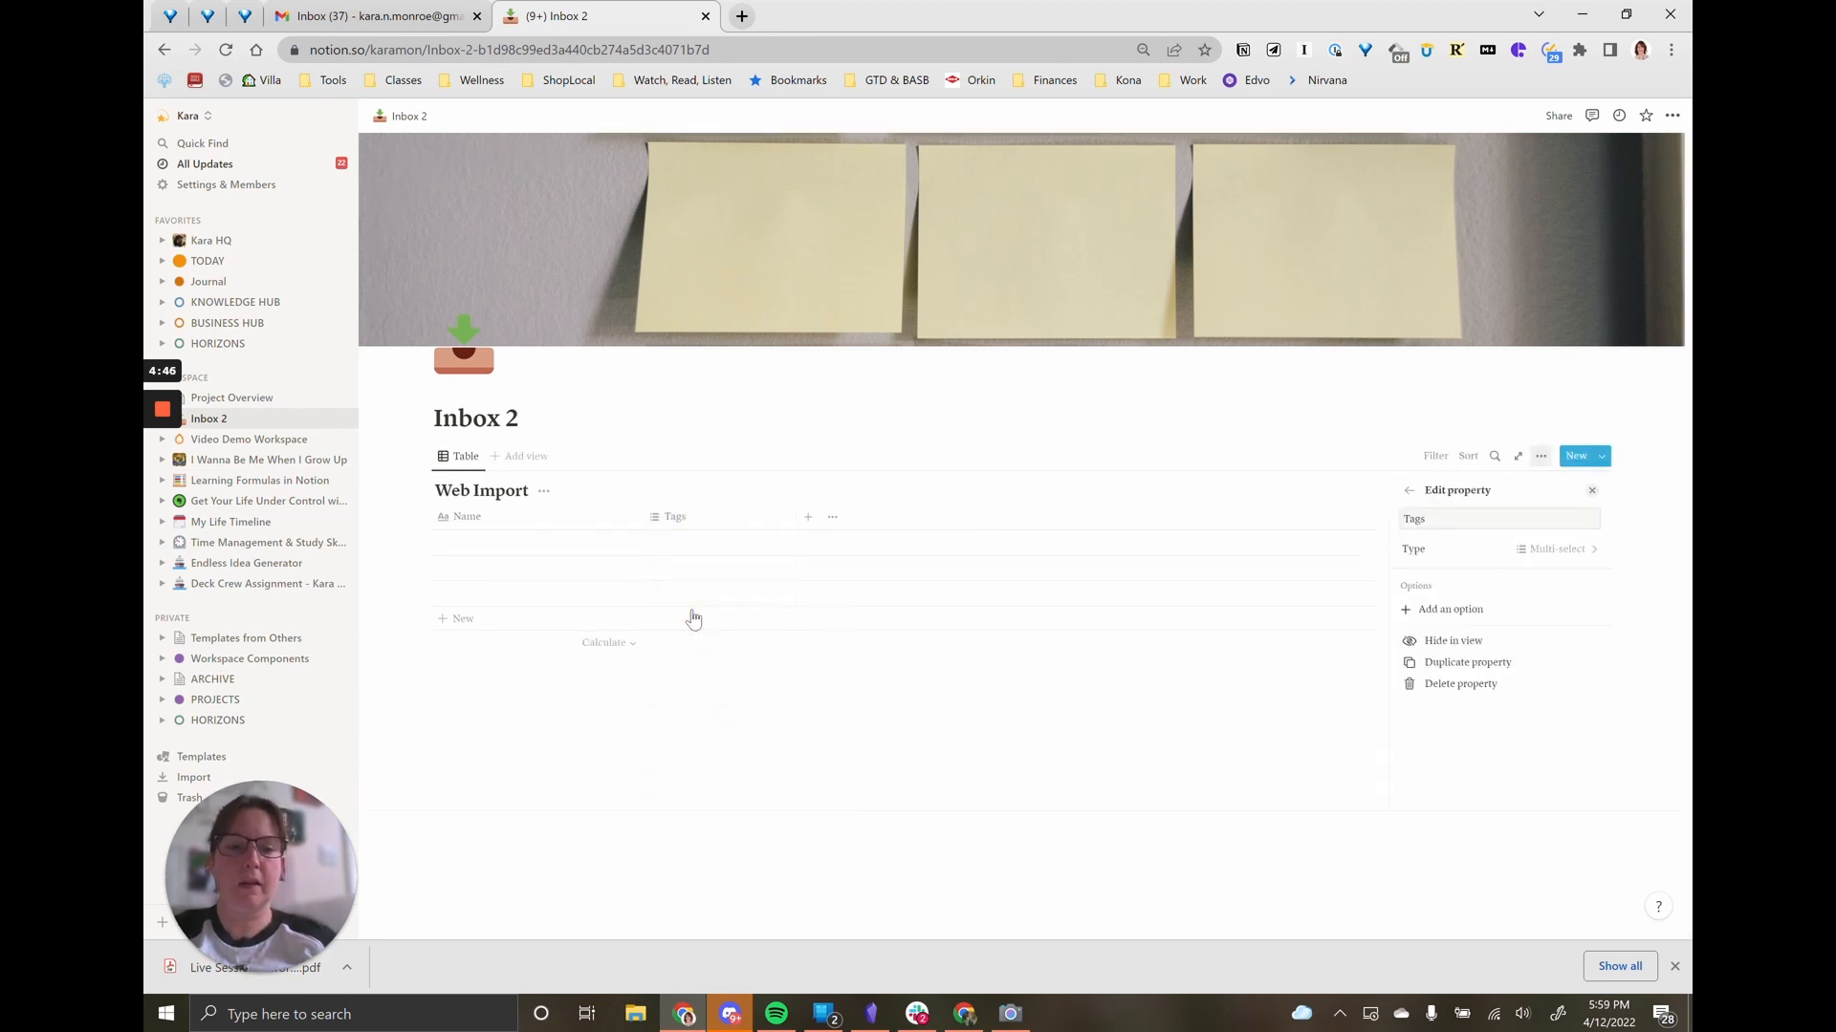
click(1544, 519)
key(ctrl+a)
key(BackSpace)
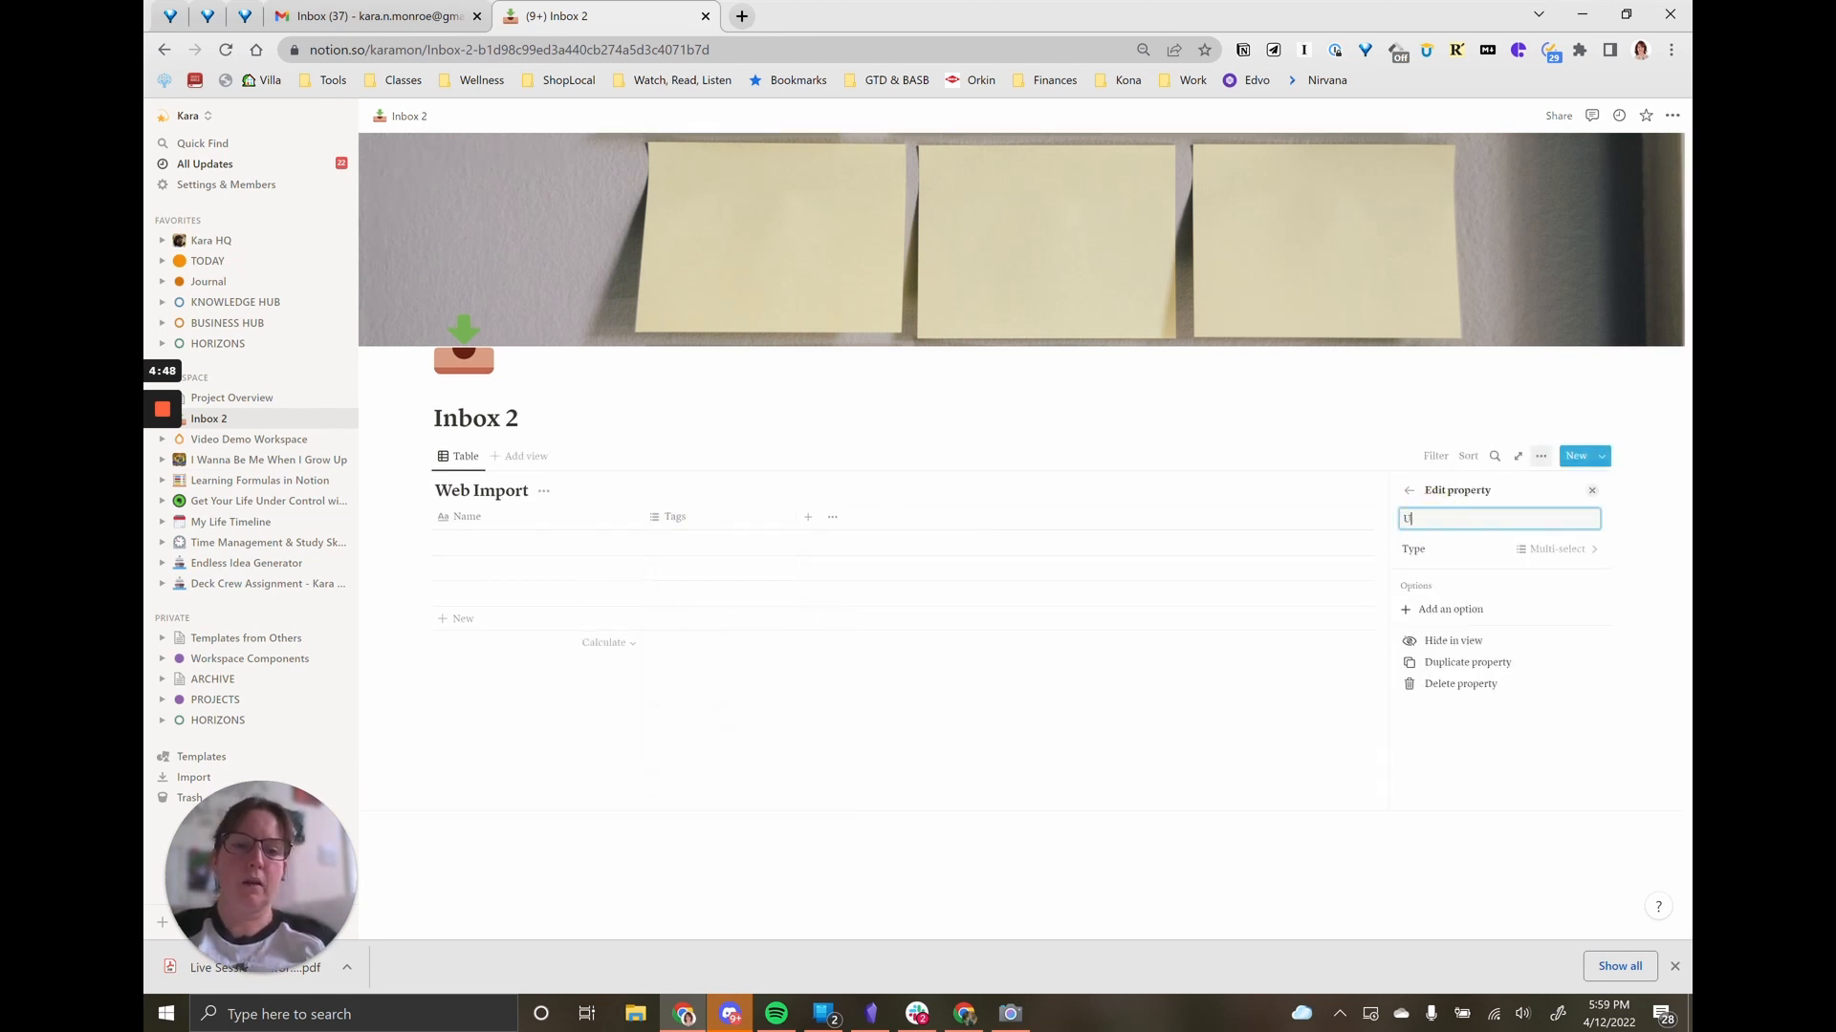
text(URL)
click(1520, 548)
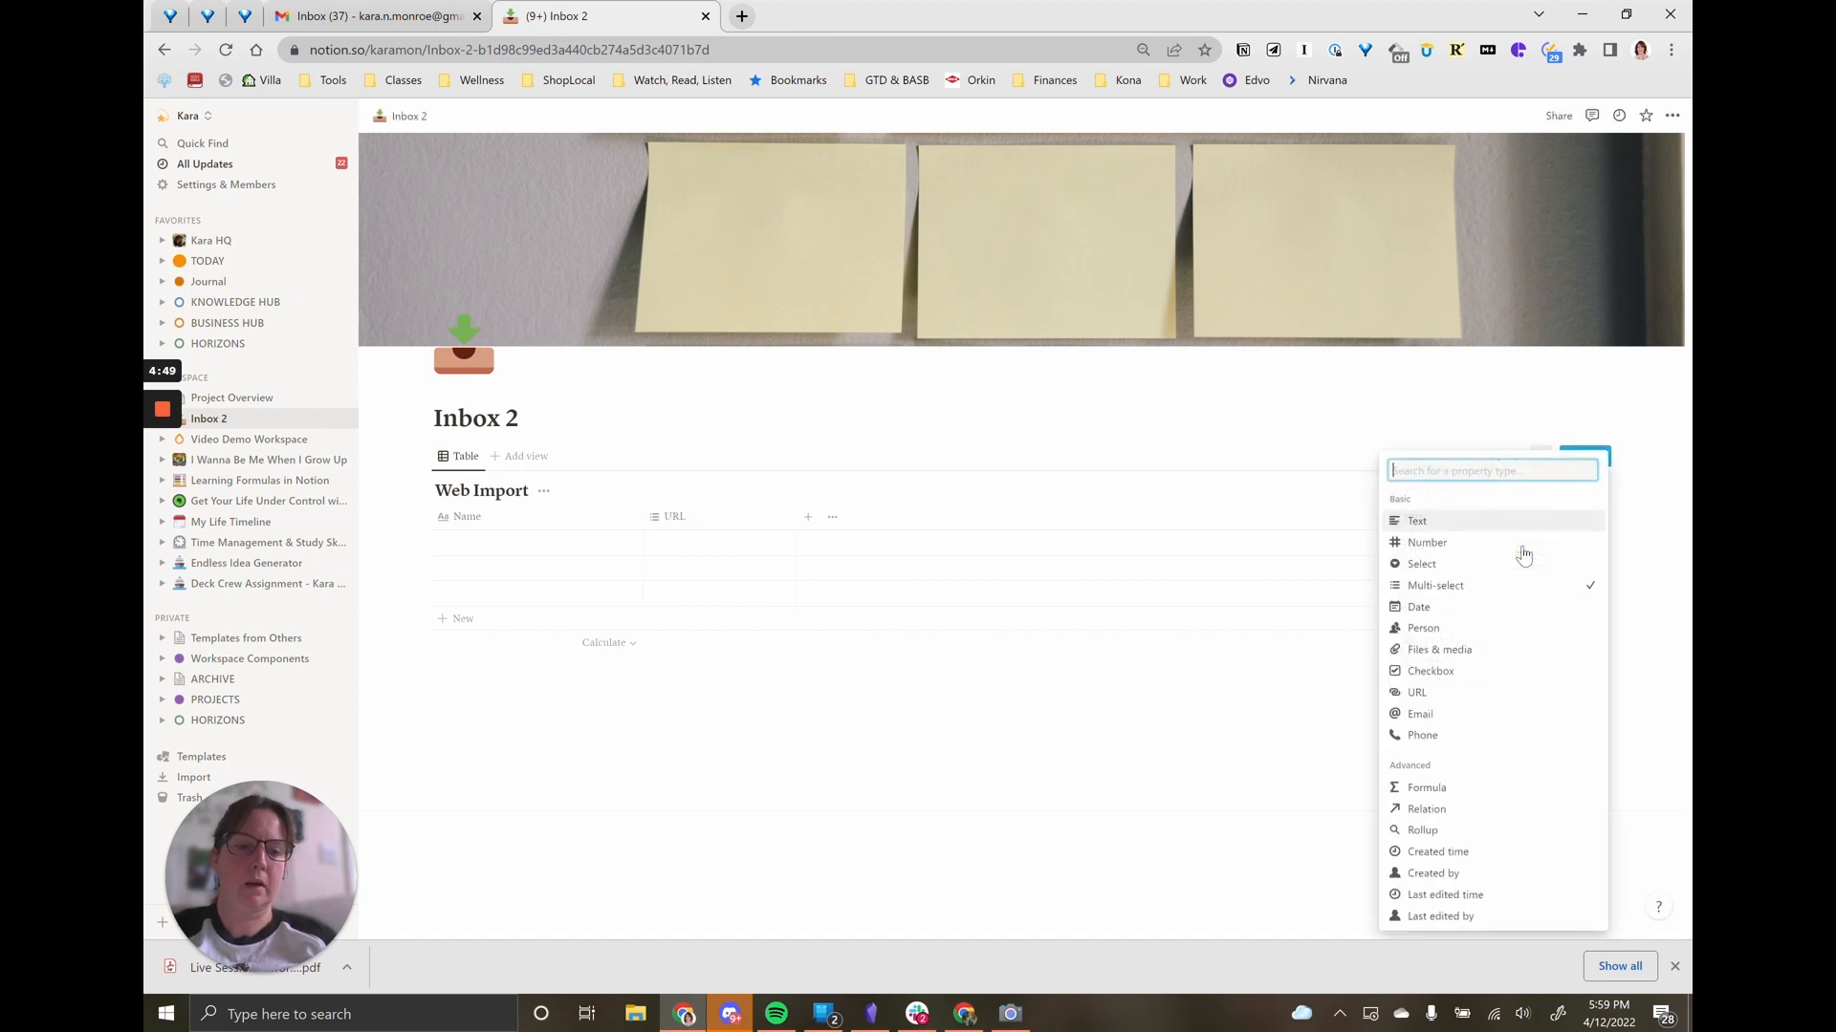
click(1419, 693)
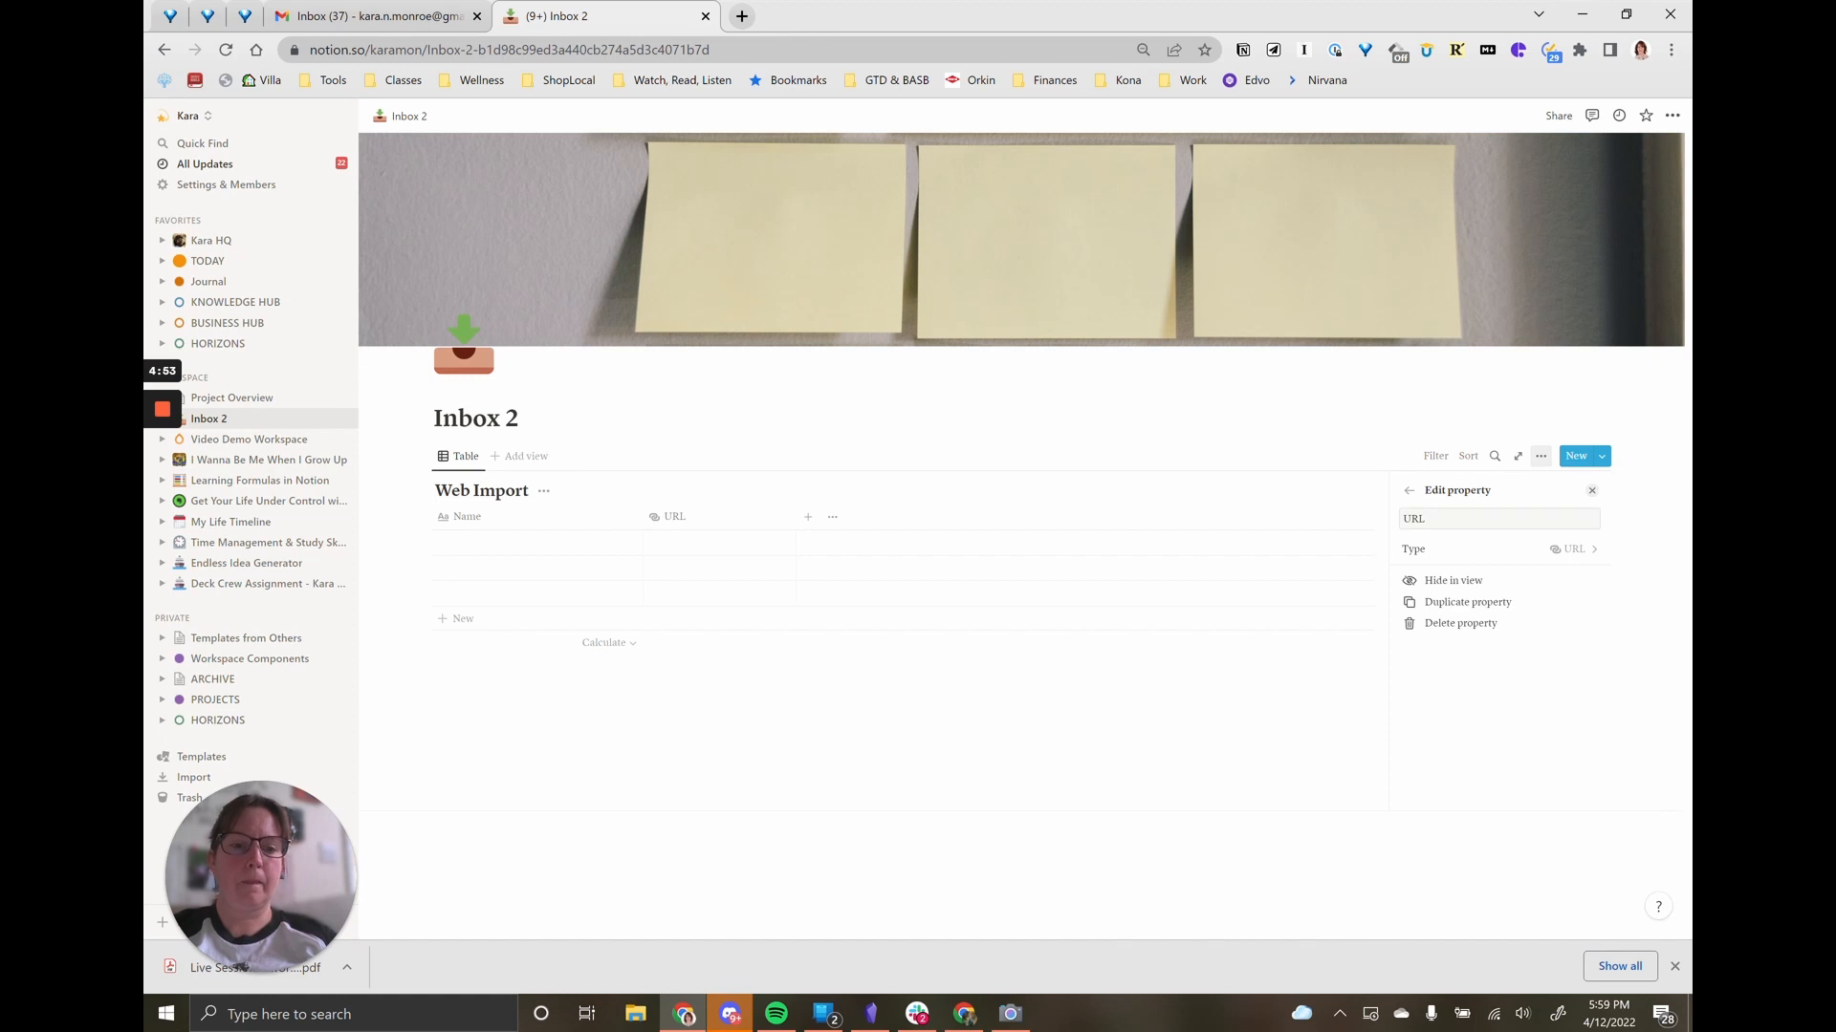
click(1299, 723)
Step: Add a property named Tags with the Multi-select type to the Web Import table
click(808, 517)
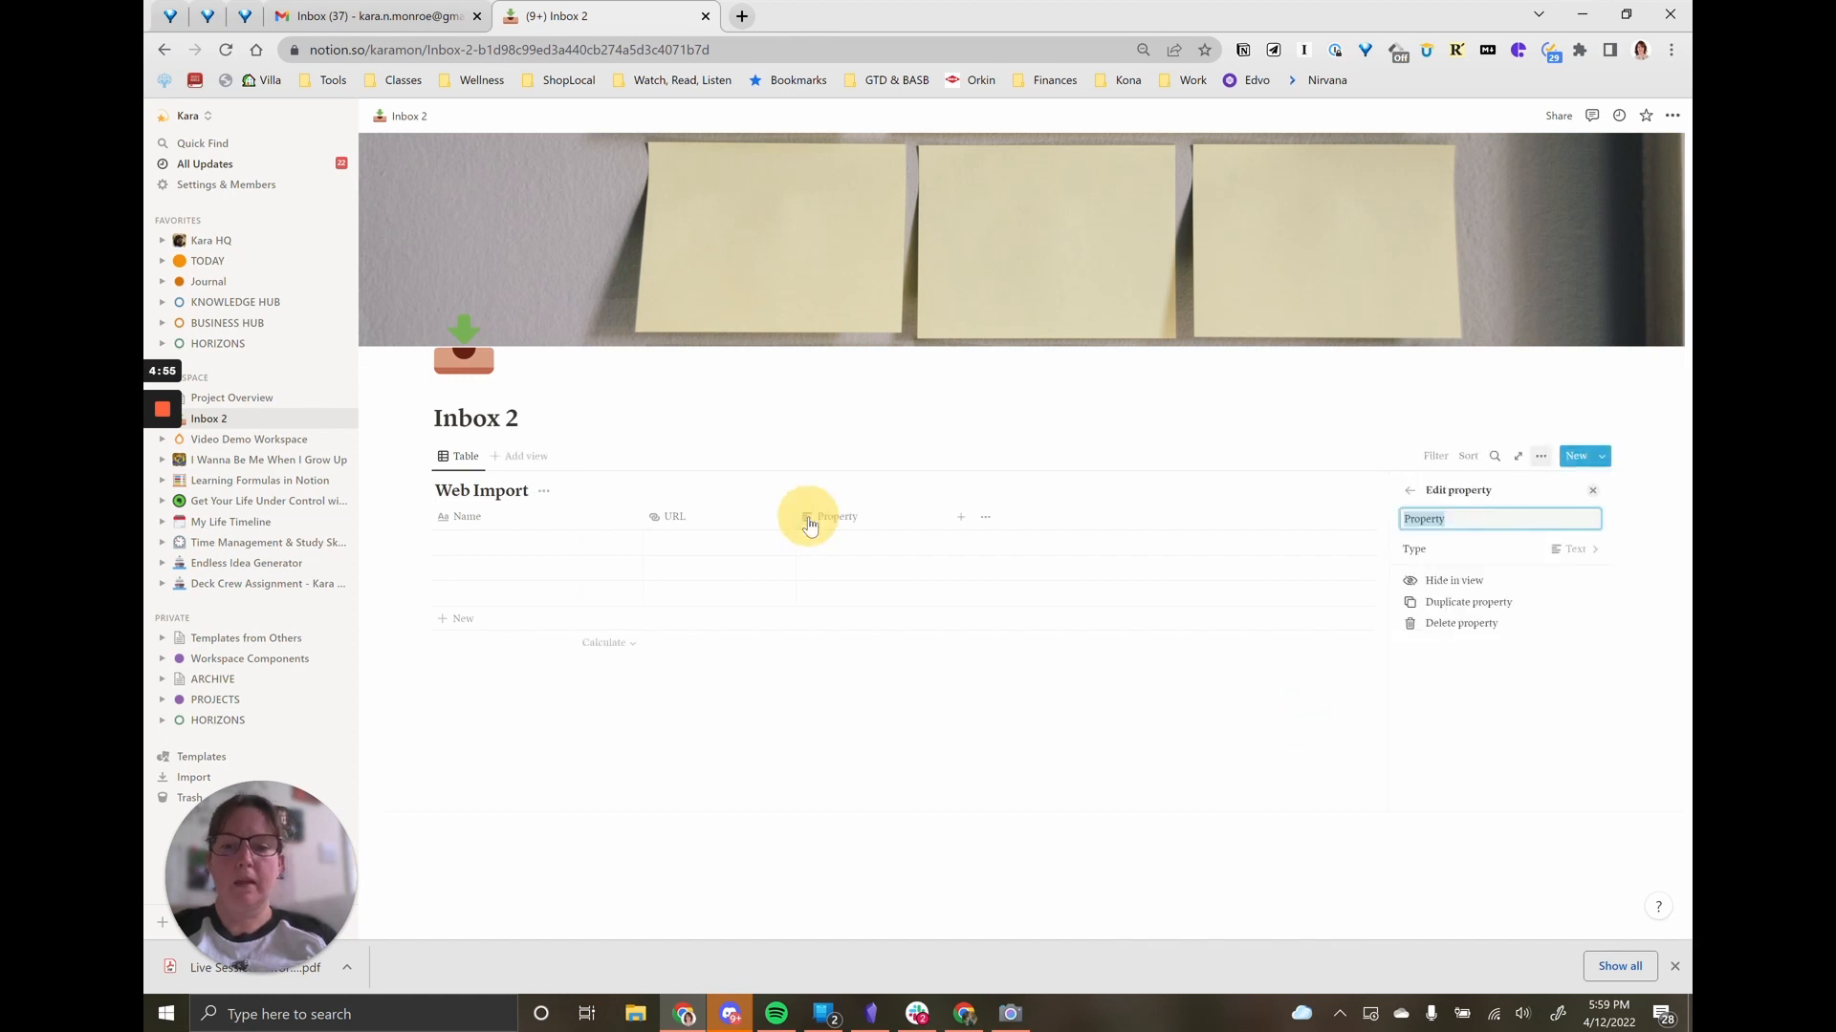
text(Tags)
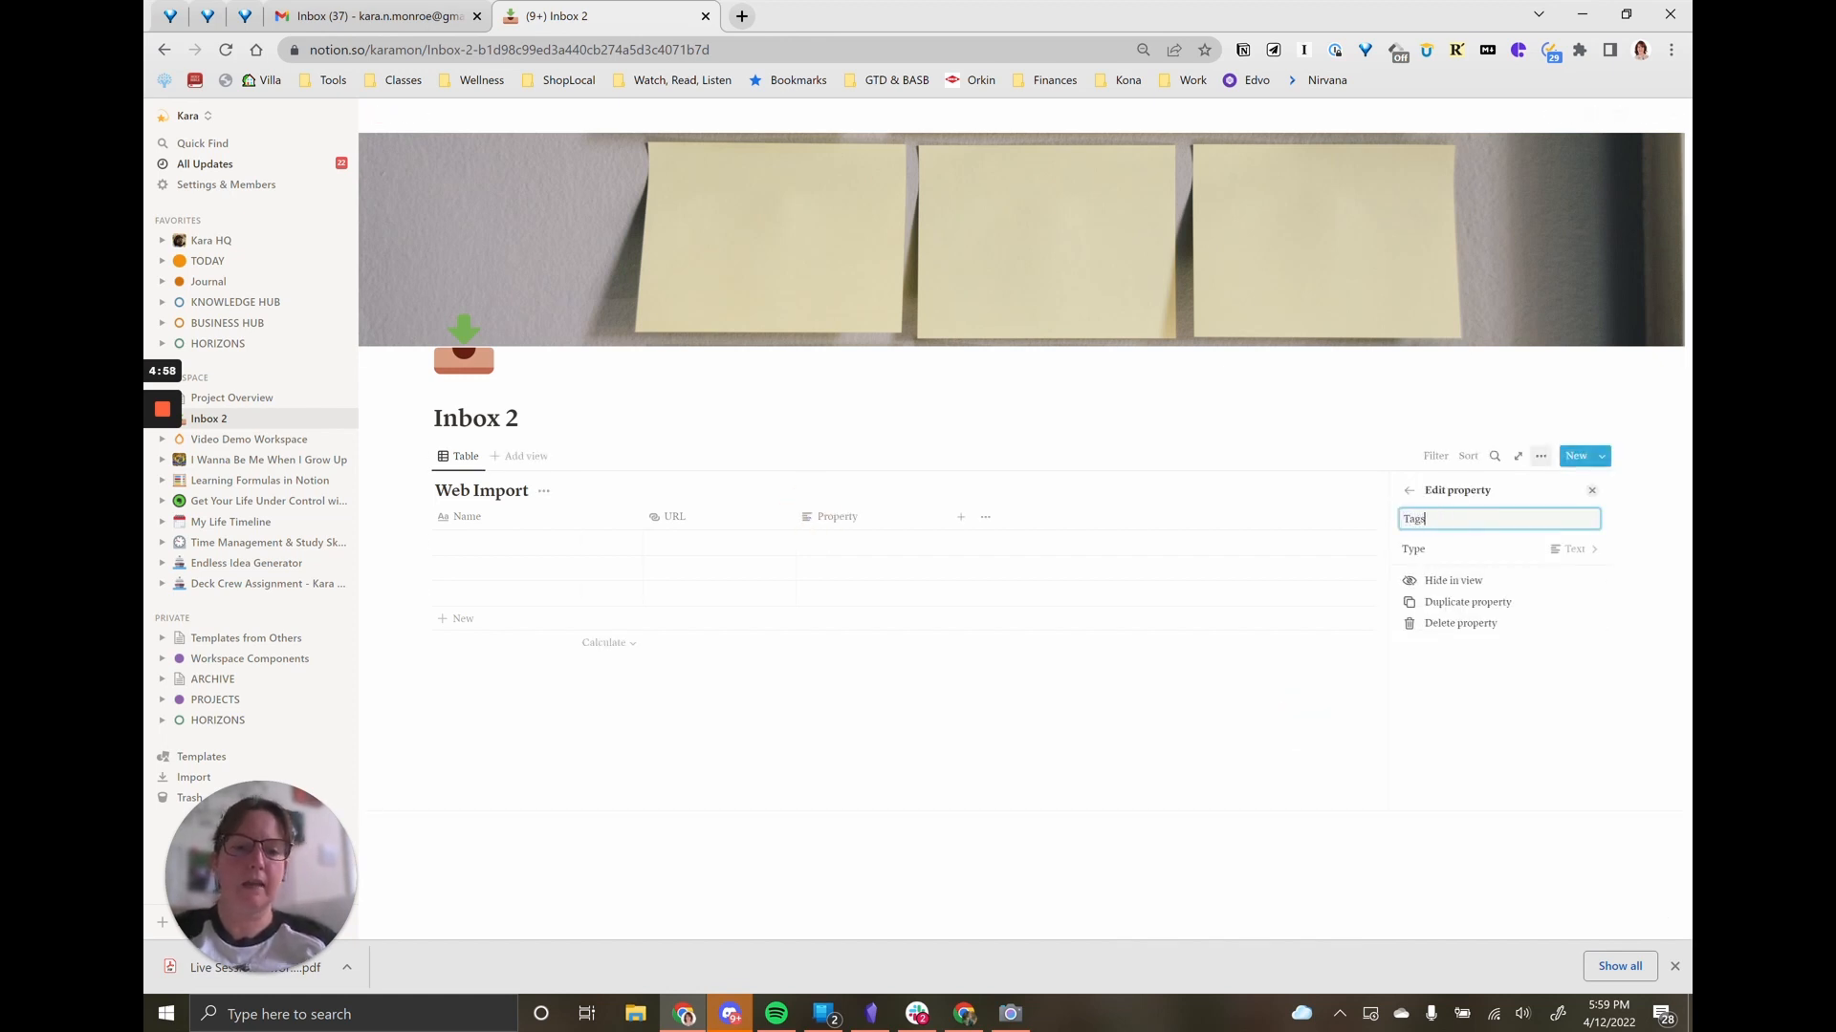
click(1518, 550)
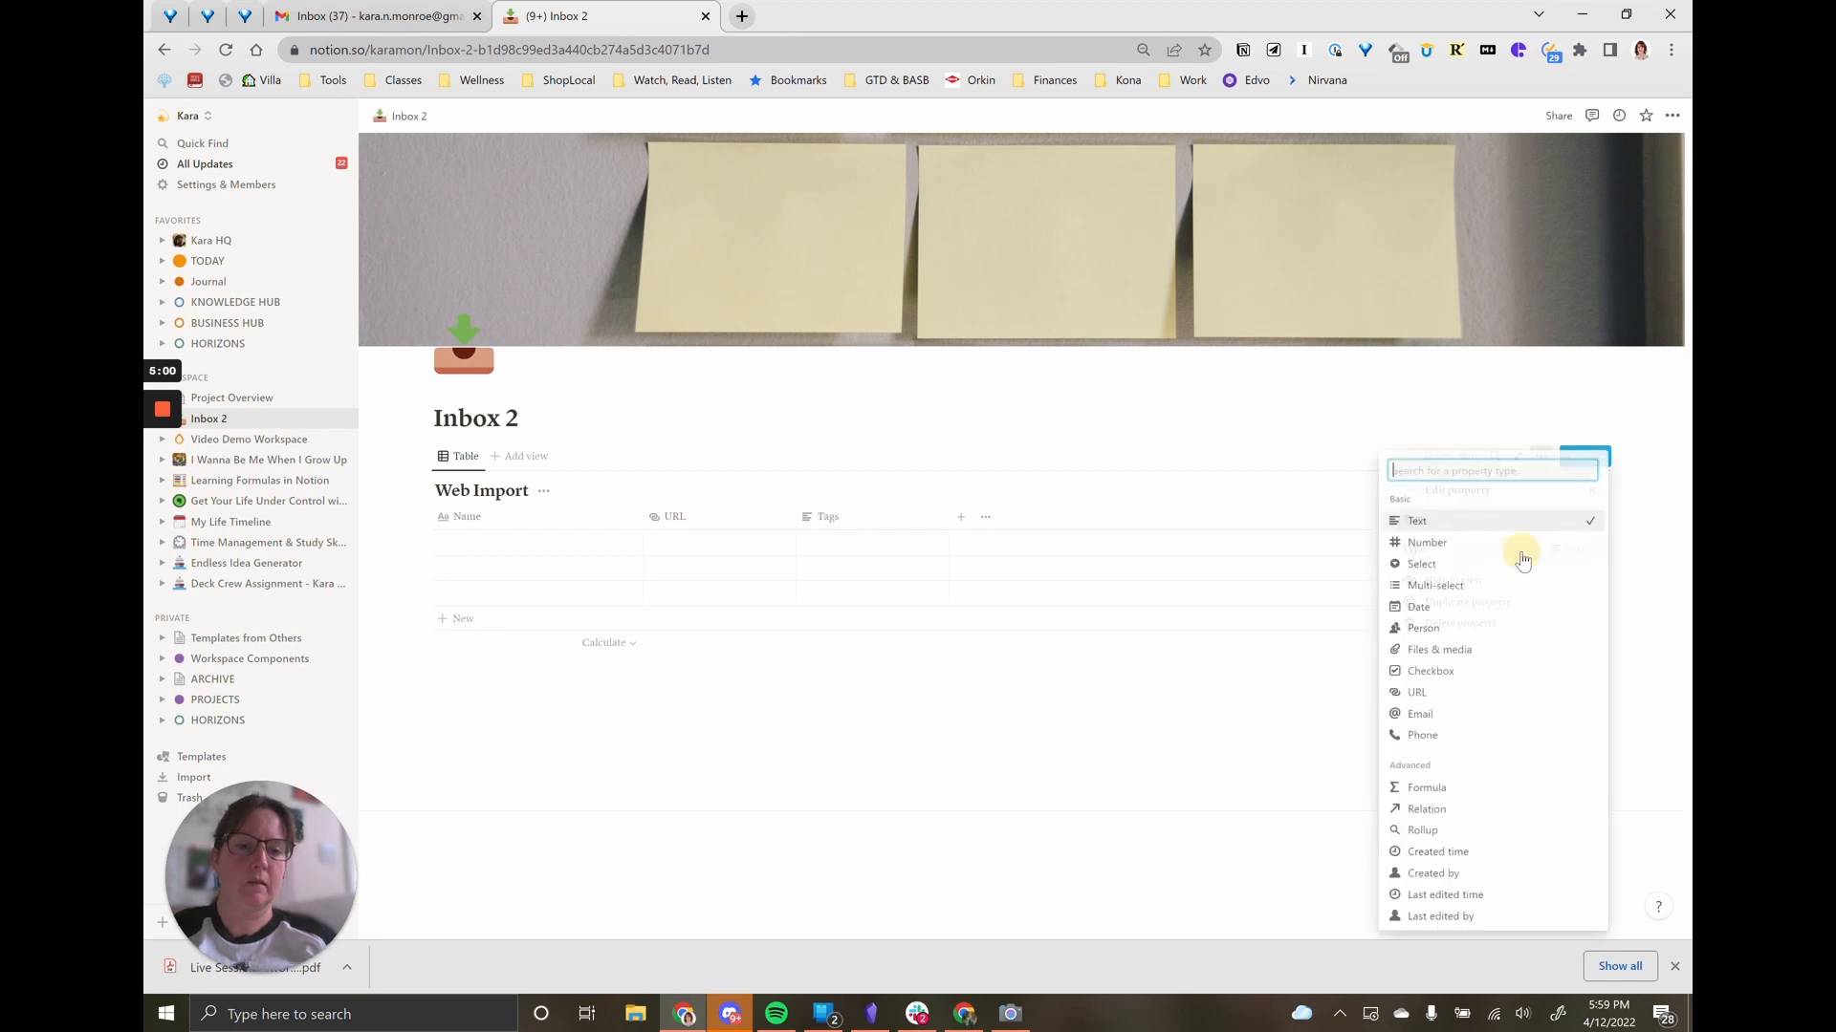
click(1423, 588)
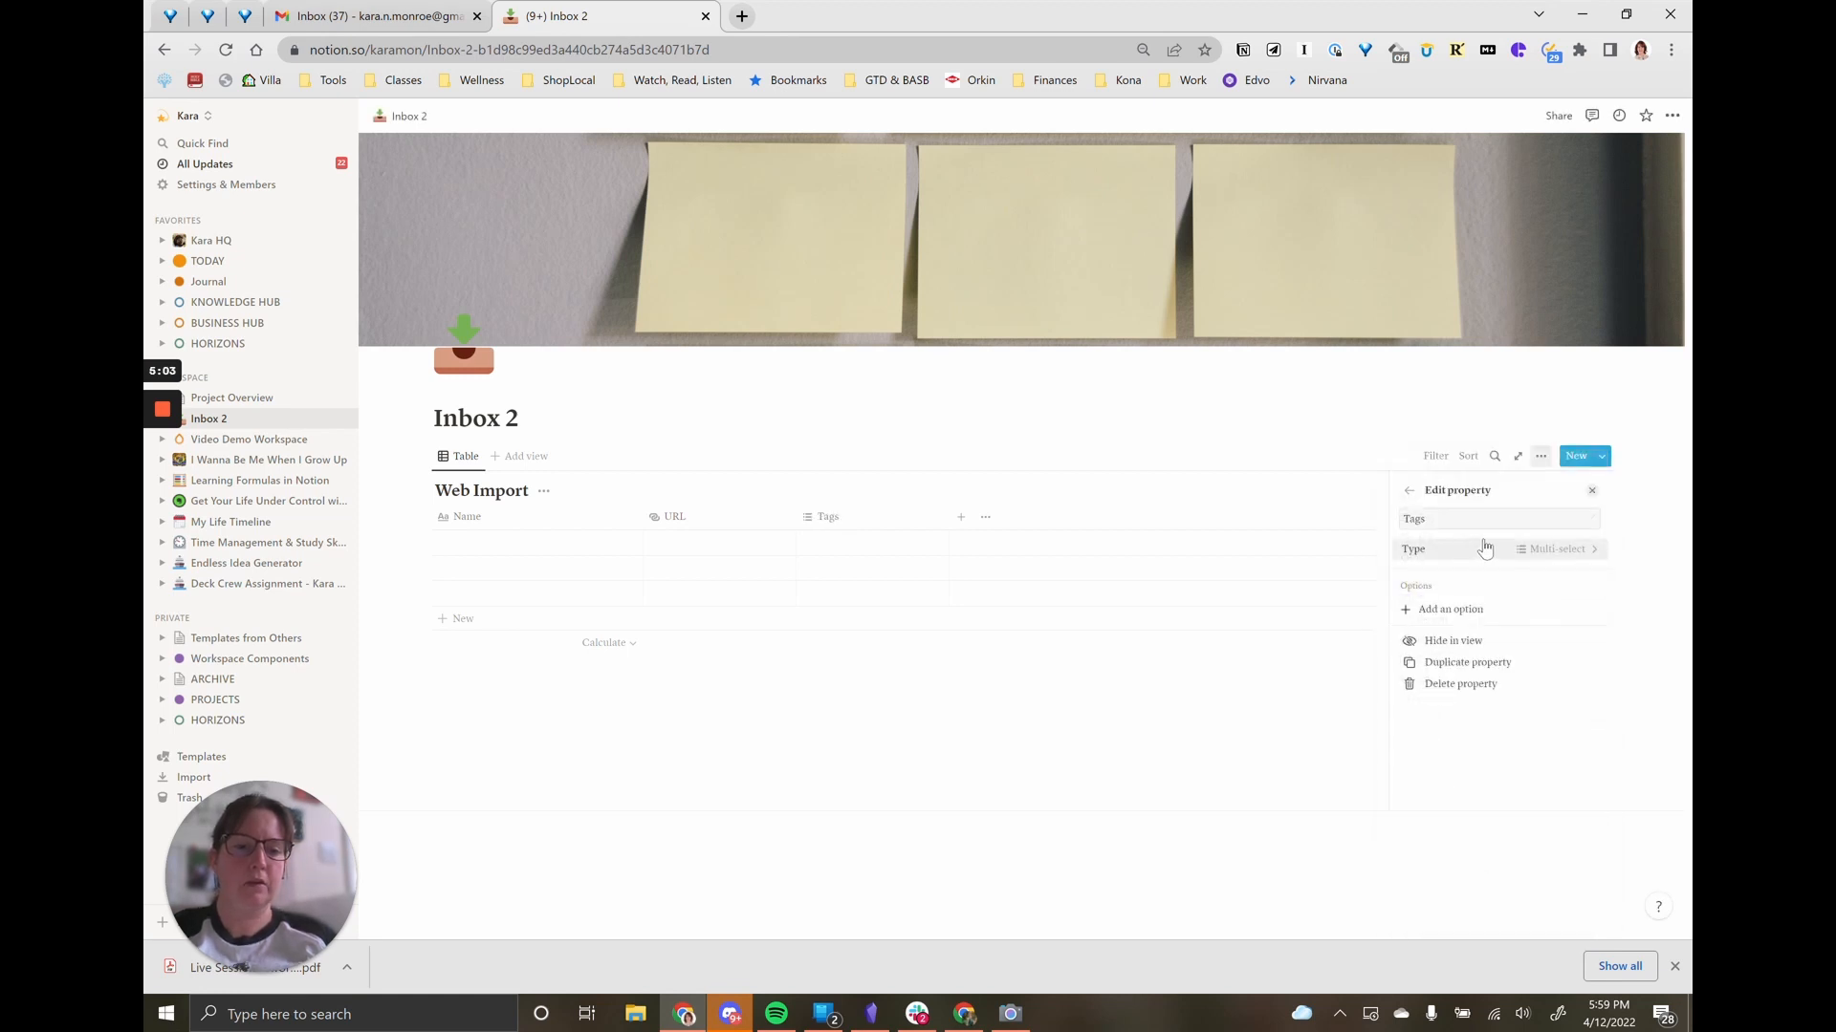
Step: Add a property named "Done?" with the Checkbox type to the Web Import table
click(962, 521)
click(983, 517)
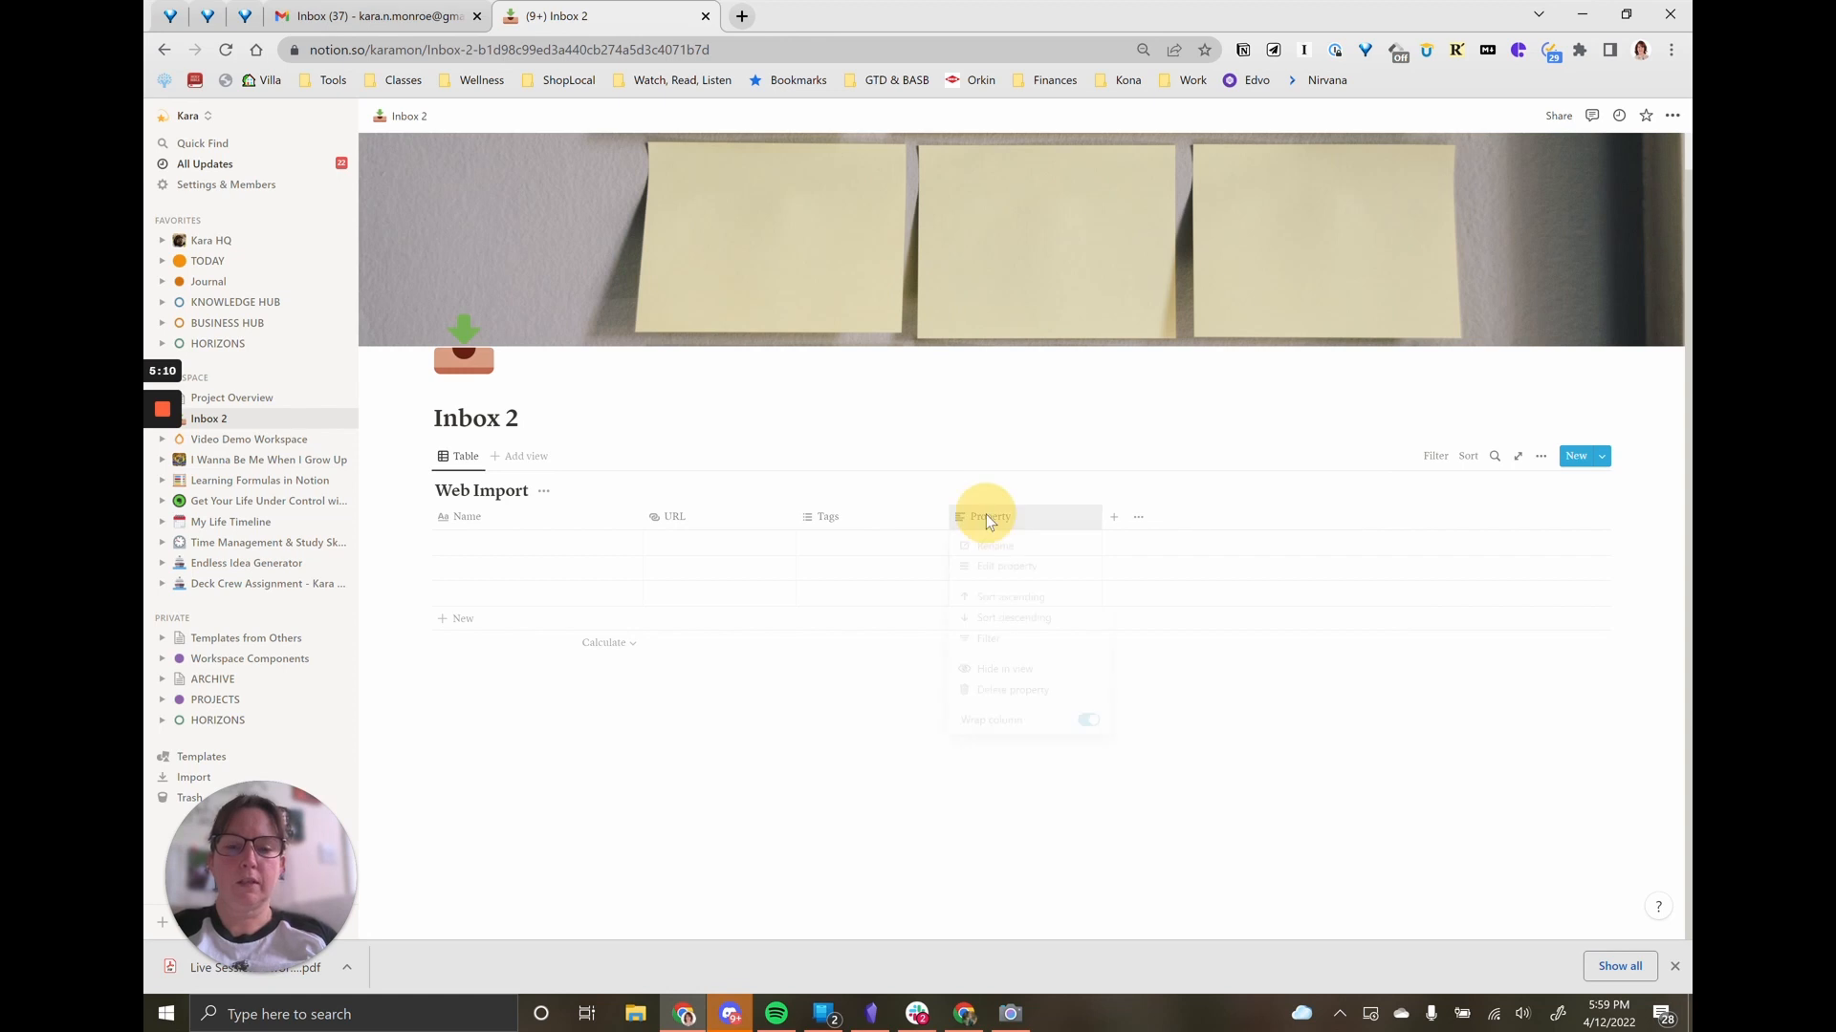
click(985, 567)
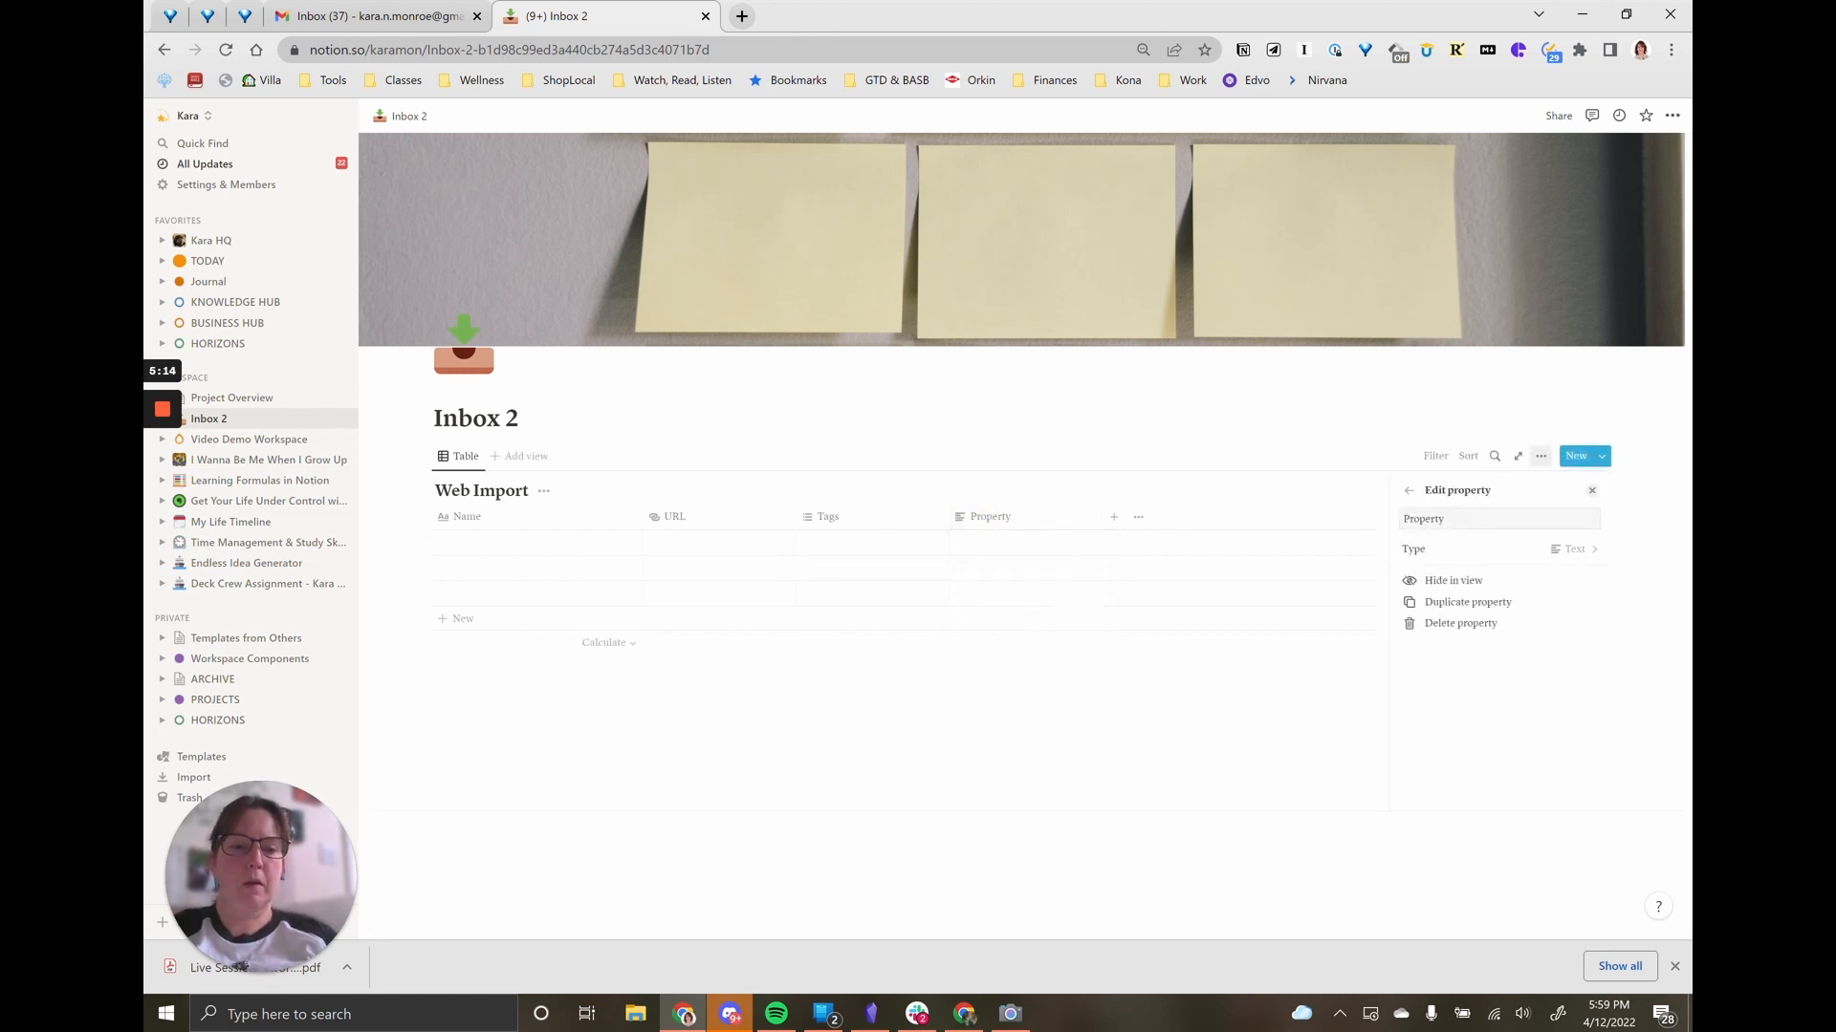
click(1336, 529)
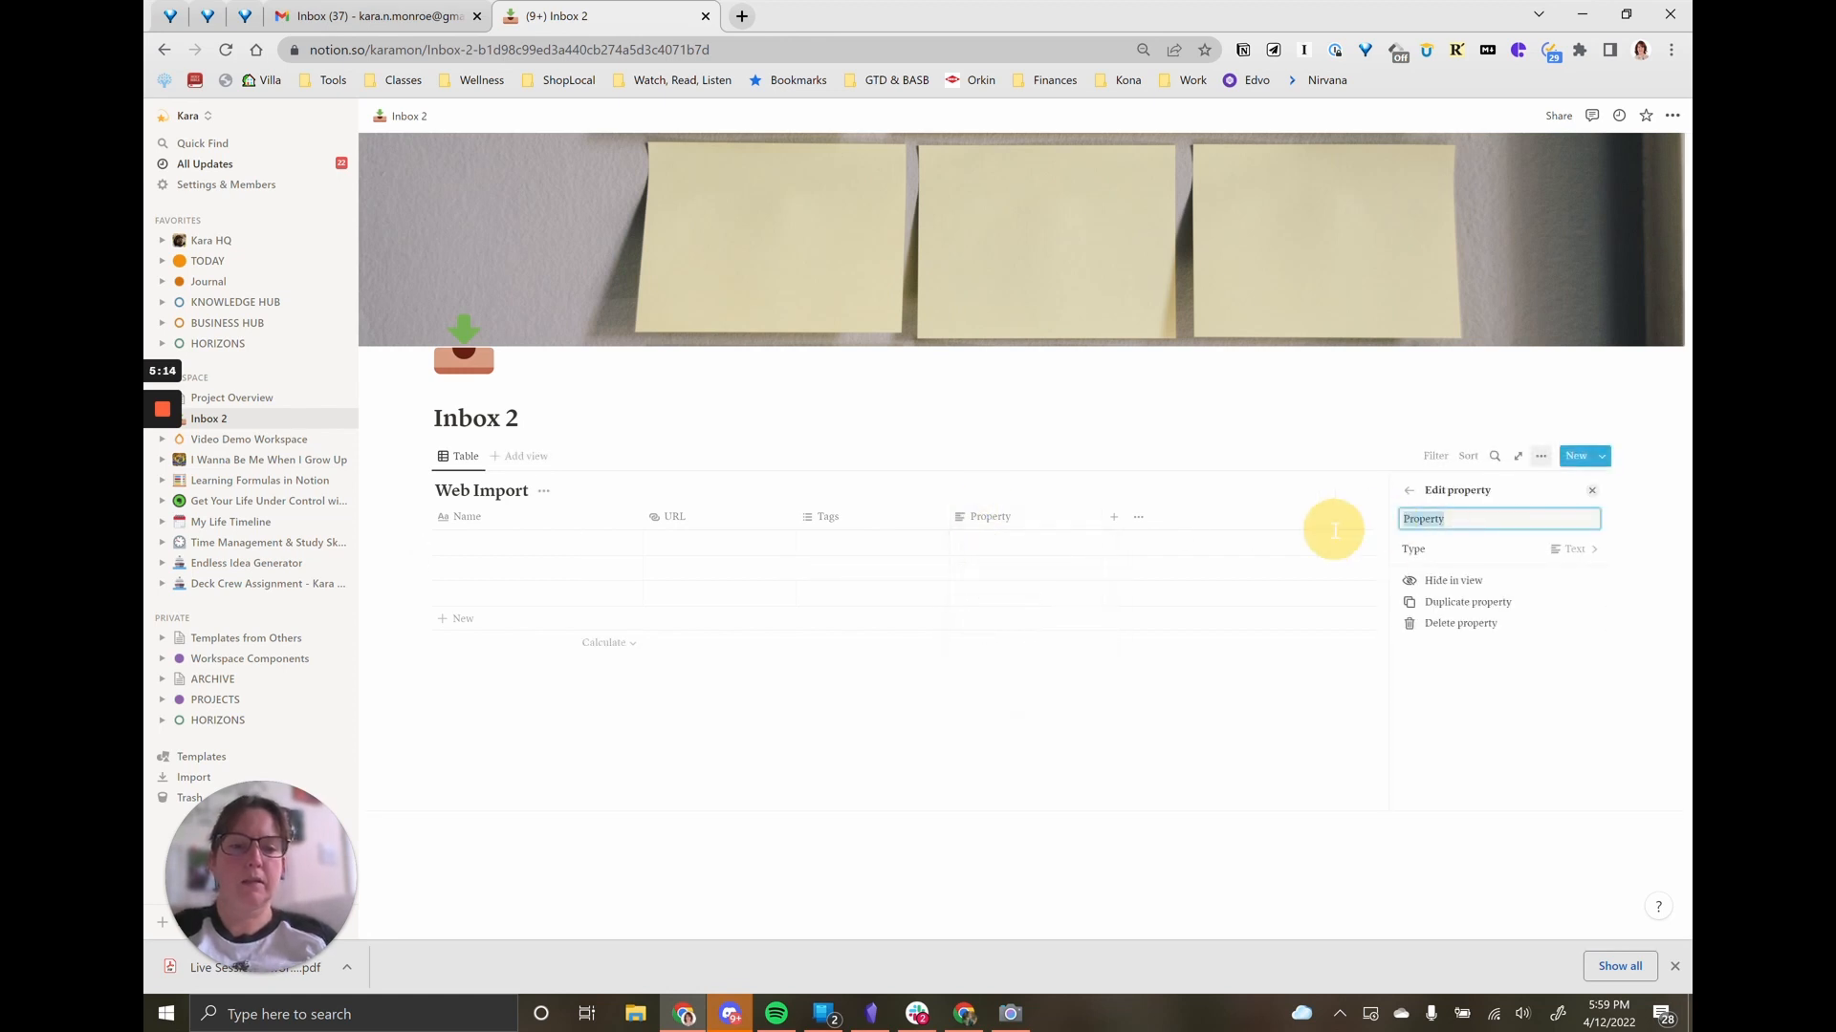
click(1036, 518)
click(1029, 569)
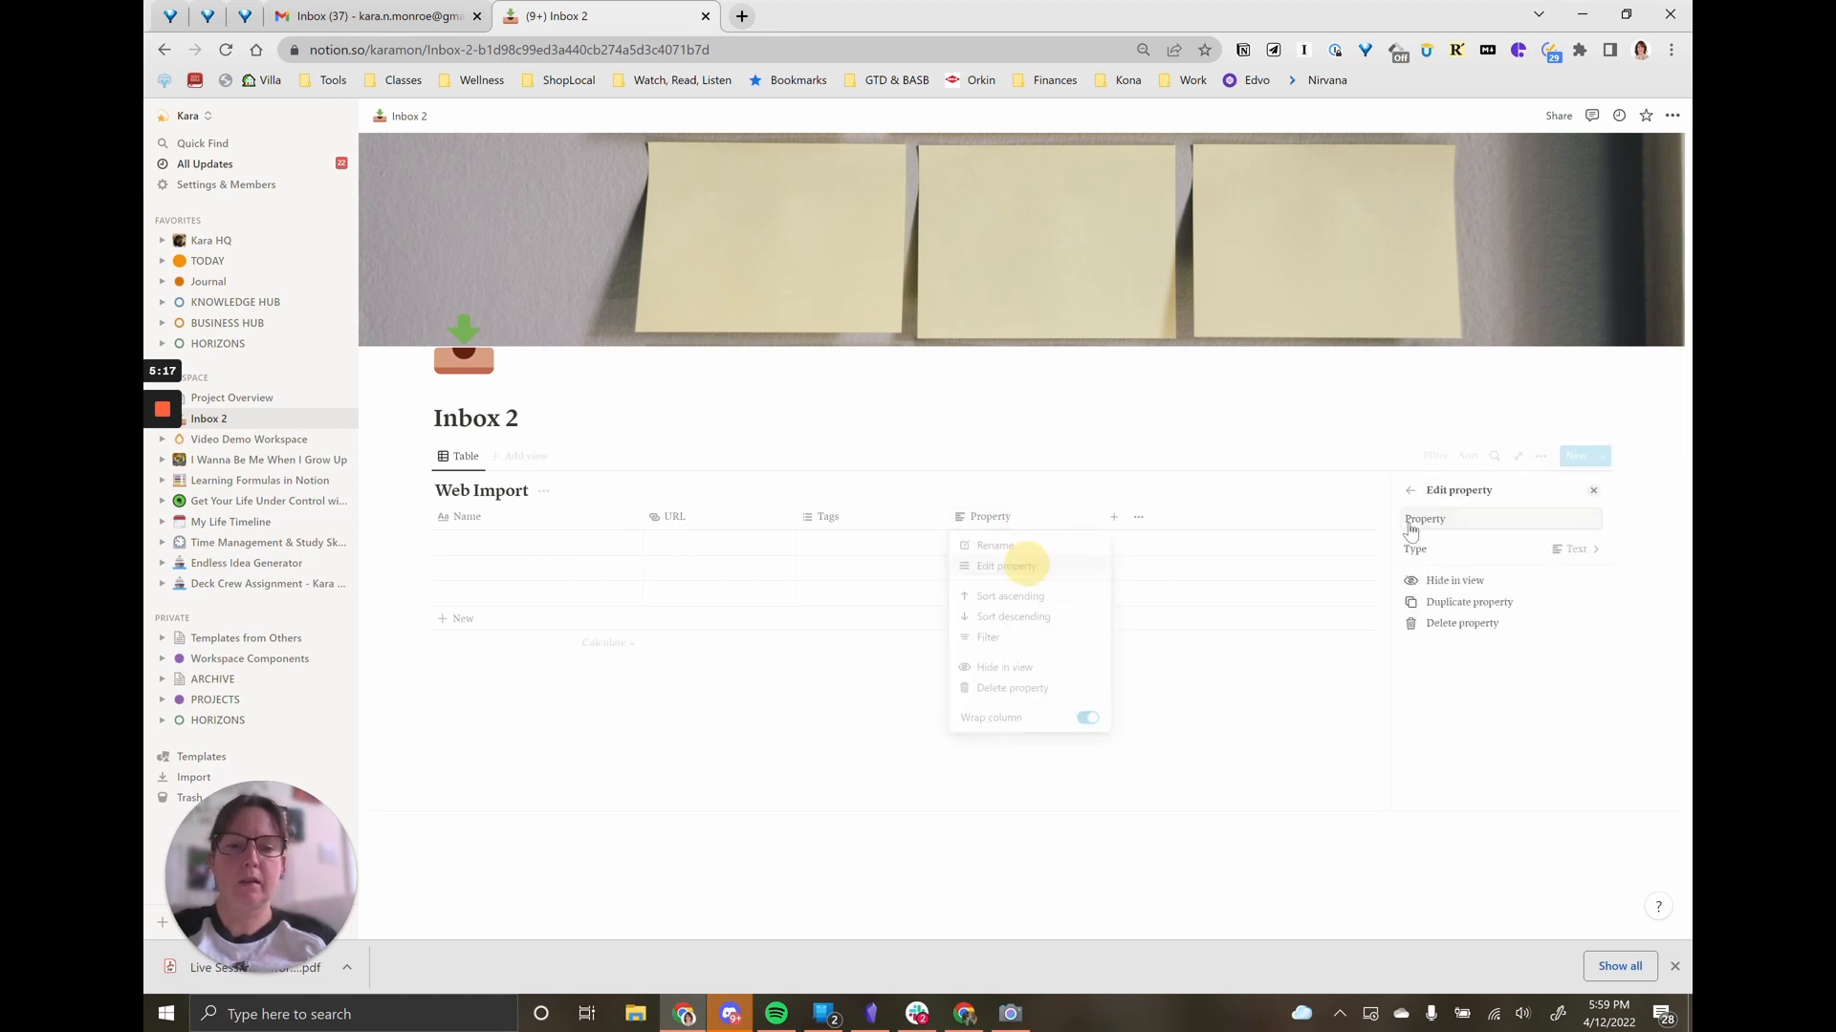
key(BackSpace)
key(BackSpace)
key(BackSpace)
key(BackSpace)
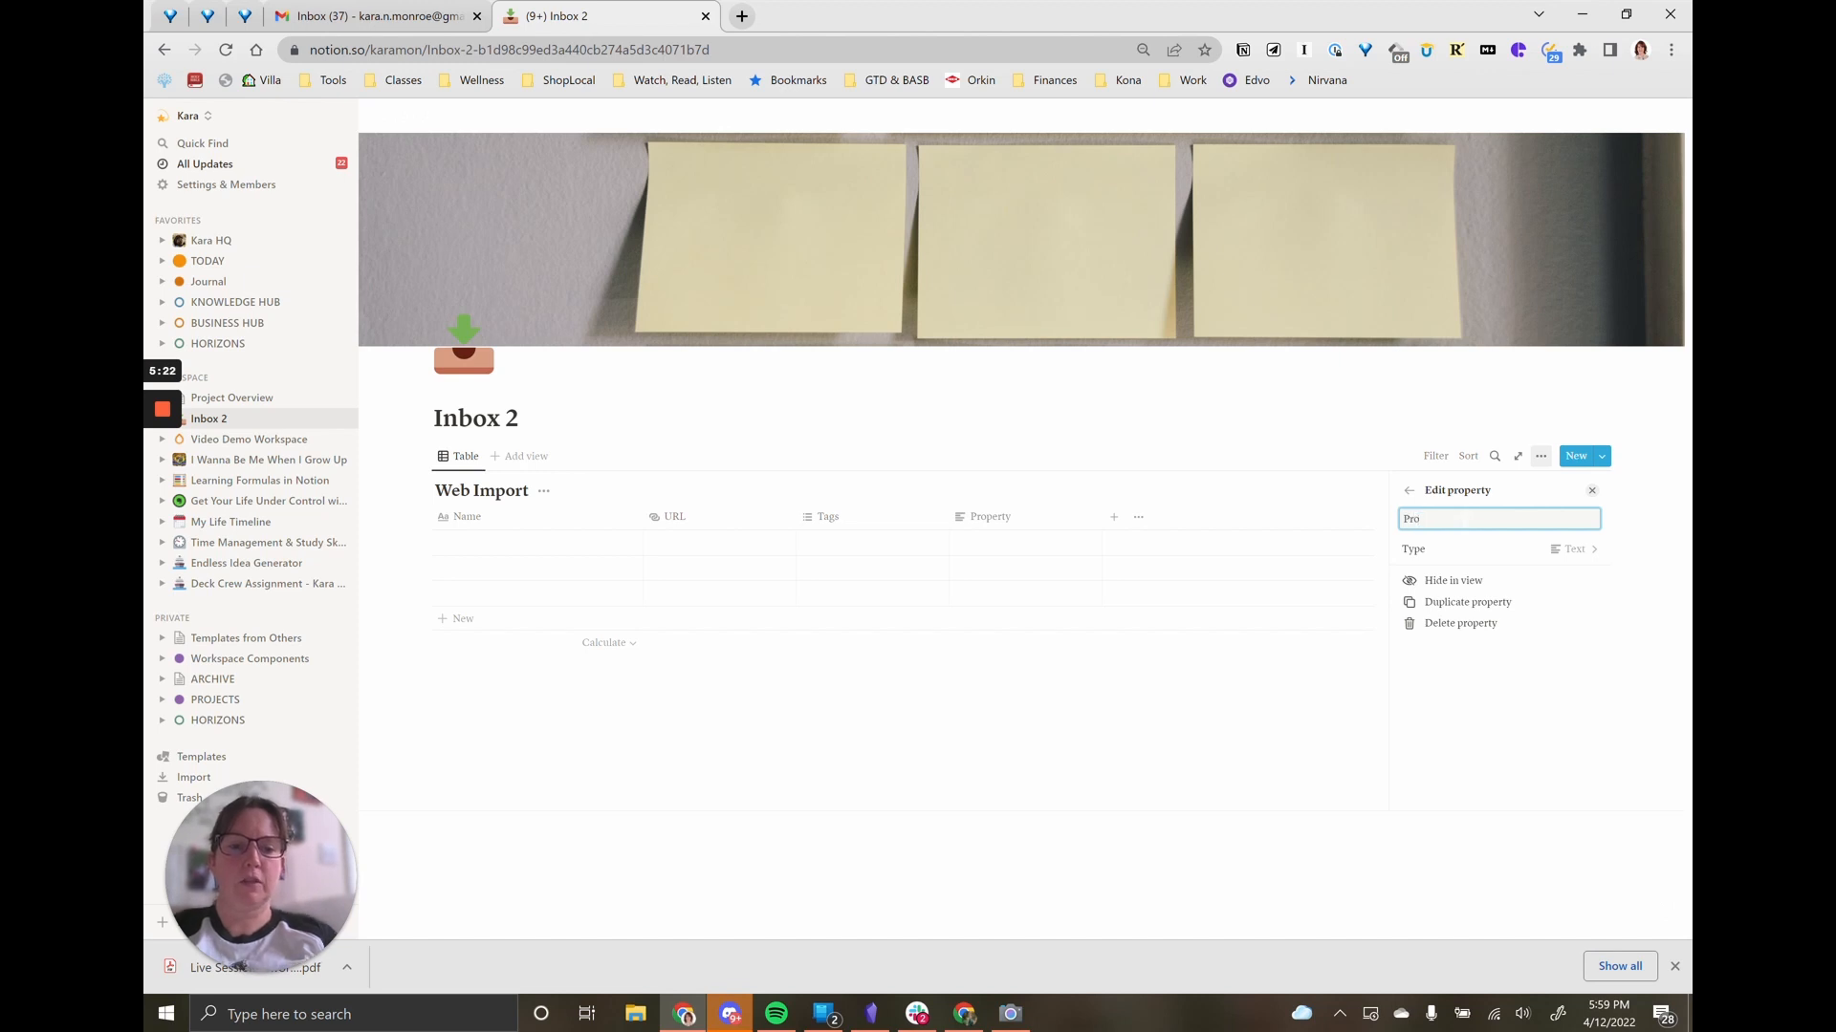
text(Done?)
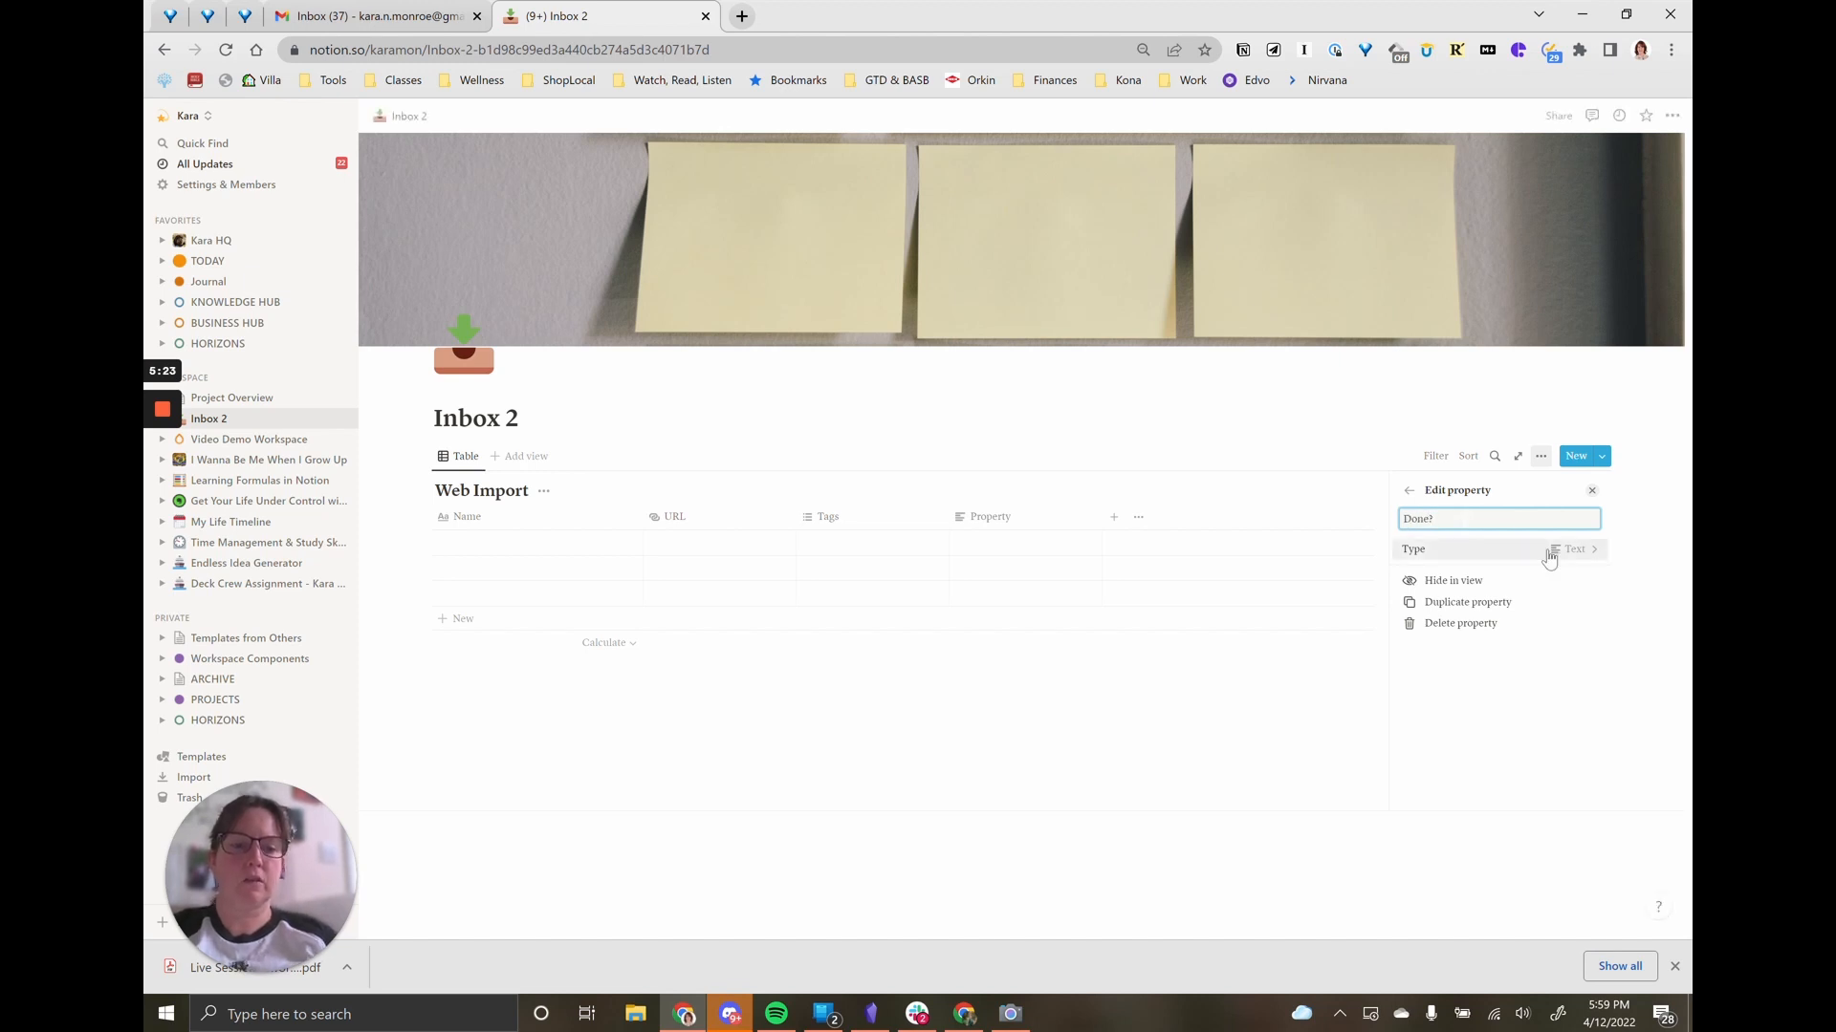
click(1549, 549)
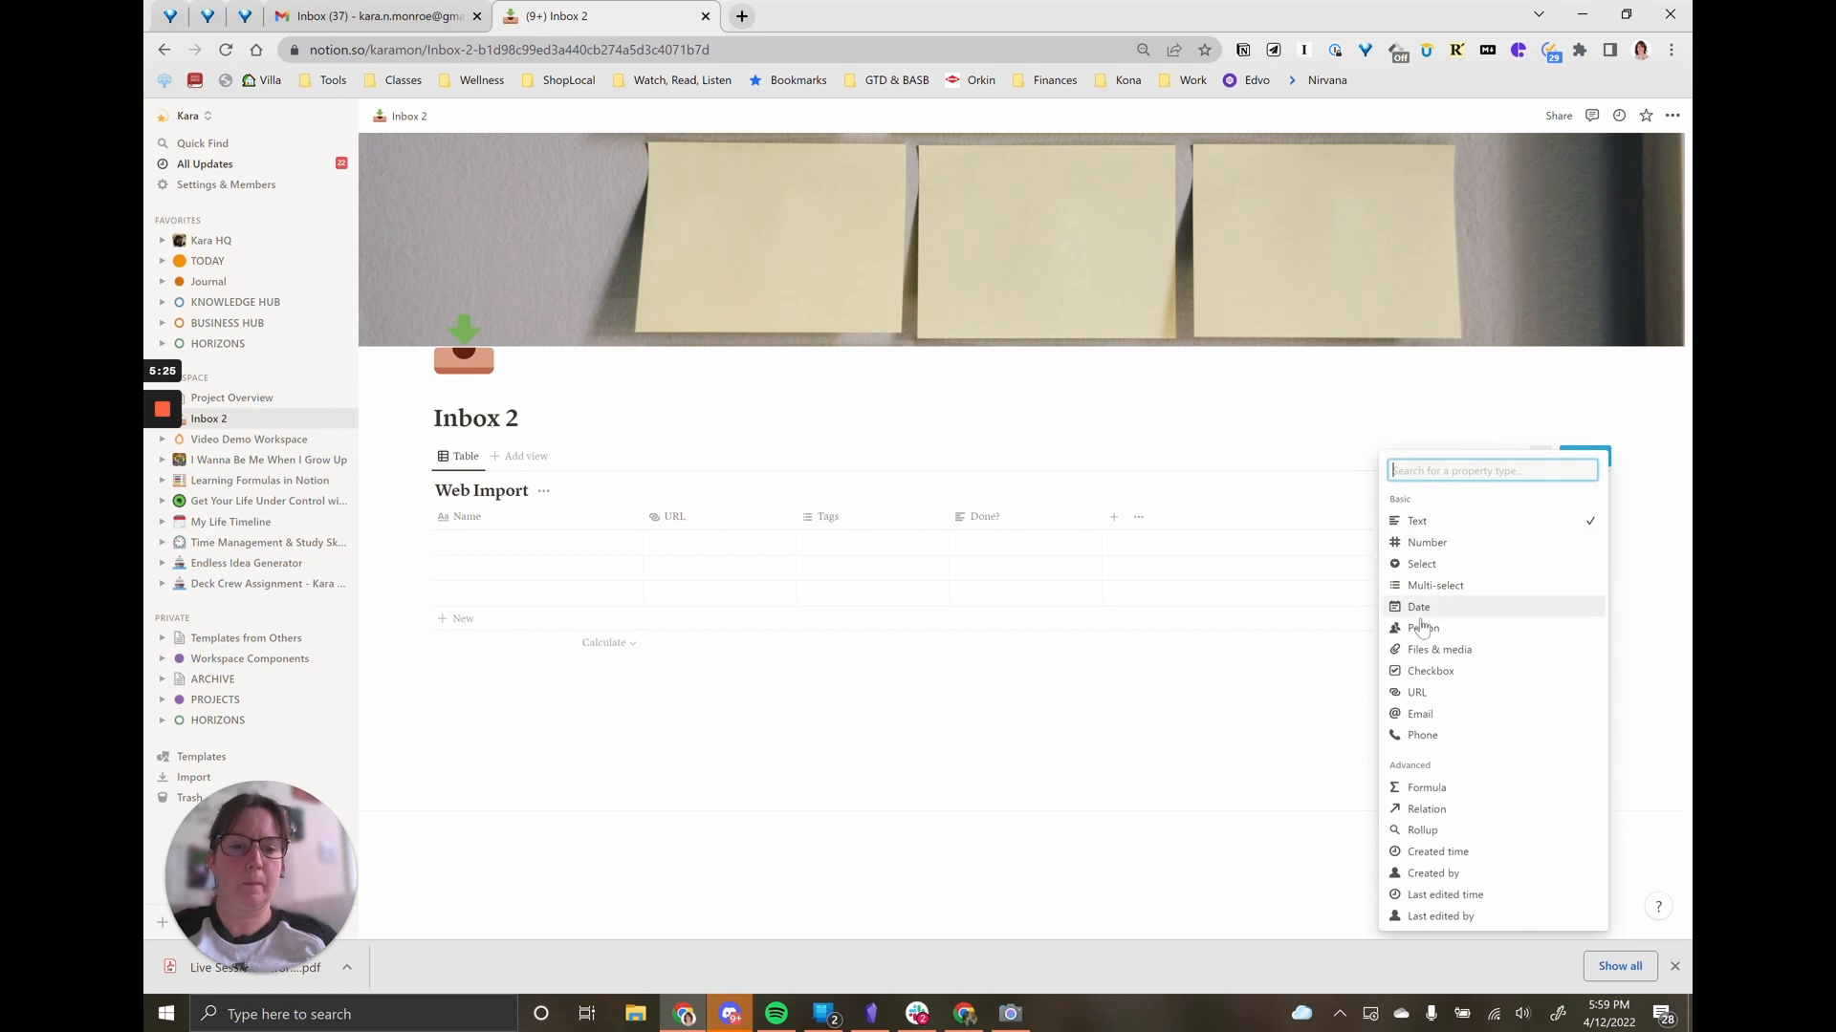
click(1415, 669)
key(Escape)
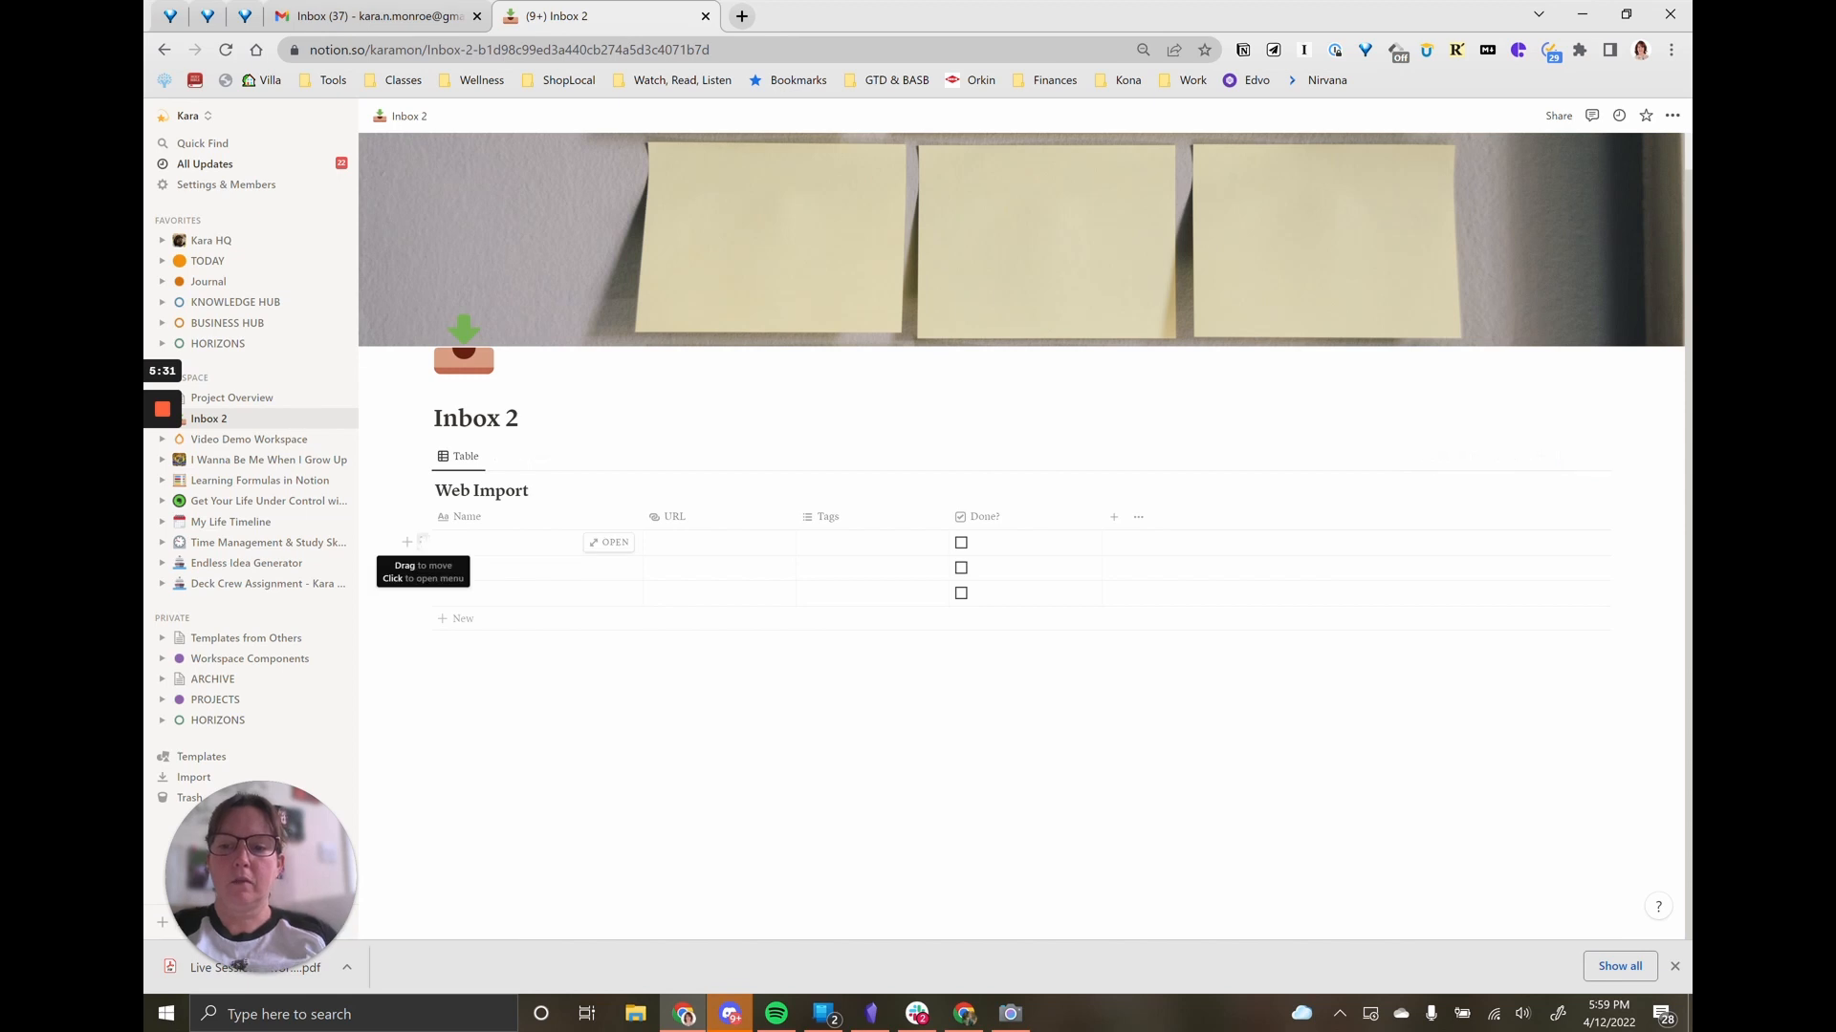
Step: Delete the three blank rows from the Web Import table
click(422, 541)
click(336, 479)
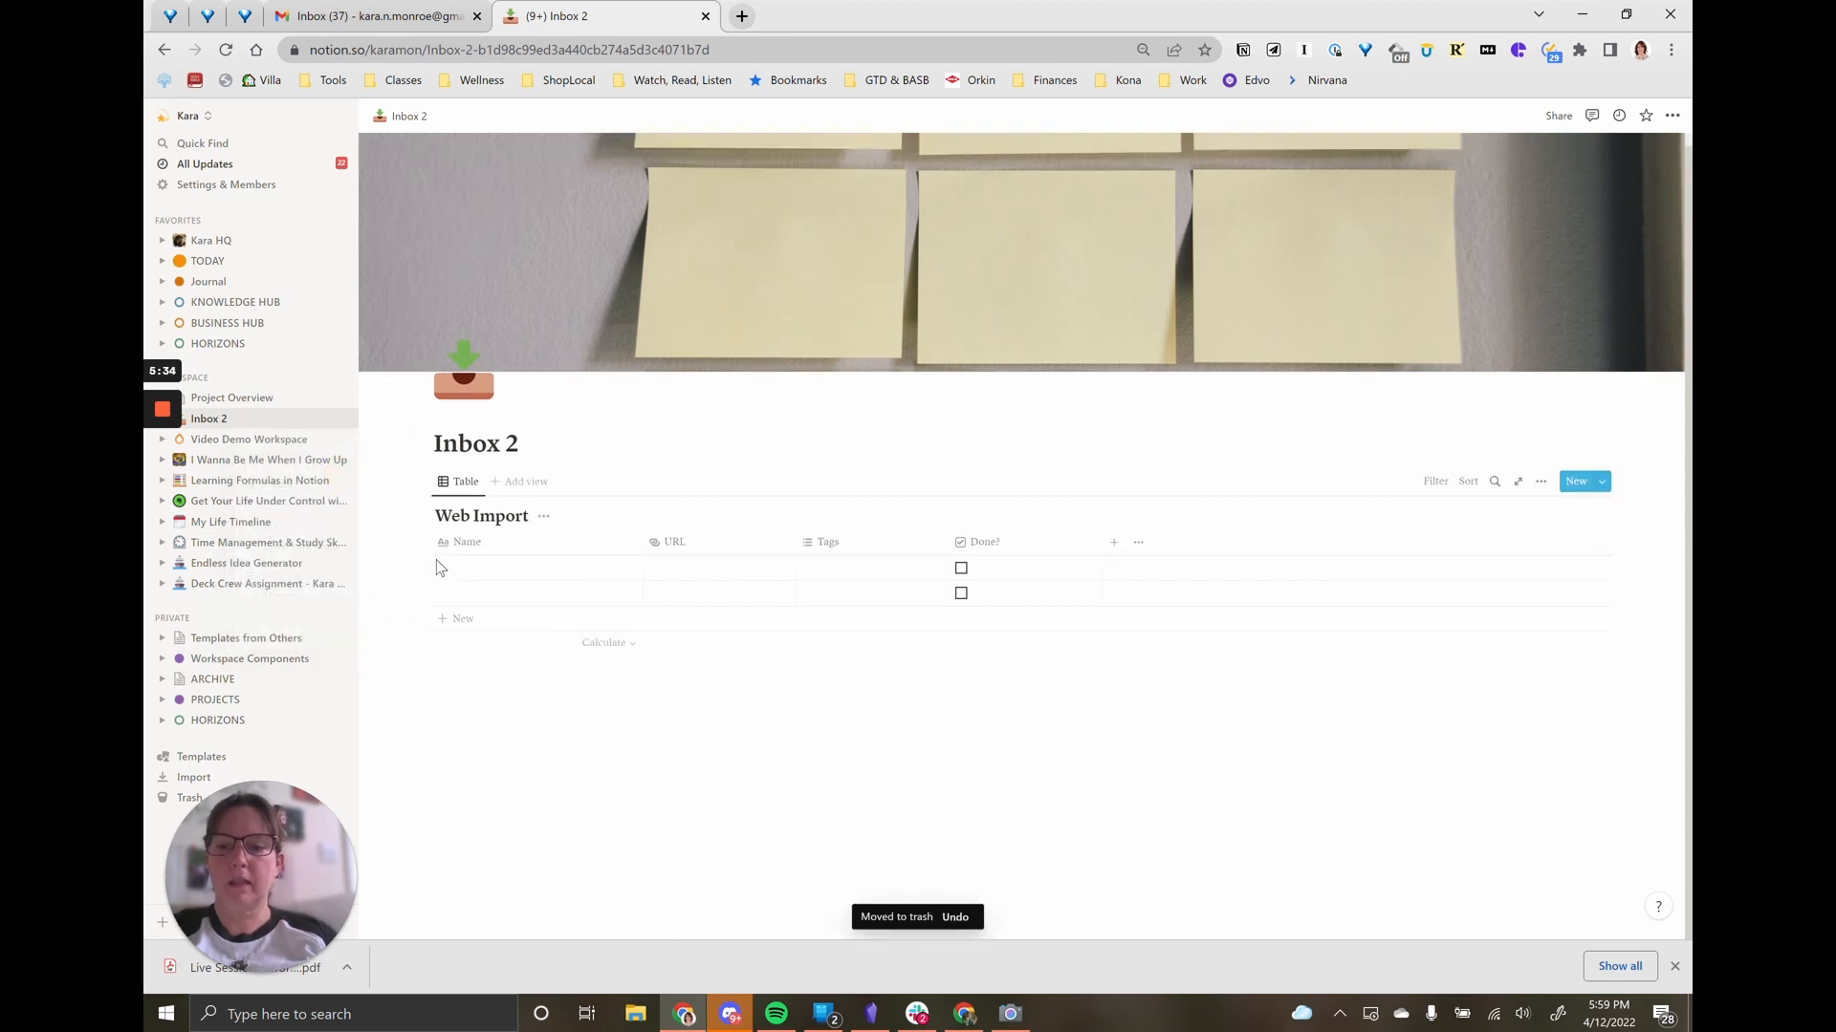
click(422, 568)
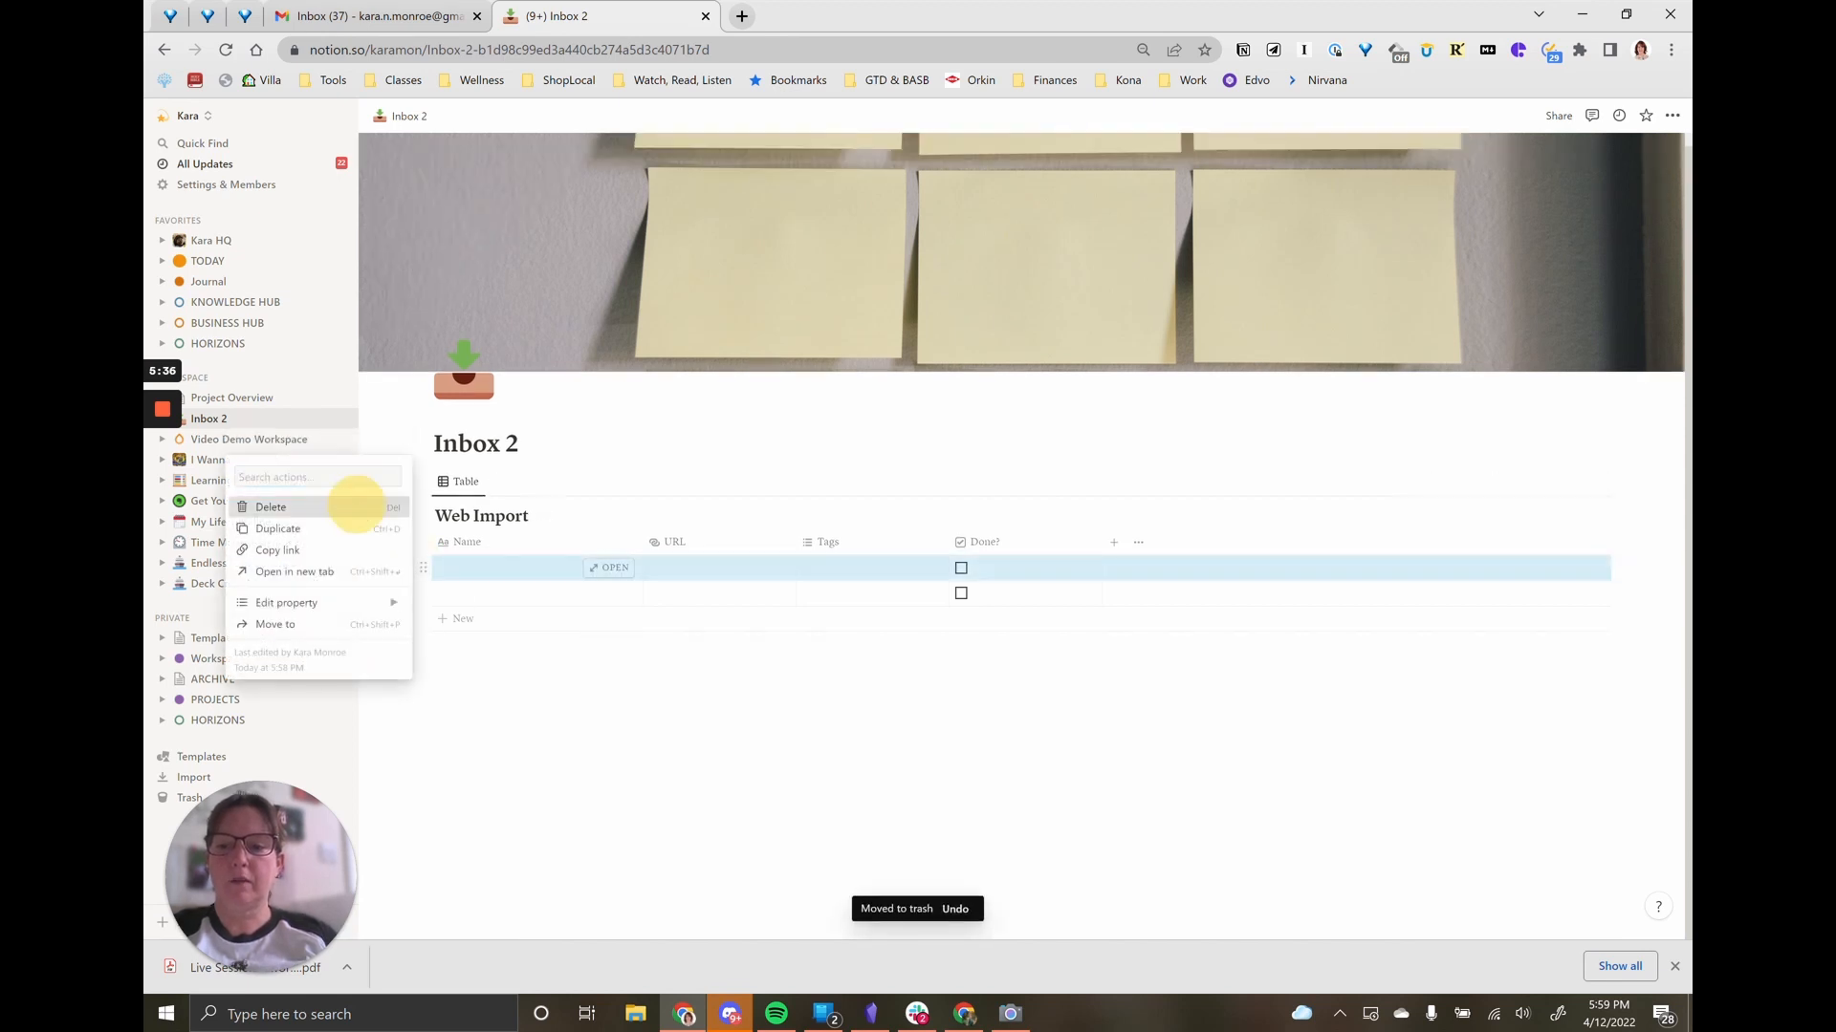
click(355, 504)
click(427, 580)
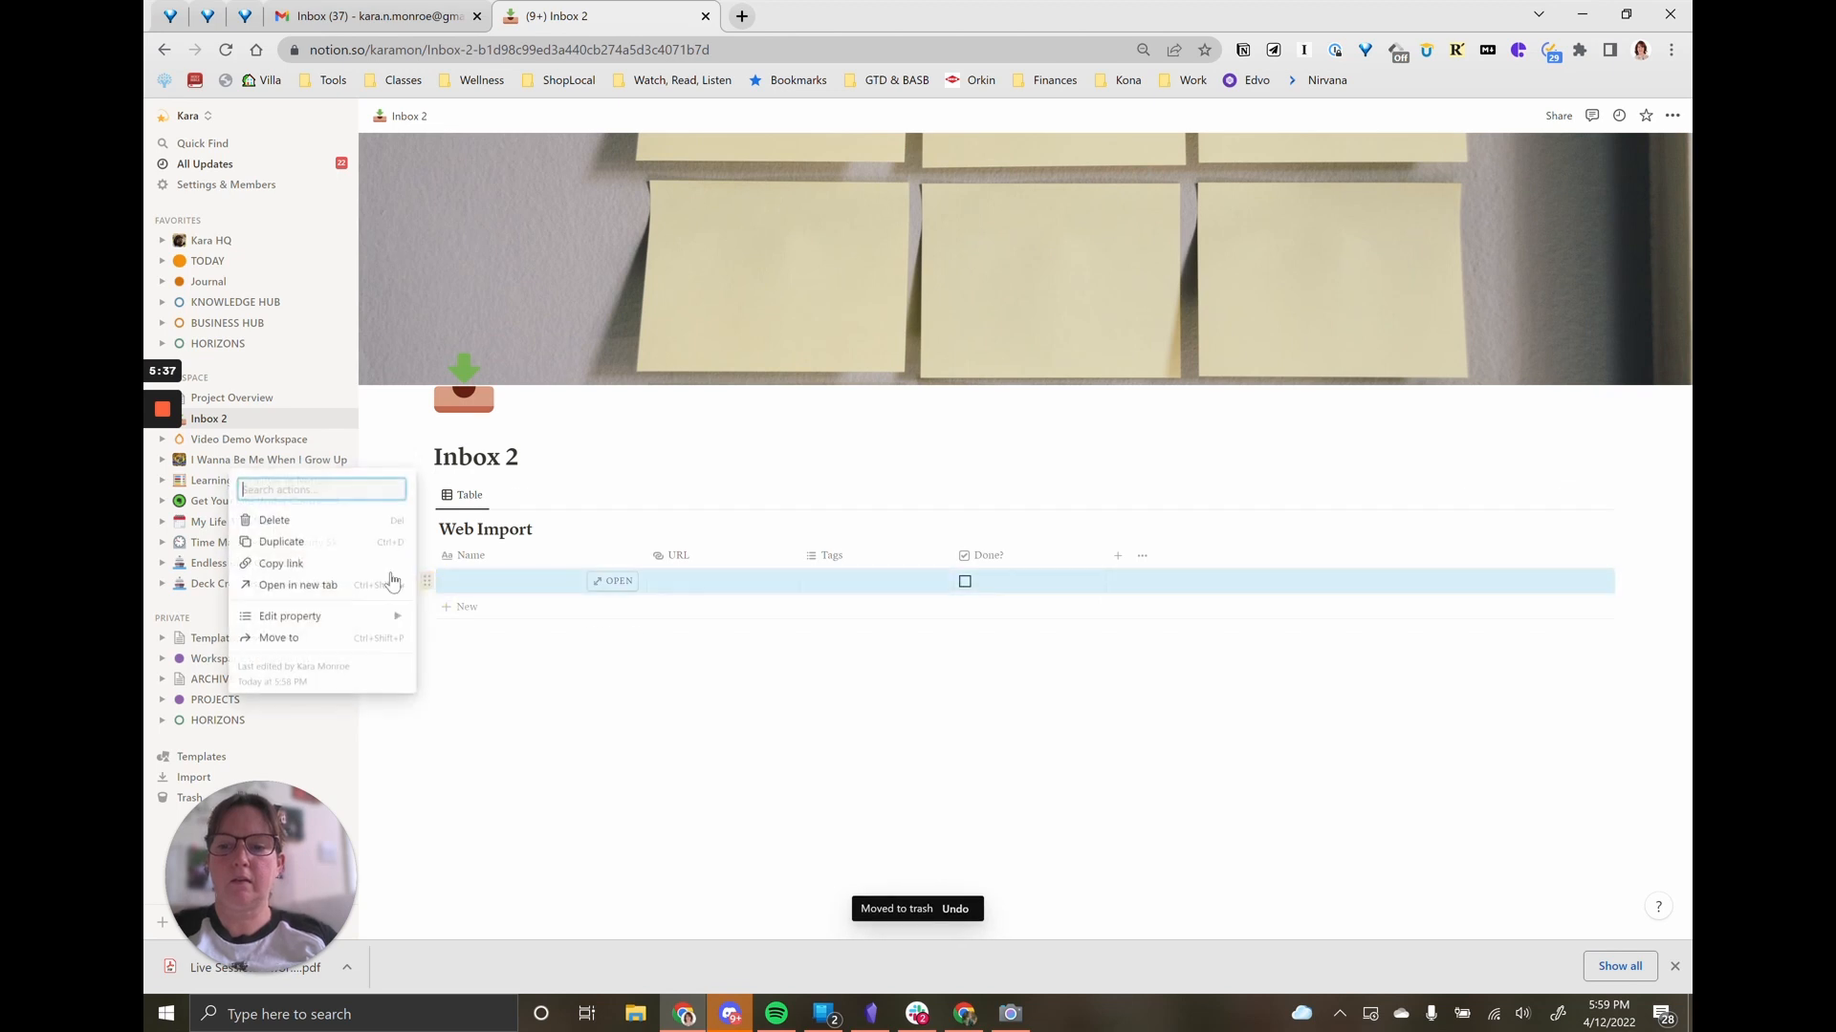
click(322, 528)
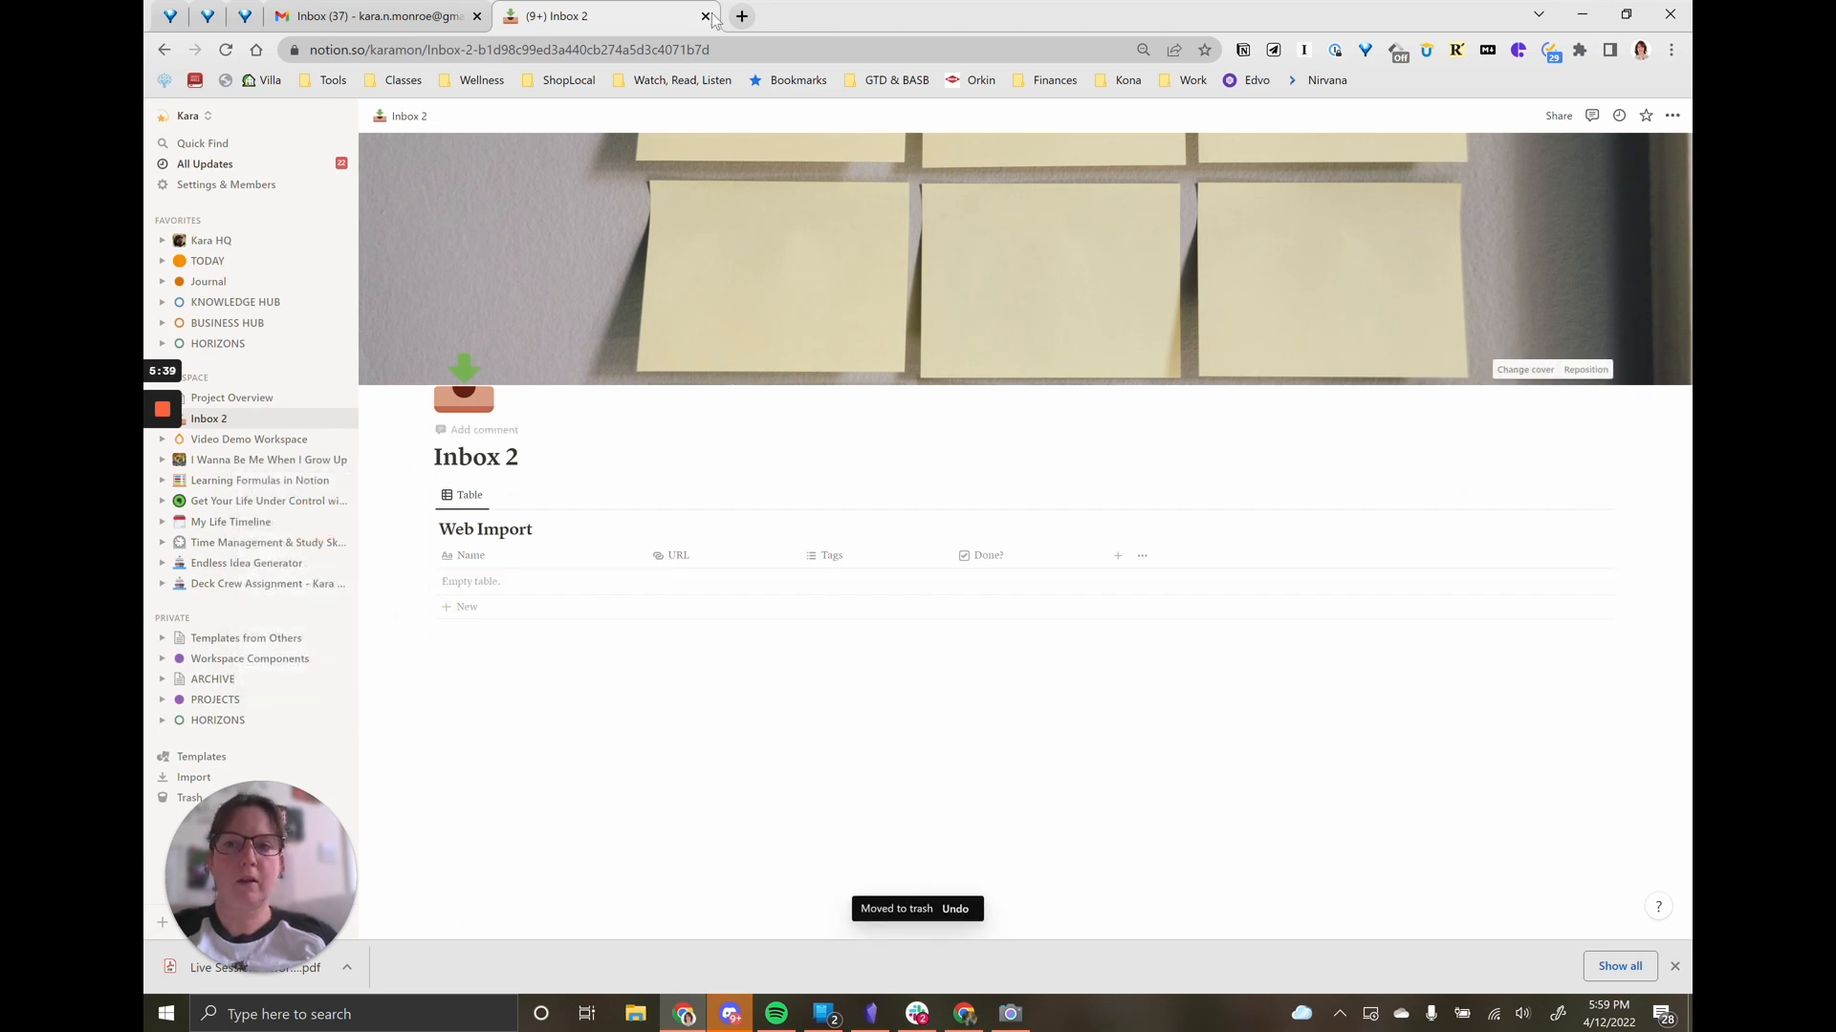
Step: Open the Medium website in a new browser tab
click(742, 17)
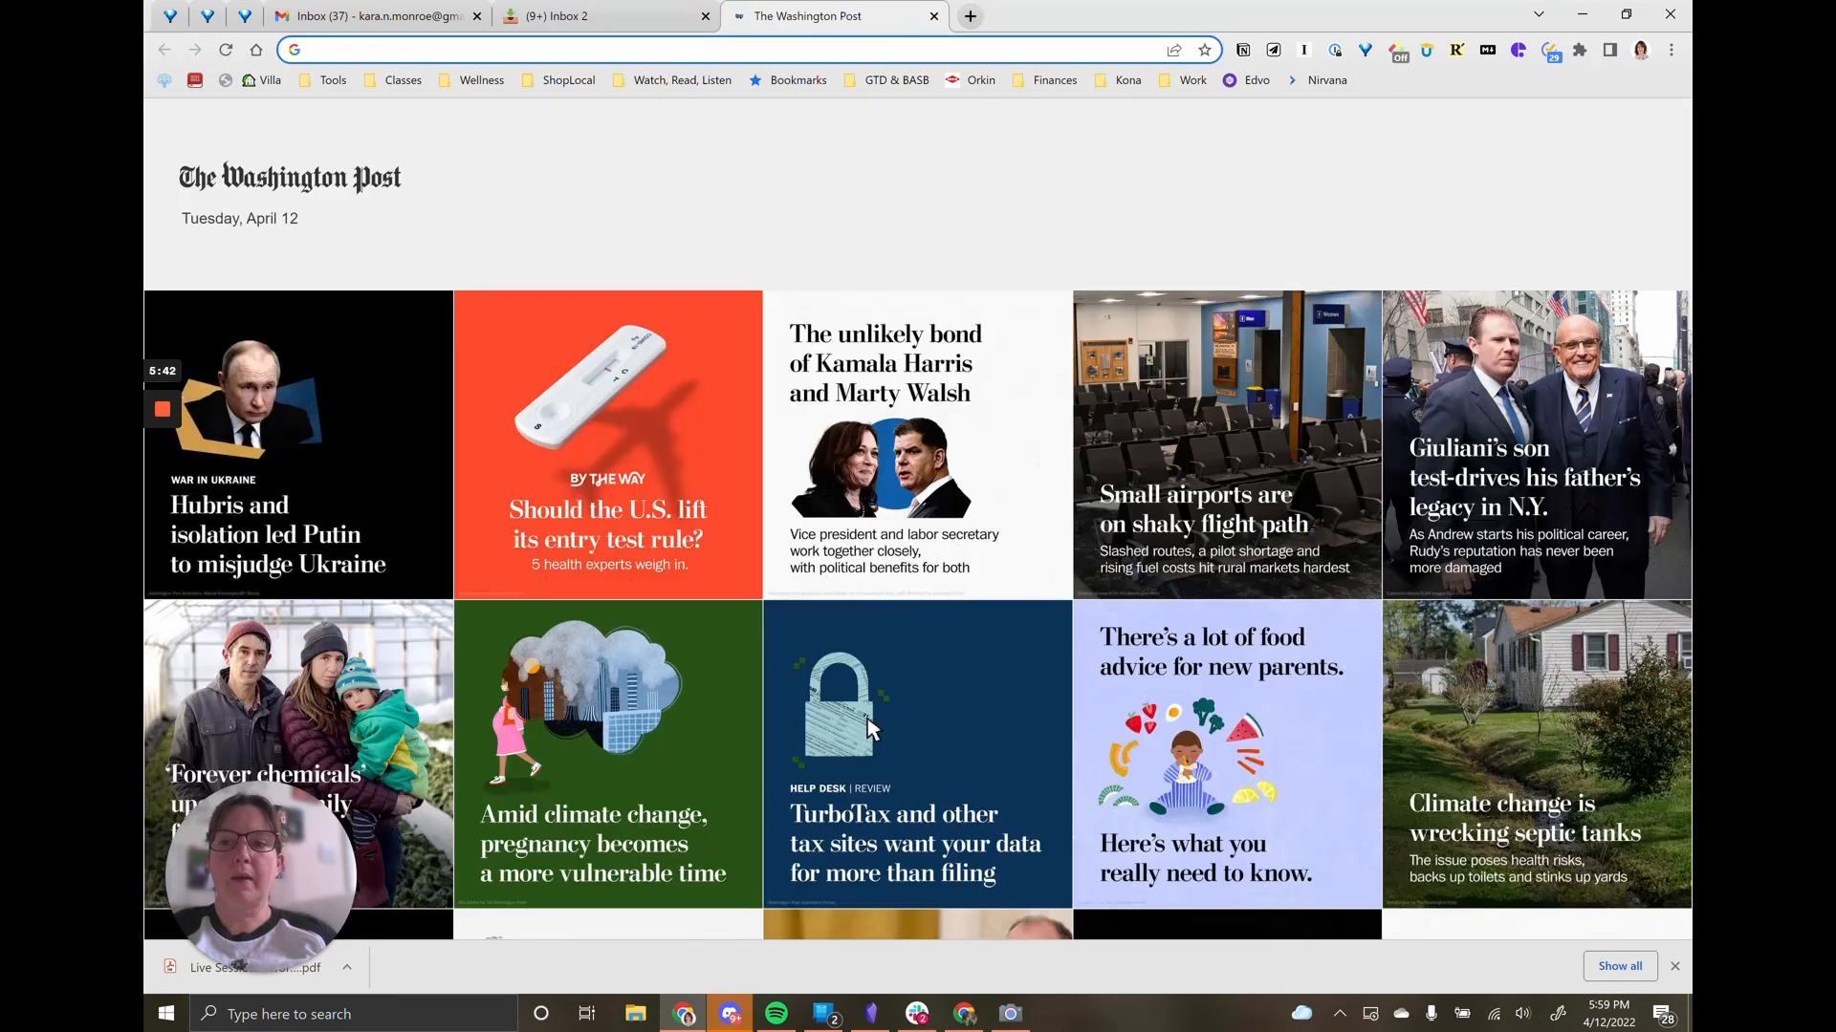
text(medium)
key(Return)
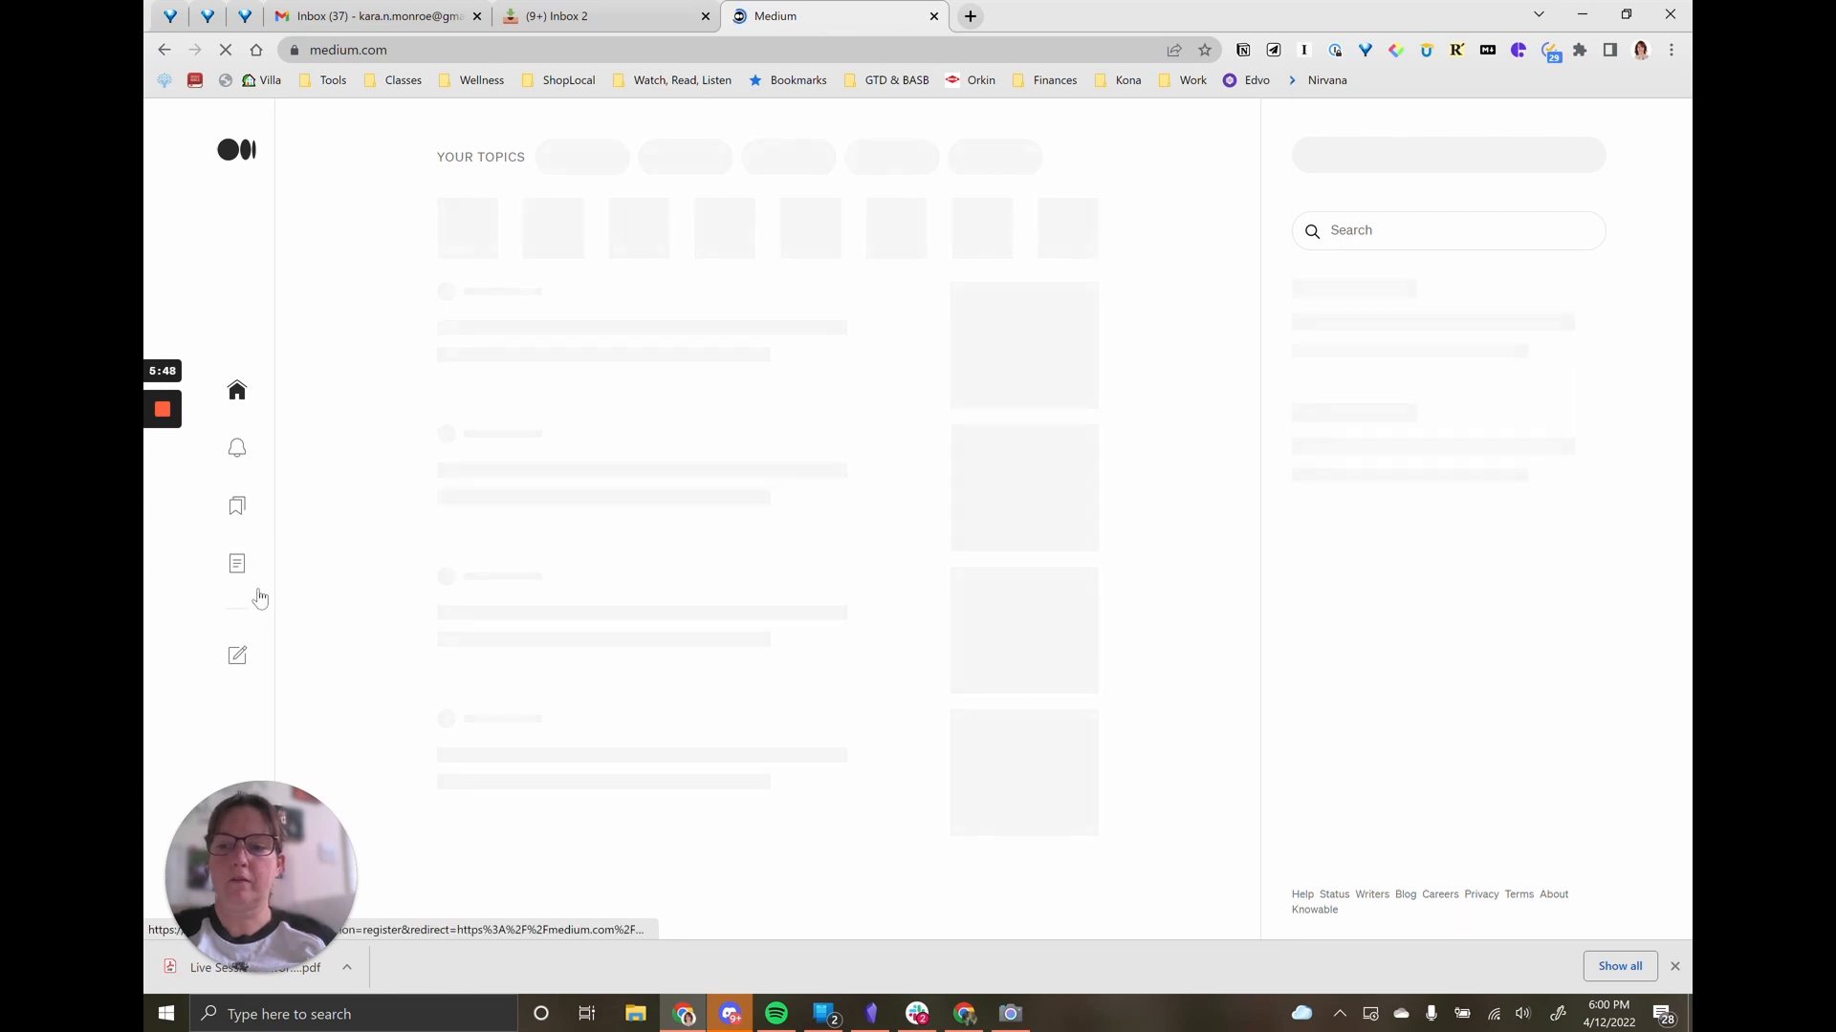
Step: Open the published story "100 Books Every Small Business Owner Should Read" from the account's own Medium stories
click(234, 565)
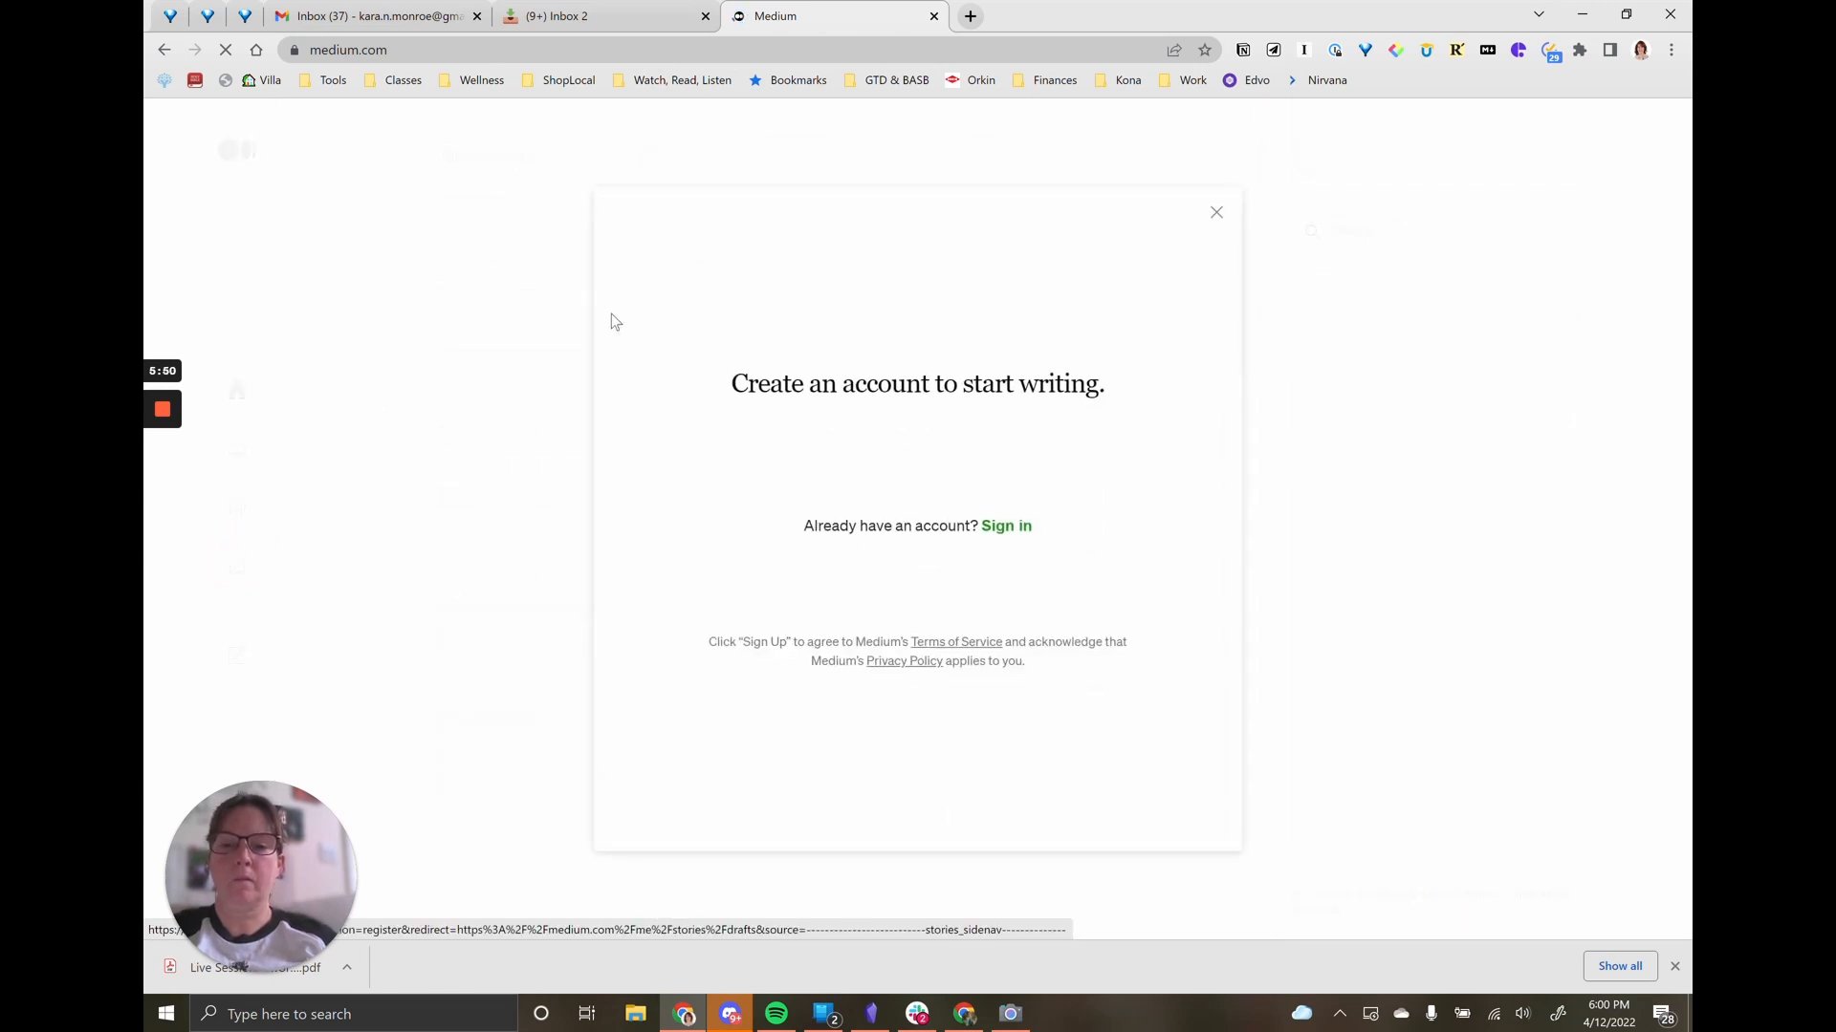
click(1218, 214)
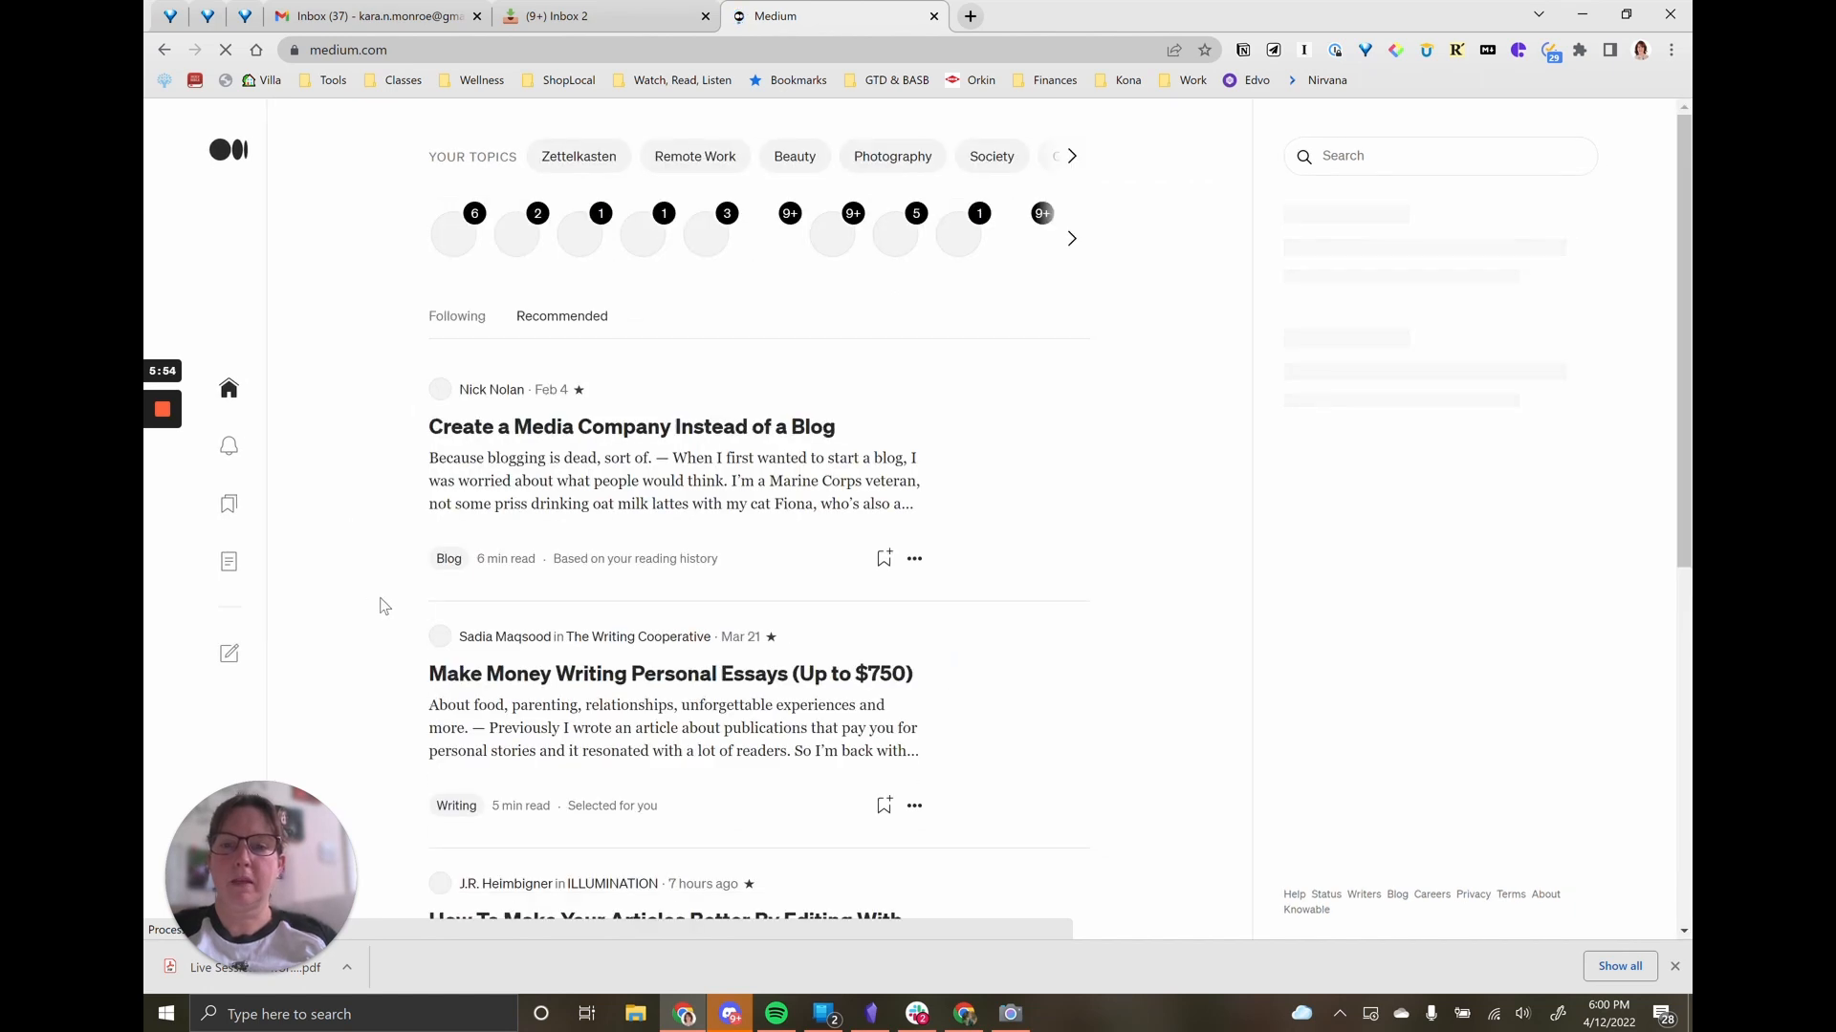
click(234, 563)
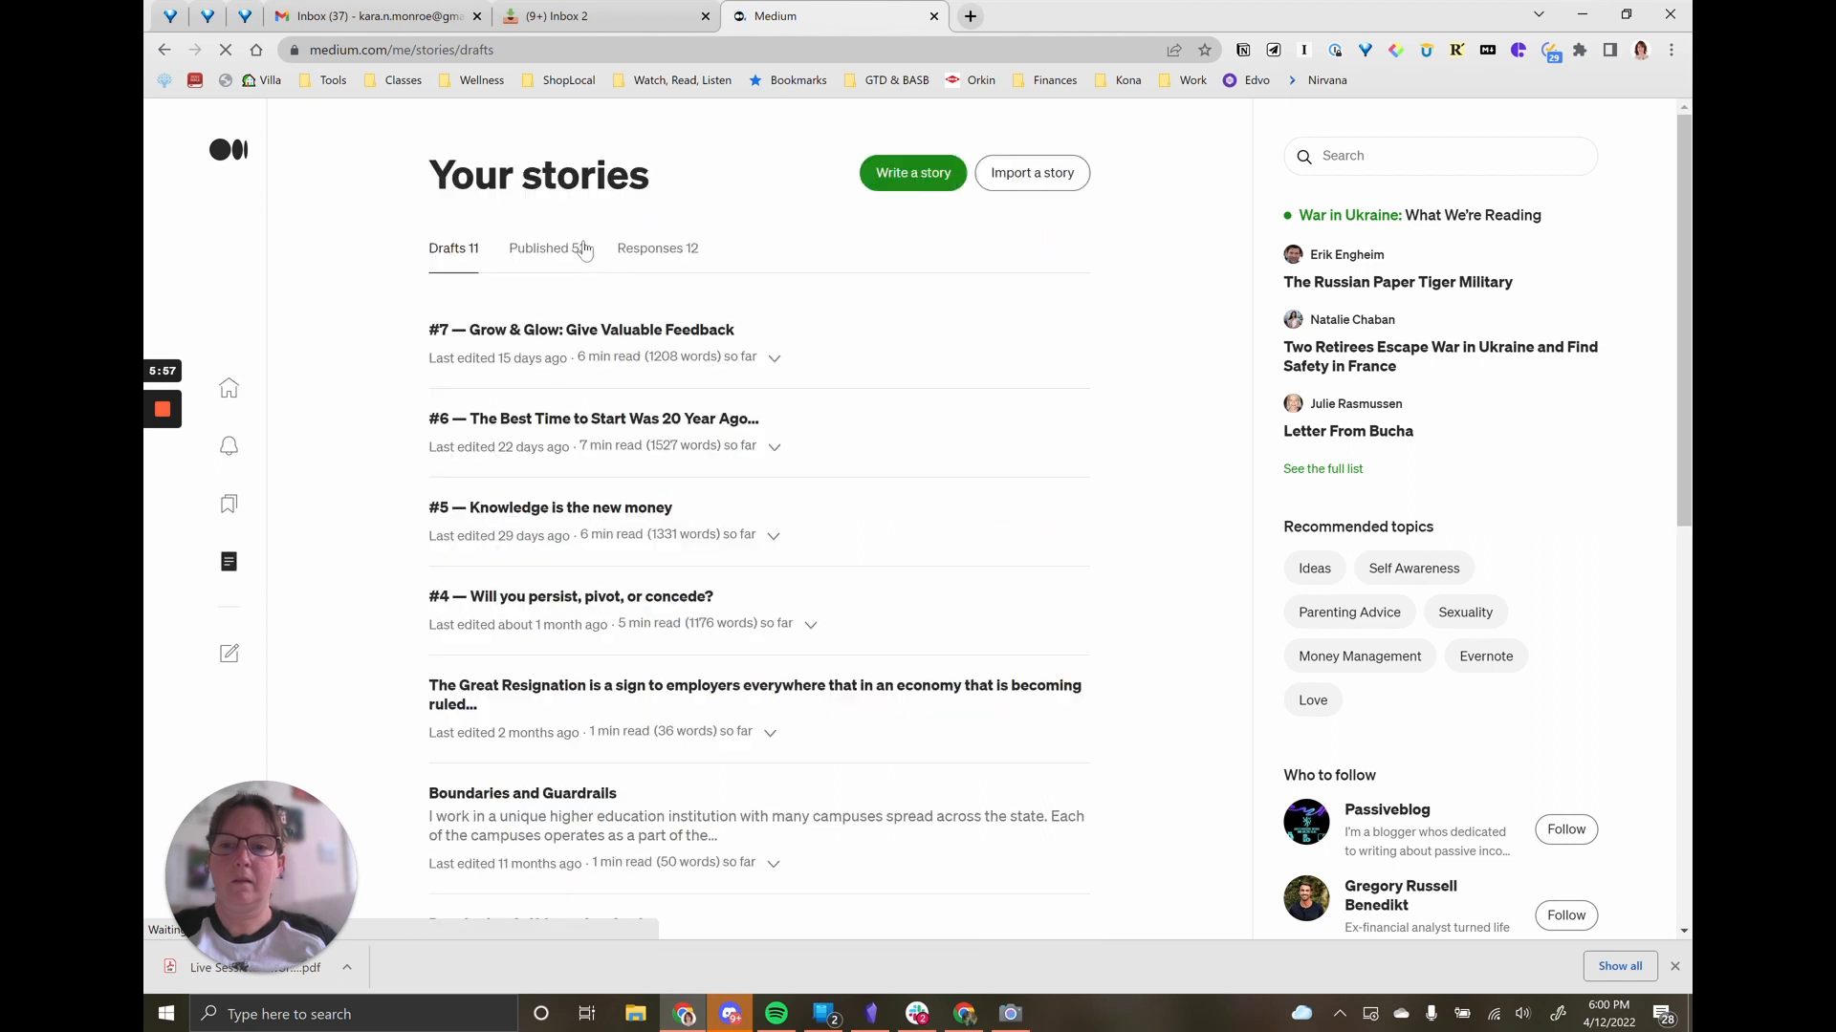
click(566, 253)
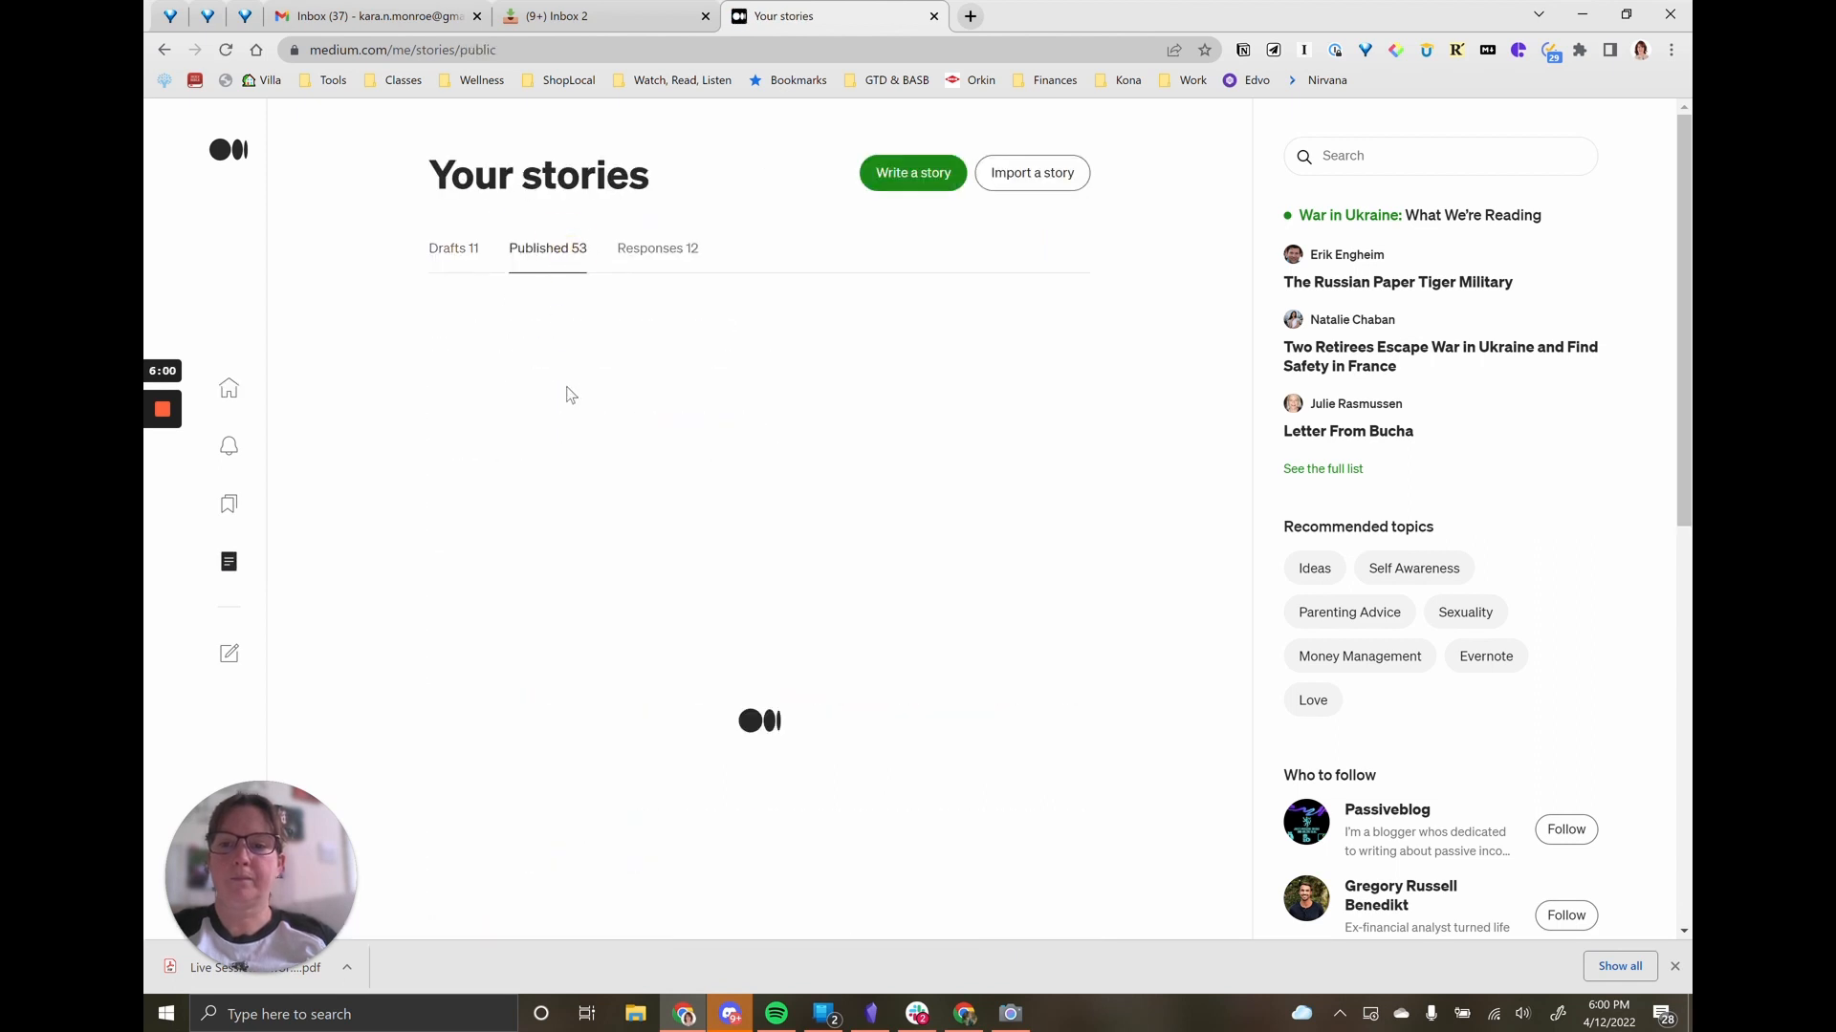
click(601, 598)
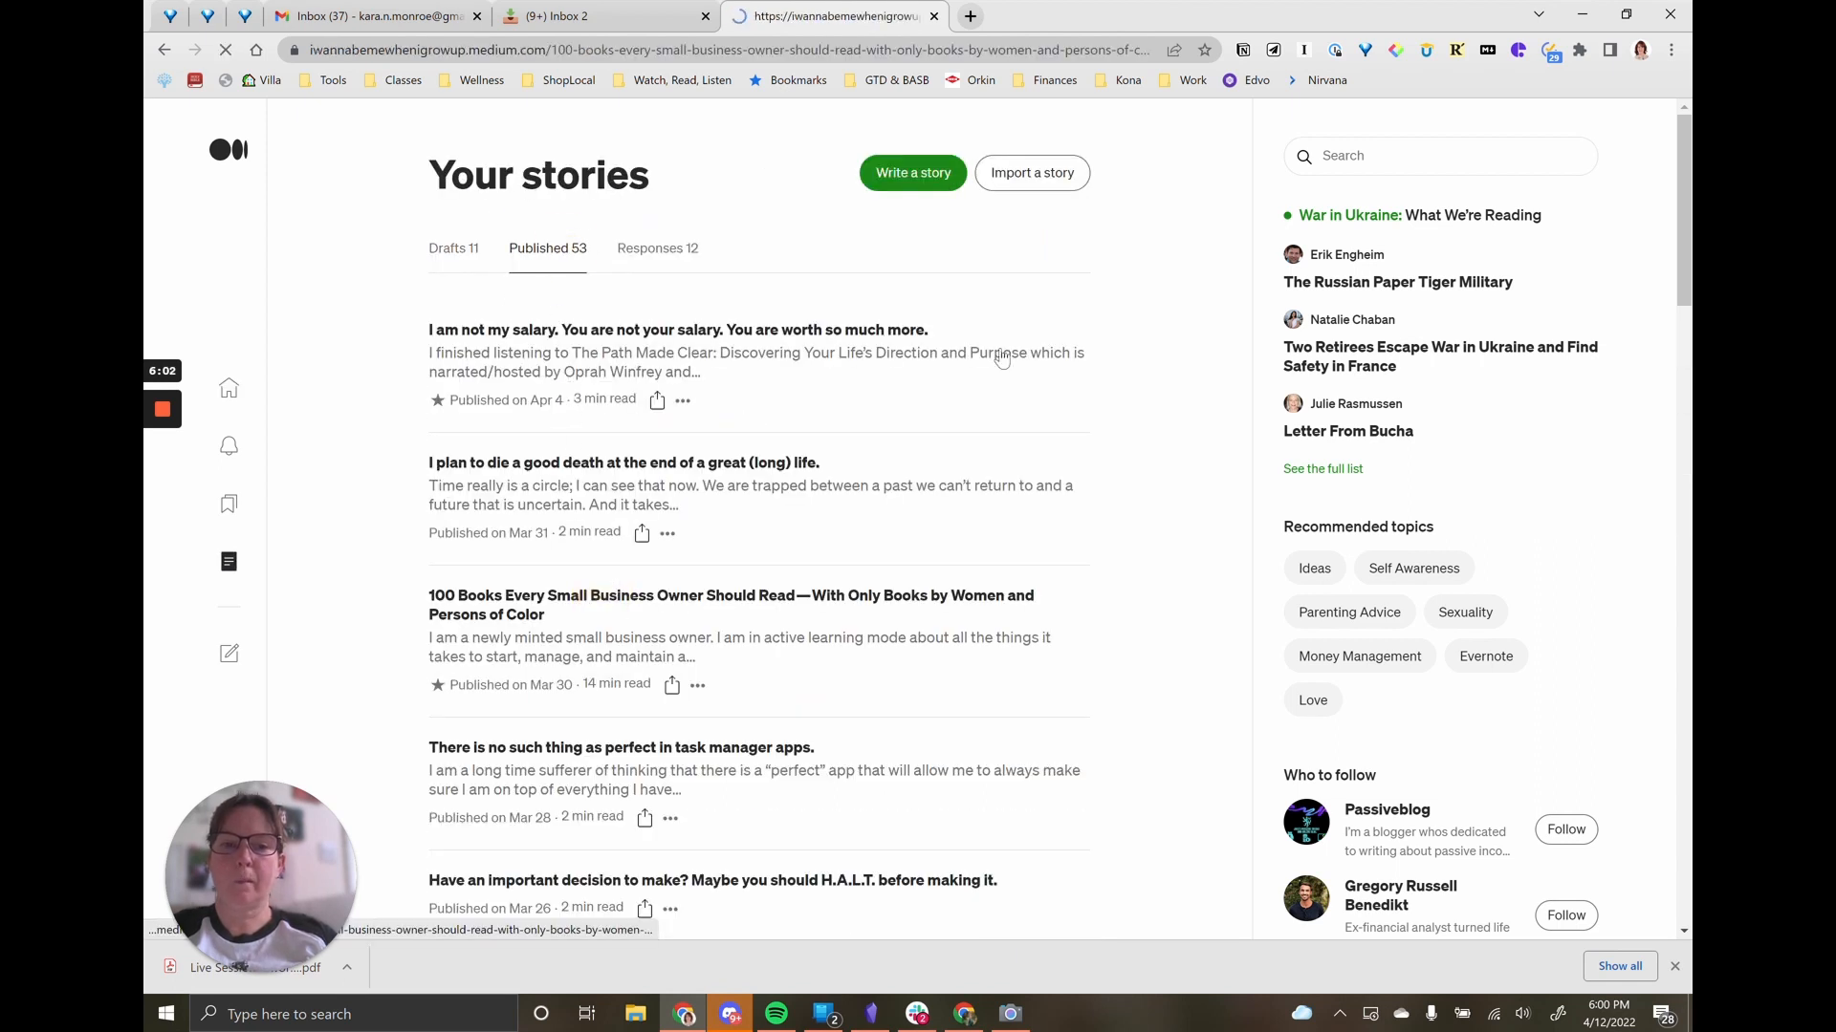
Step: Save the 100 Books article with the Notion web clipper, choosing the Web Import database as its destination
click(1243, 51)
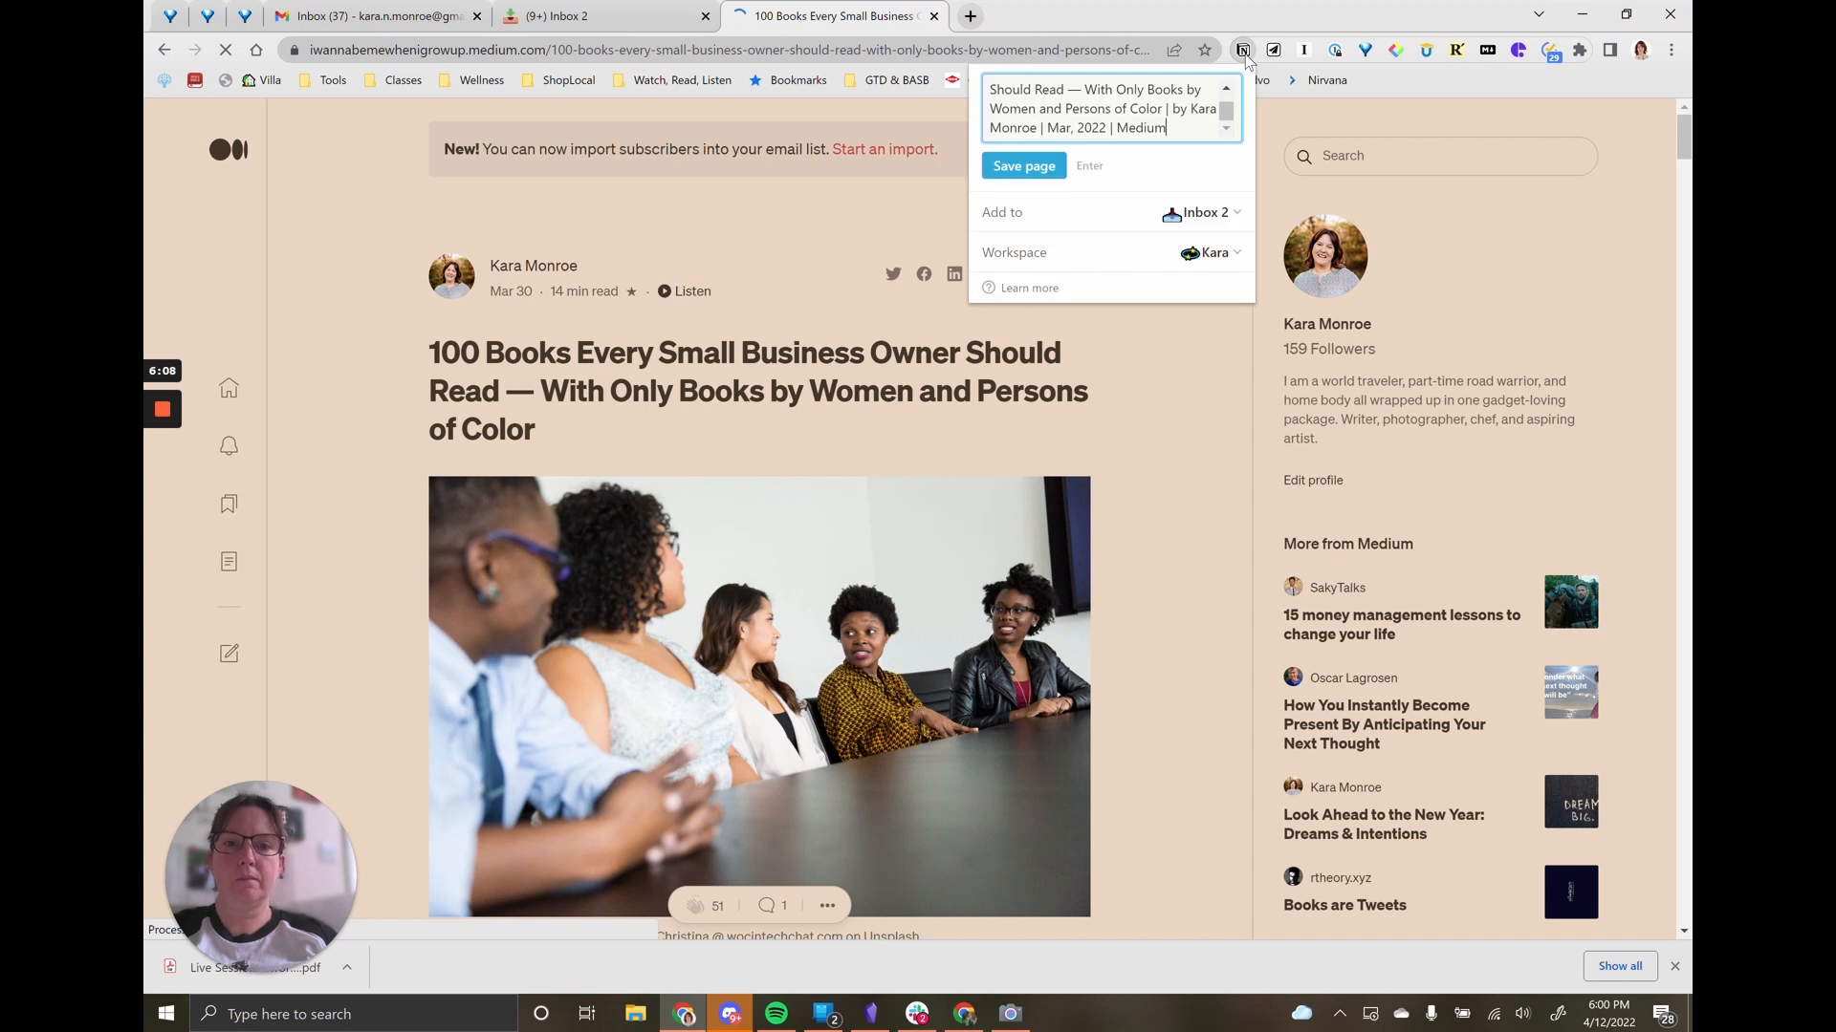
click(1194, 216)
text(Web)
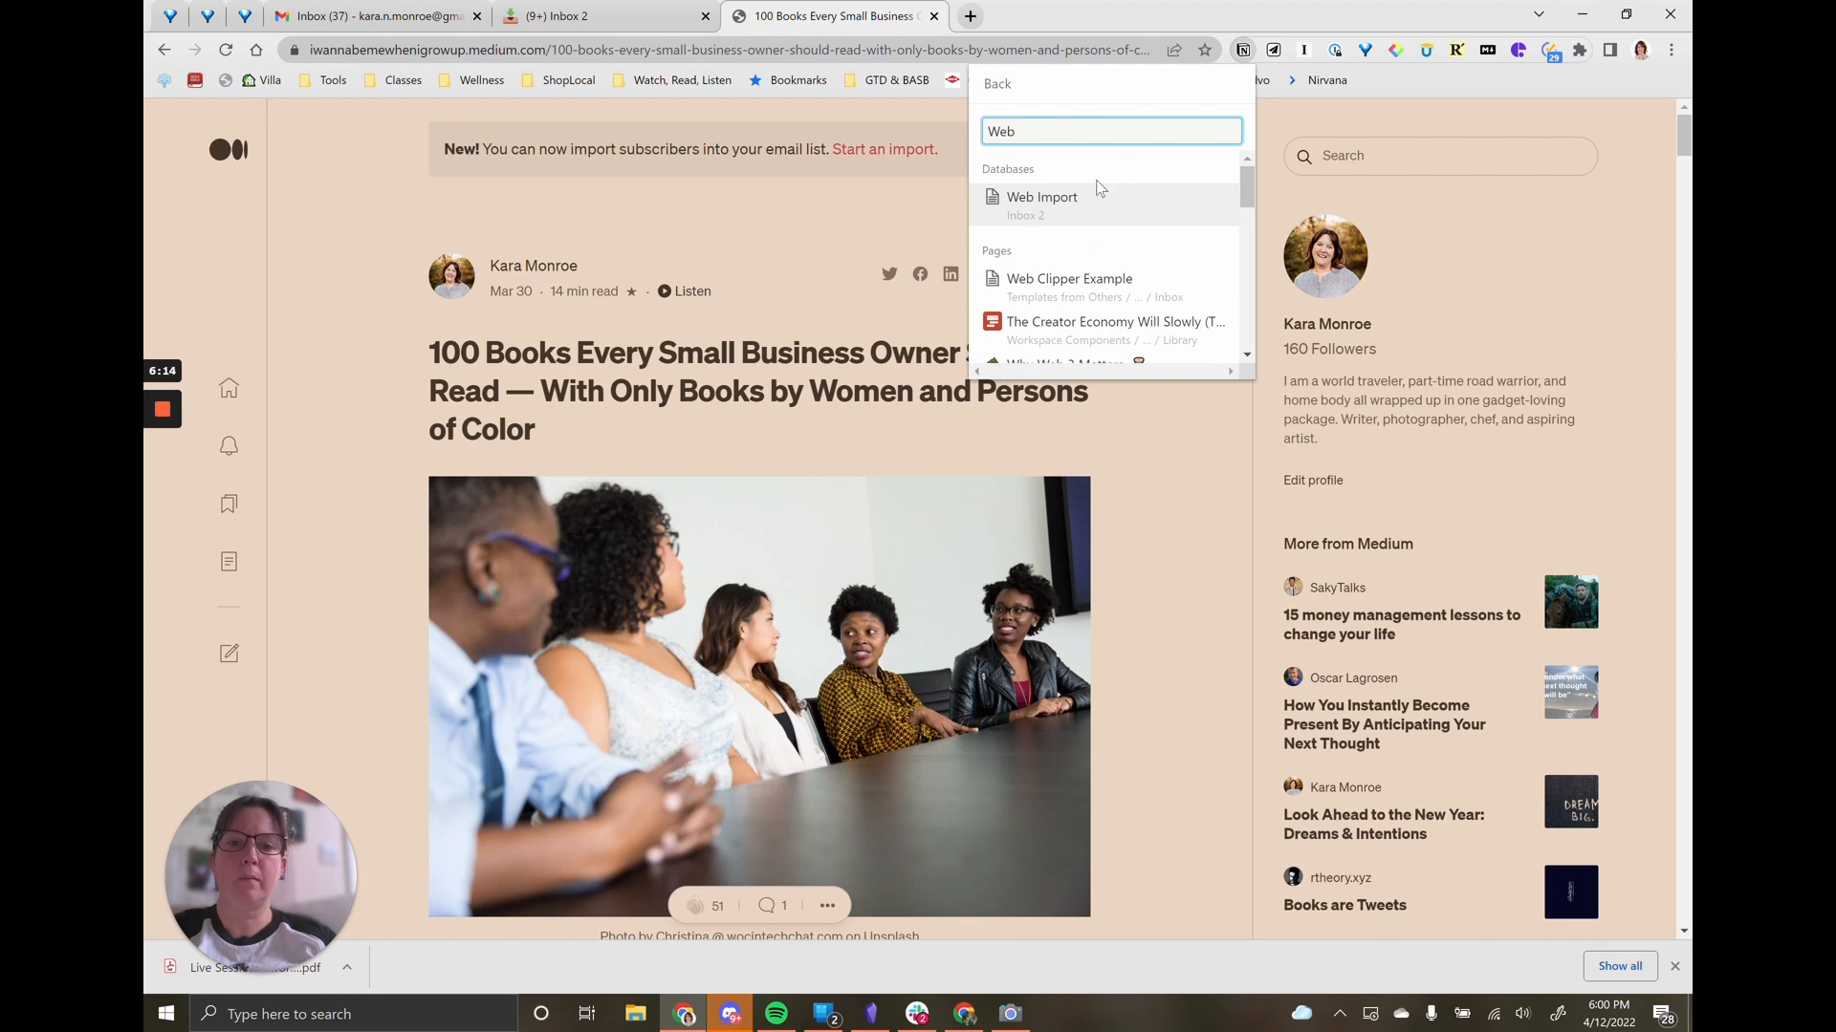
click(1071, 204)
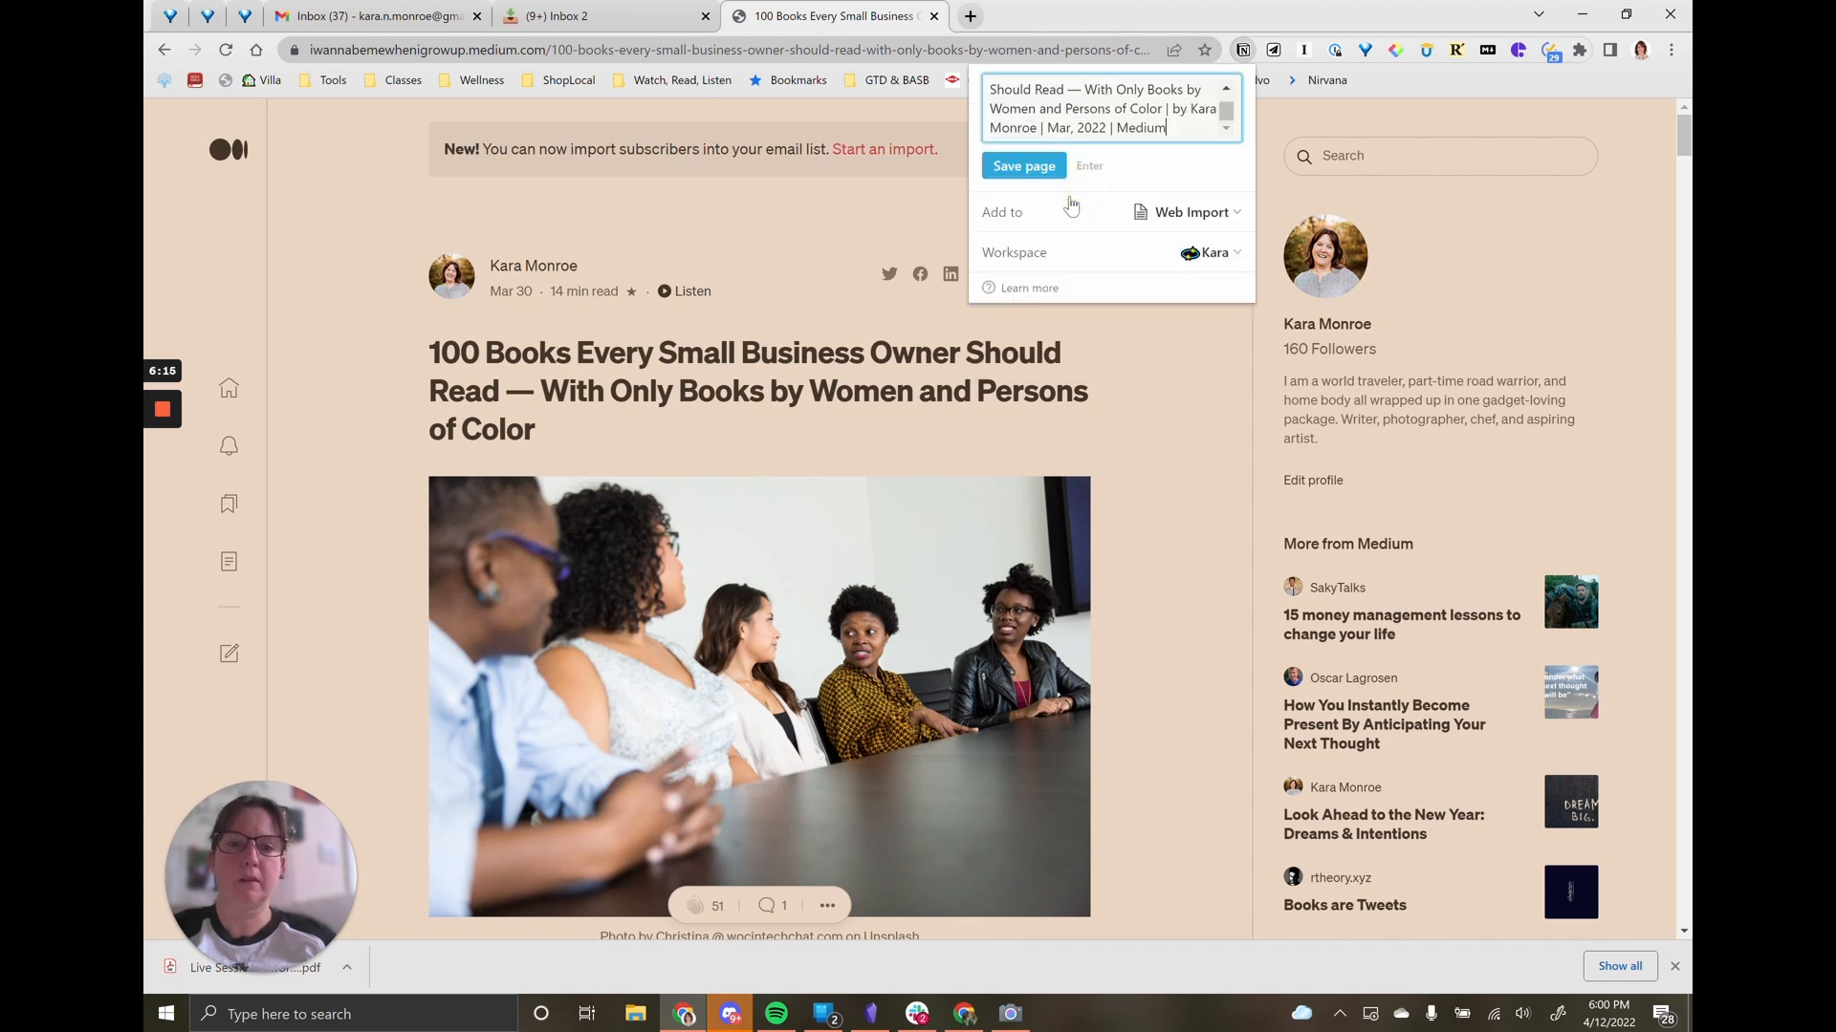
click(1025, 170)
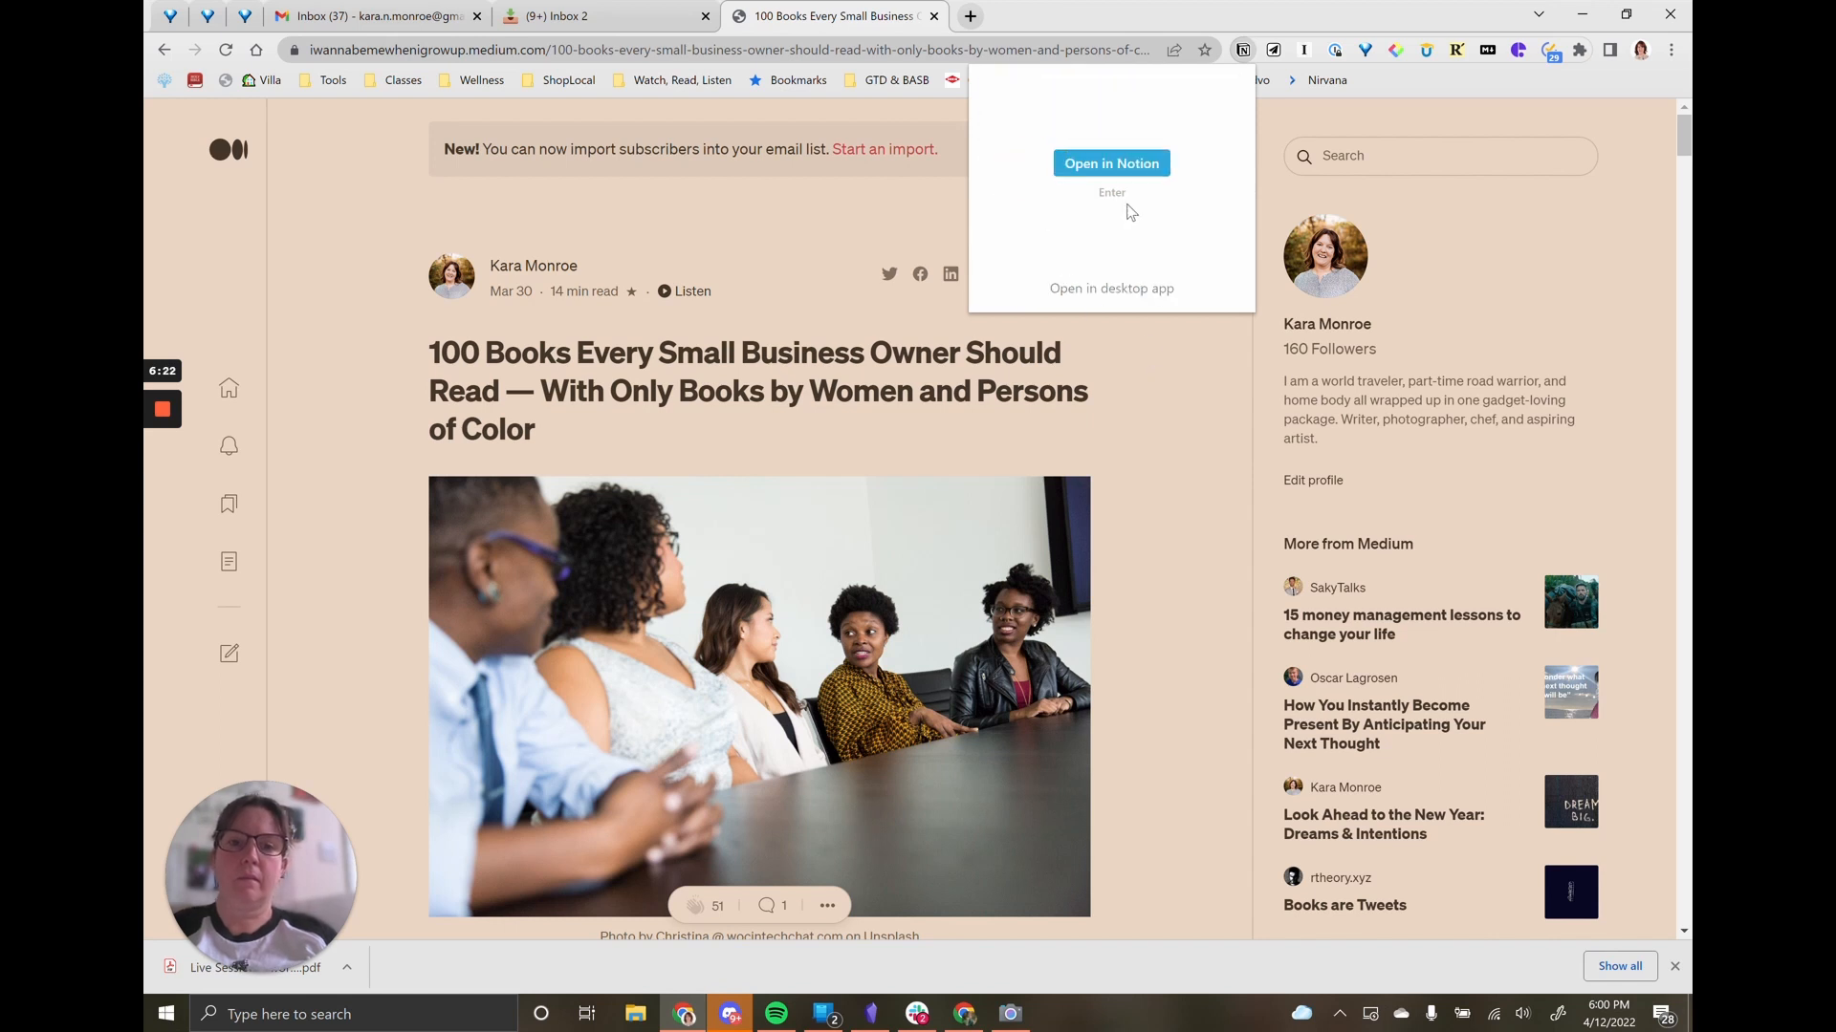
click(1182, 387)
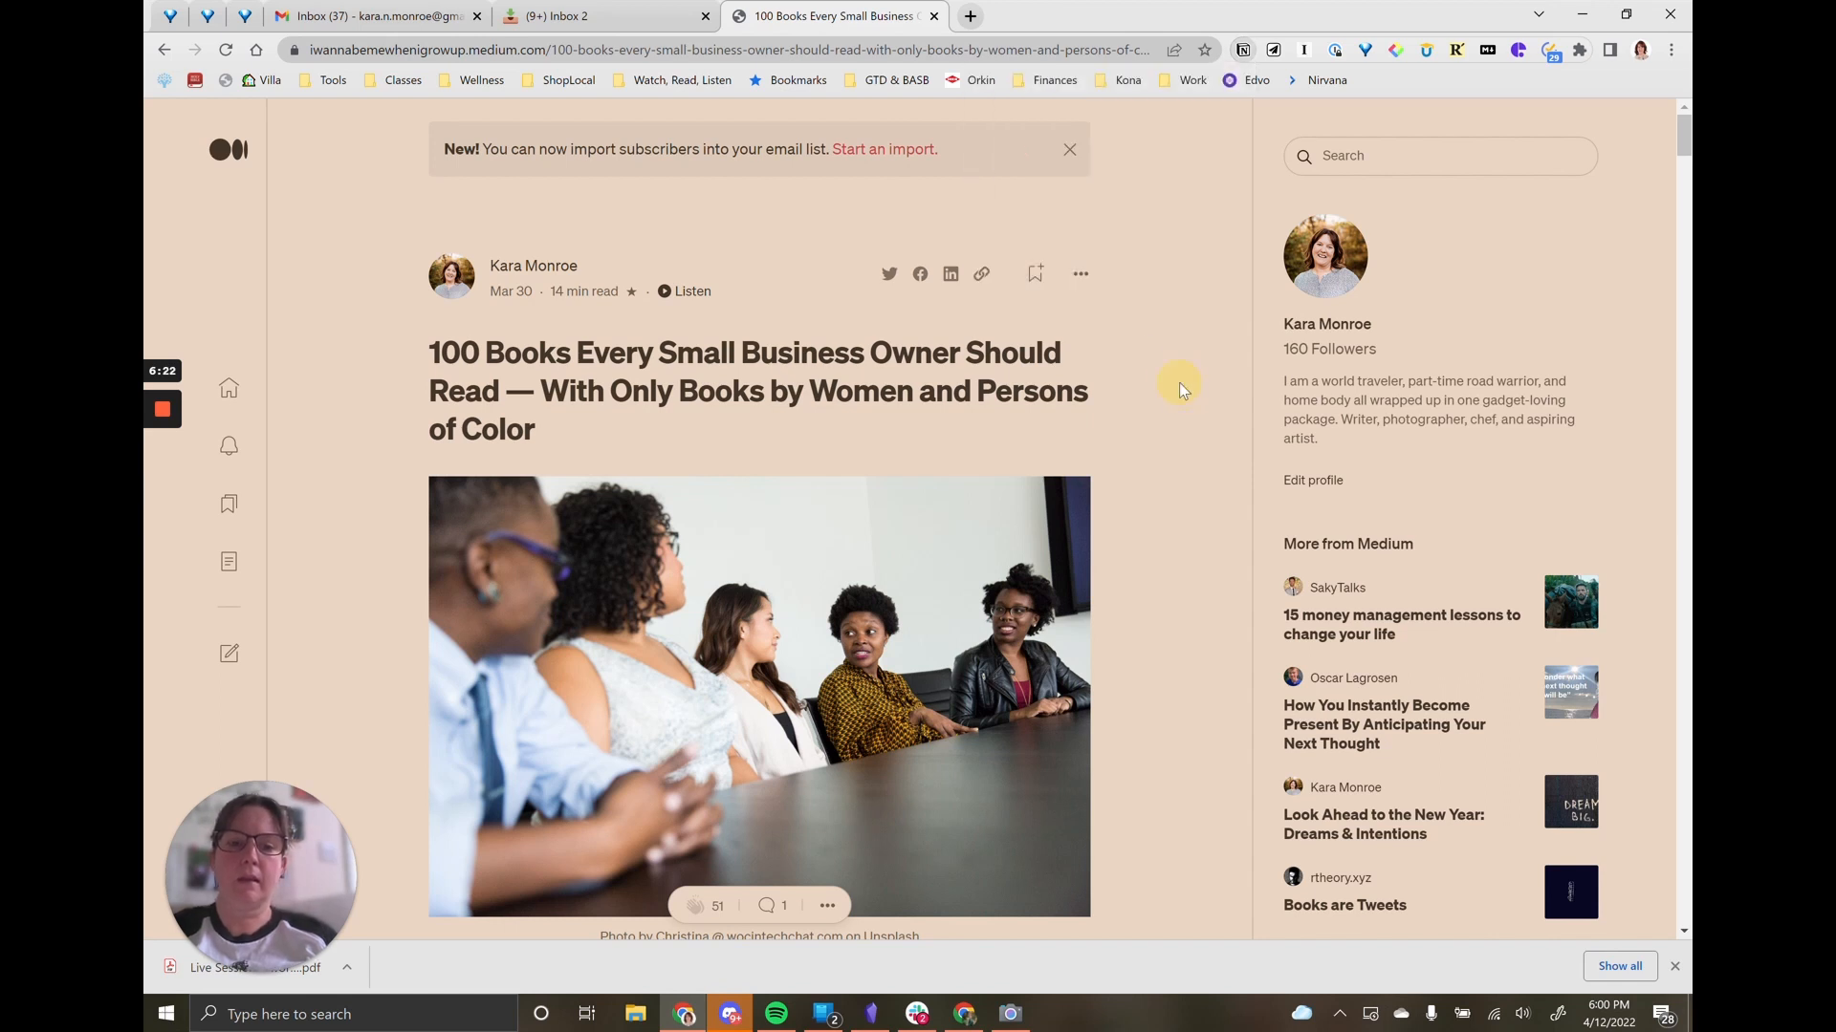
Step: Open the recommended articles "15 money management lessons to change your life" and "From Dreams to Reality March 2022" and clip each to Web Import
click(1334, 620)
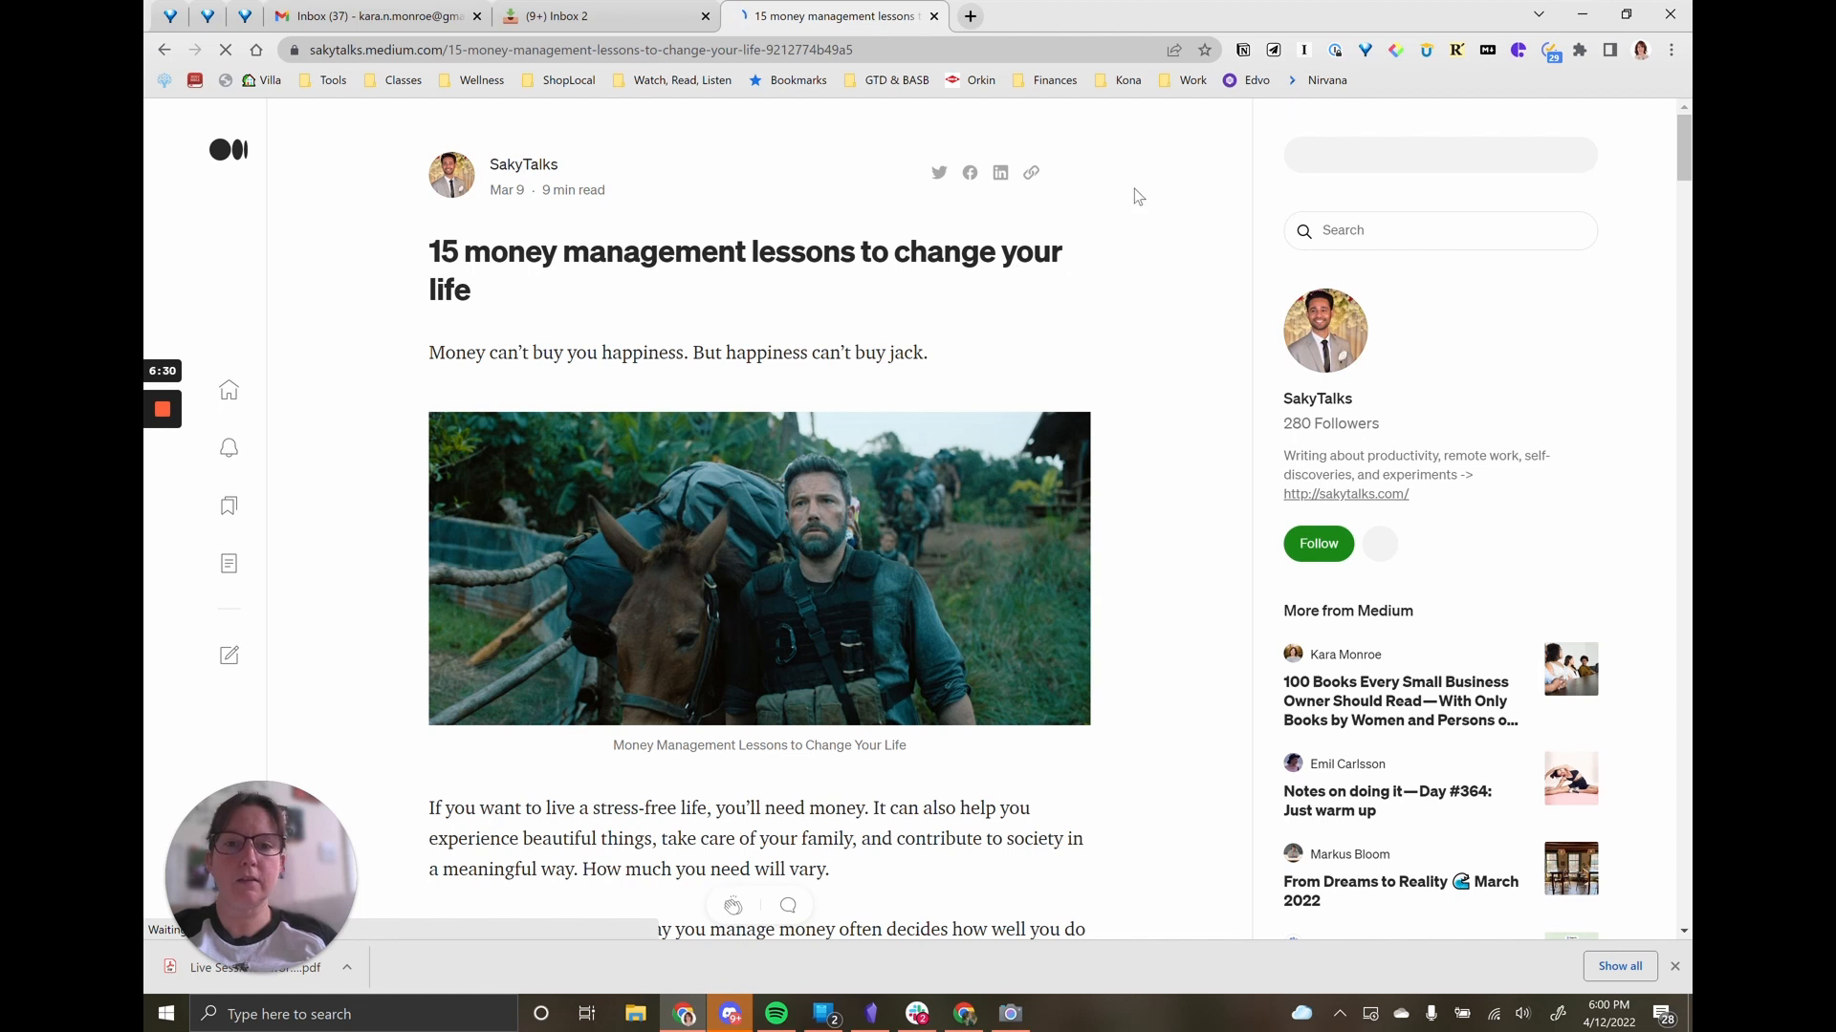
click(1240, 51)
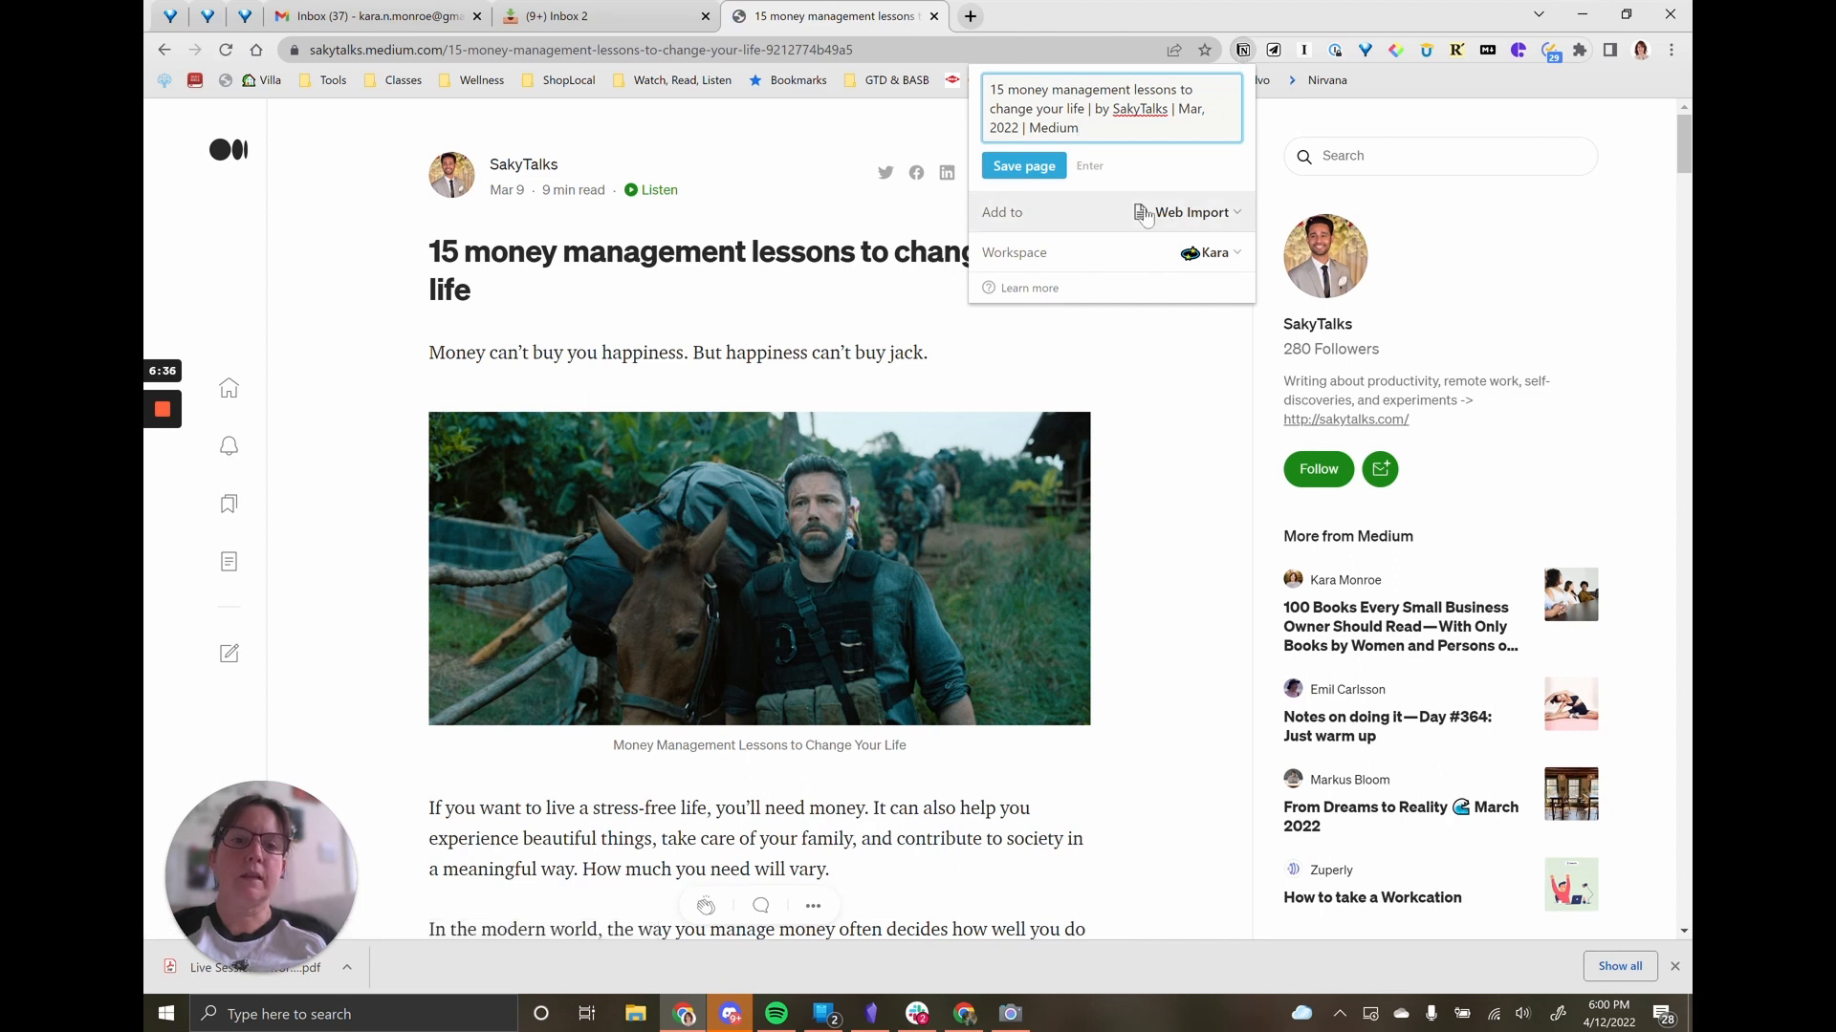
click(1015, 169)
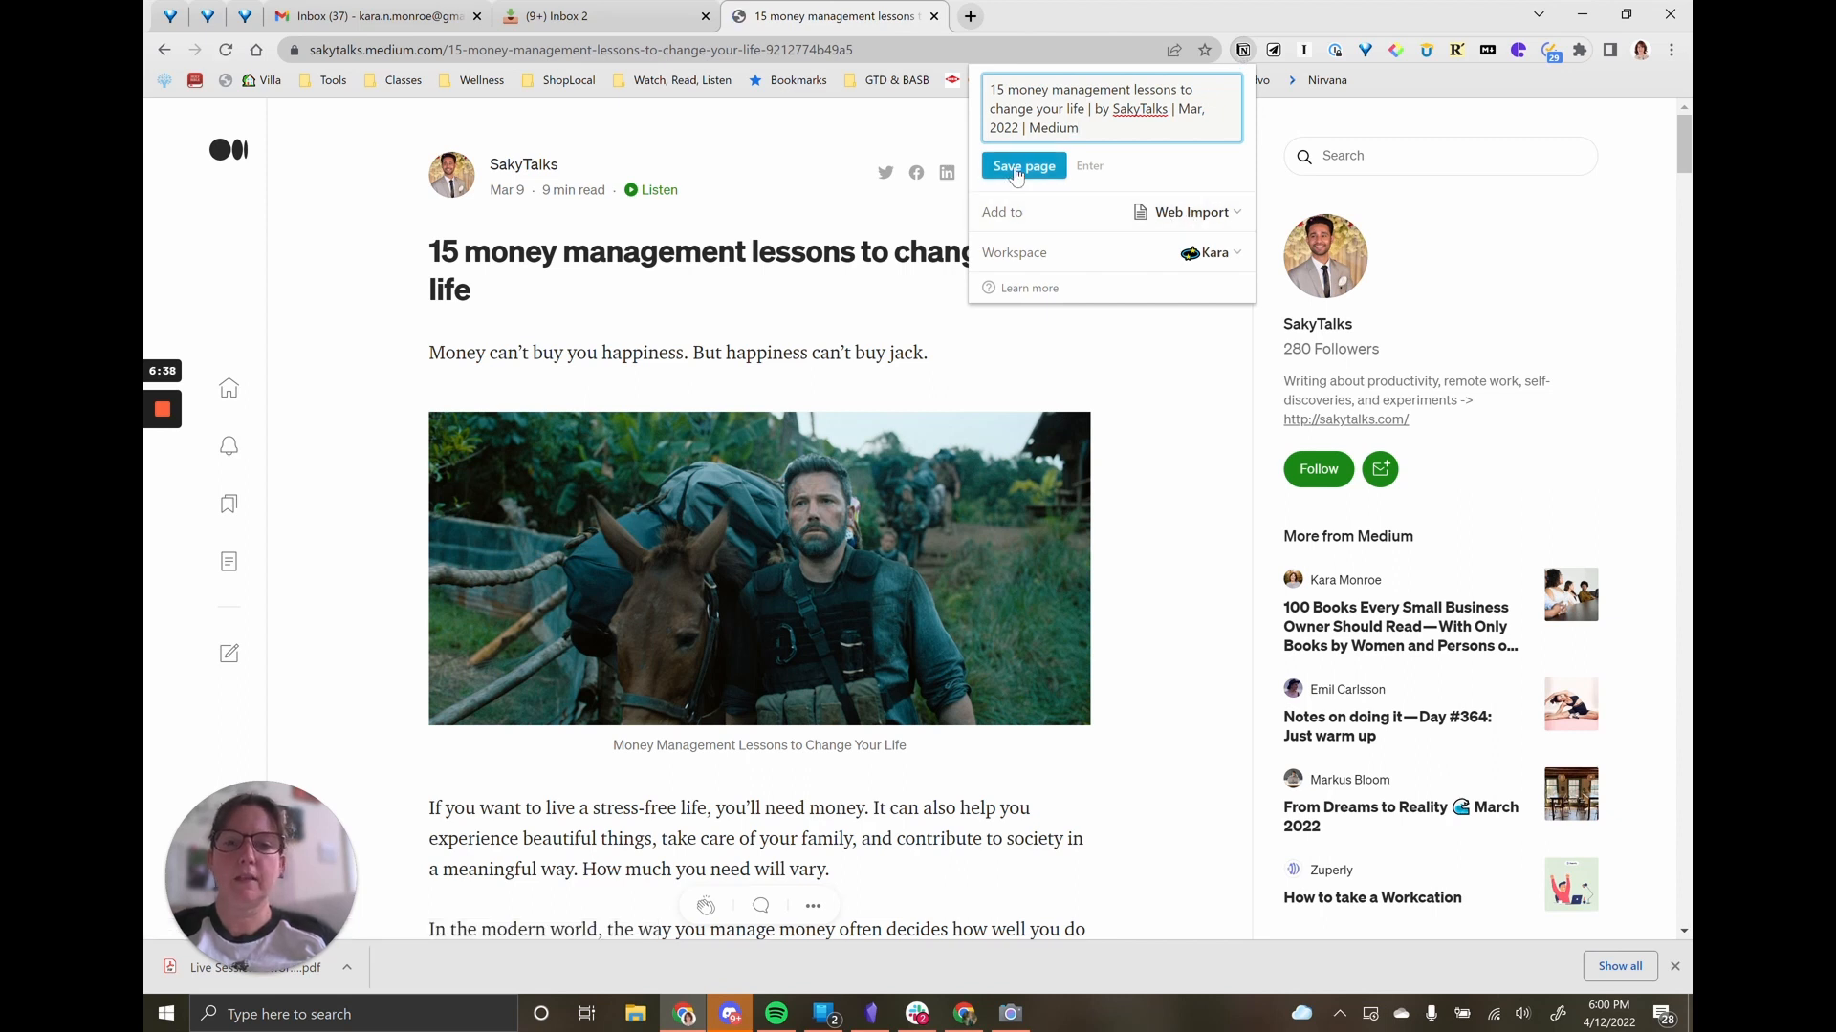
click(918, 291)
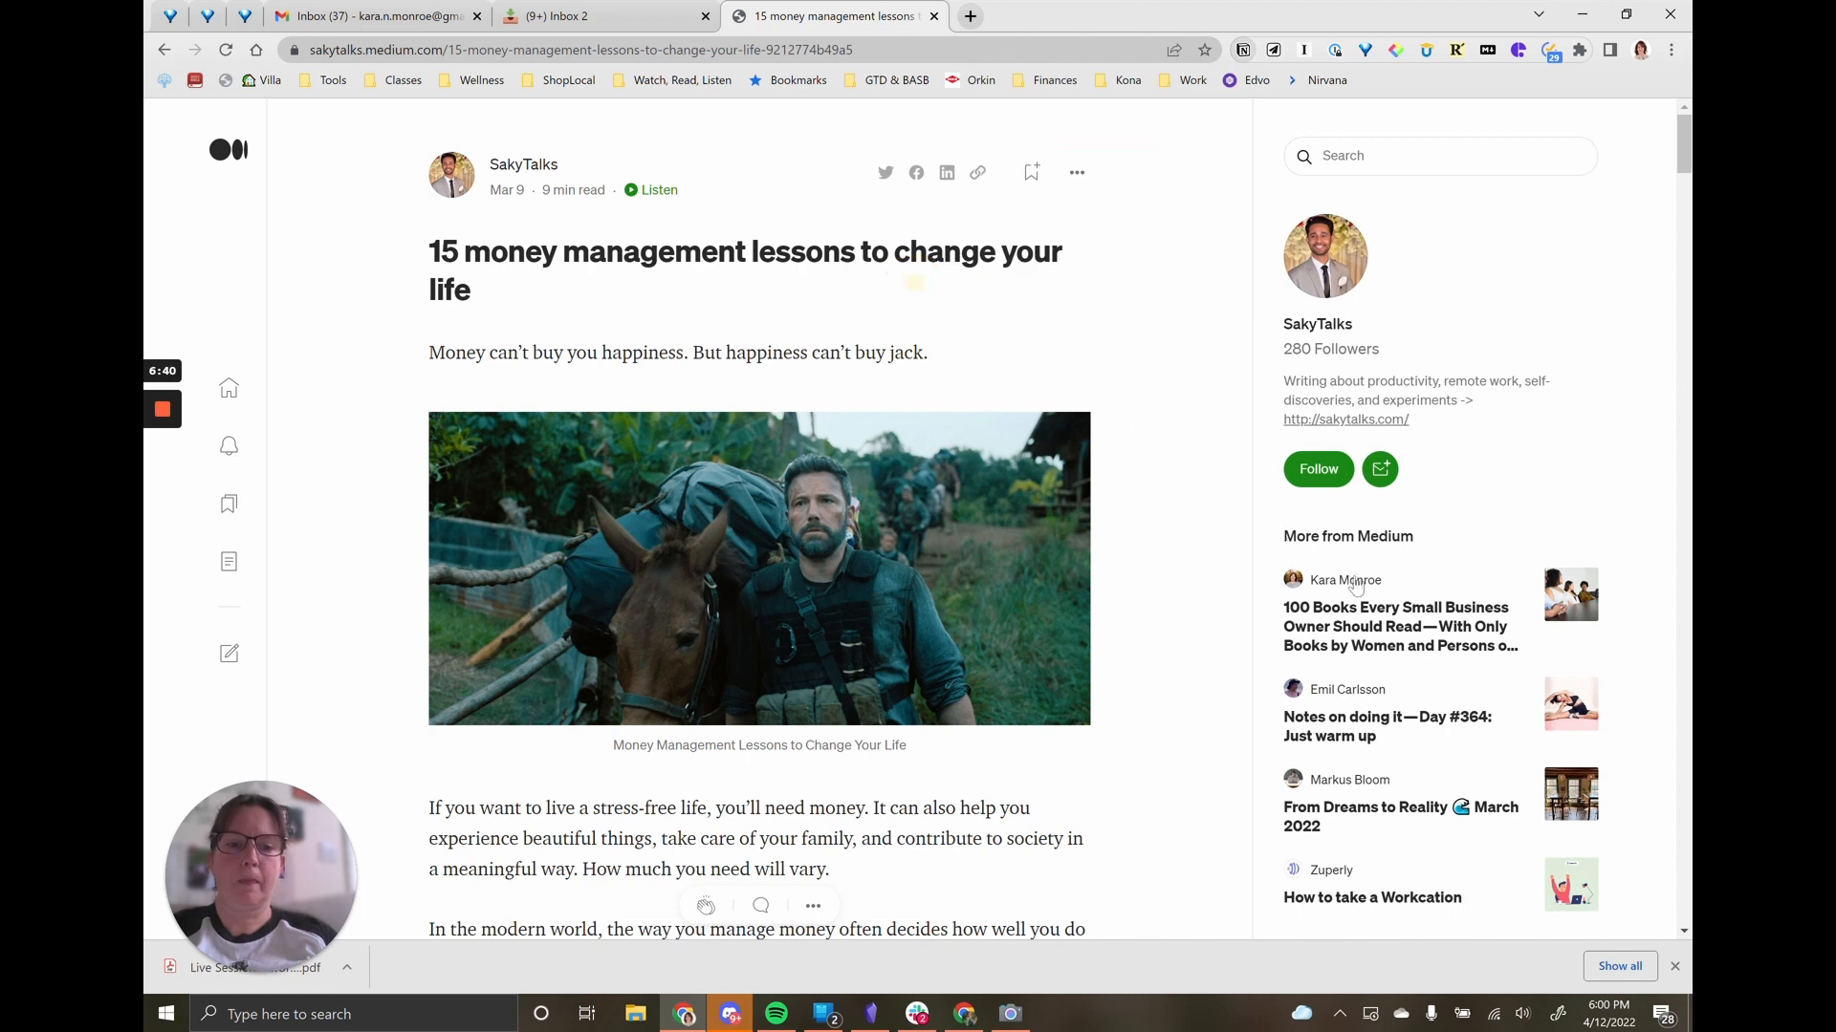
click(1377, 814)
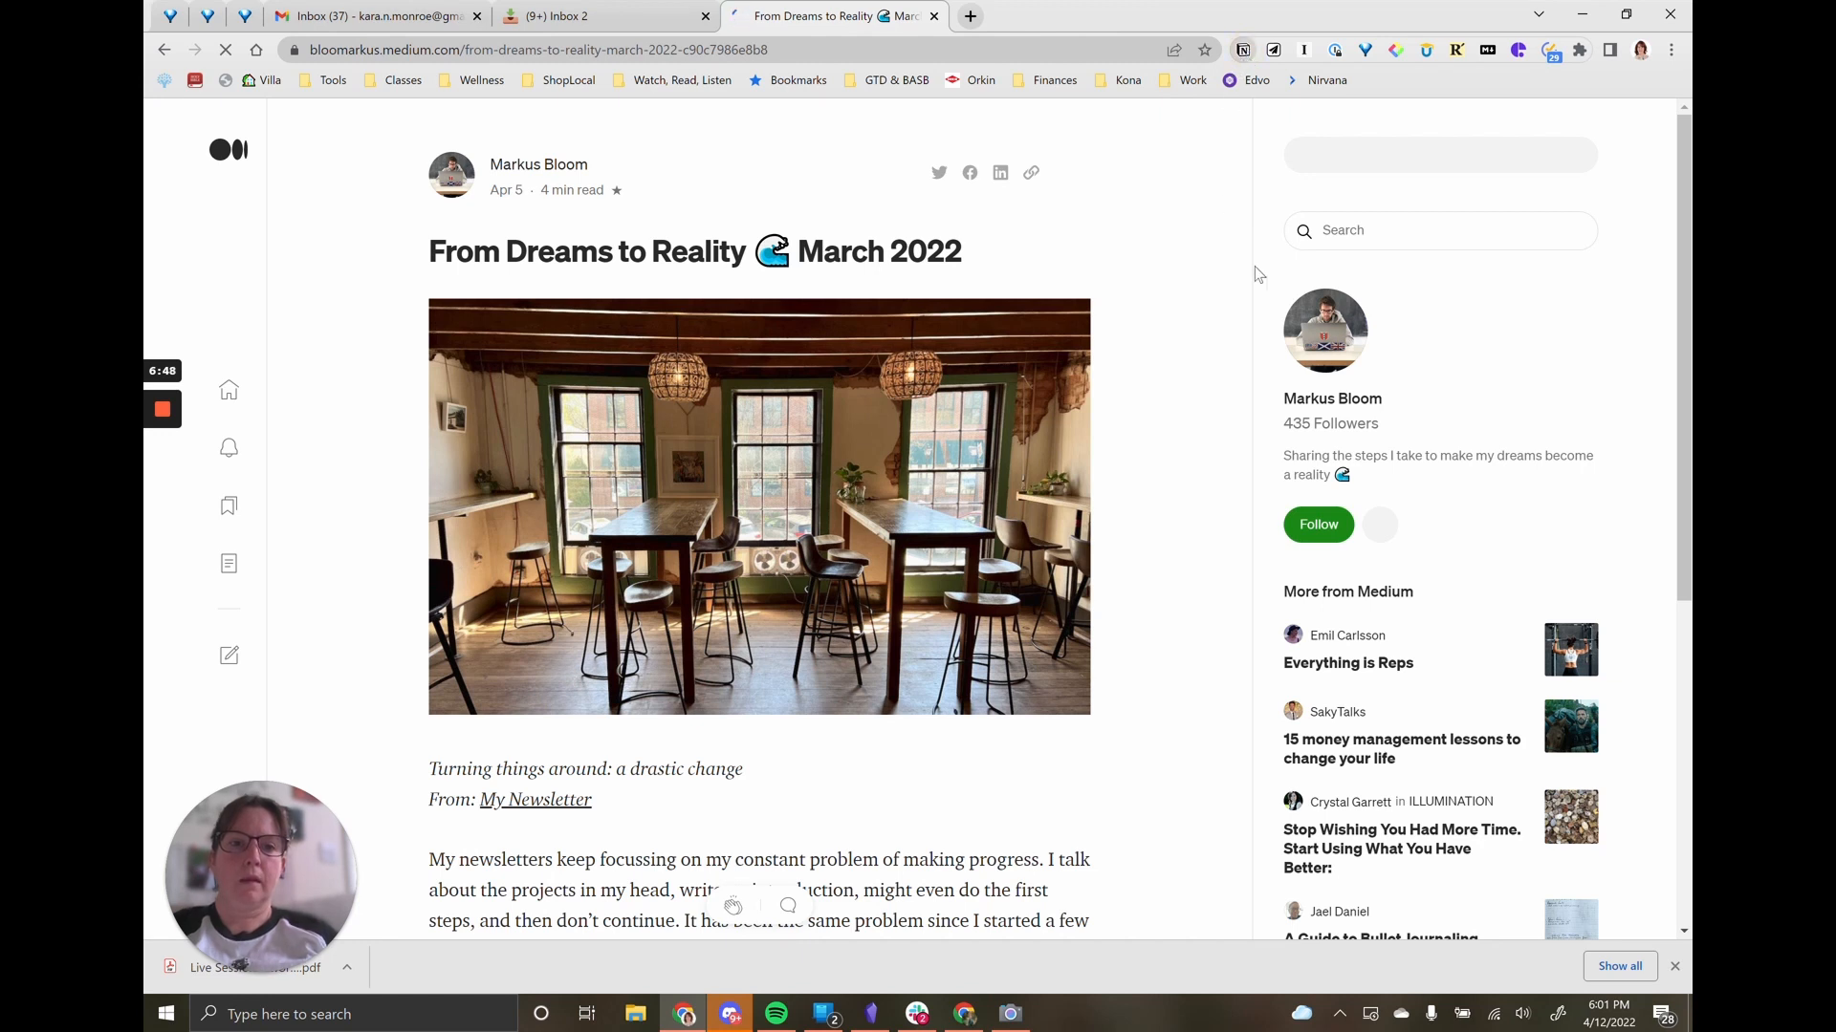
click(1021, 163)
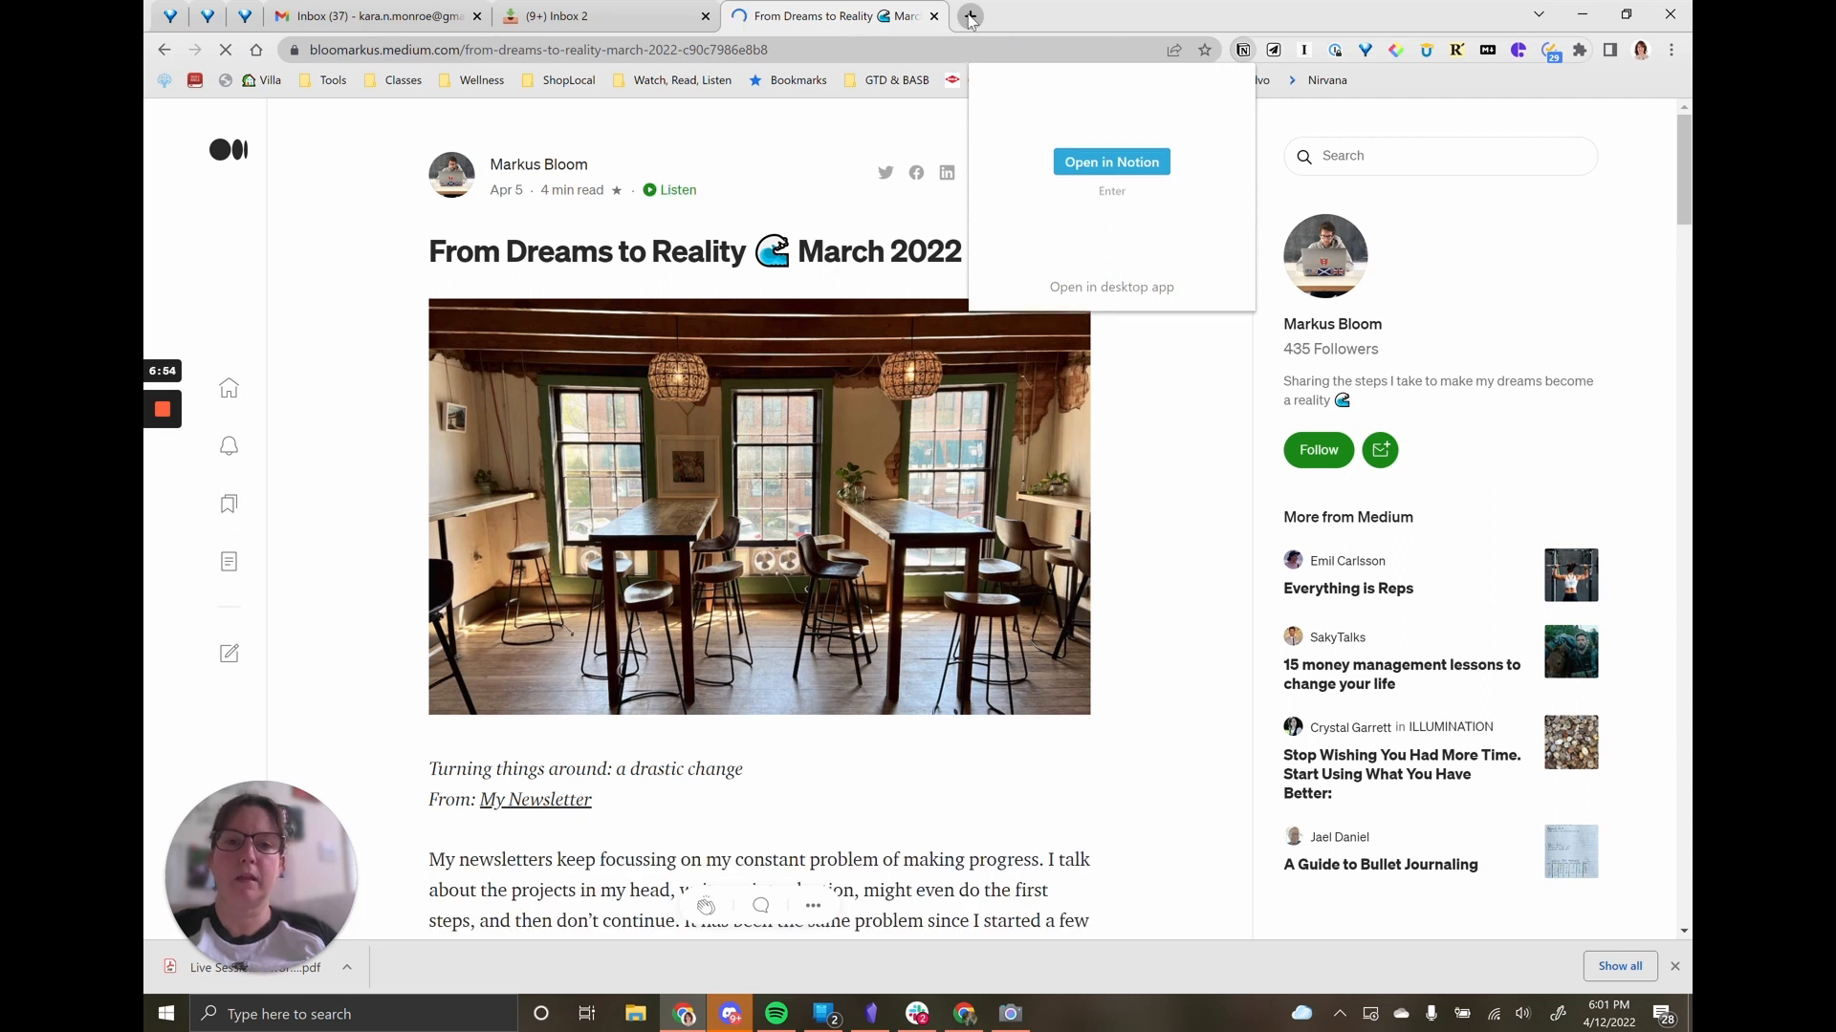
Step: Open the Twitter home feed in a new browser tab
click(971, 16)
text(tw)
key(Return)
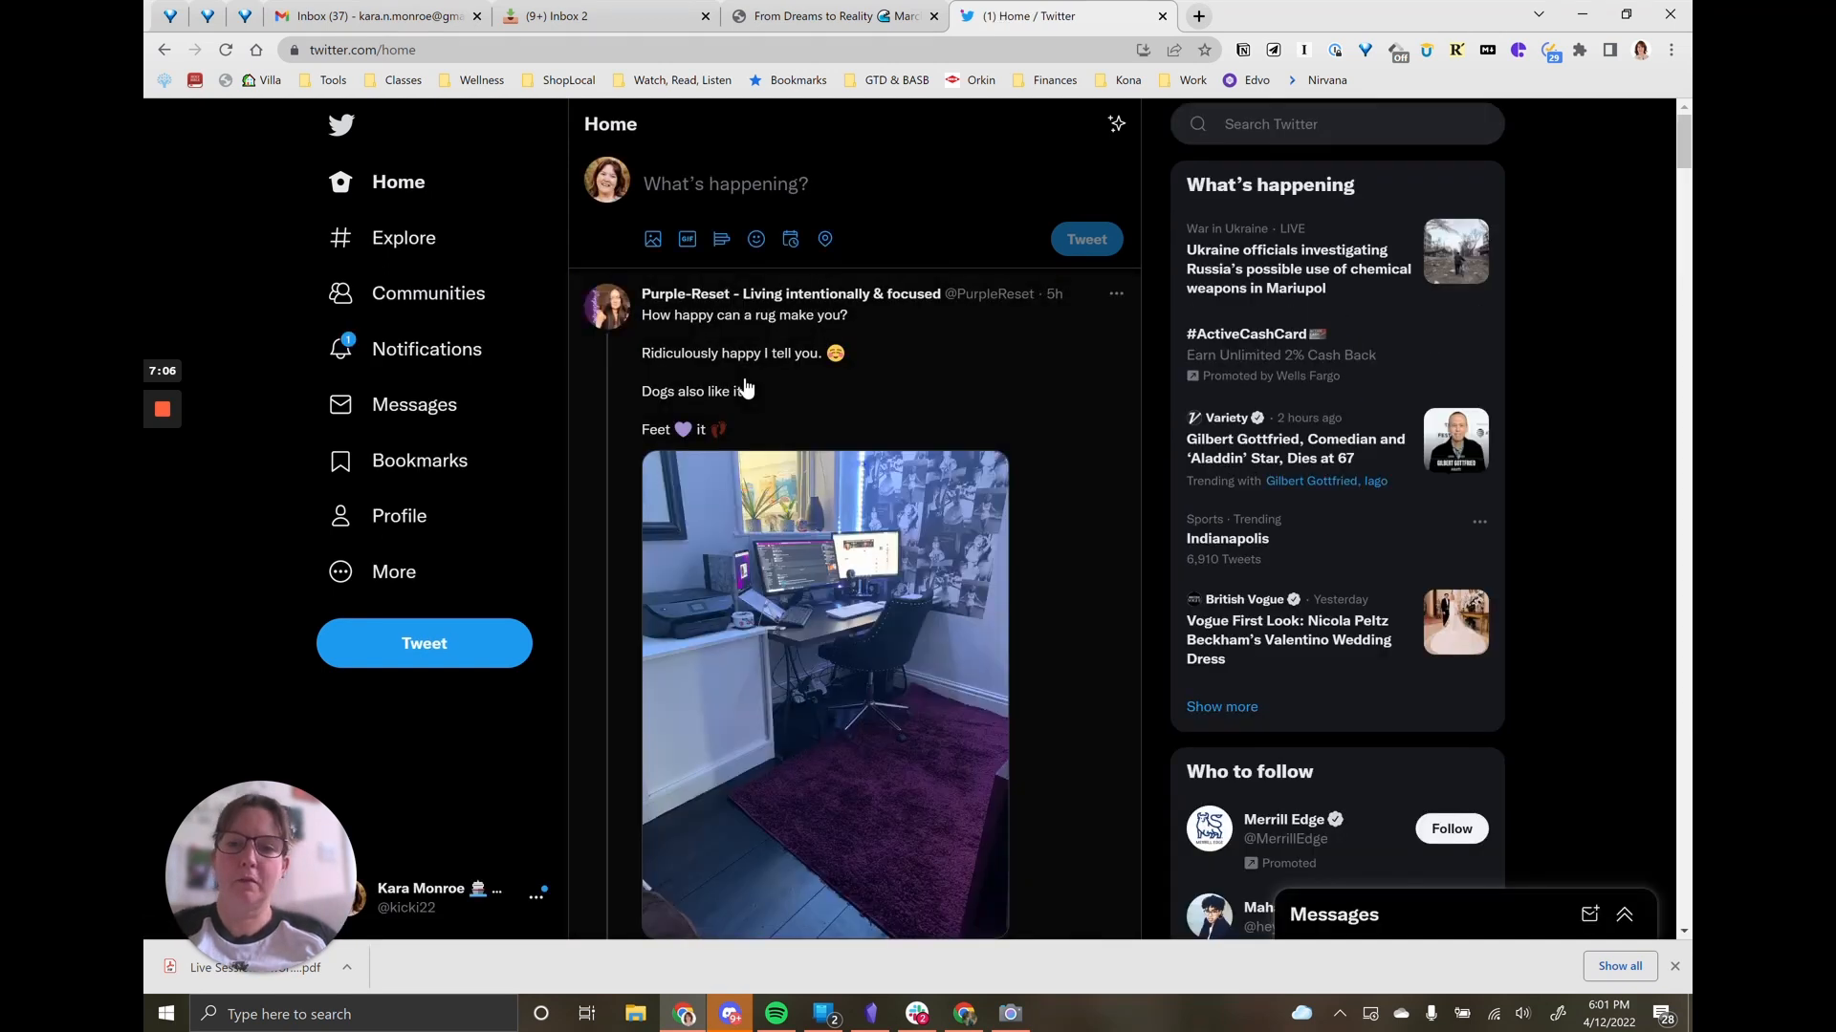
Step: Open Purple-Reset's tweet "How happy can a rug make you?" from its profile and clip it to the Web Import database
click(792, 294)
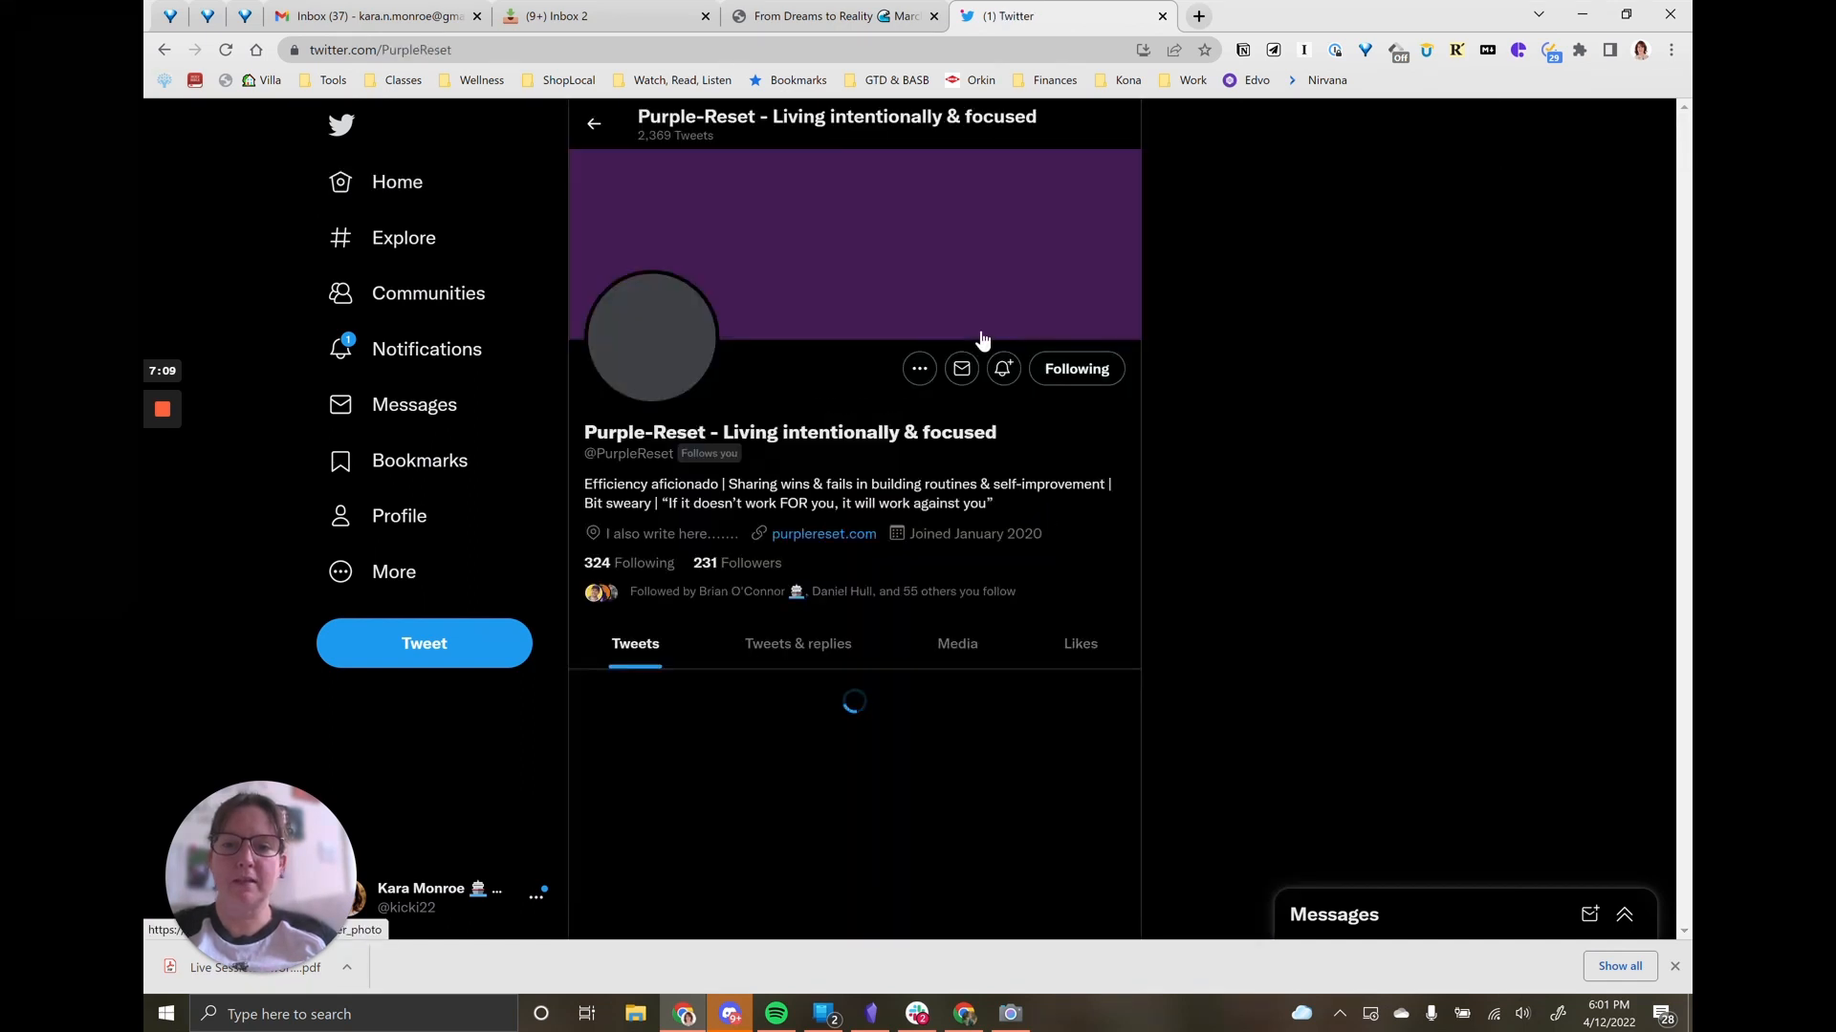
scroll(945, 395, down, 1)
scroll(943, 400, down, 6)
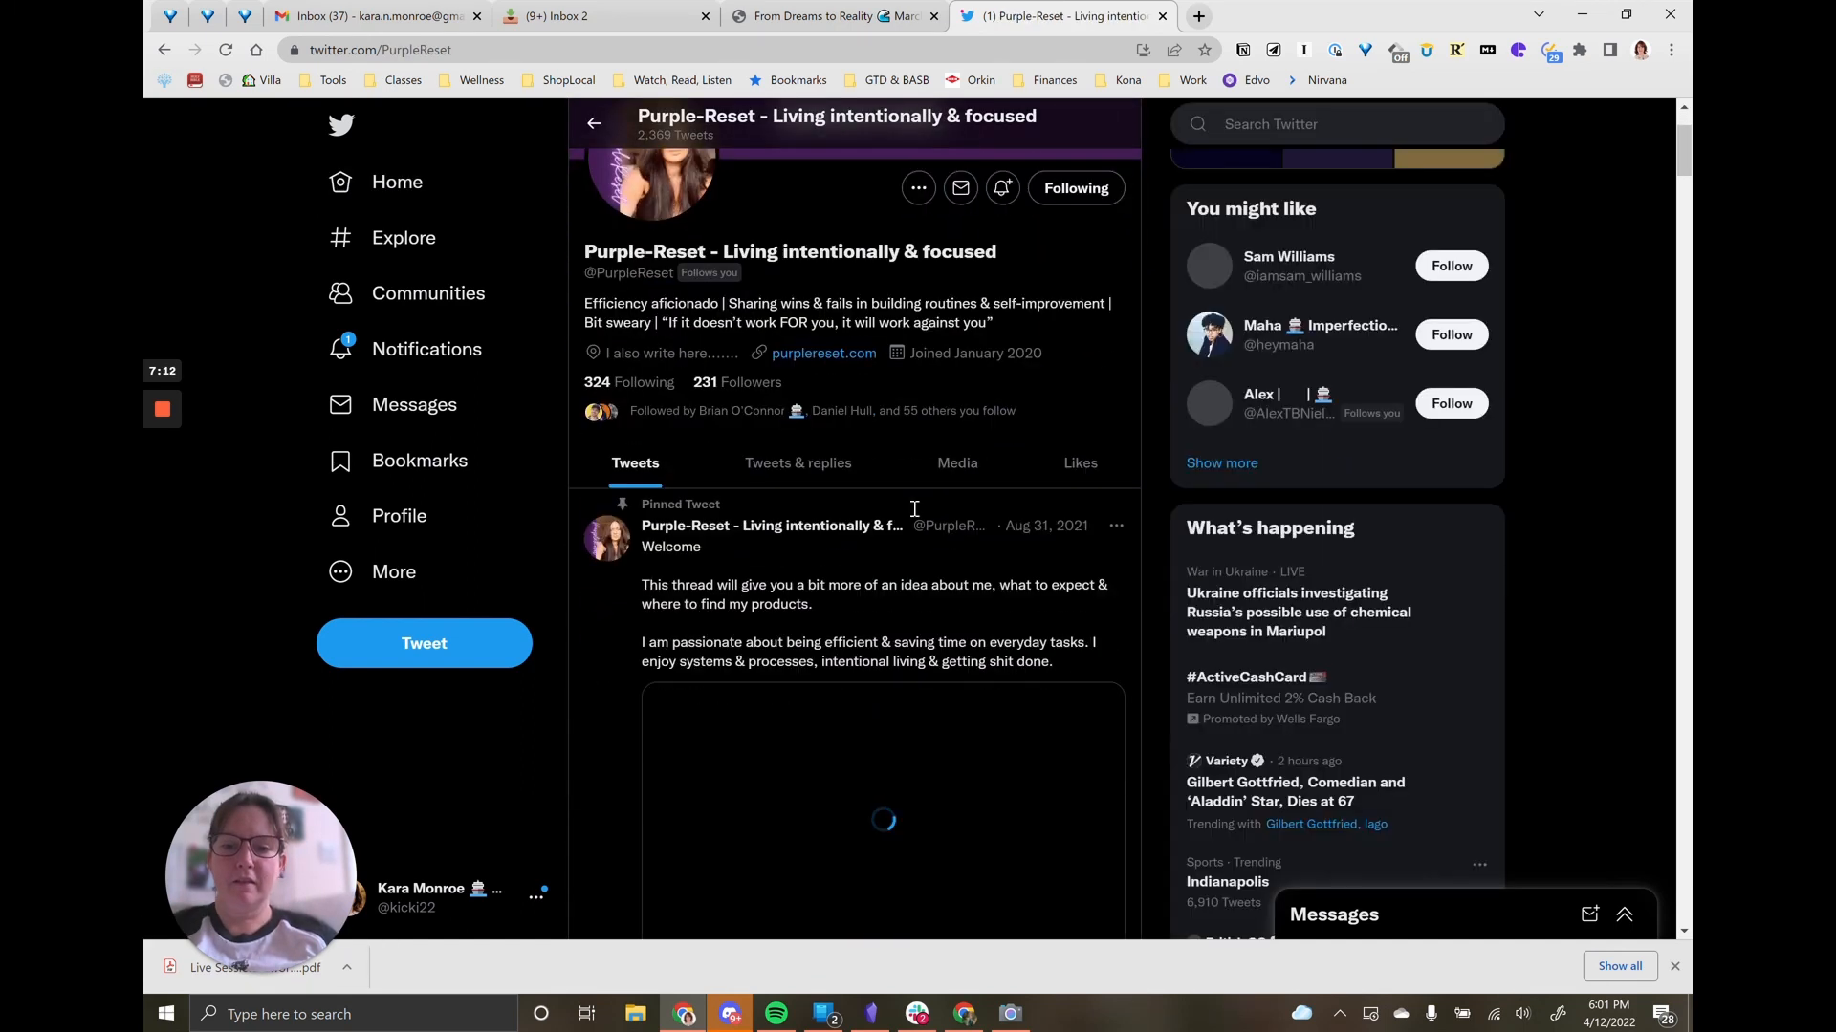
scroll(892, 609, down, 10)
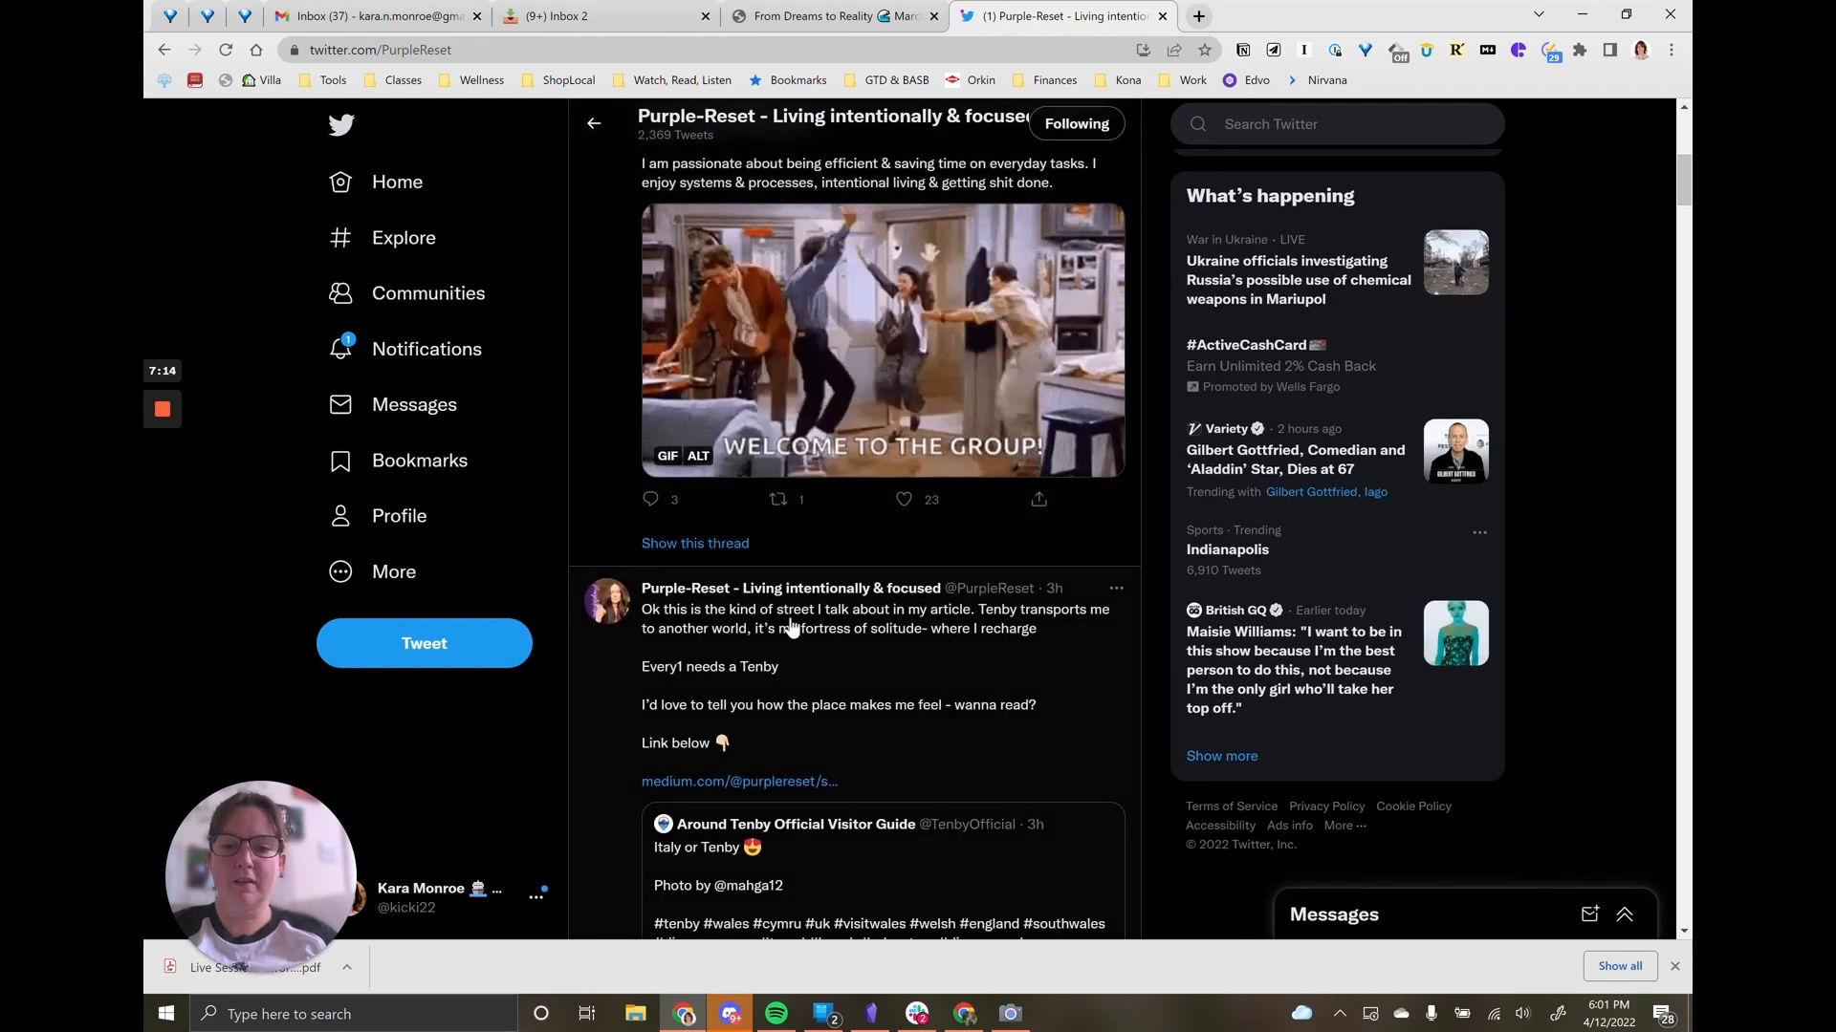
scroll(792, 626, down, 1)
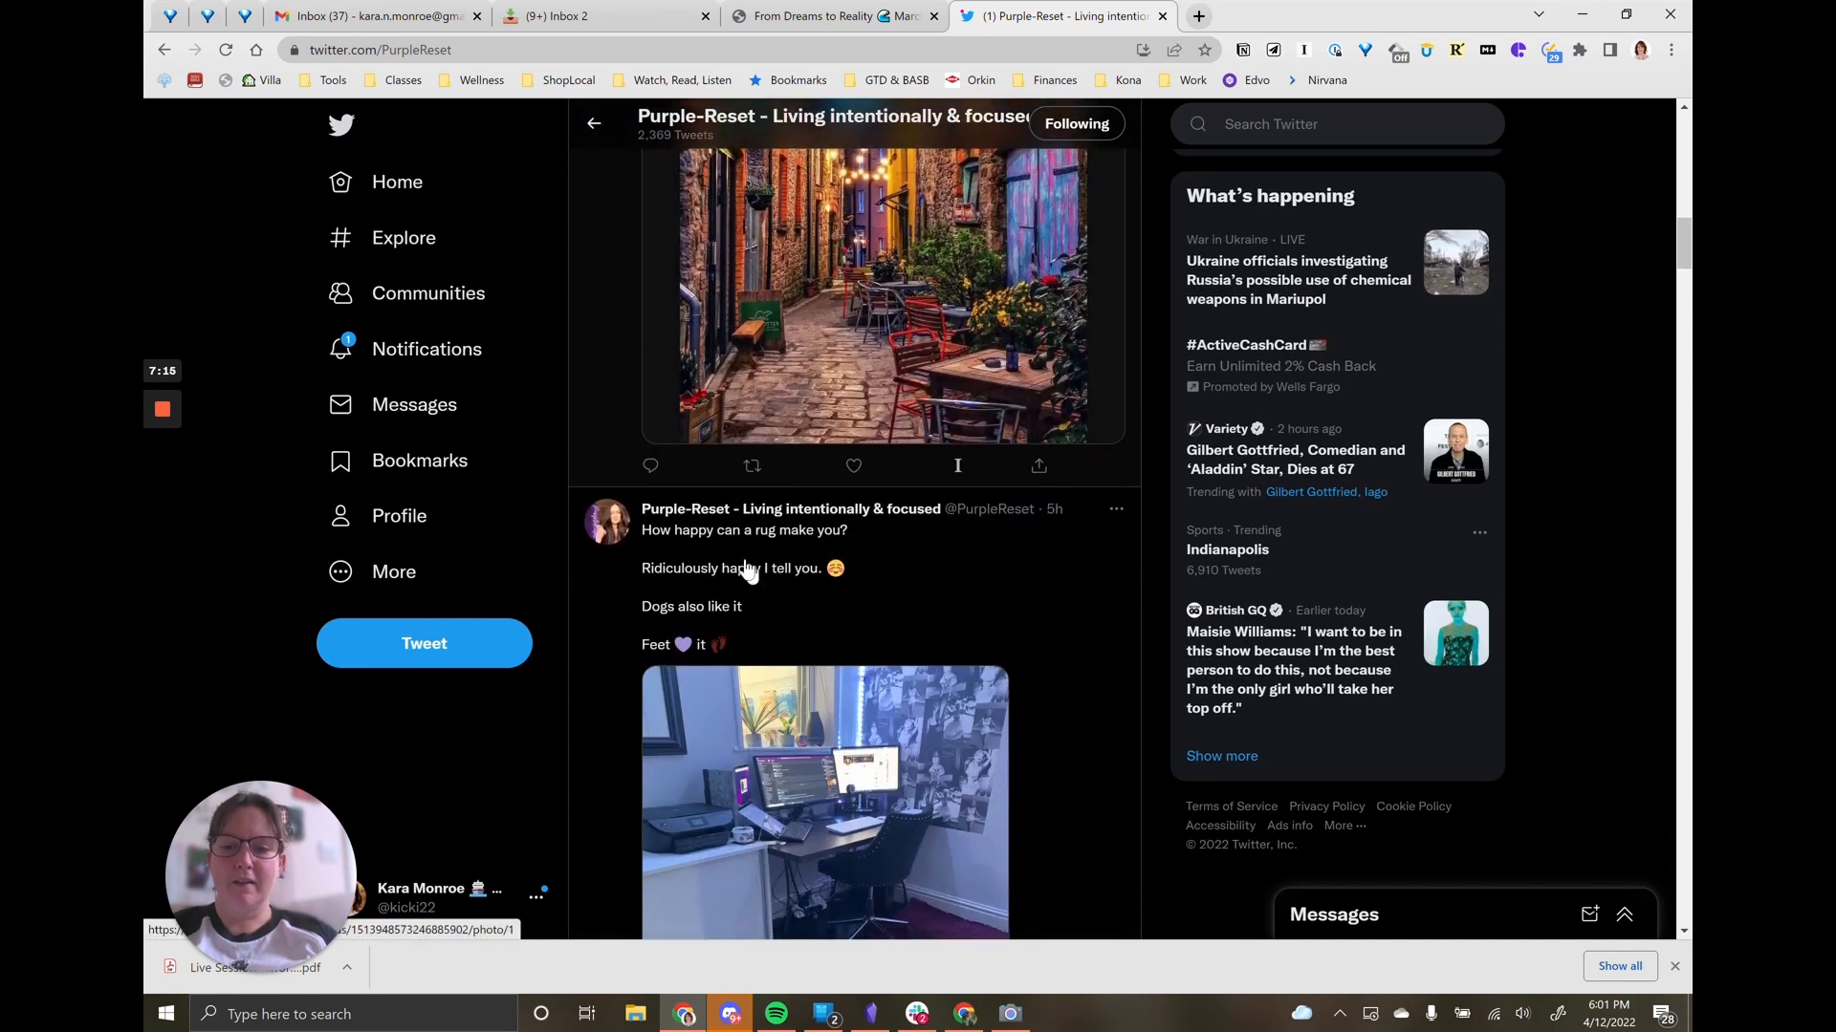
click(730, 526)
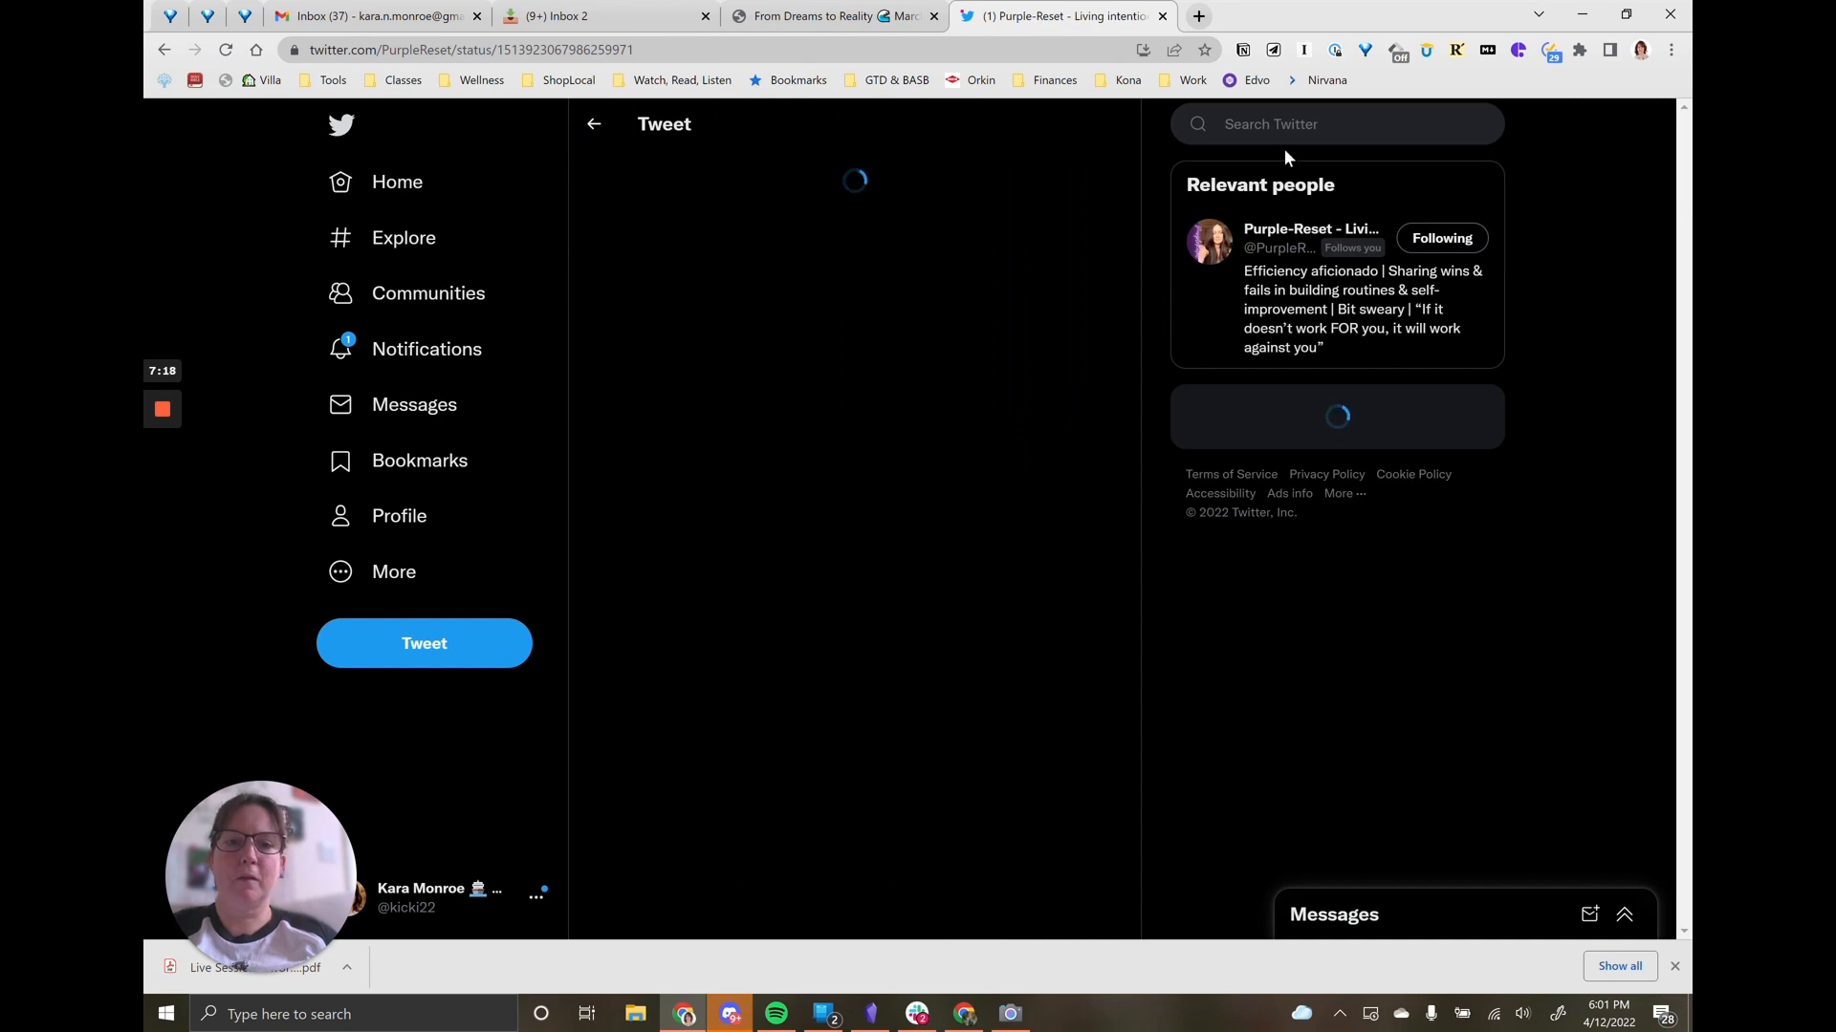
click(1242, 53)
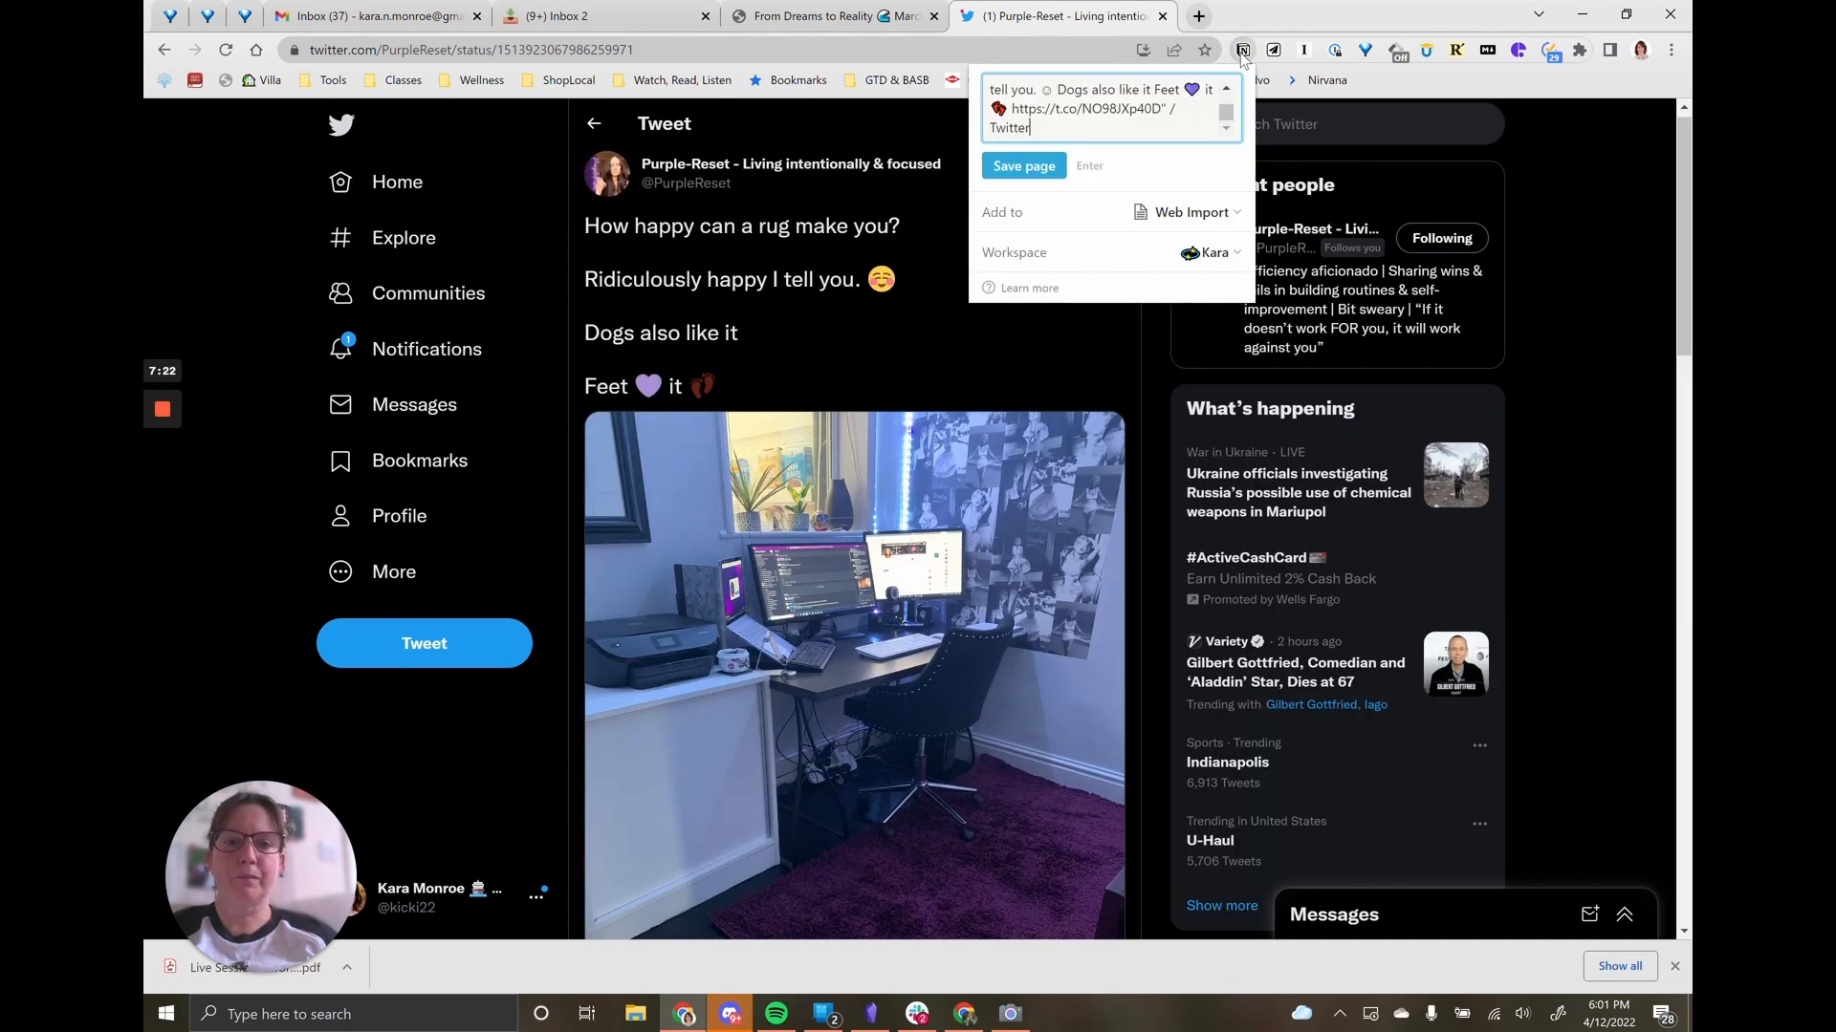
click(1036, 169)
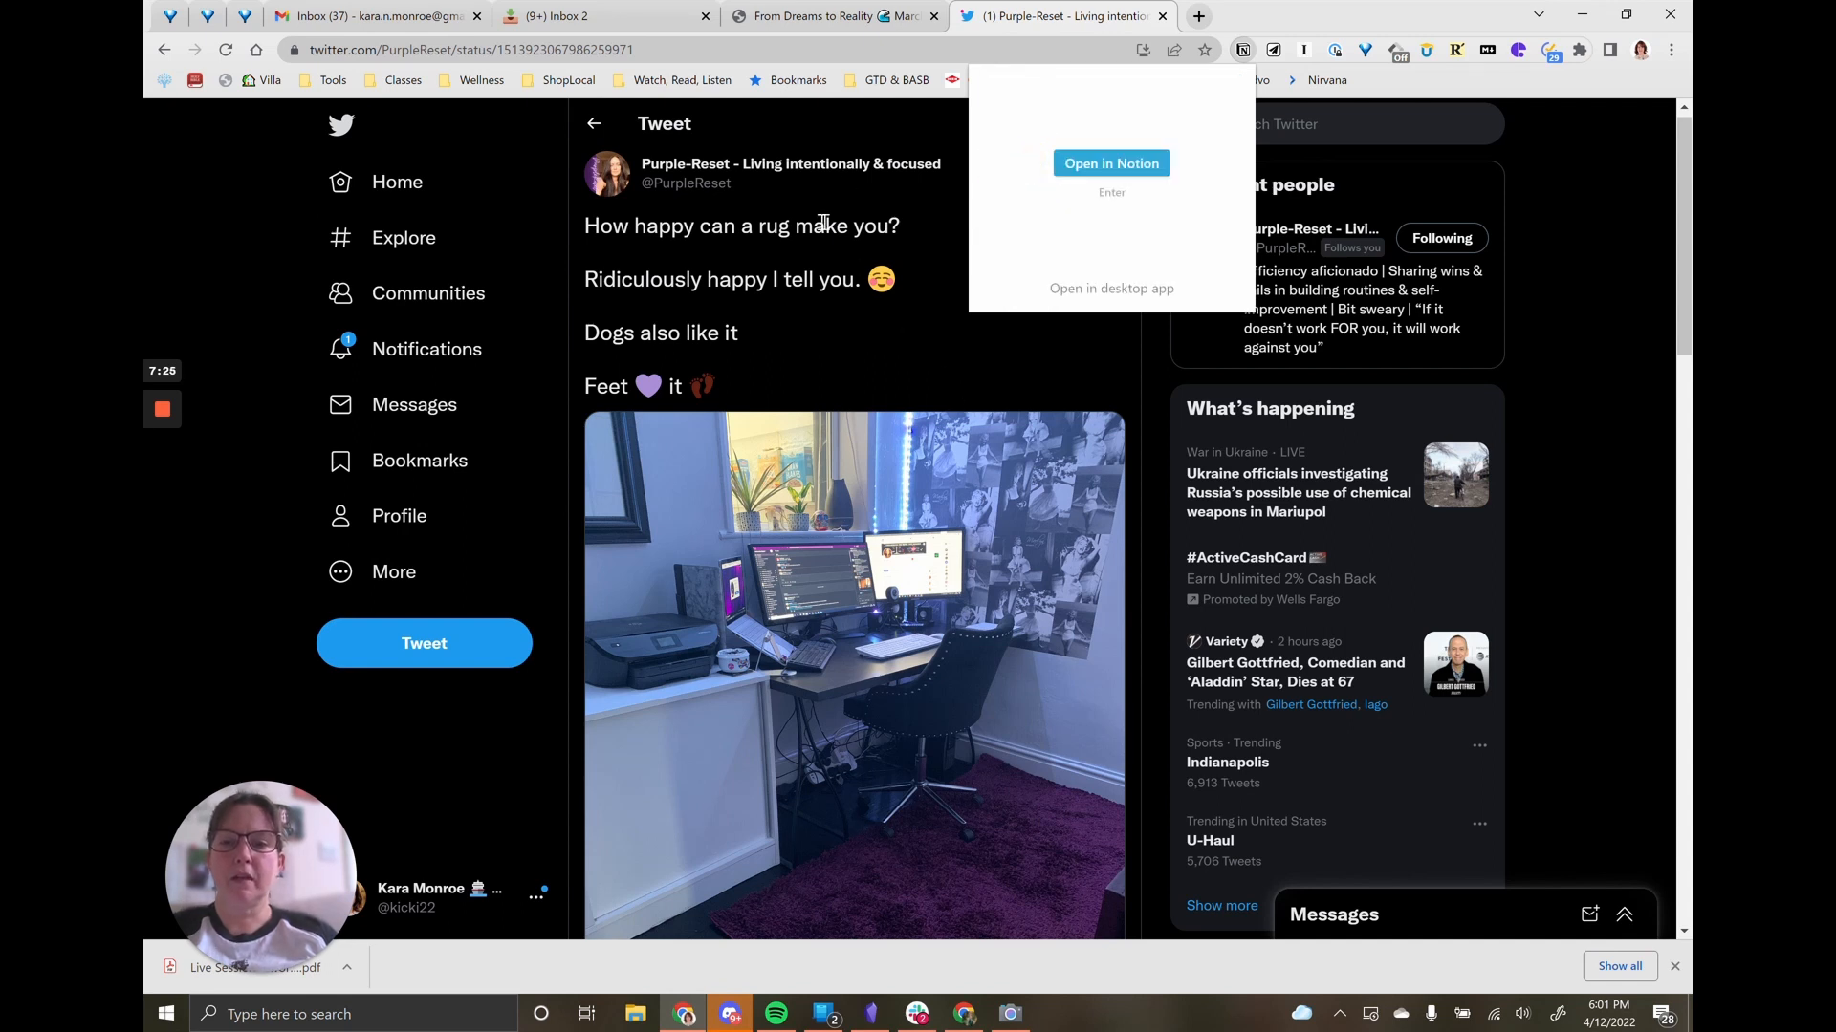
Step: Return to the Inbox 2 page in Notion and review the clipped entries in the Web Import table
click(565, 15)
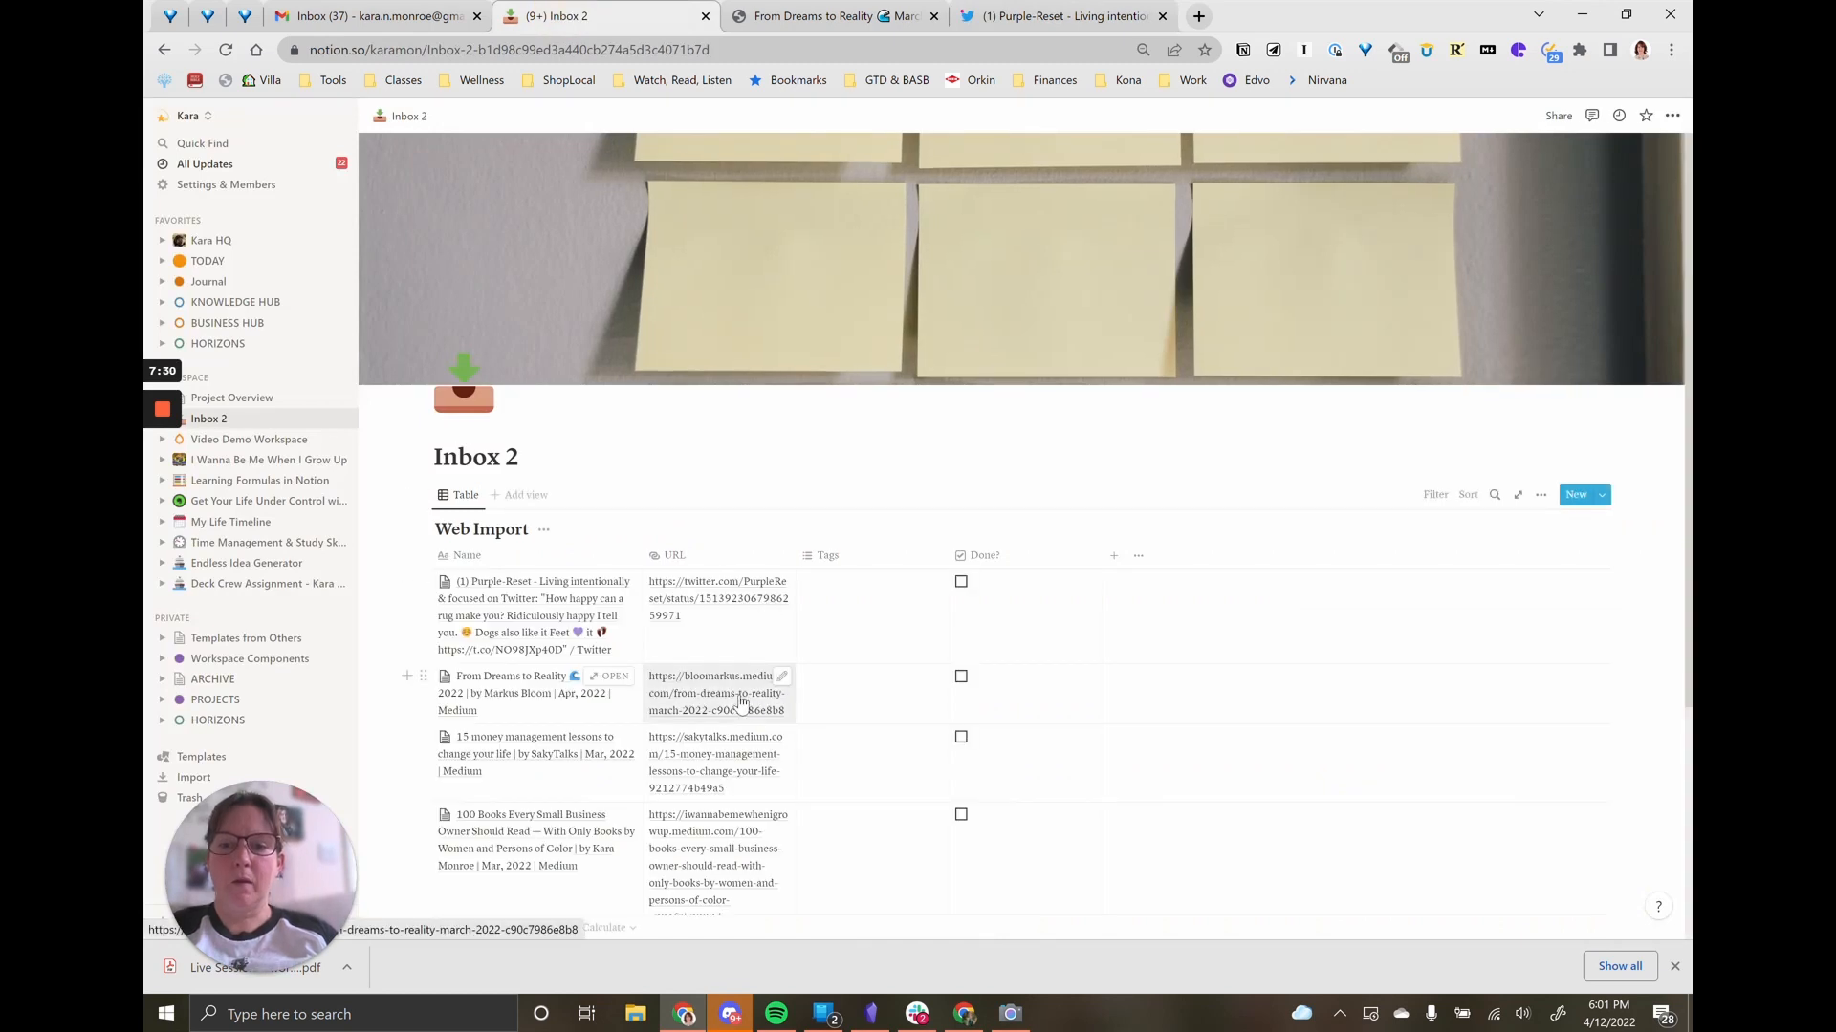
scroll(742, 703, down, 2)
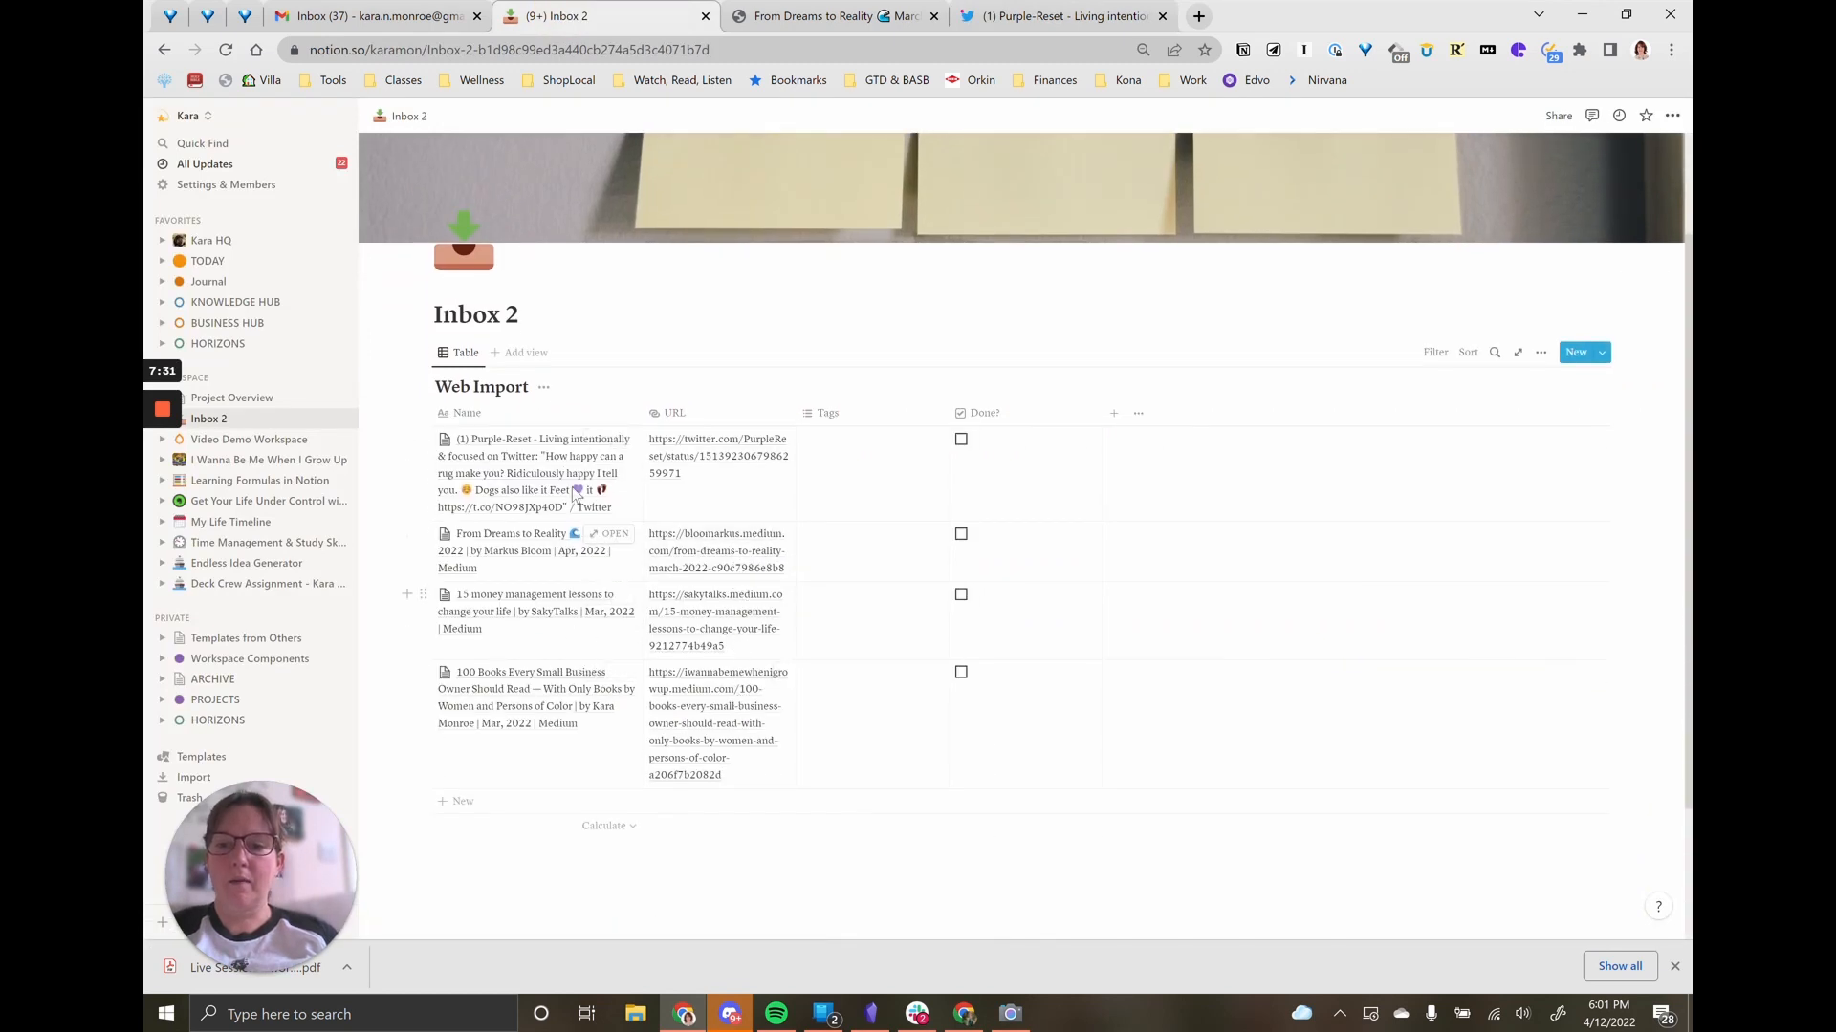
scroll(579, 680, down, 1)
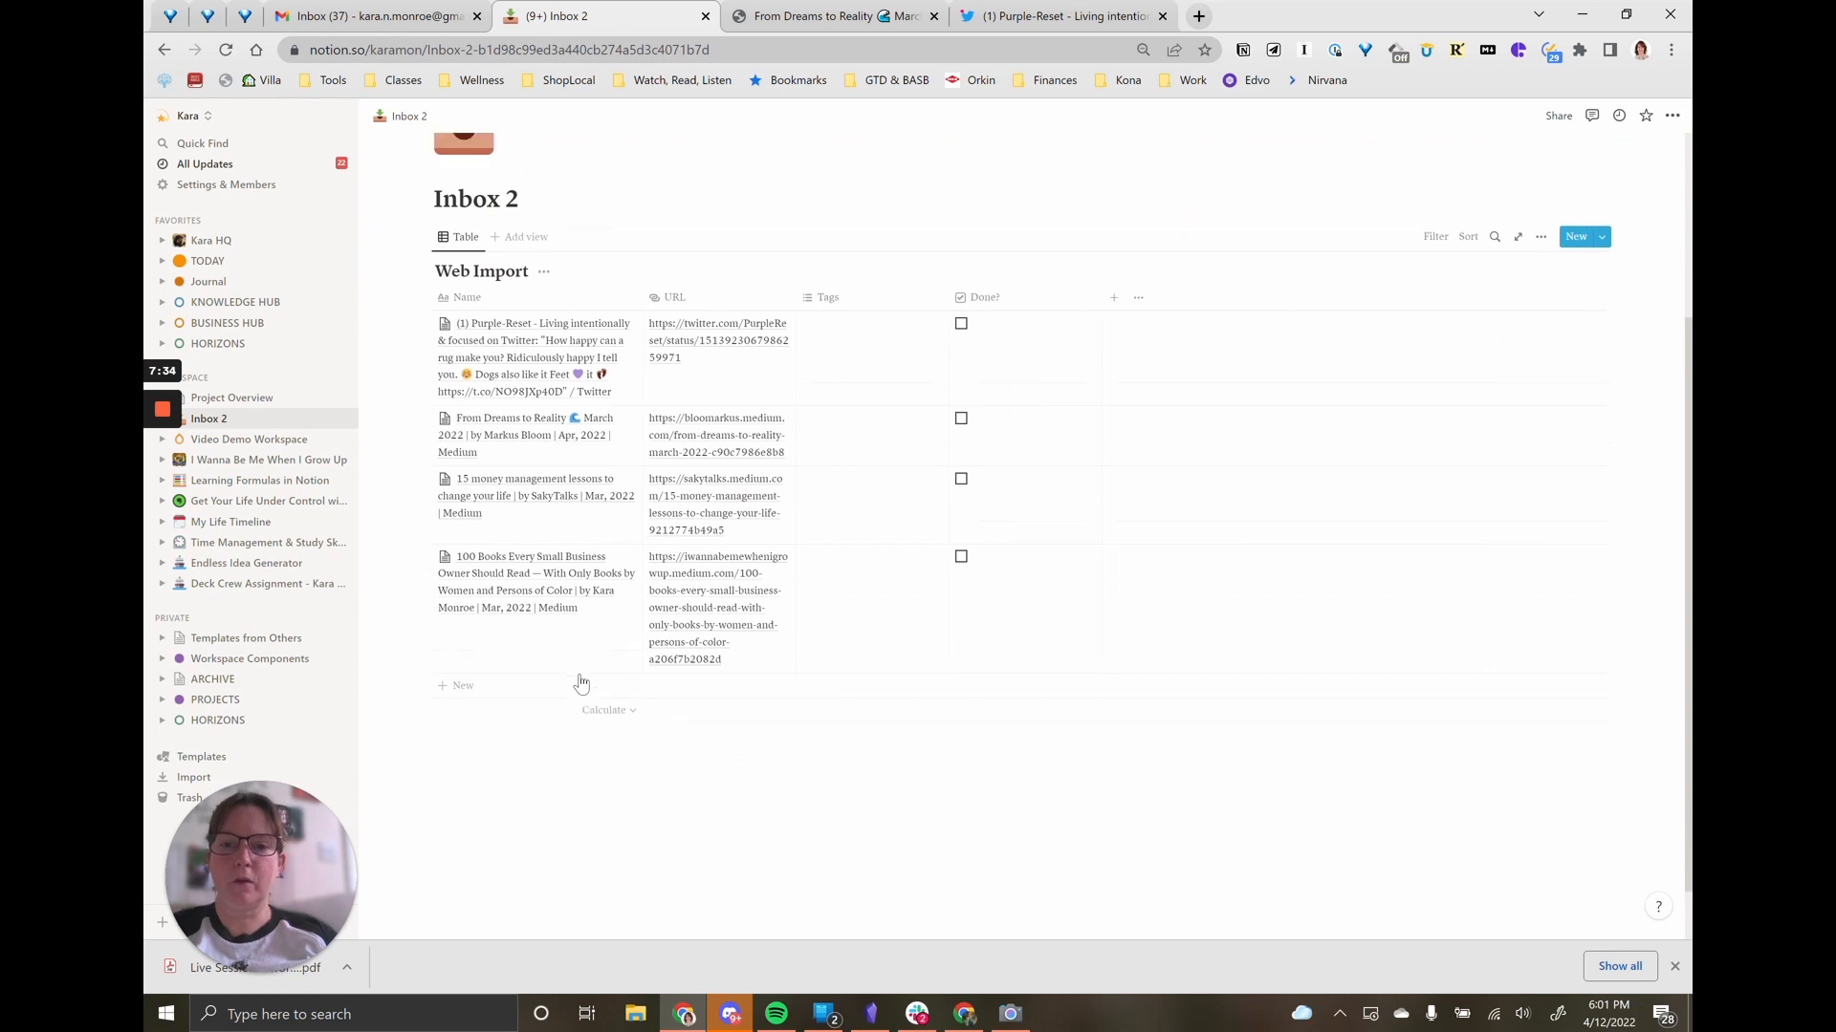
scroll(580, 681, up, 1)
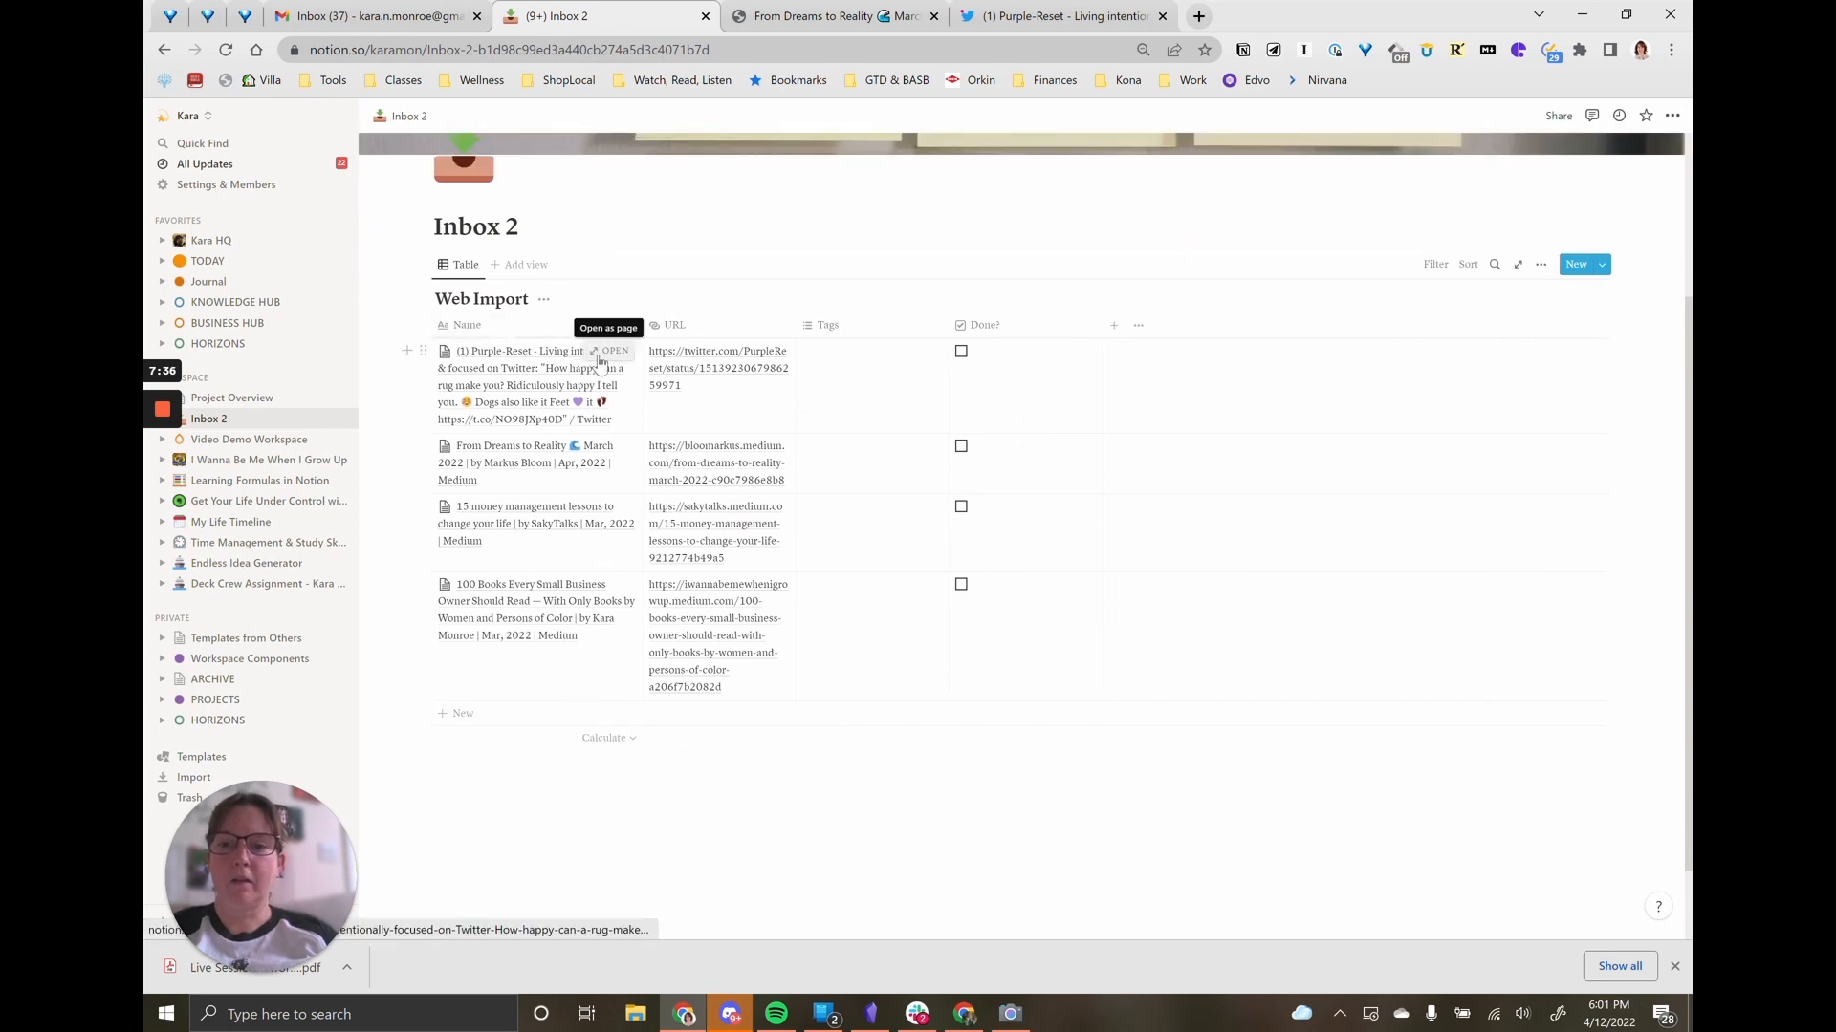
Step: Open the 100 Books entry from the Web Import table and look through its captured article content
click(602, 585)
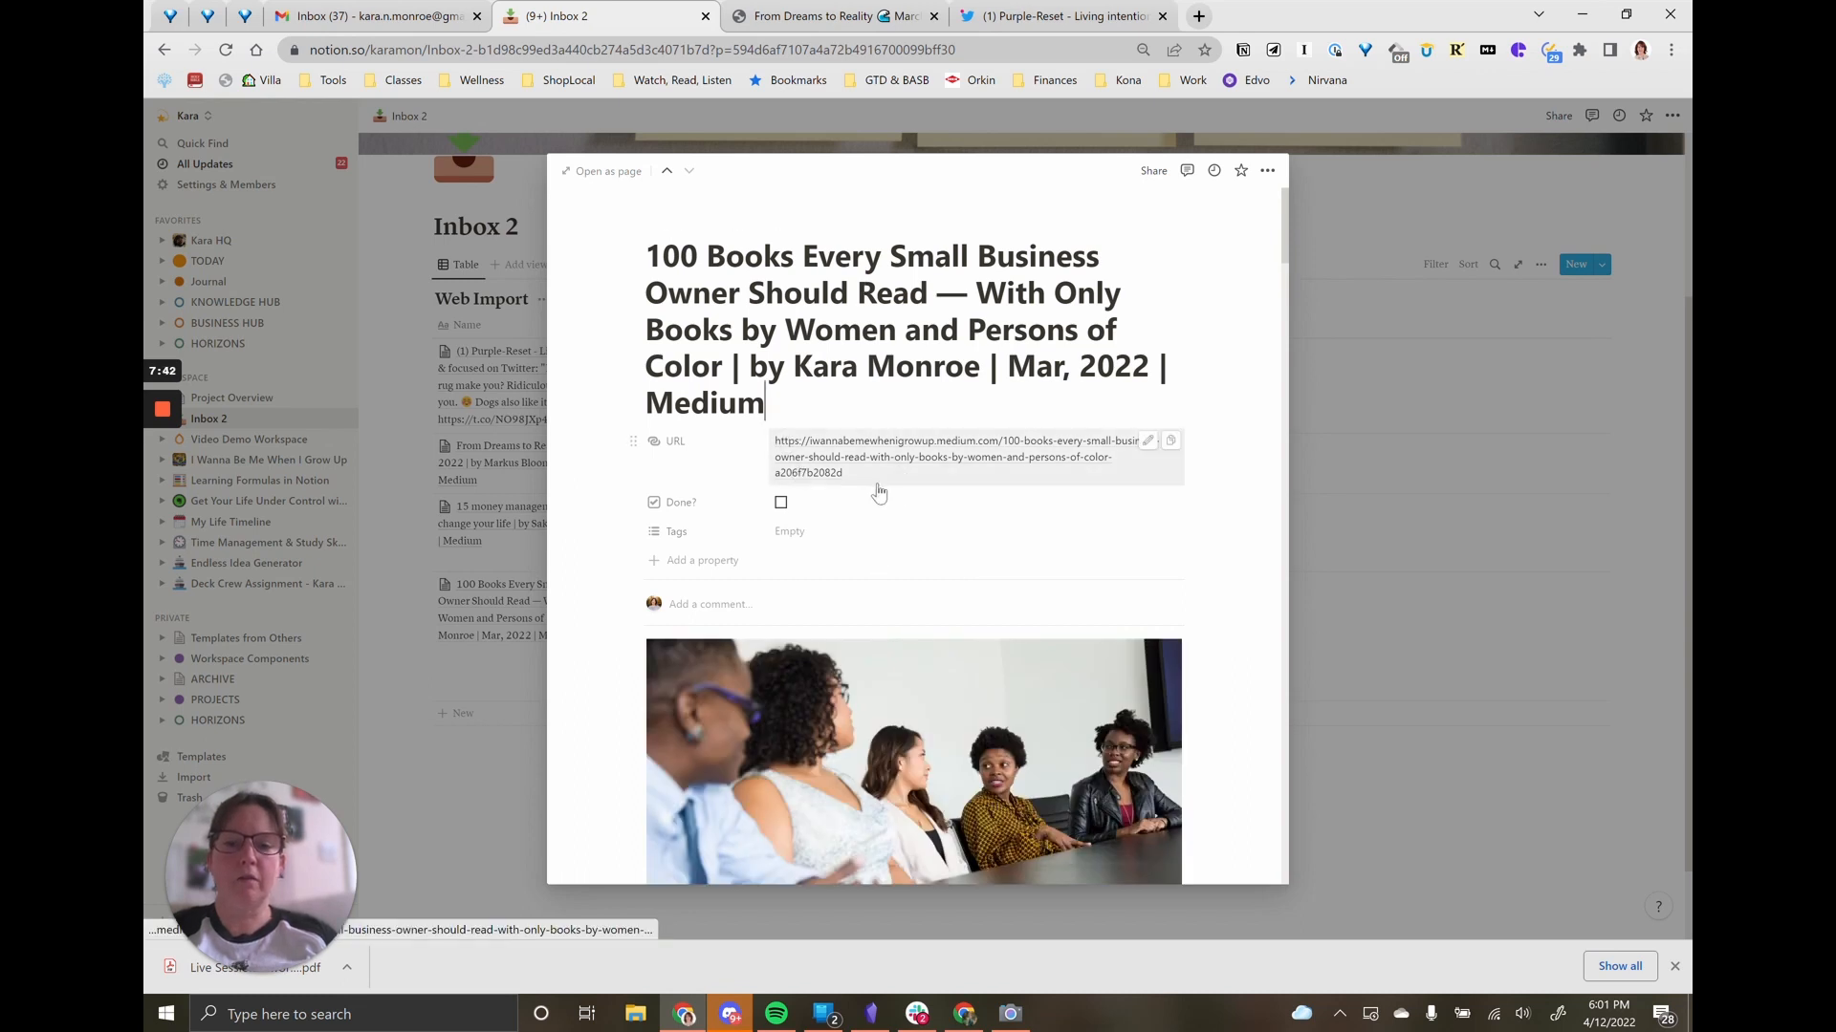
scroll(889, 561, down, 20)
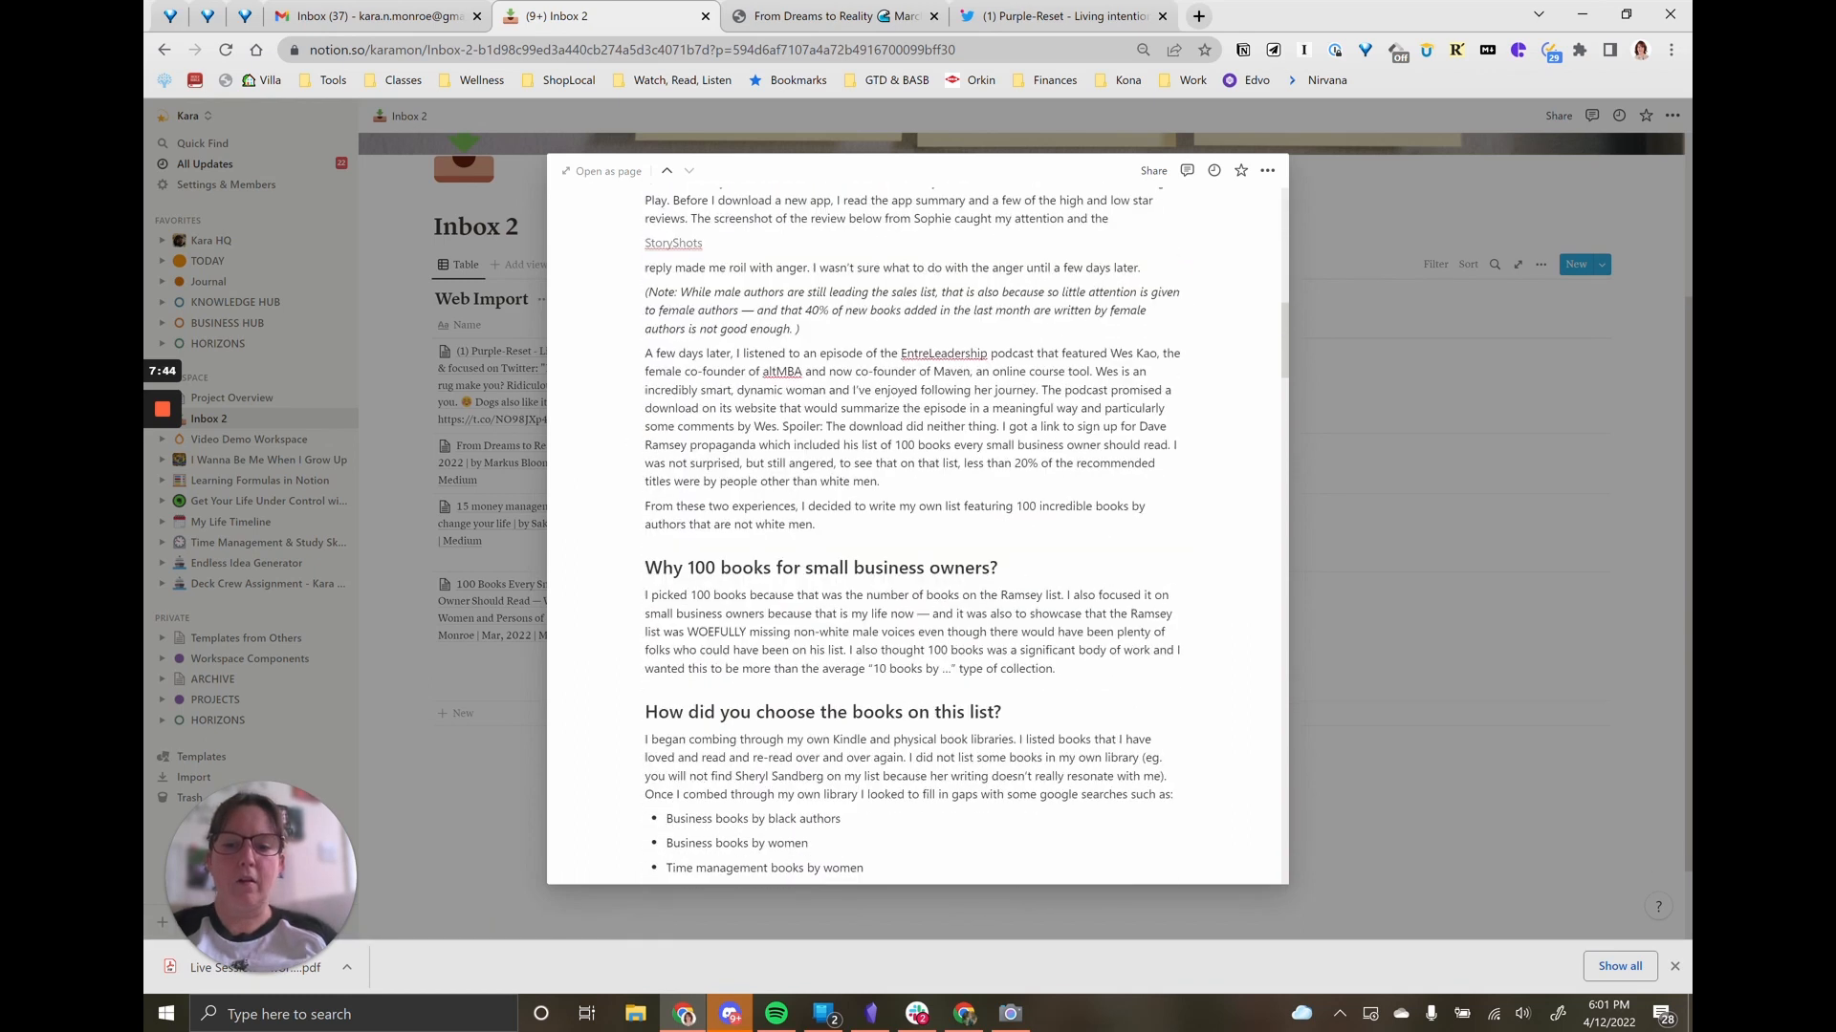
scroll(895, 550, down, 5)
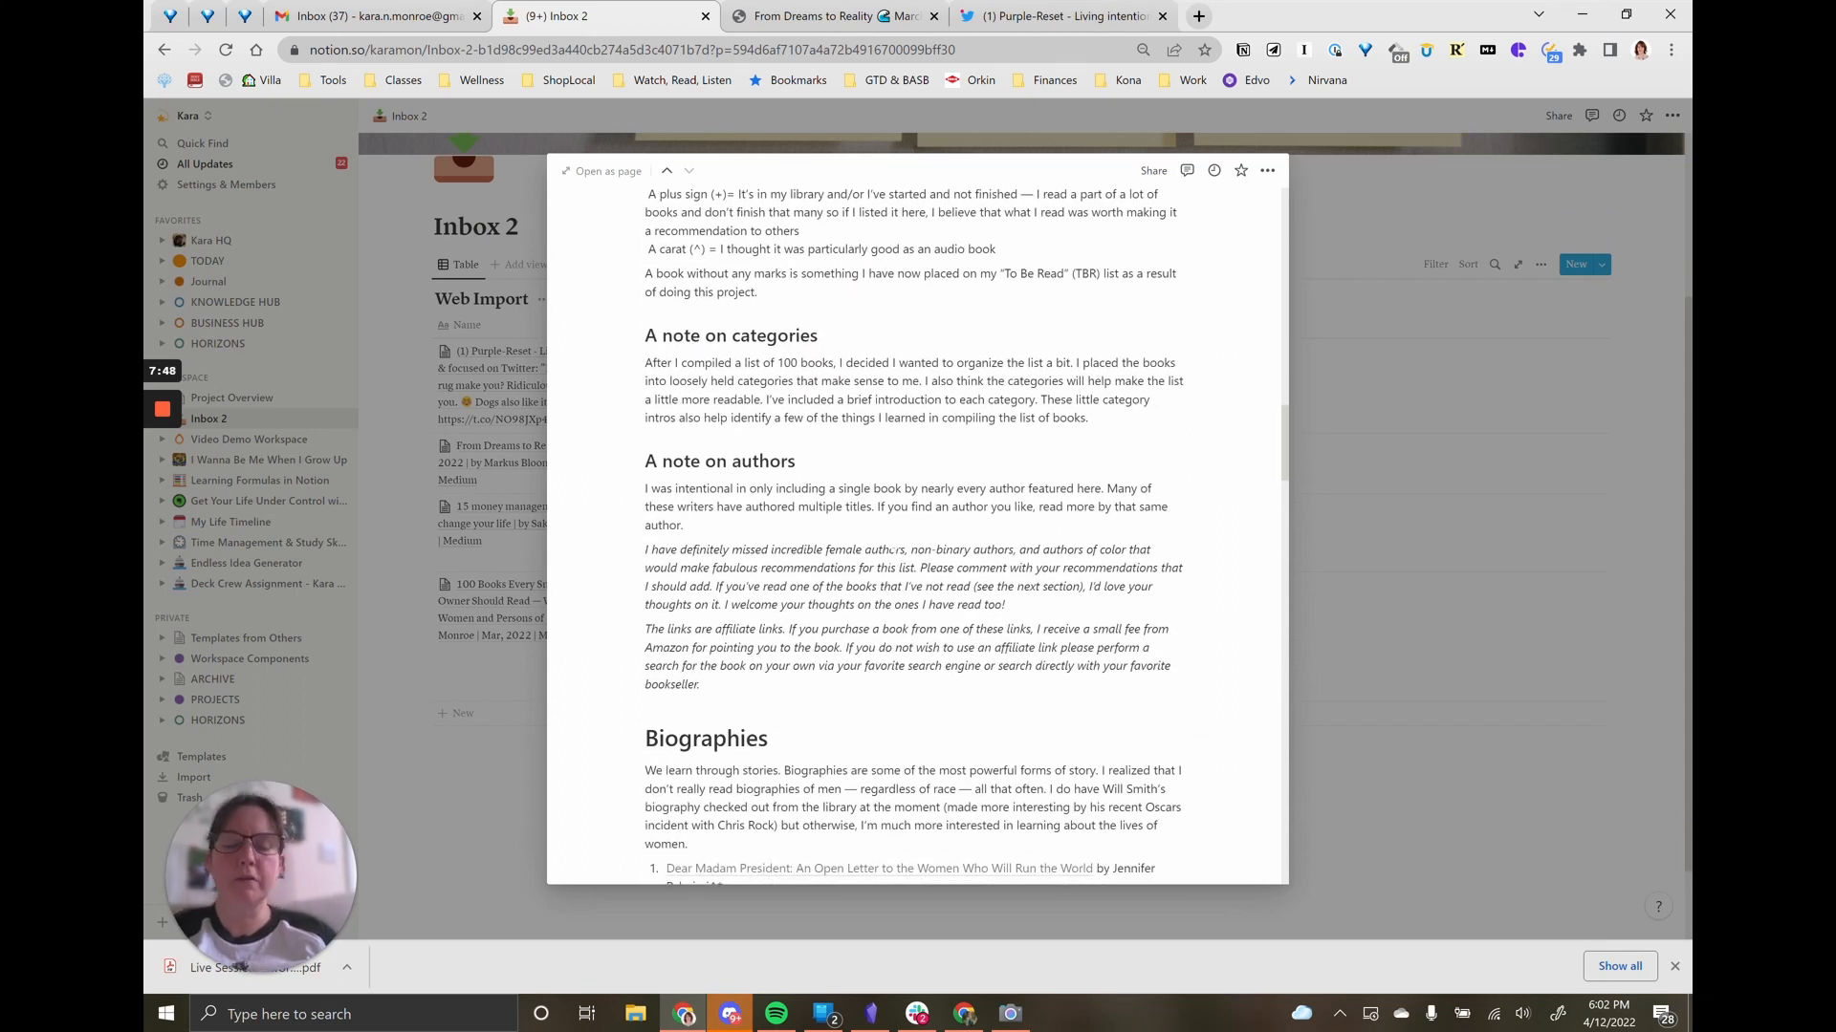
scroll(895, 551, up, 15)
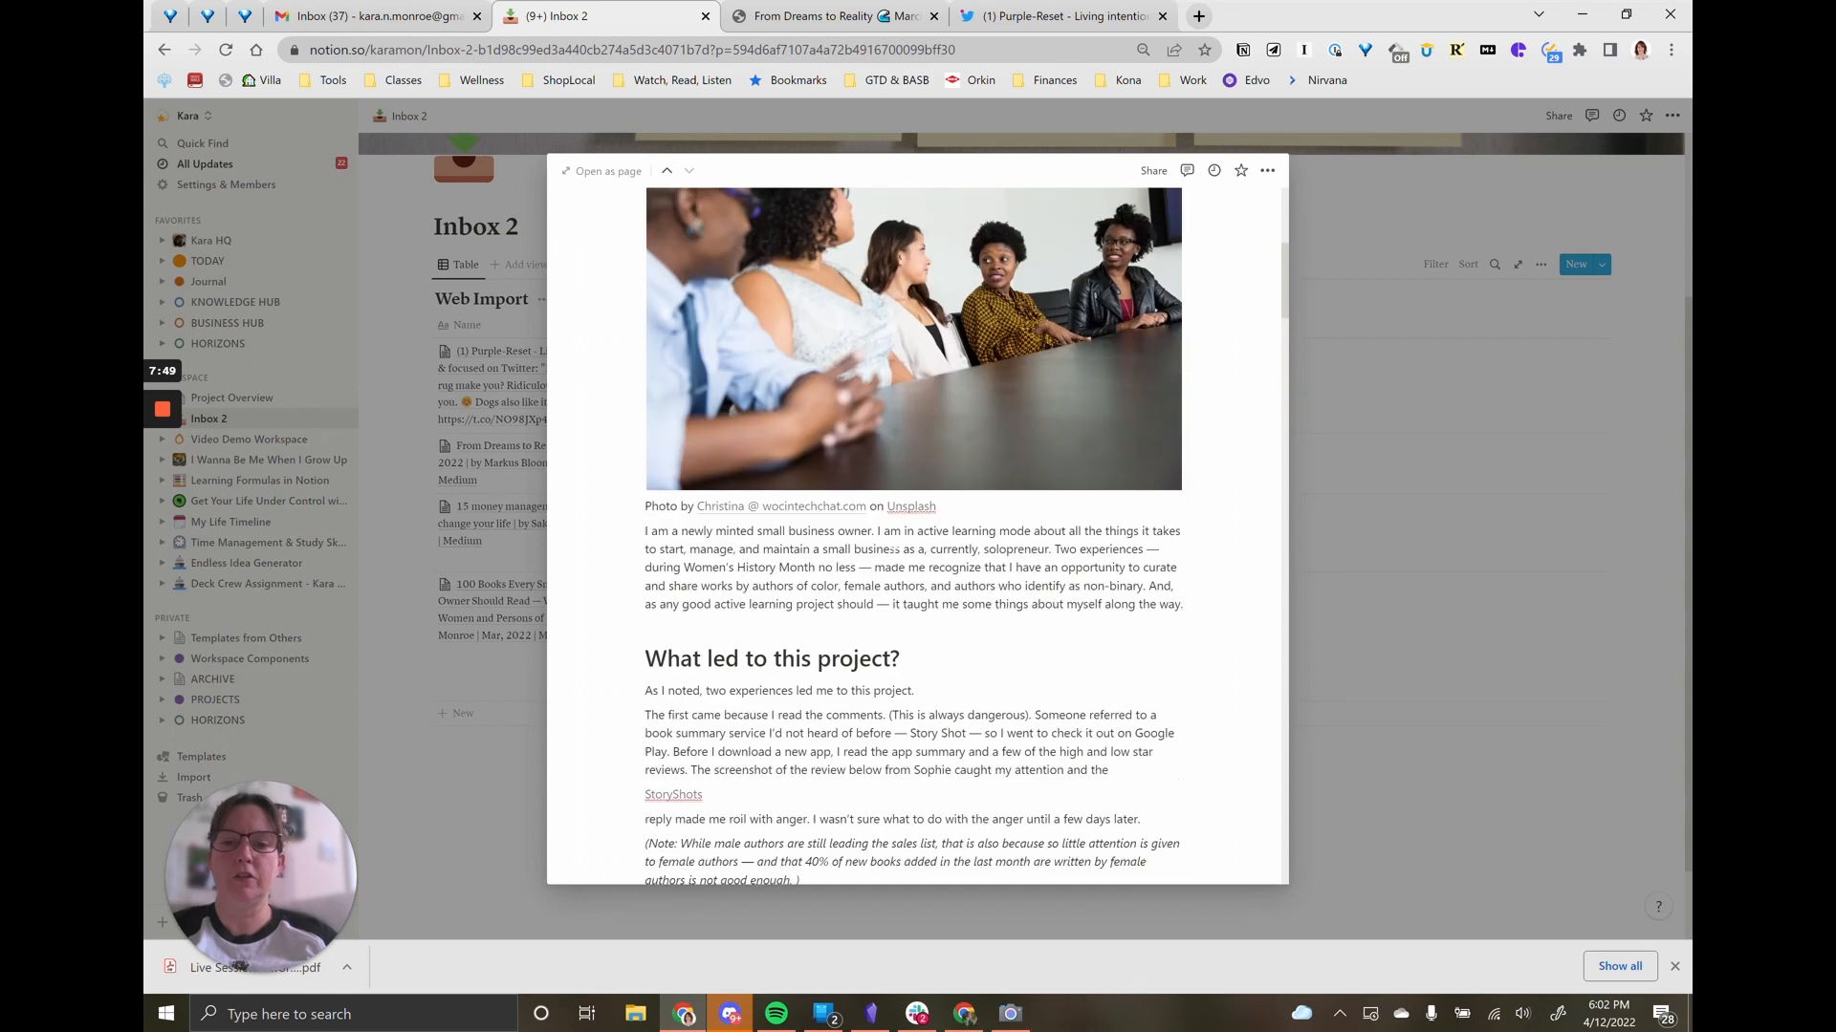
scroll(894, 551, up, 10)
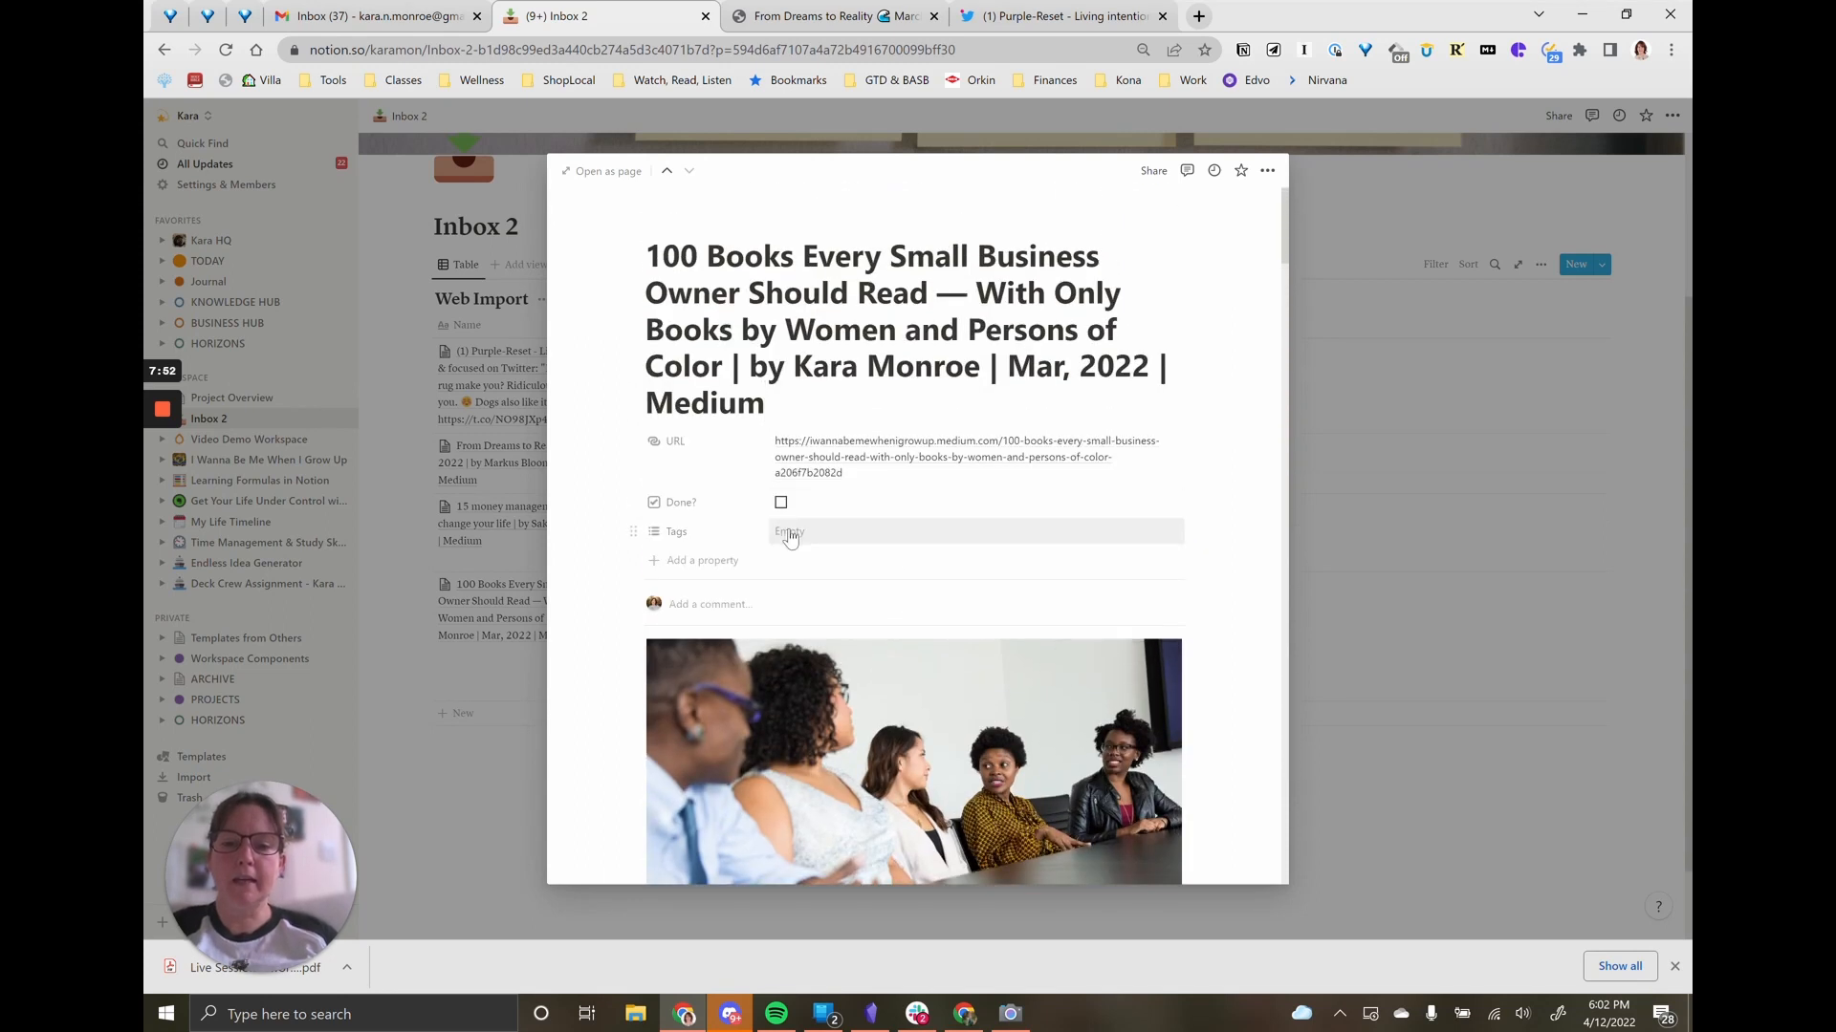
Step: Create a "To Read" option in the Tags property of the 100 Books entry
click(790, 534)
text(To)
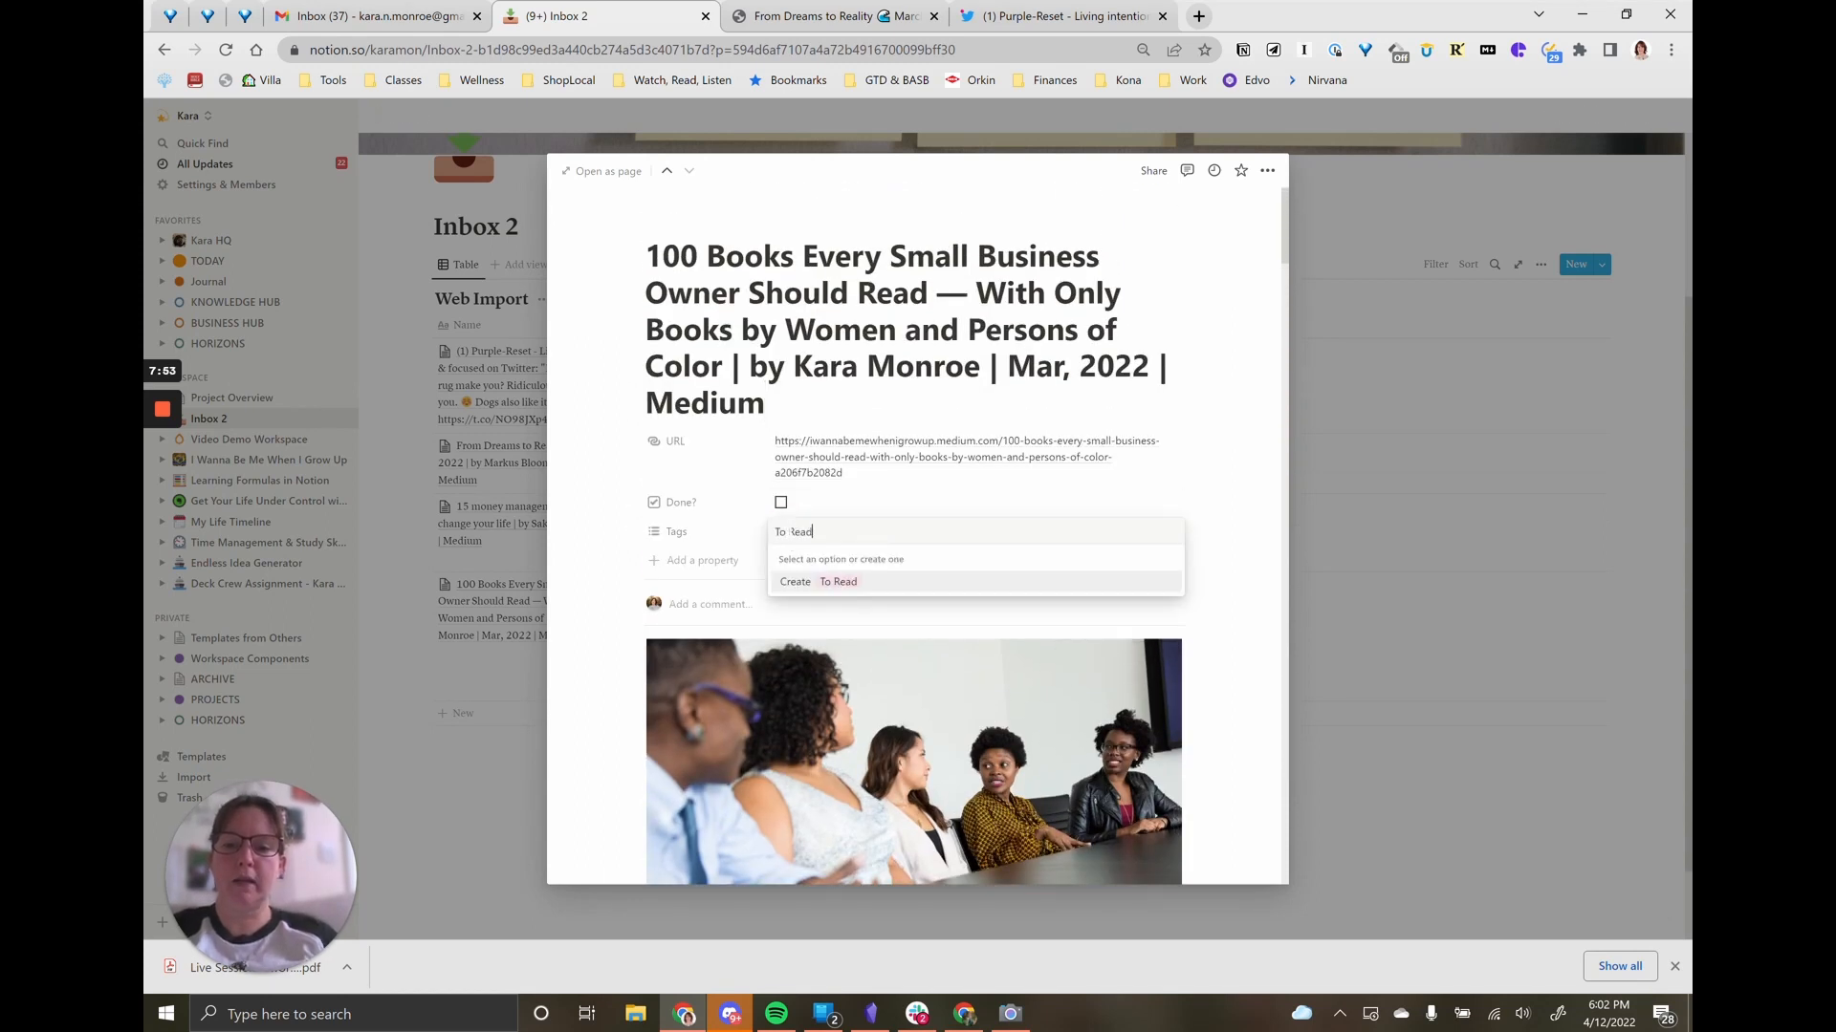
text( Read)
click(808, 584)
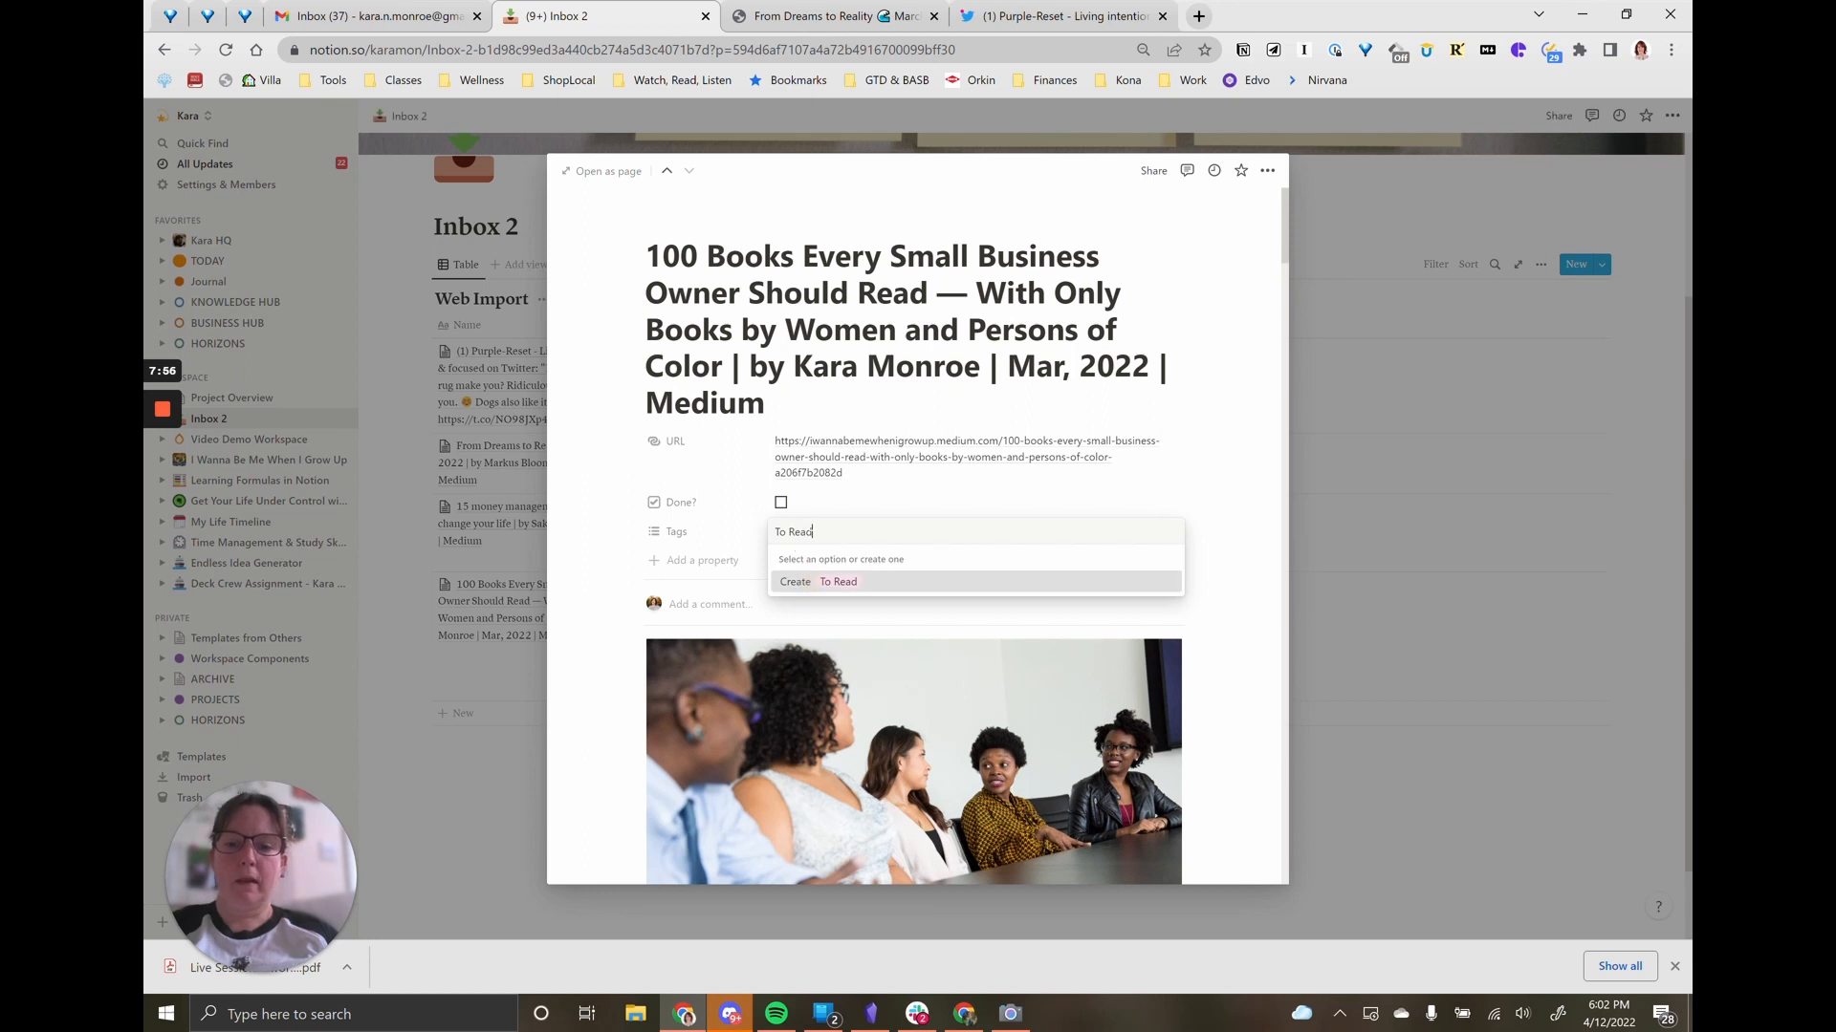
Step: Add new Business and Money tags to the 100 Books entry, mark it as done, and return to the table
text(B)
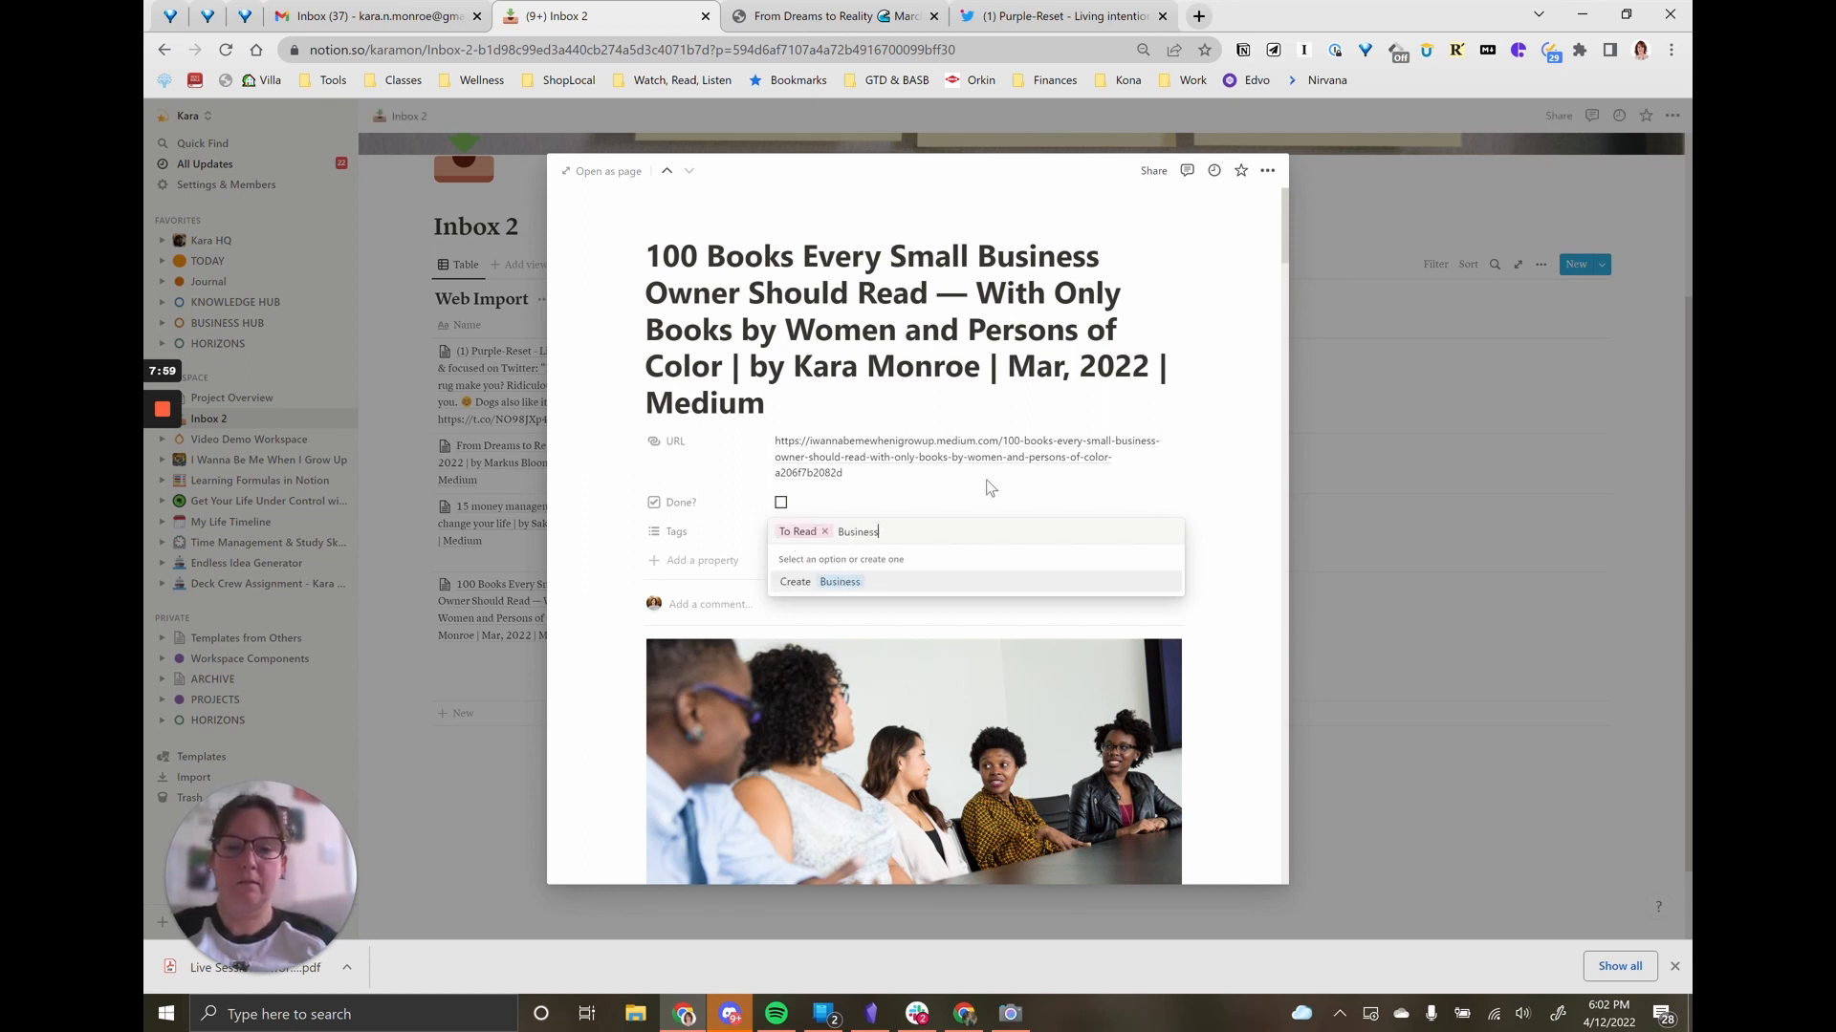
text(usiness)
key(Return)
text(Mon)
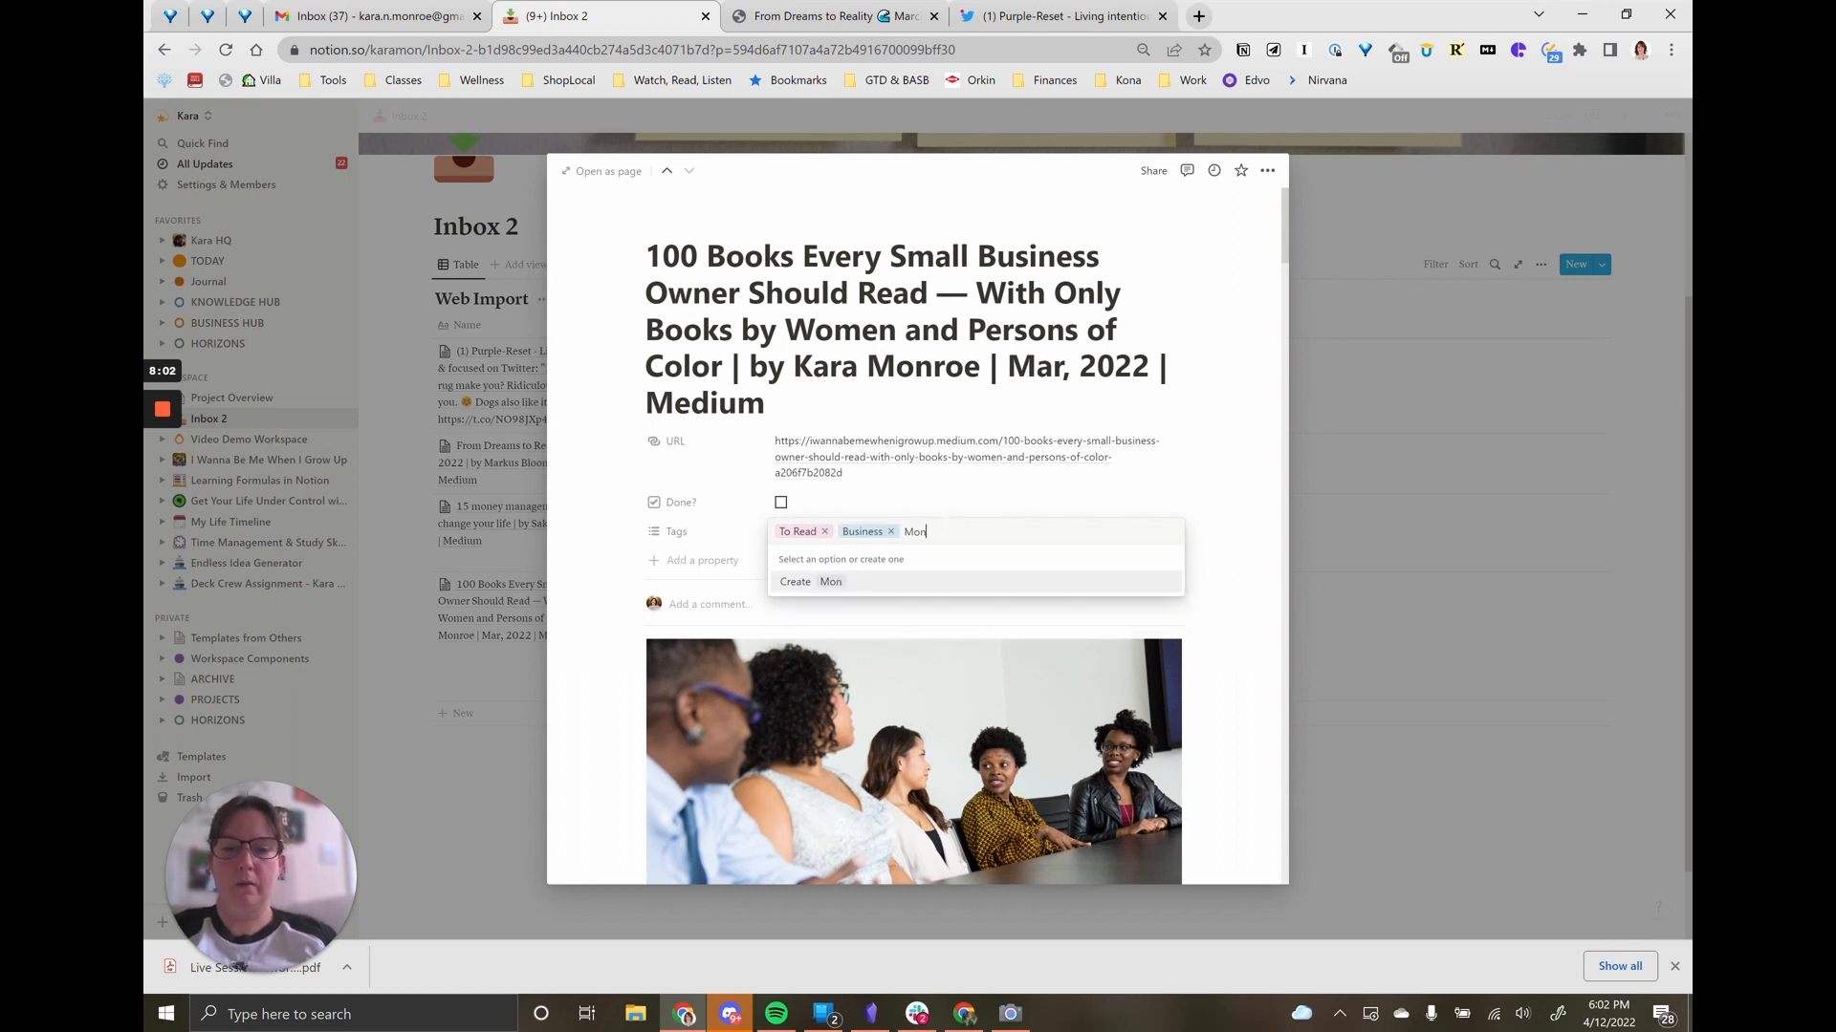
text(ey)
key(Return)
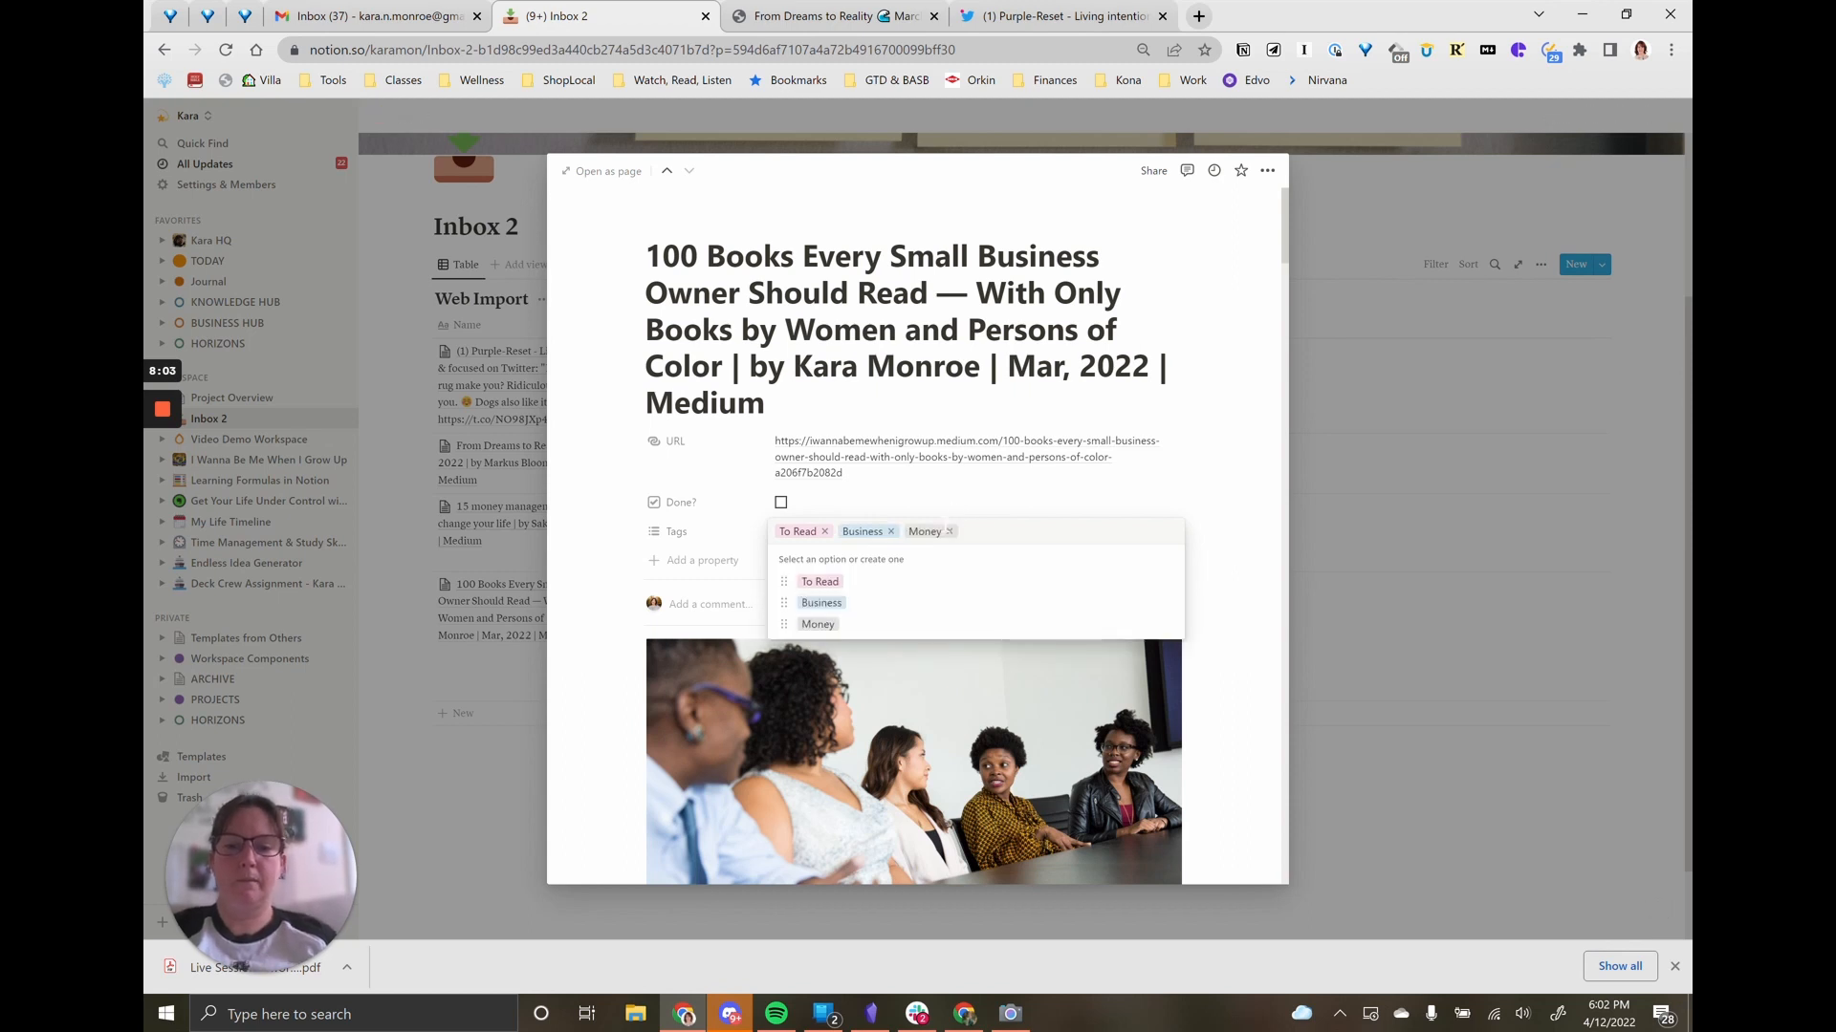
click(1197, 495)
click(781, 502)
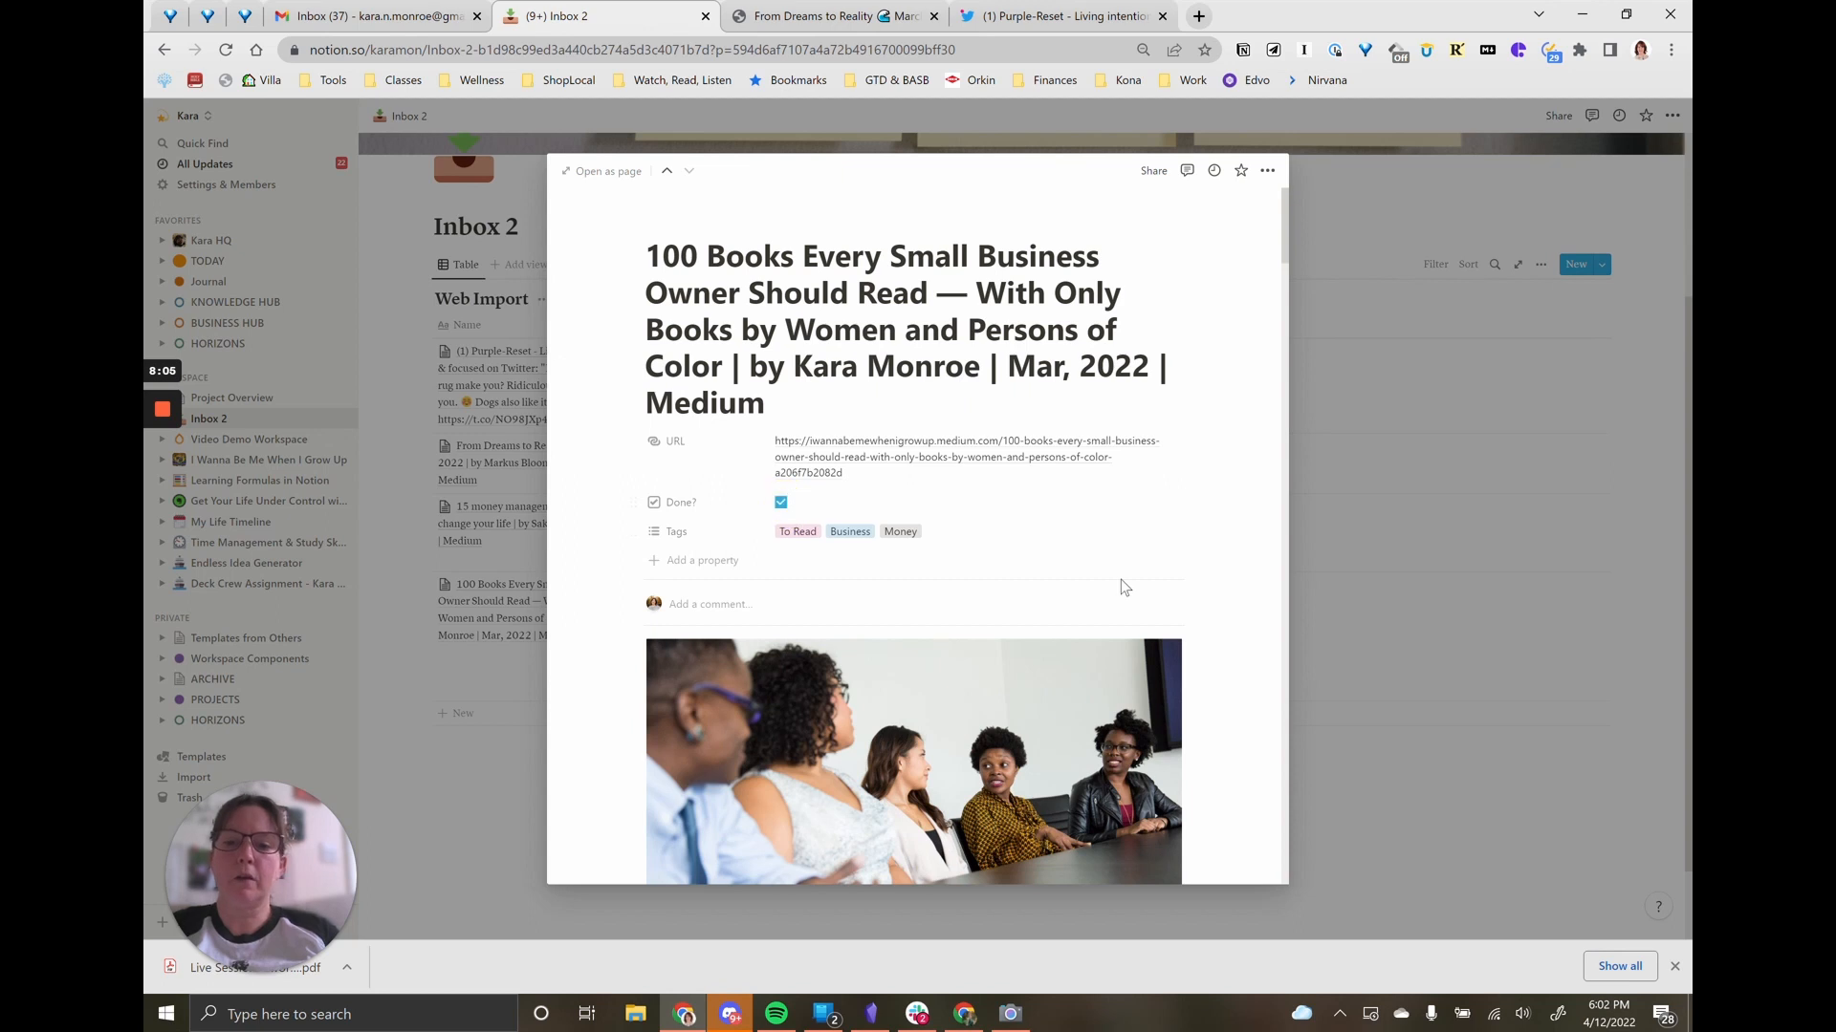
click(1375, 616)
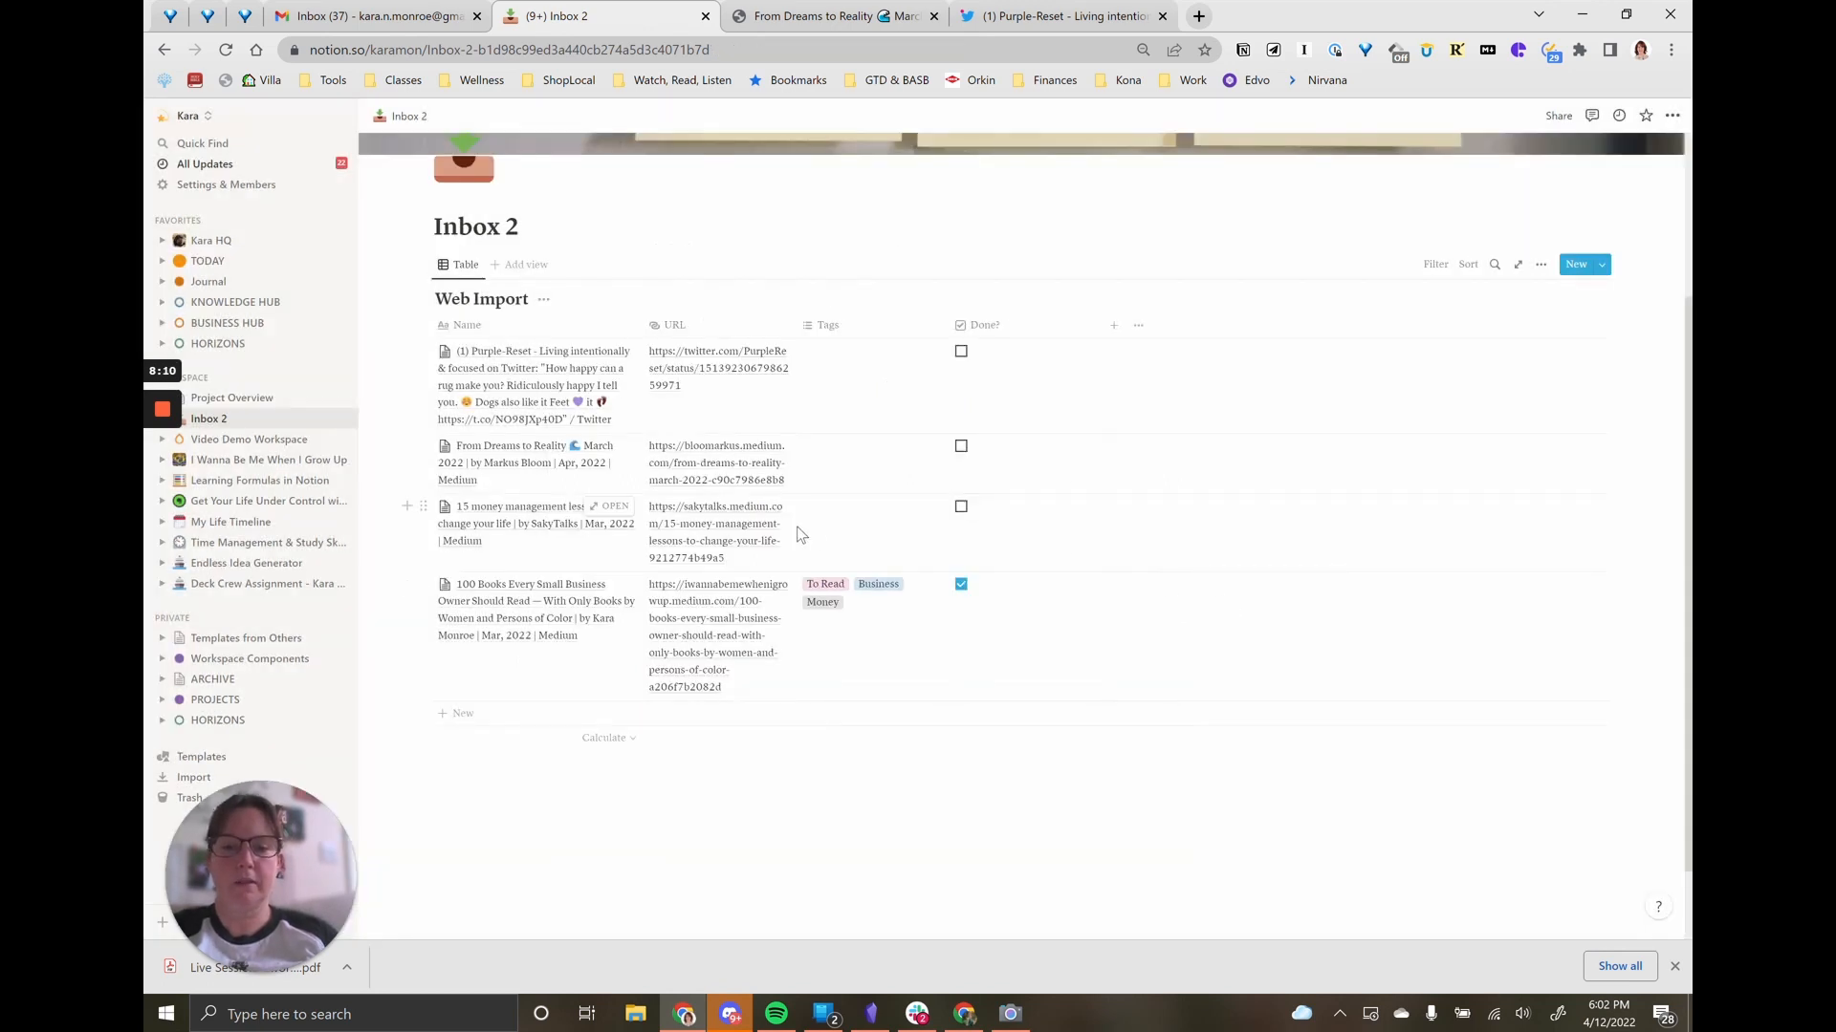
Step: Open the "15 money management lessons to change your life" entry, tag it Money, and mark it as done
click(608, 506)
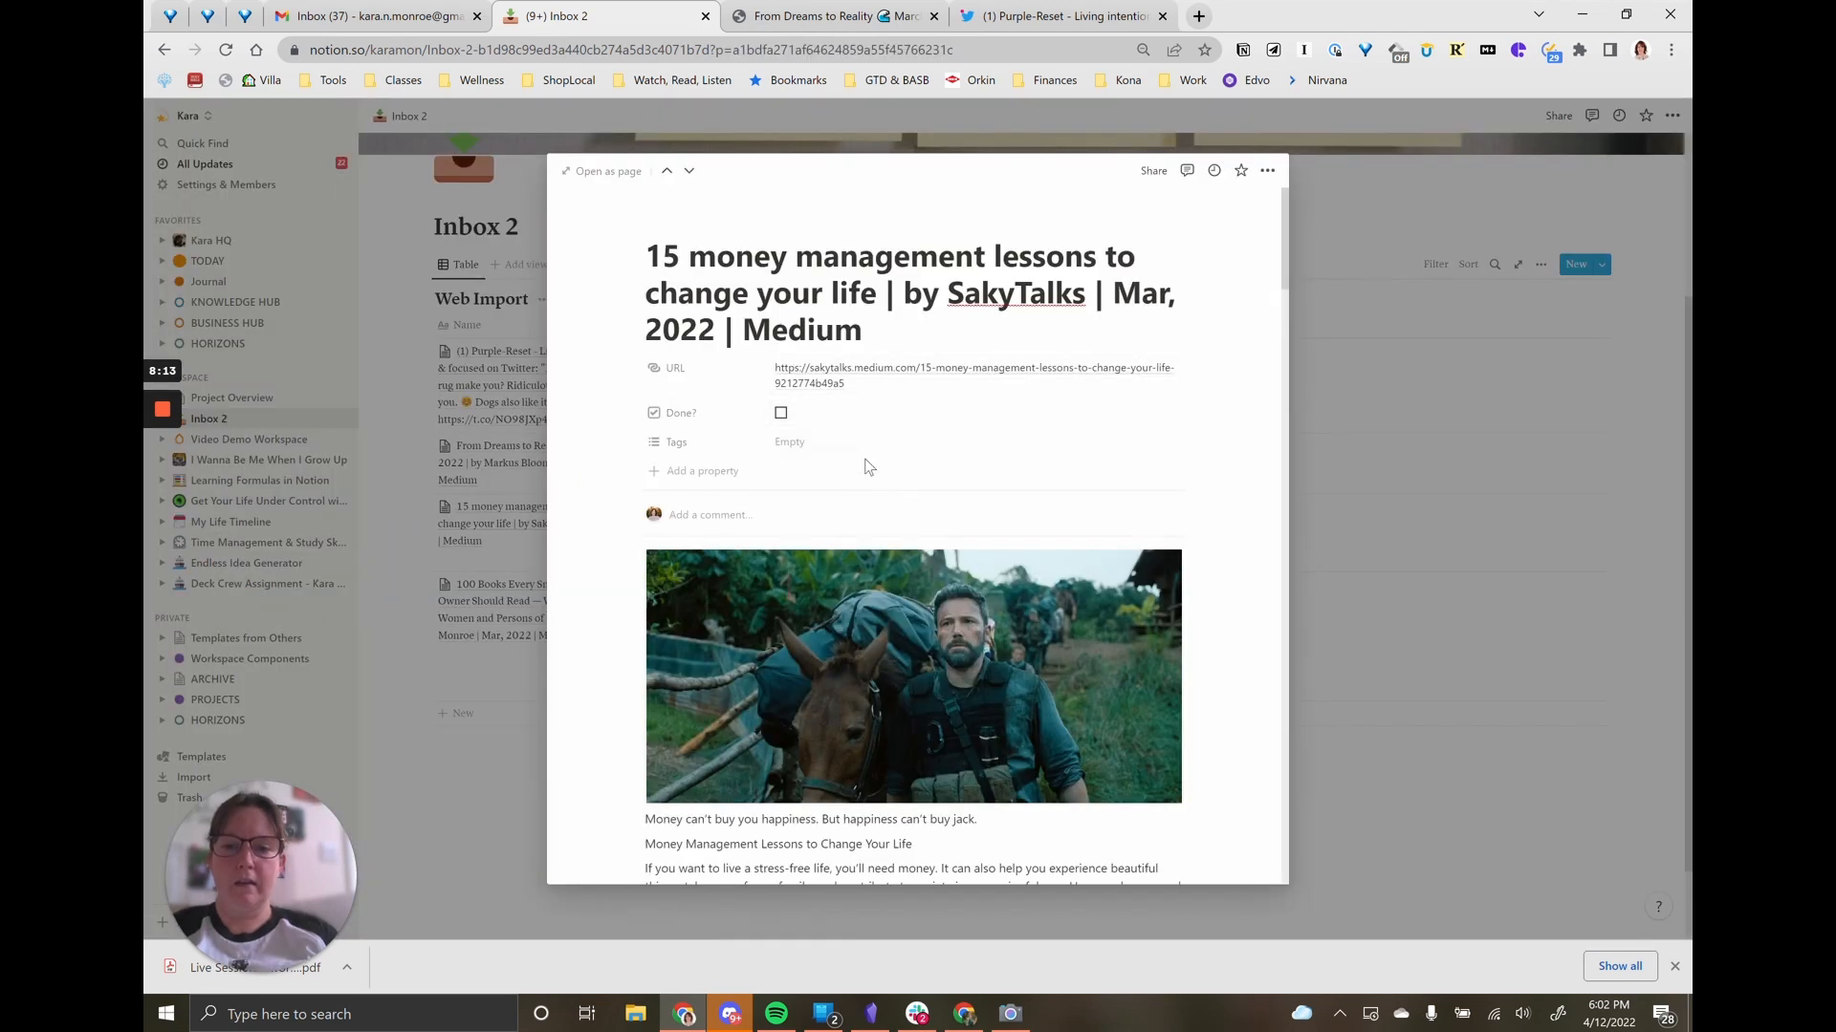
click(787, 448)
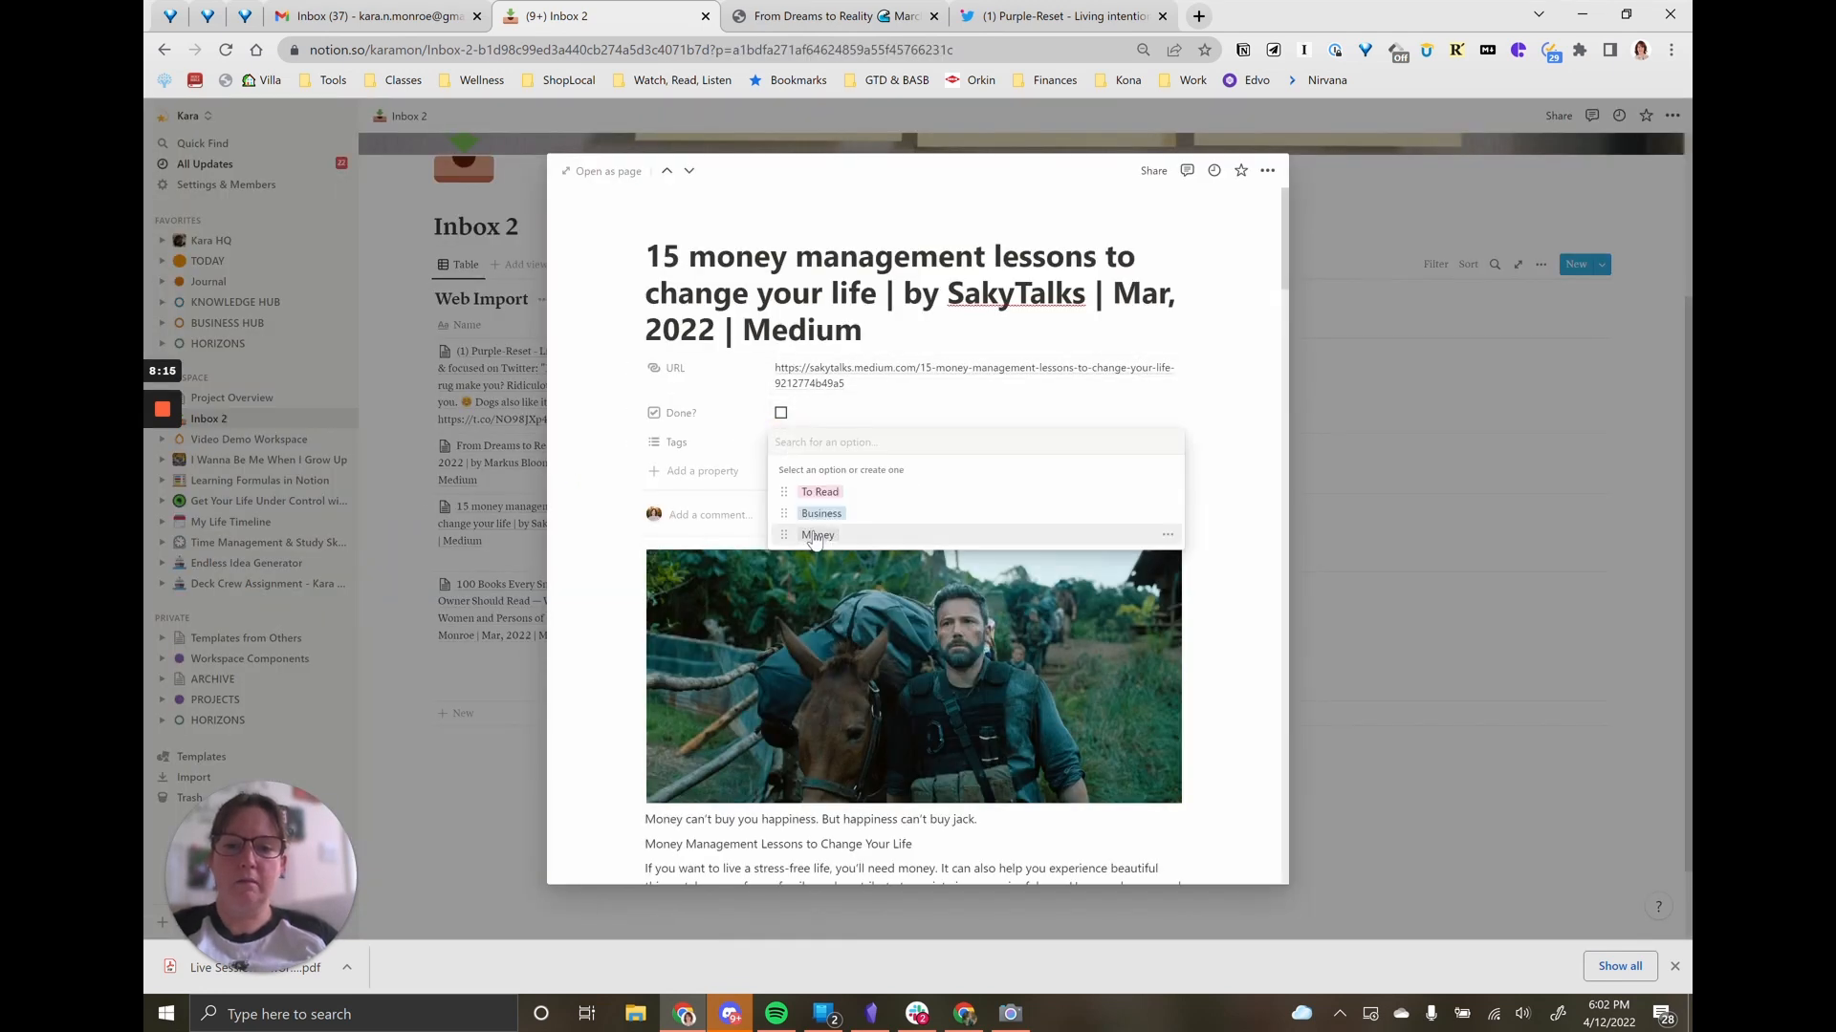
key(Return)
click(786, 423)
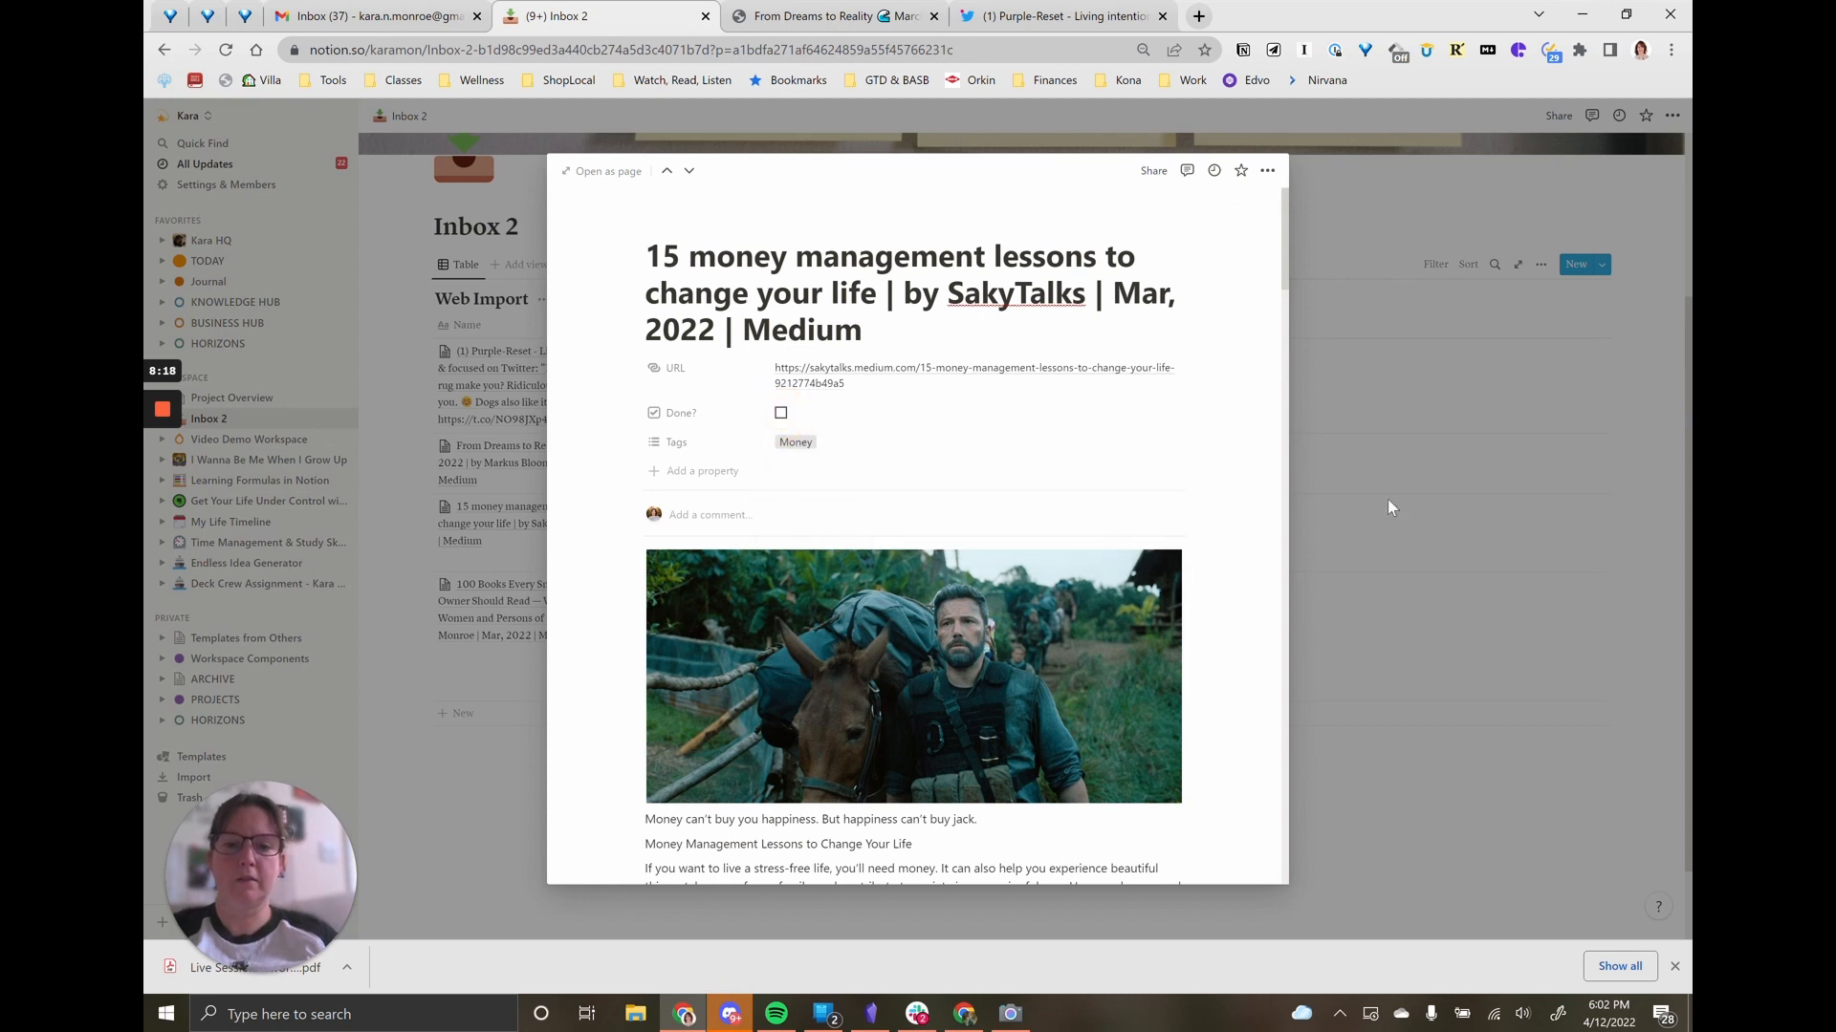
click(781, 413)
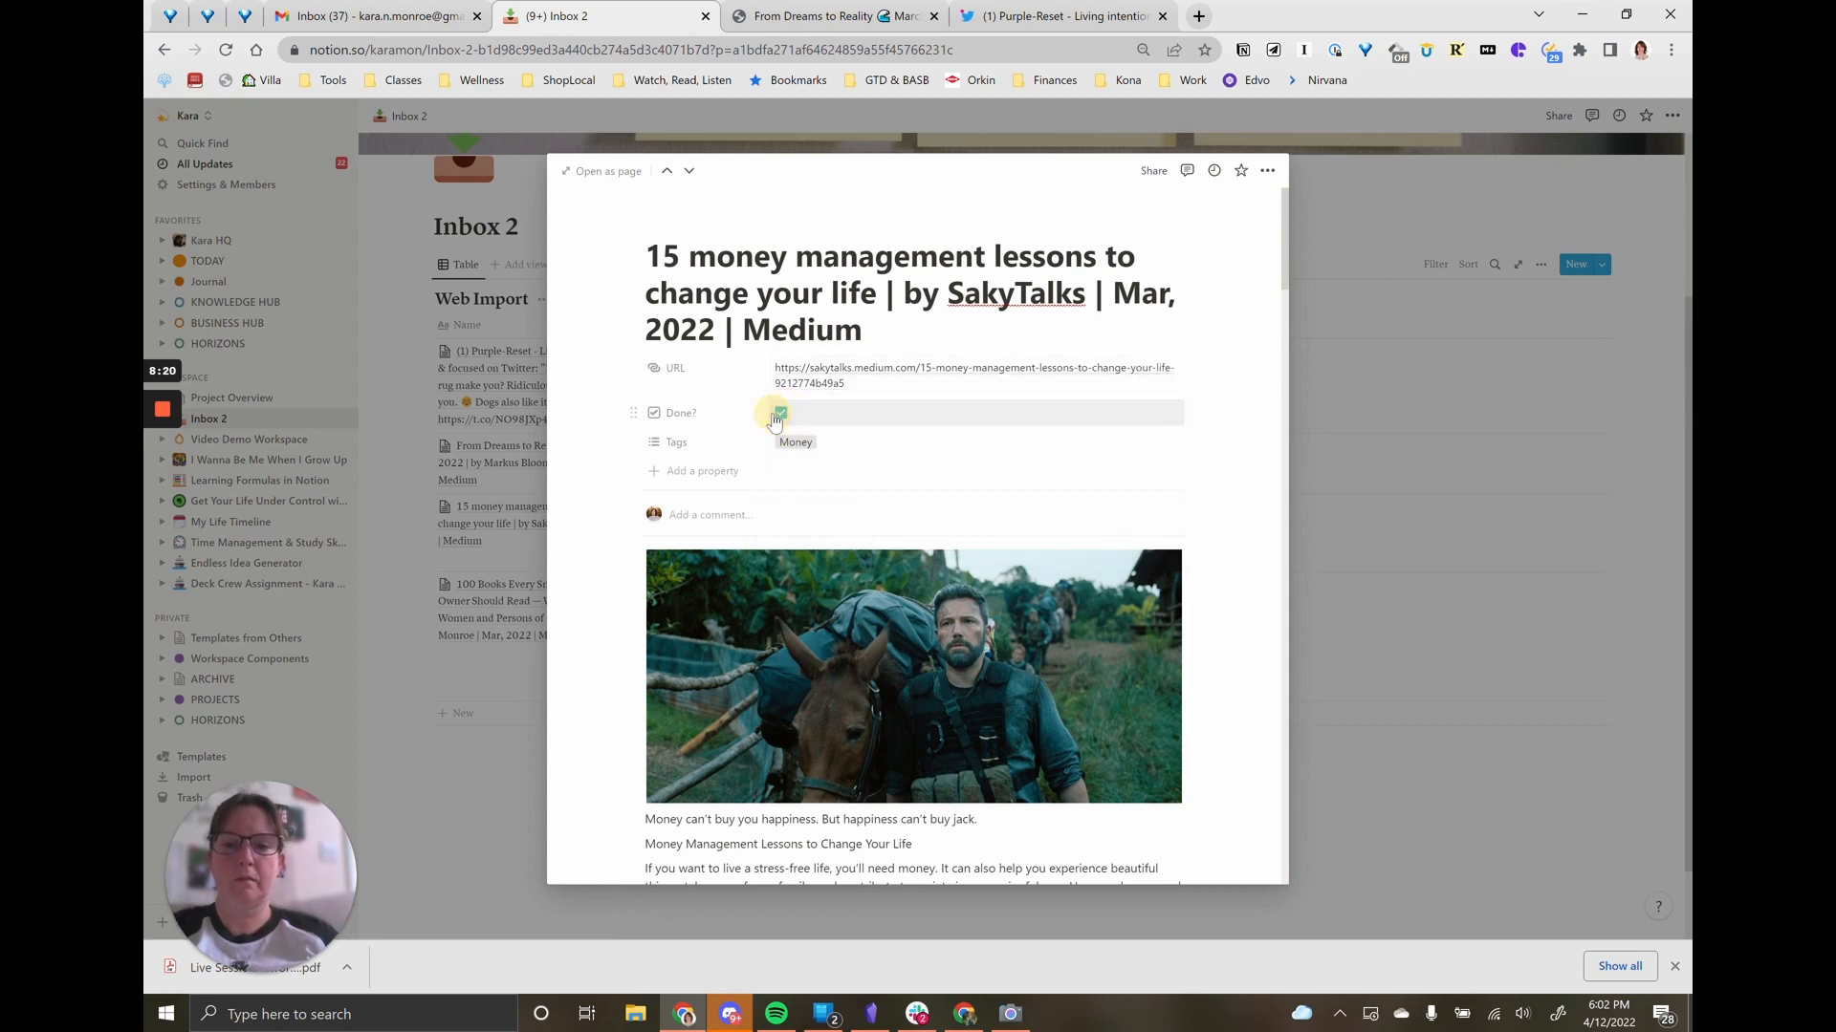
click(1432, 446)
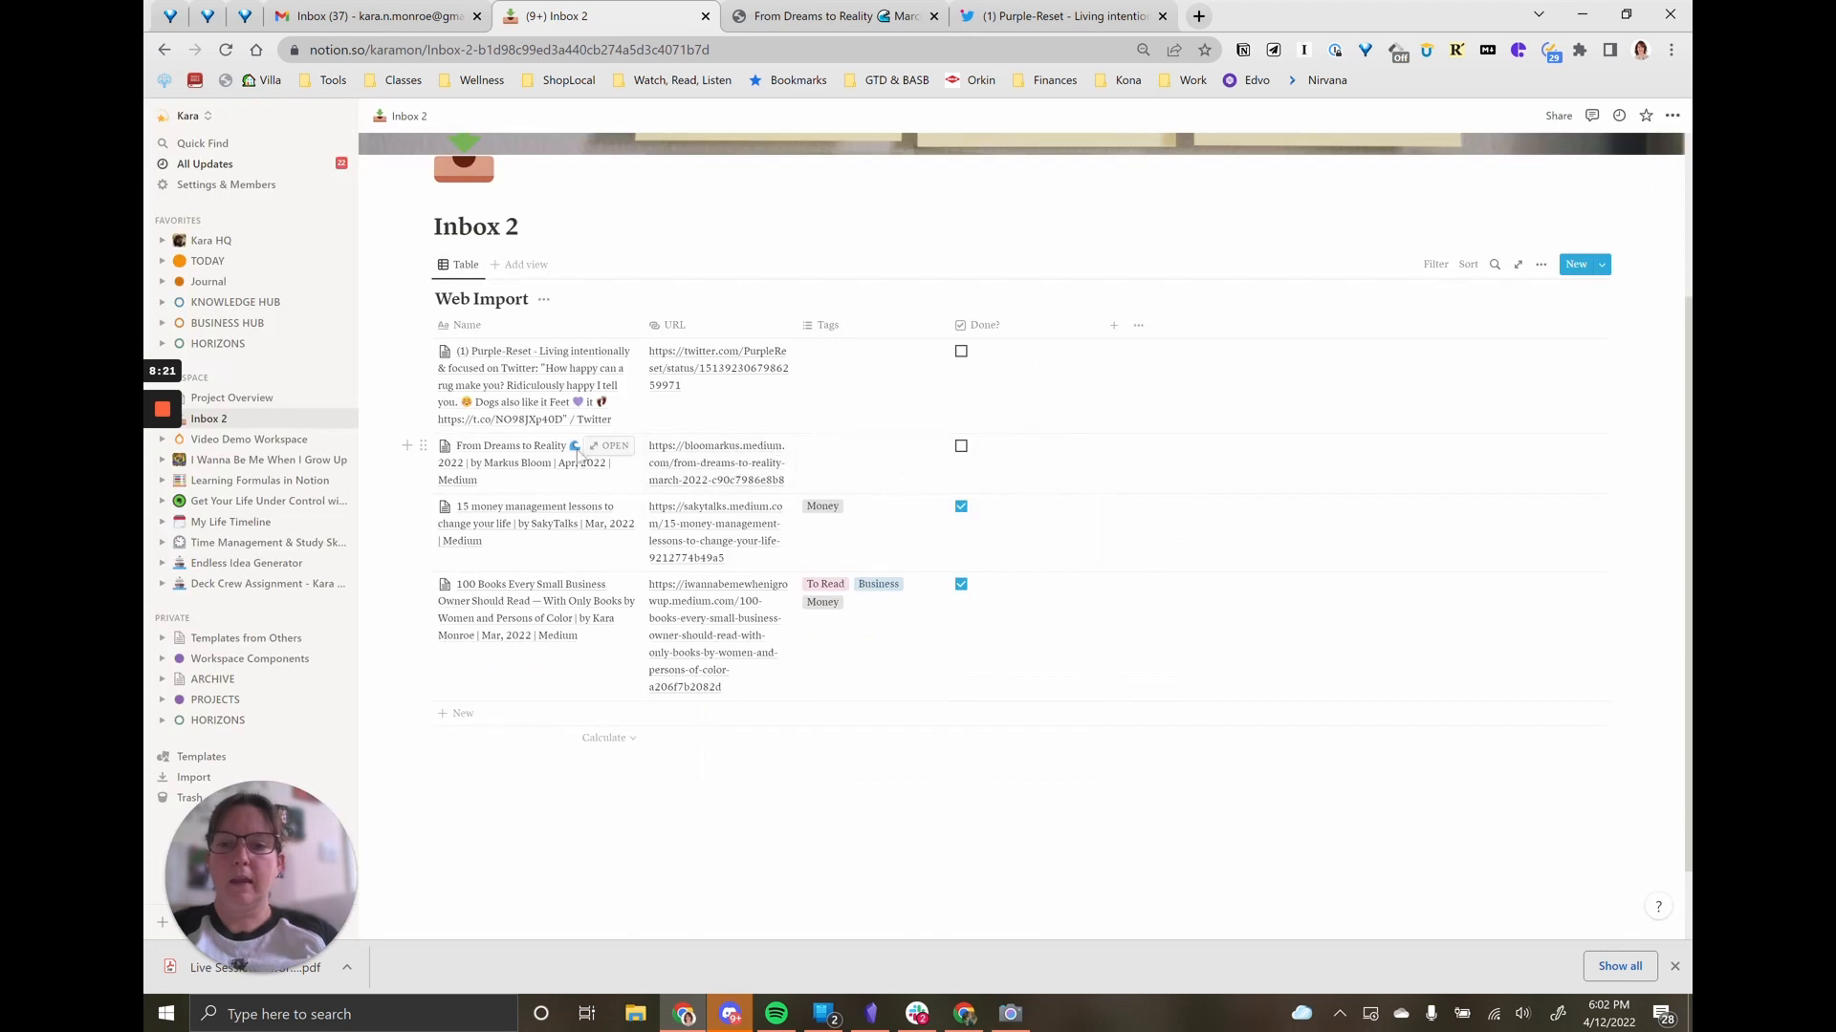
Step: Look through the captured content of the "From Dreams to Reality" entry and delete the entry from the Web Import database
click(608, 447)
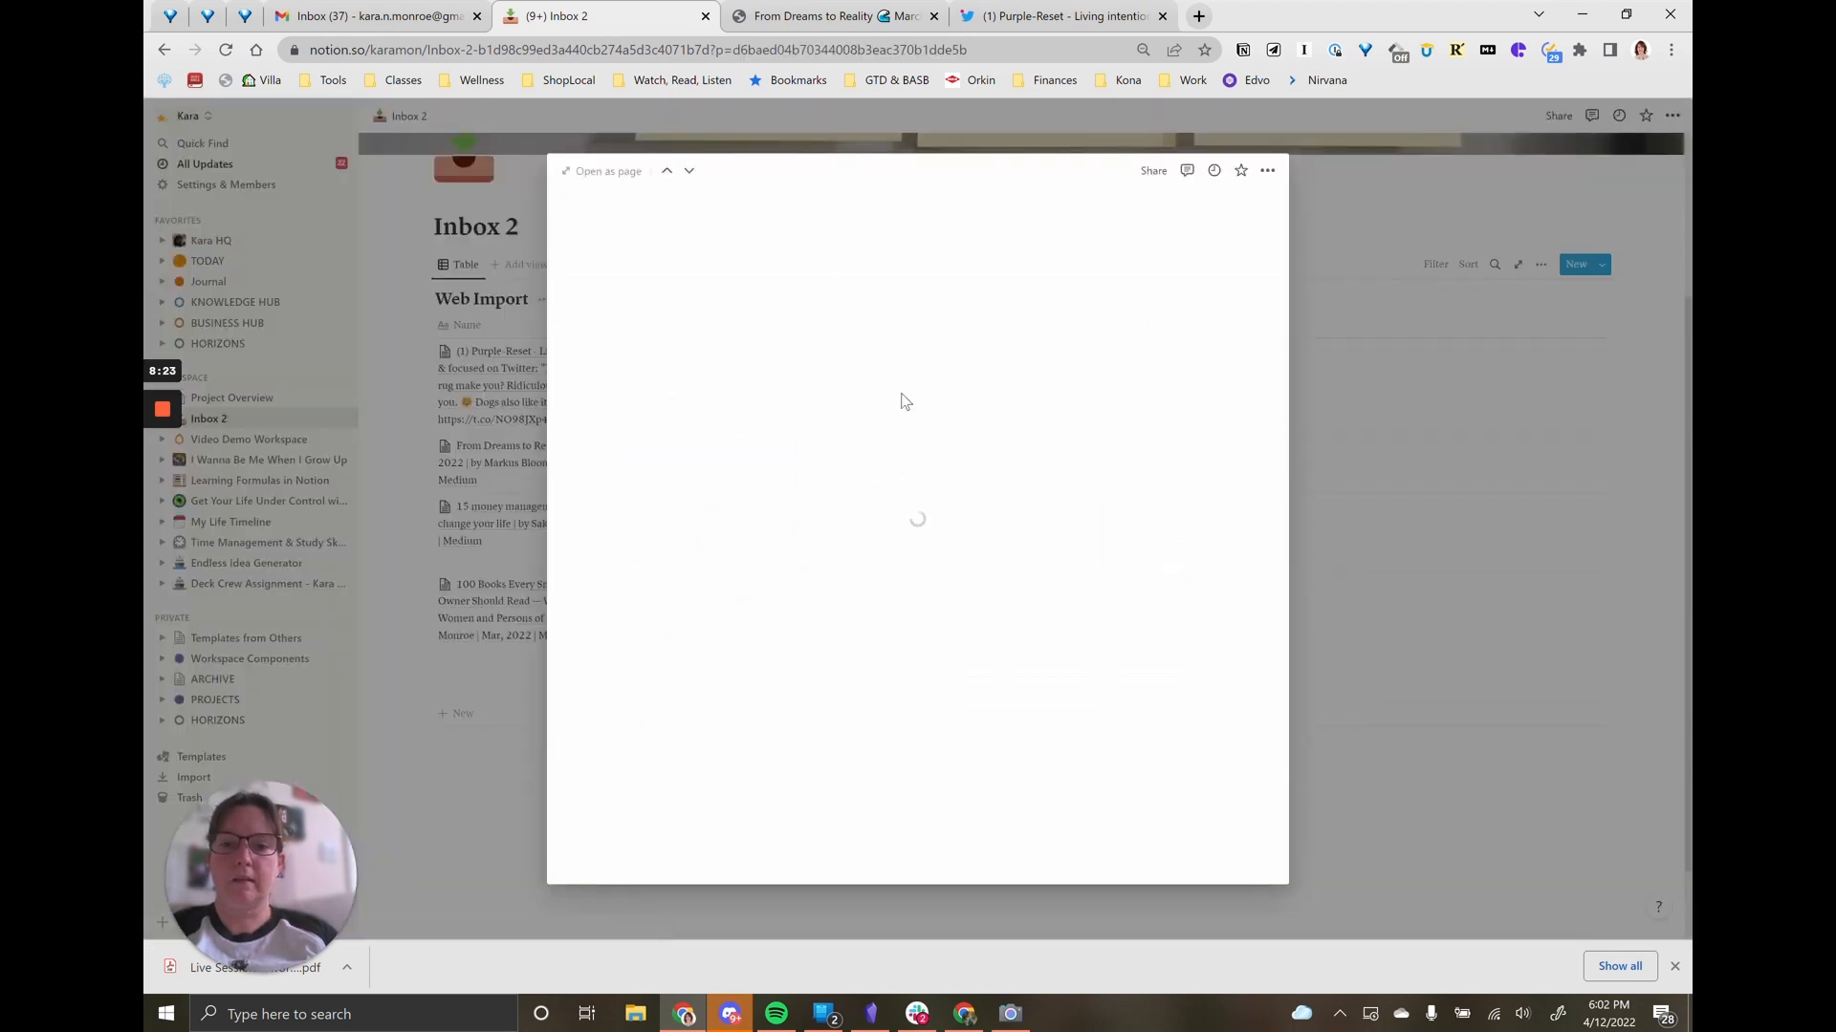
scroll(902, 402, down, 20)
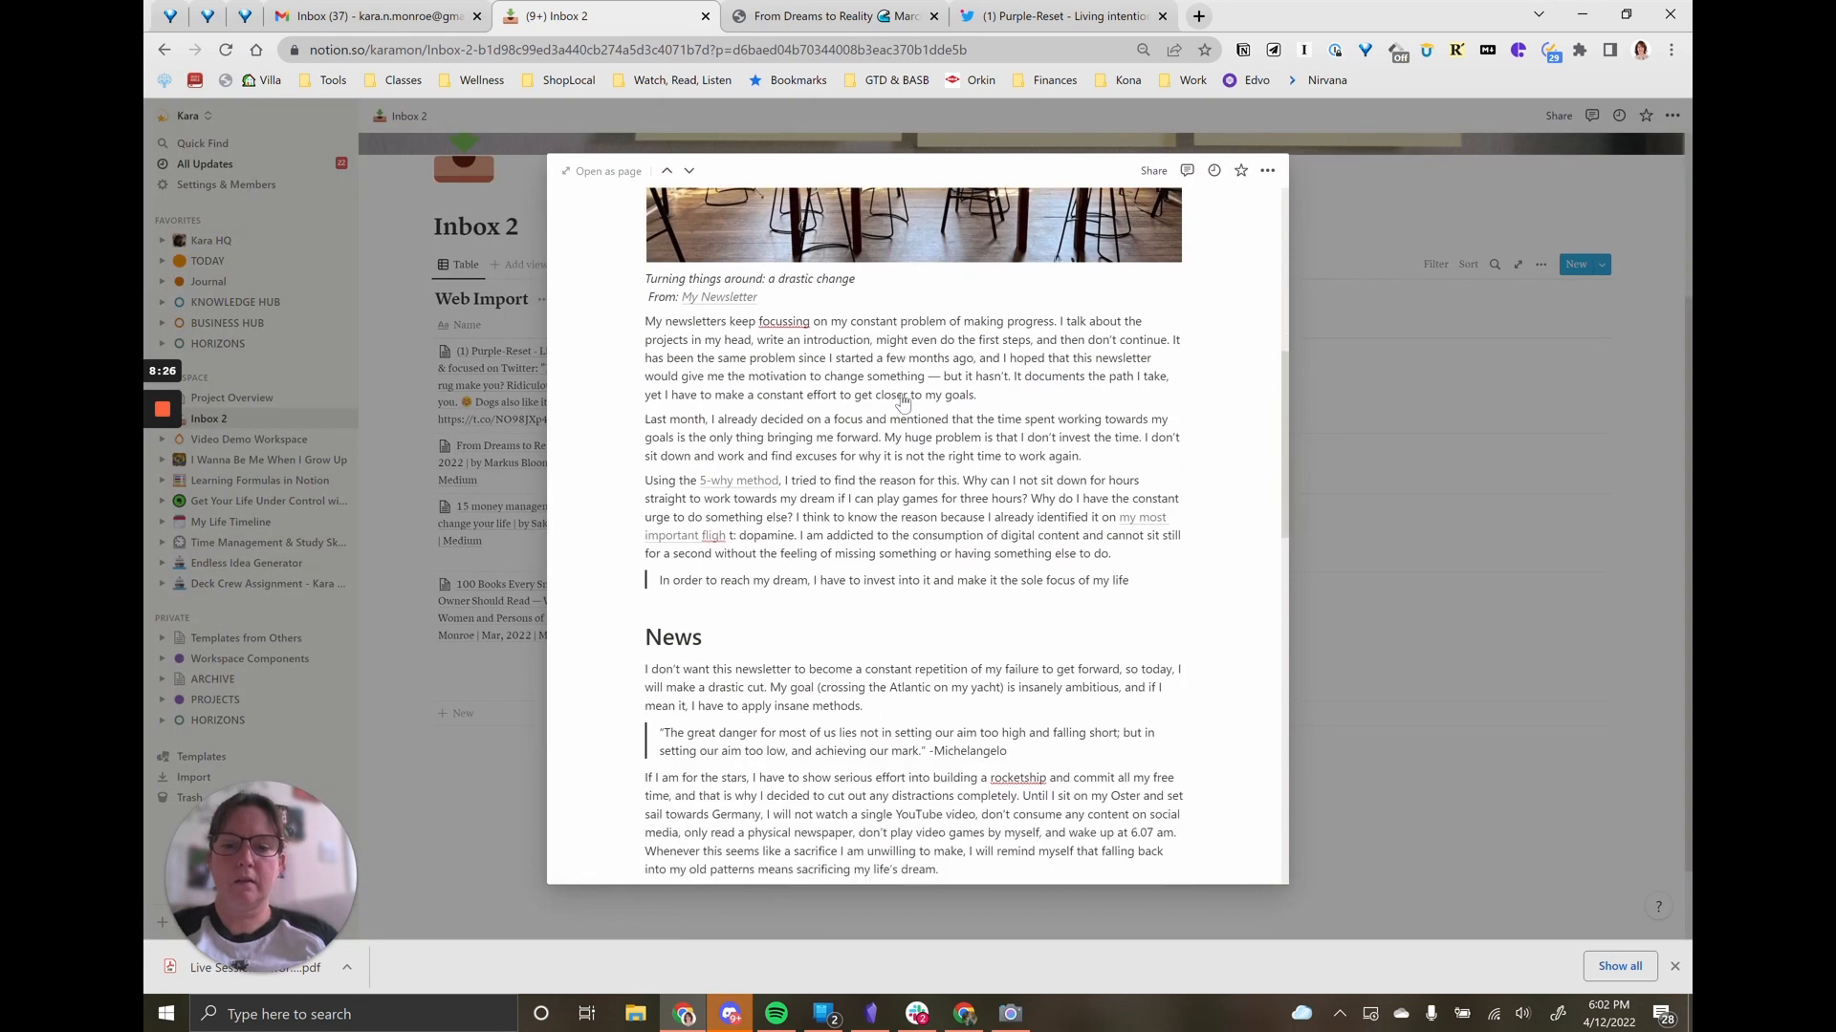
scroll(913, 526, down, 1)
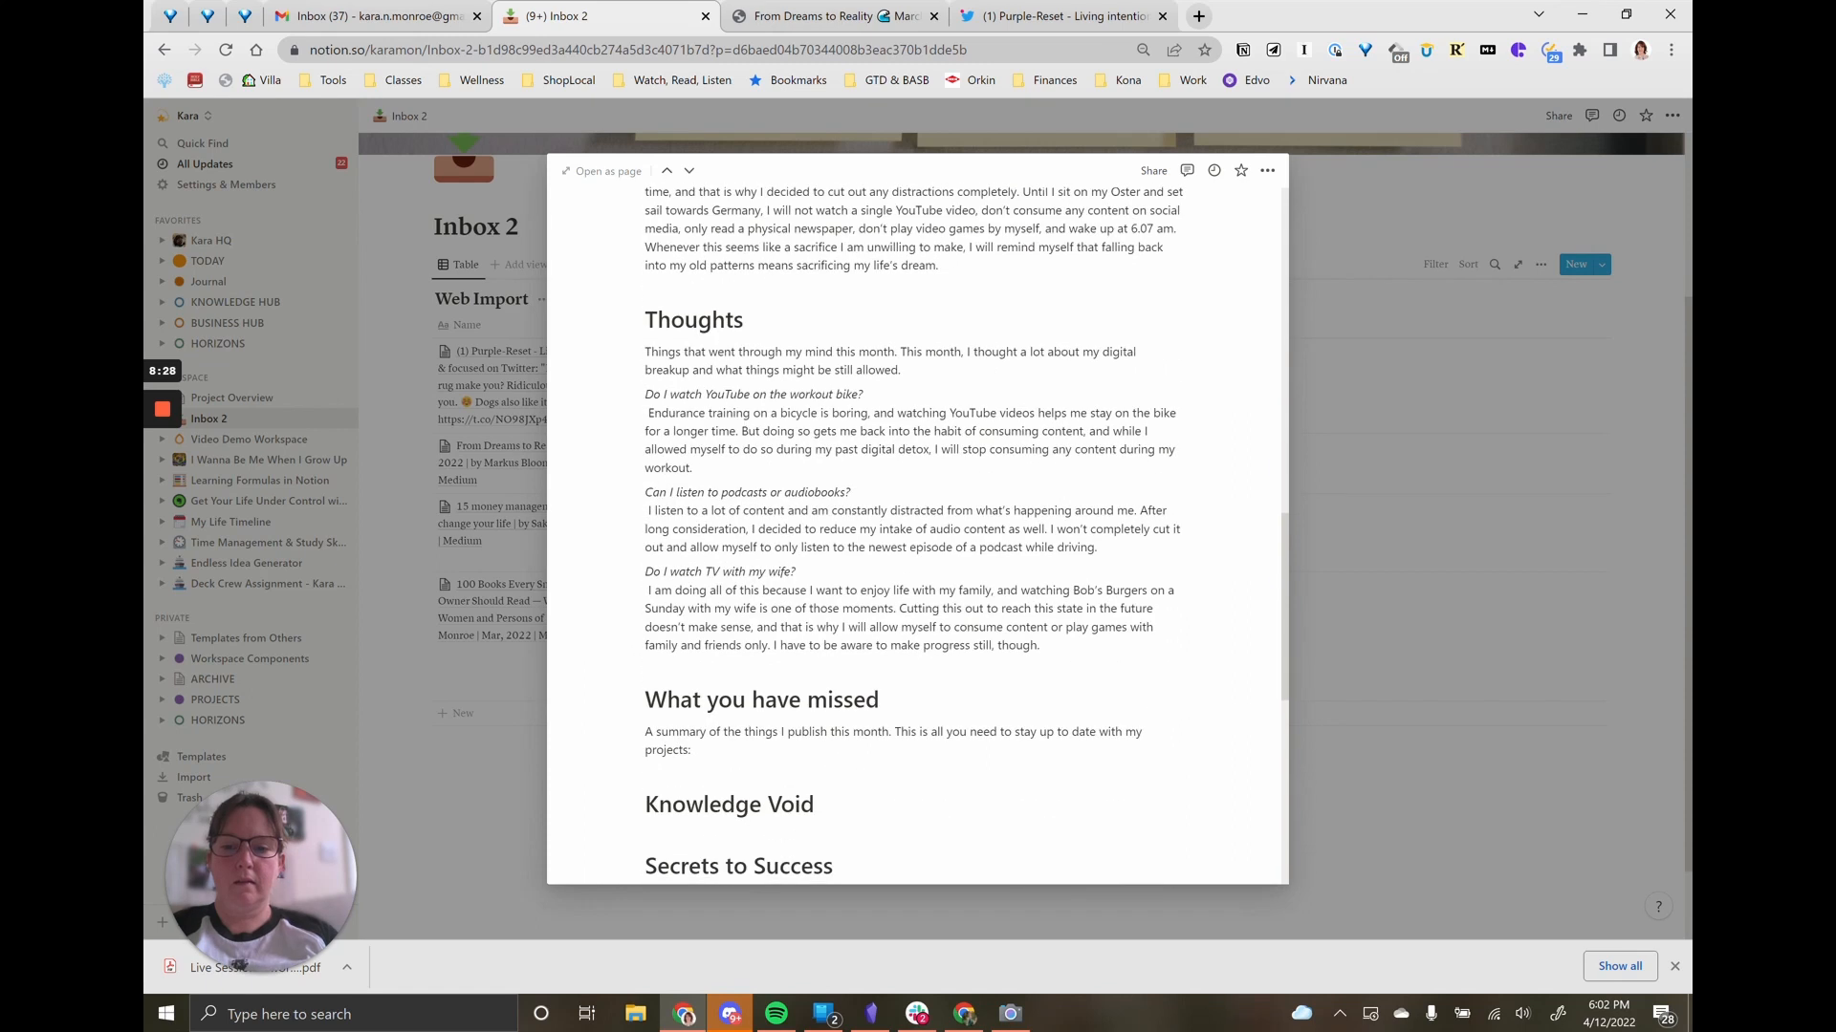
scroll(913, 526, down, 5)
scroll(913, 526, up, 20)
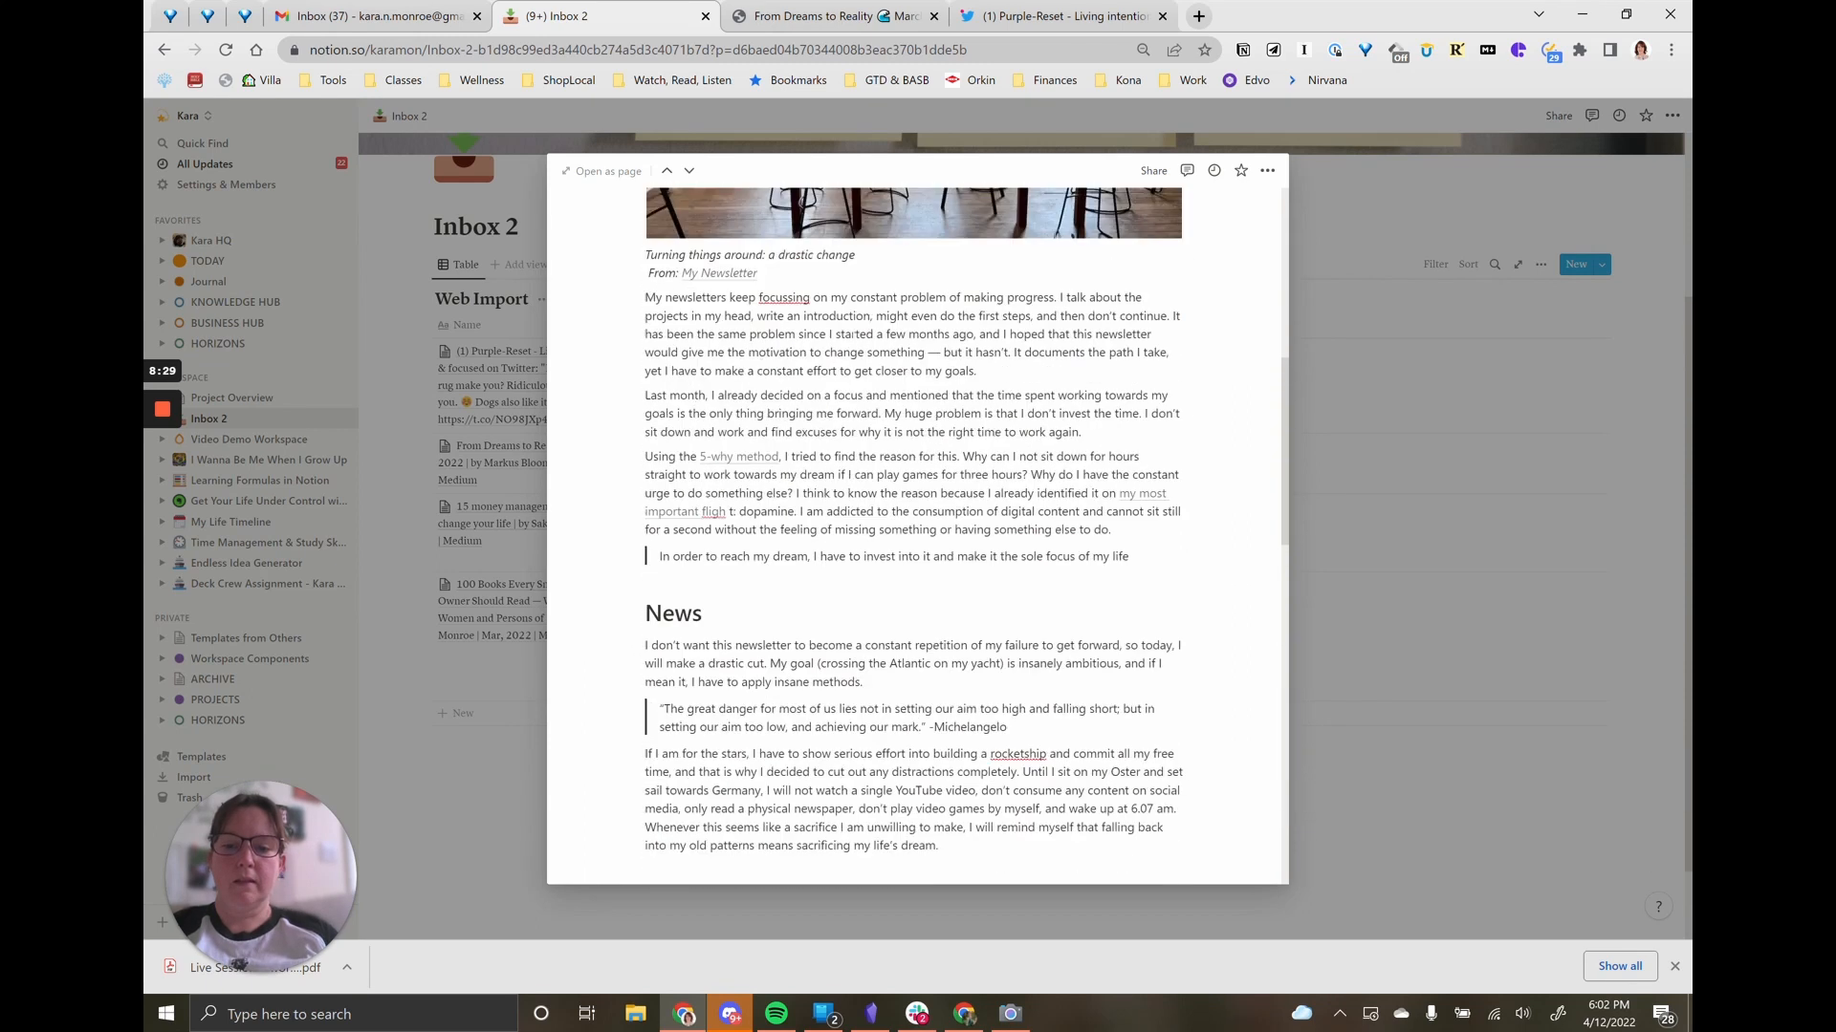
click(1268, 170)
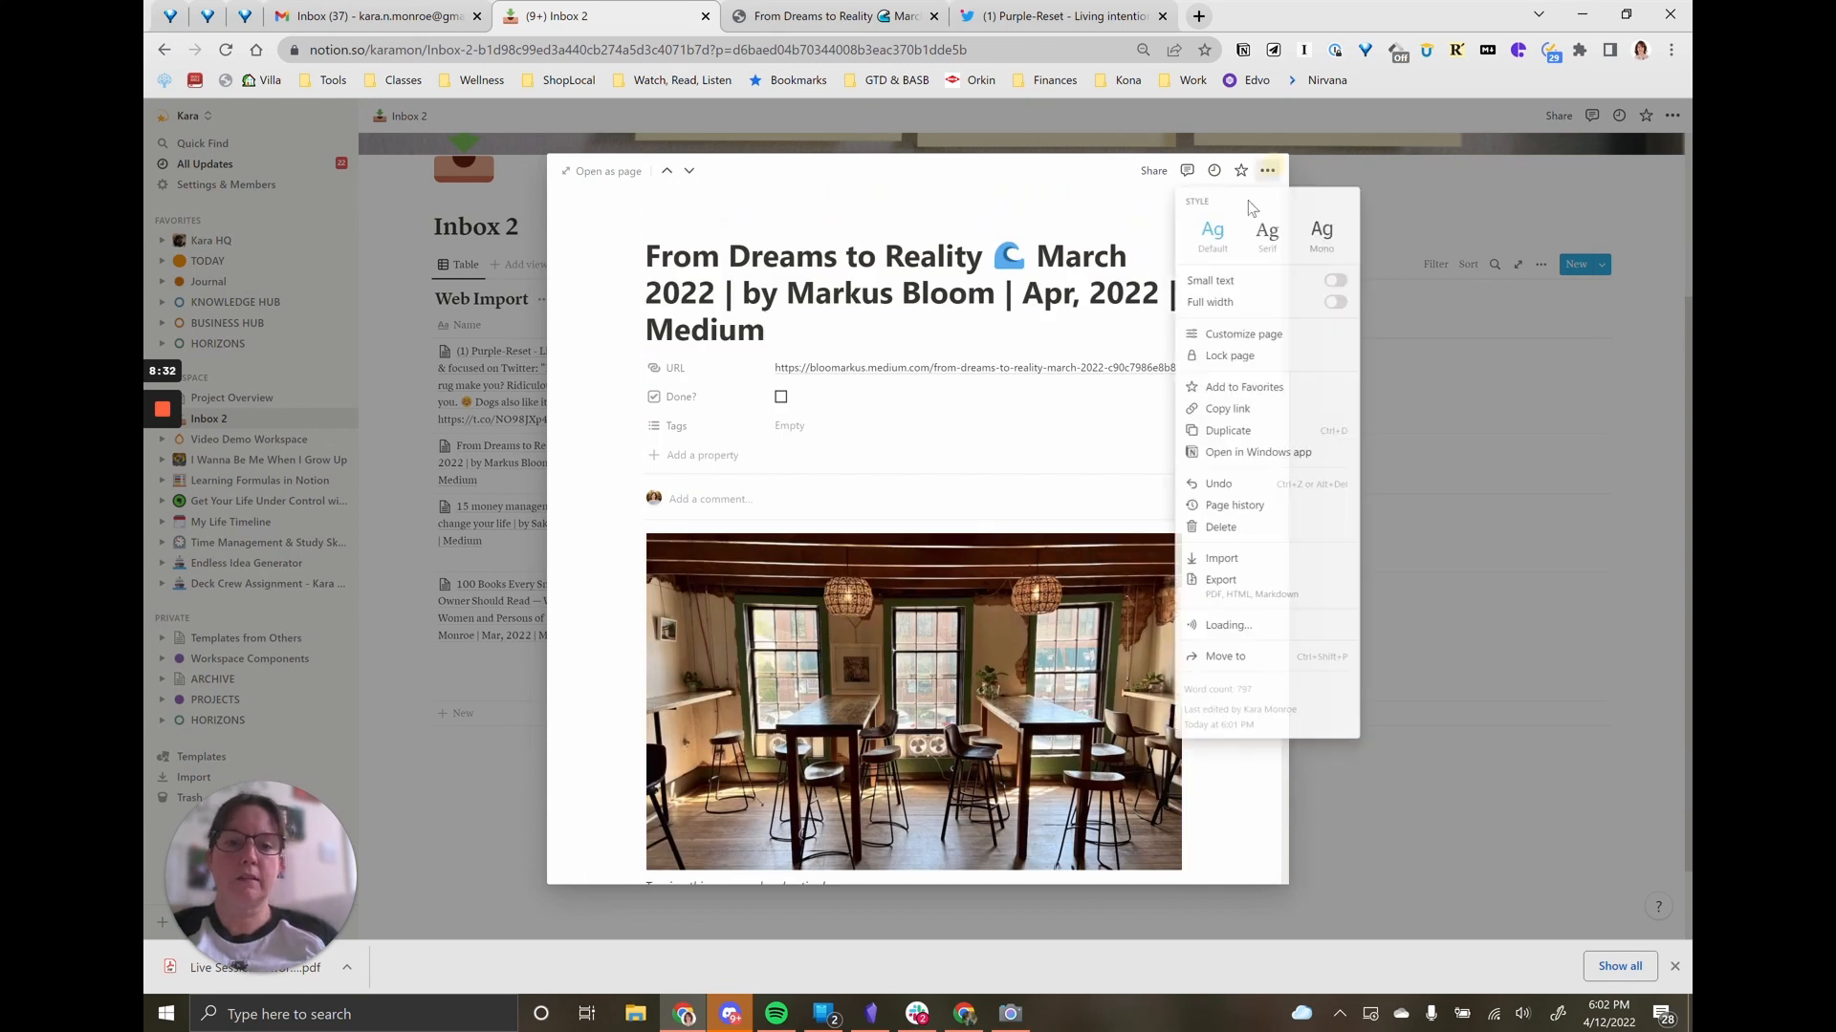
click(1228, 524)
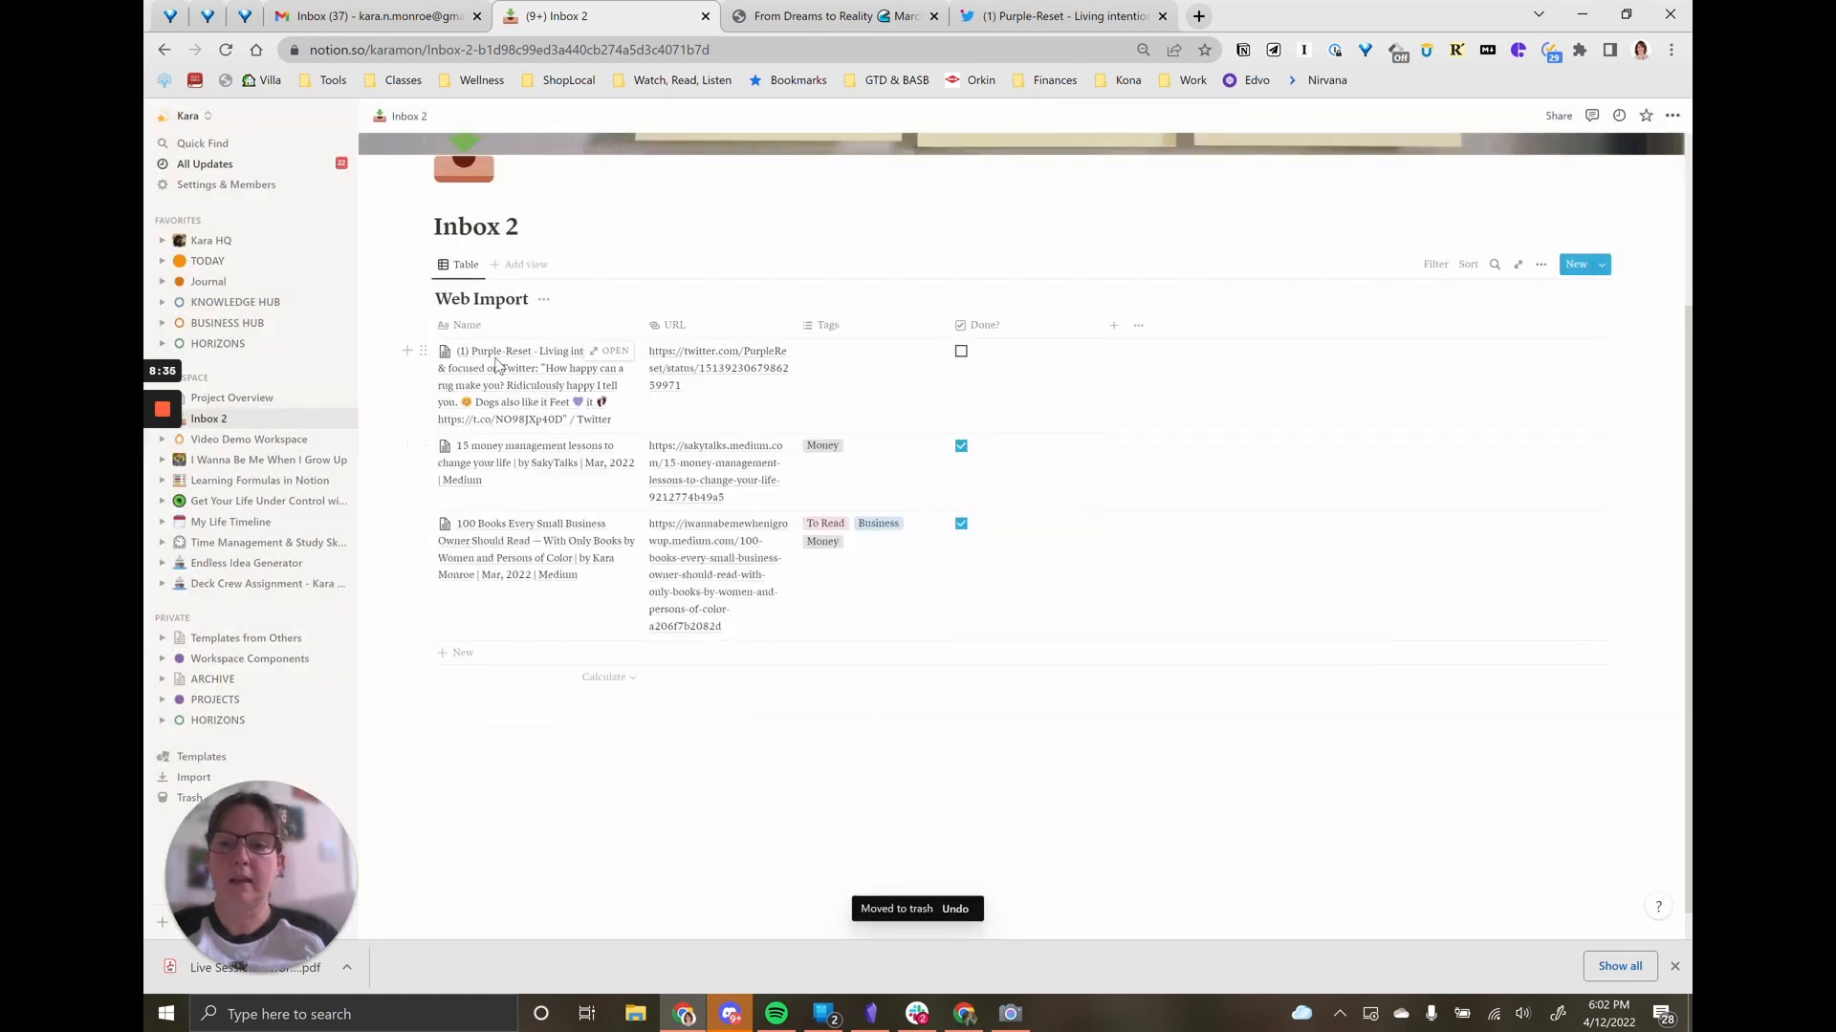
Step: Review the Purple-Reset tweet entry, mark it as done, and assign it a new "To Buy" tag
click(598, 353)
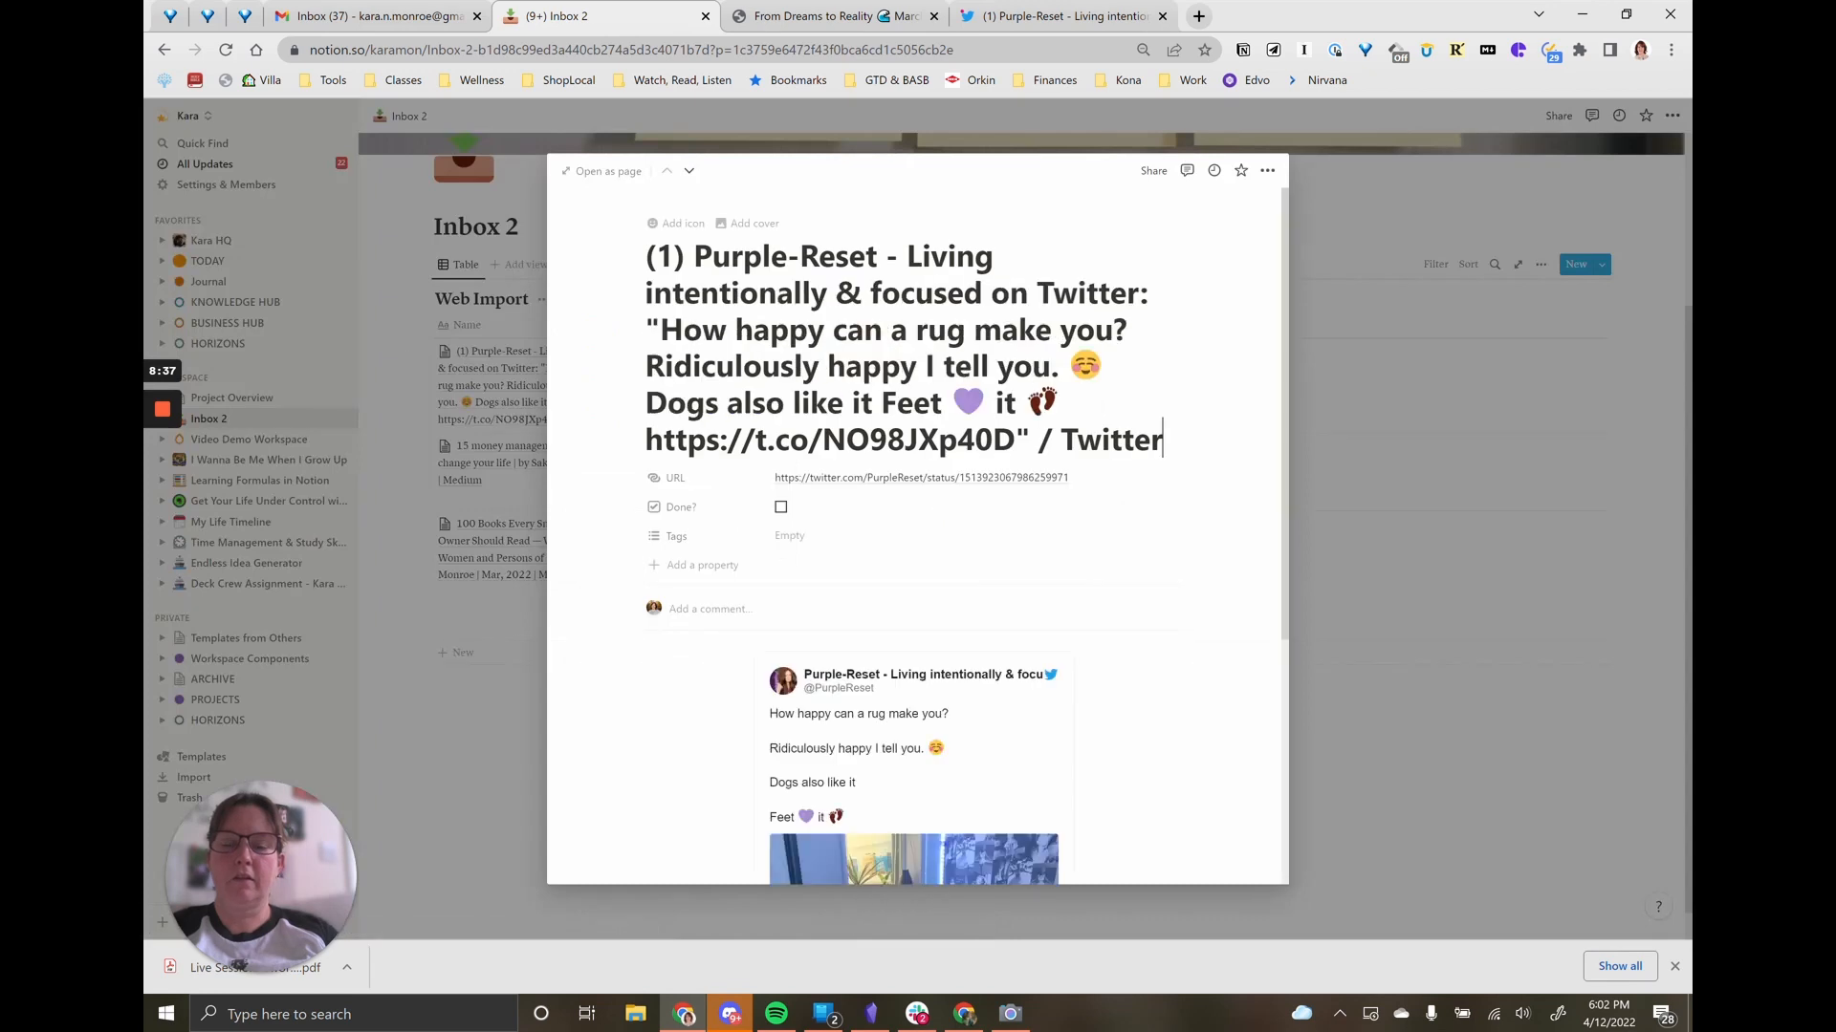
scroll(1007, 610, down, 4)
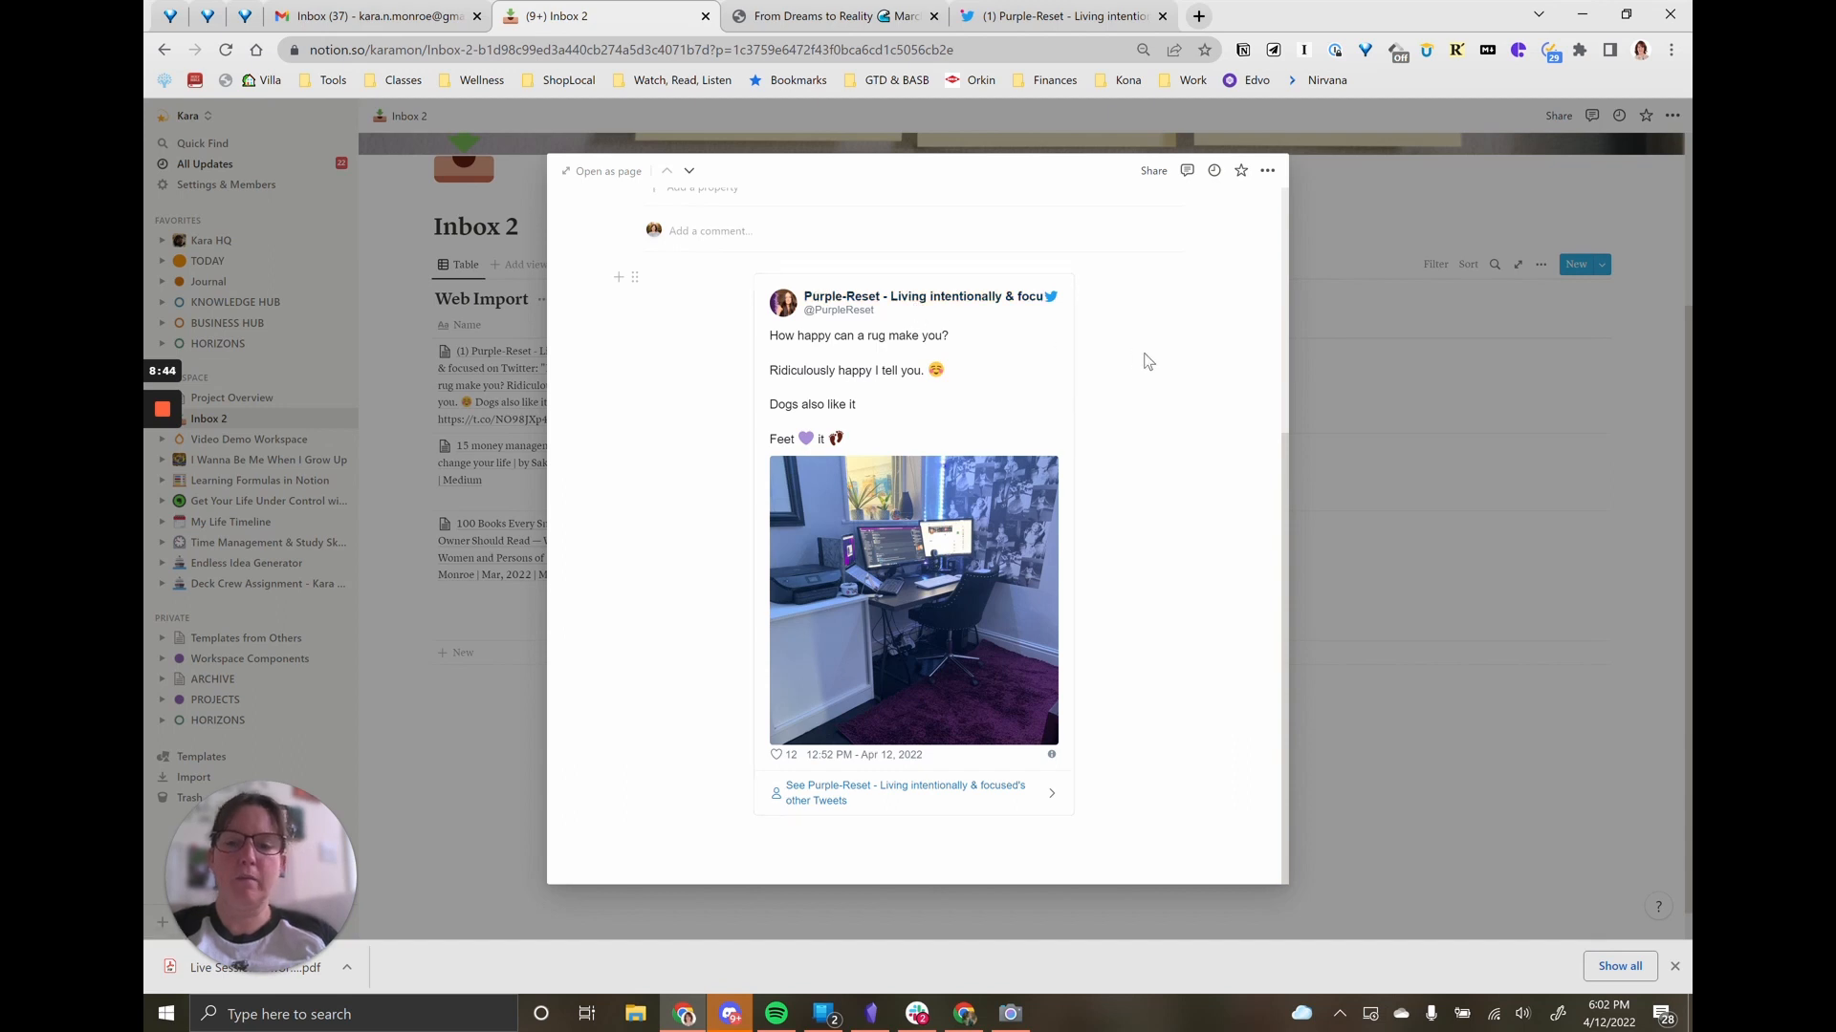
scroll(1147, 360, up, 5)
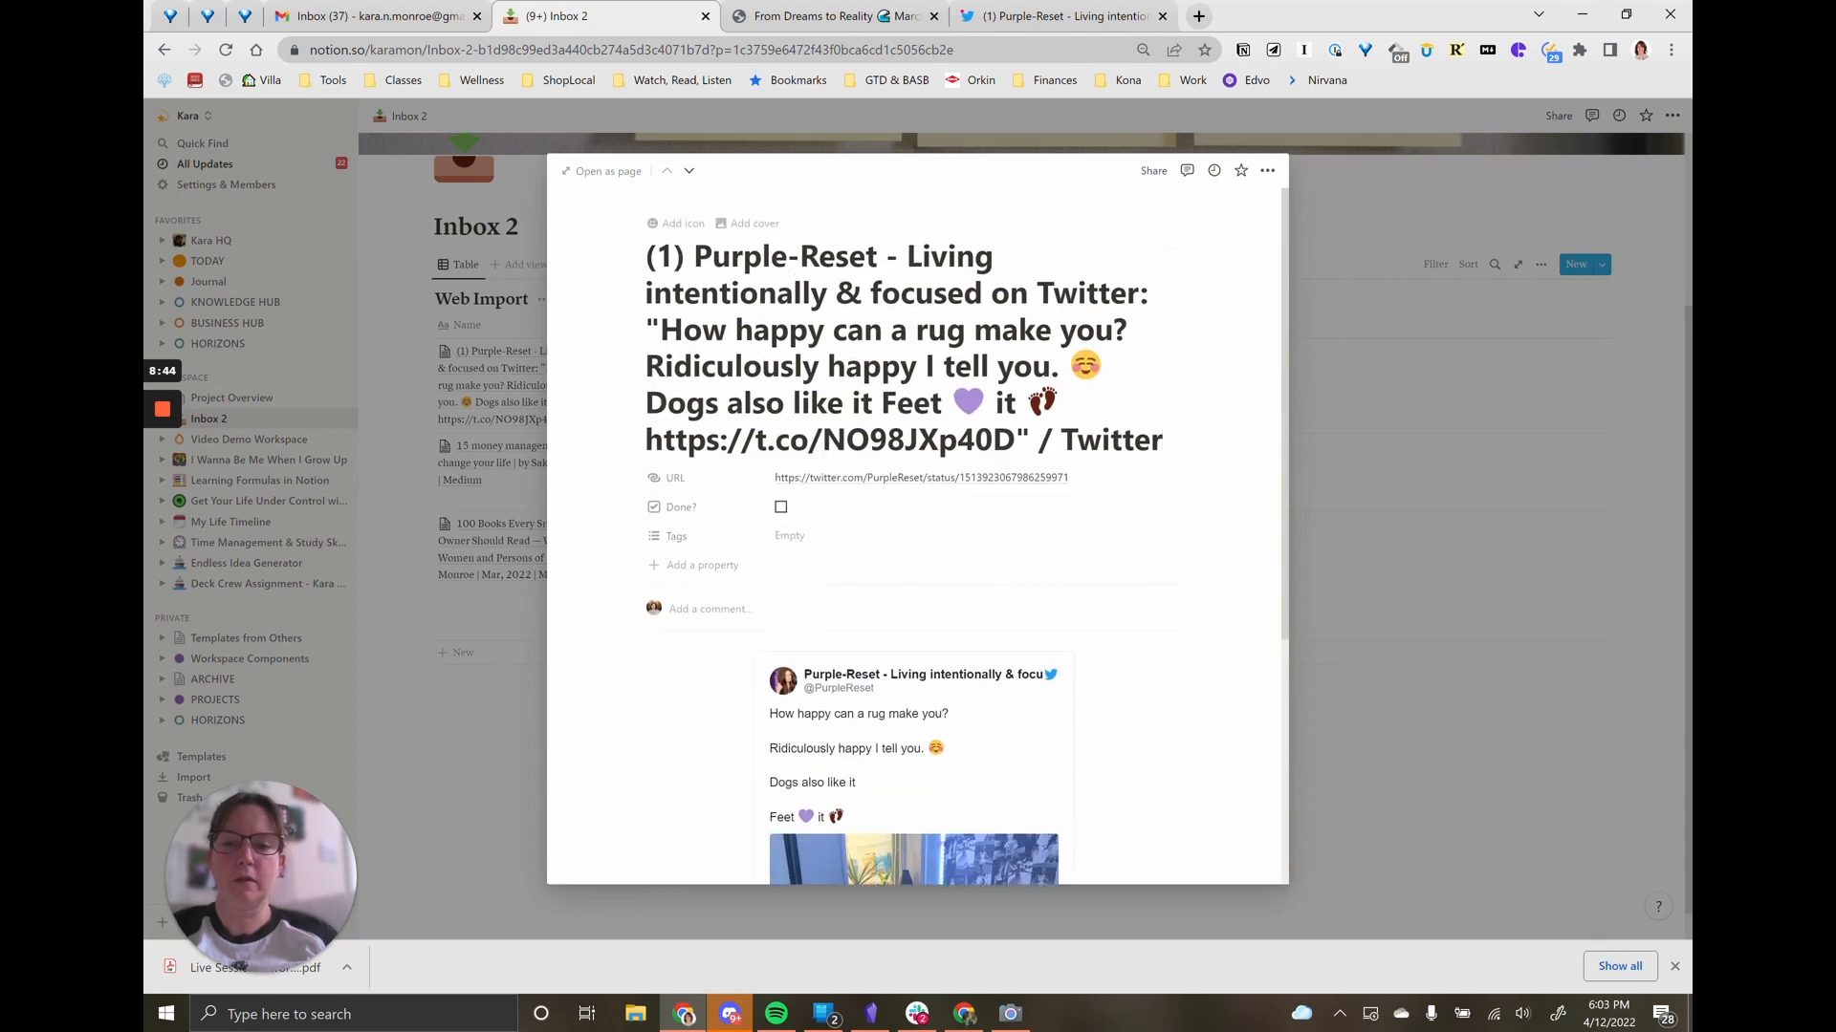
click(781, 507)
click(784, 533)
text(To Buy)
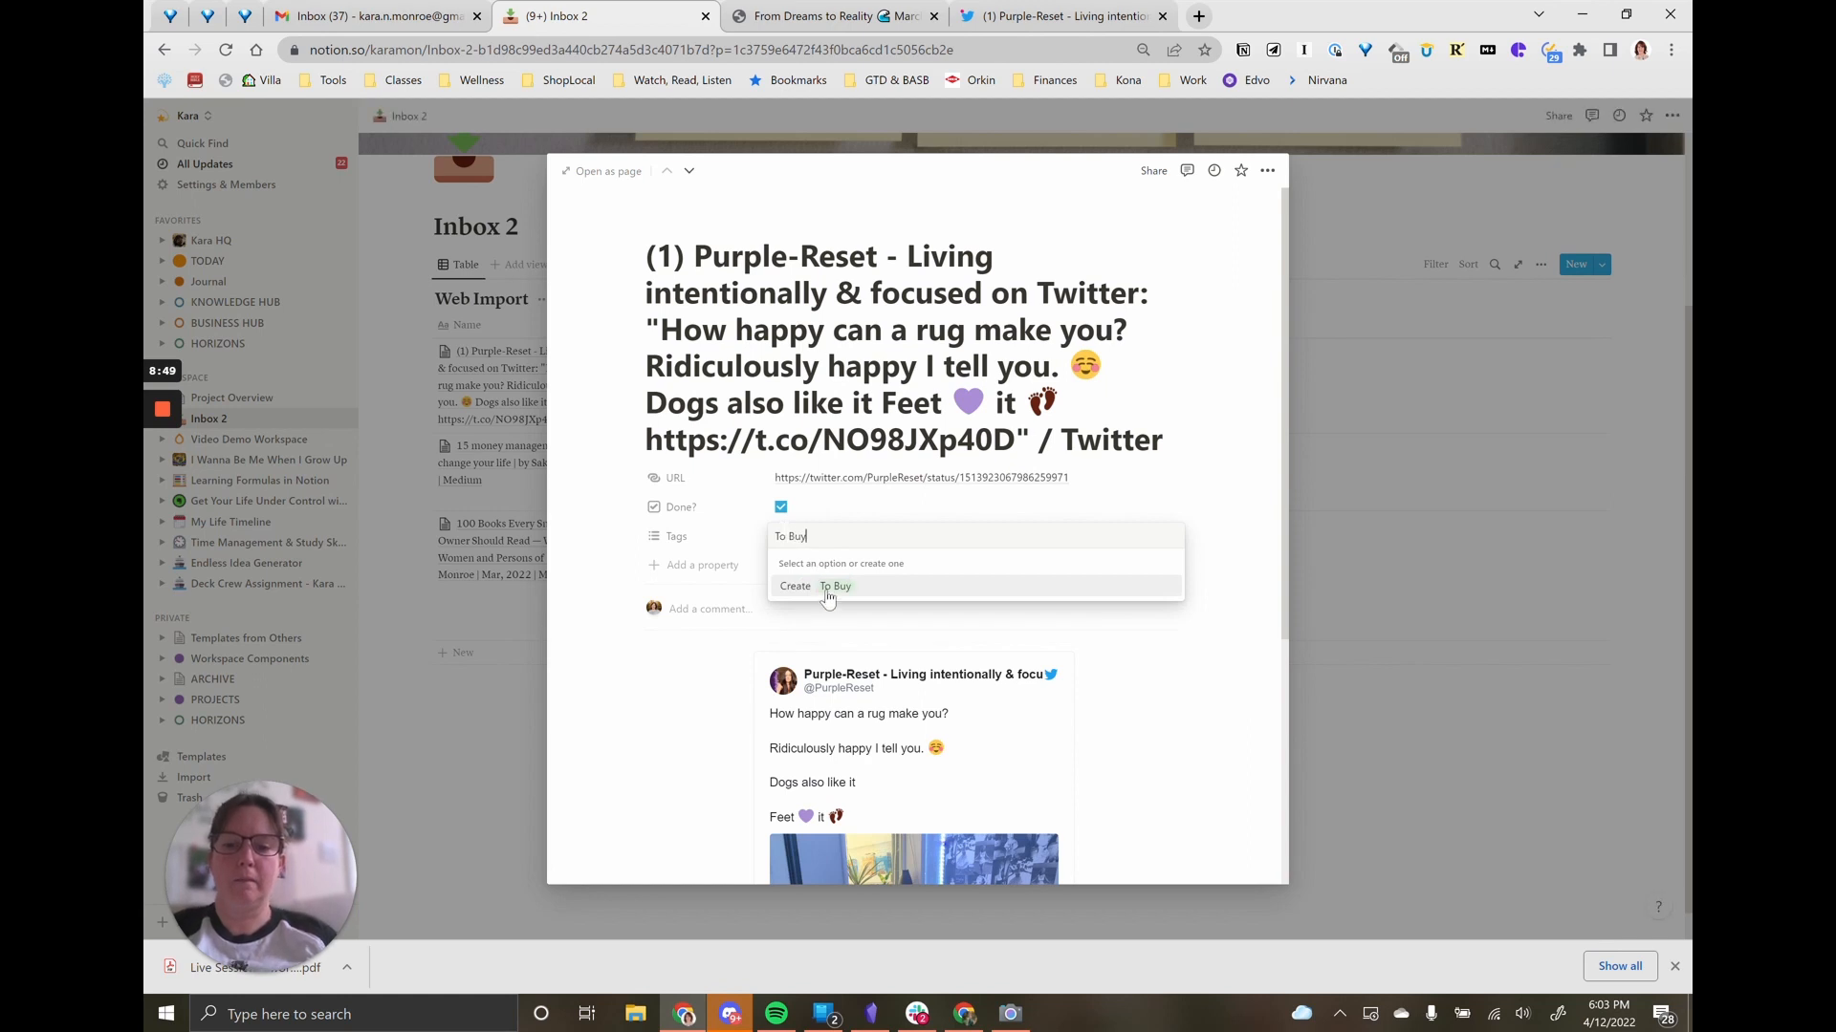
click(822, 590)
click(1497, 841)
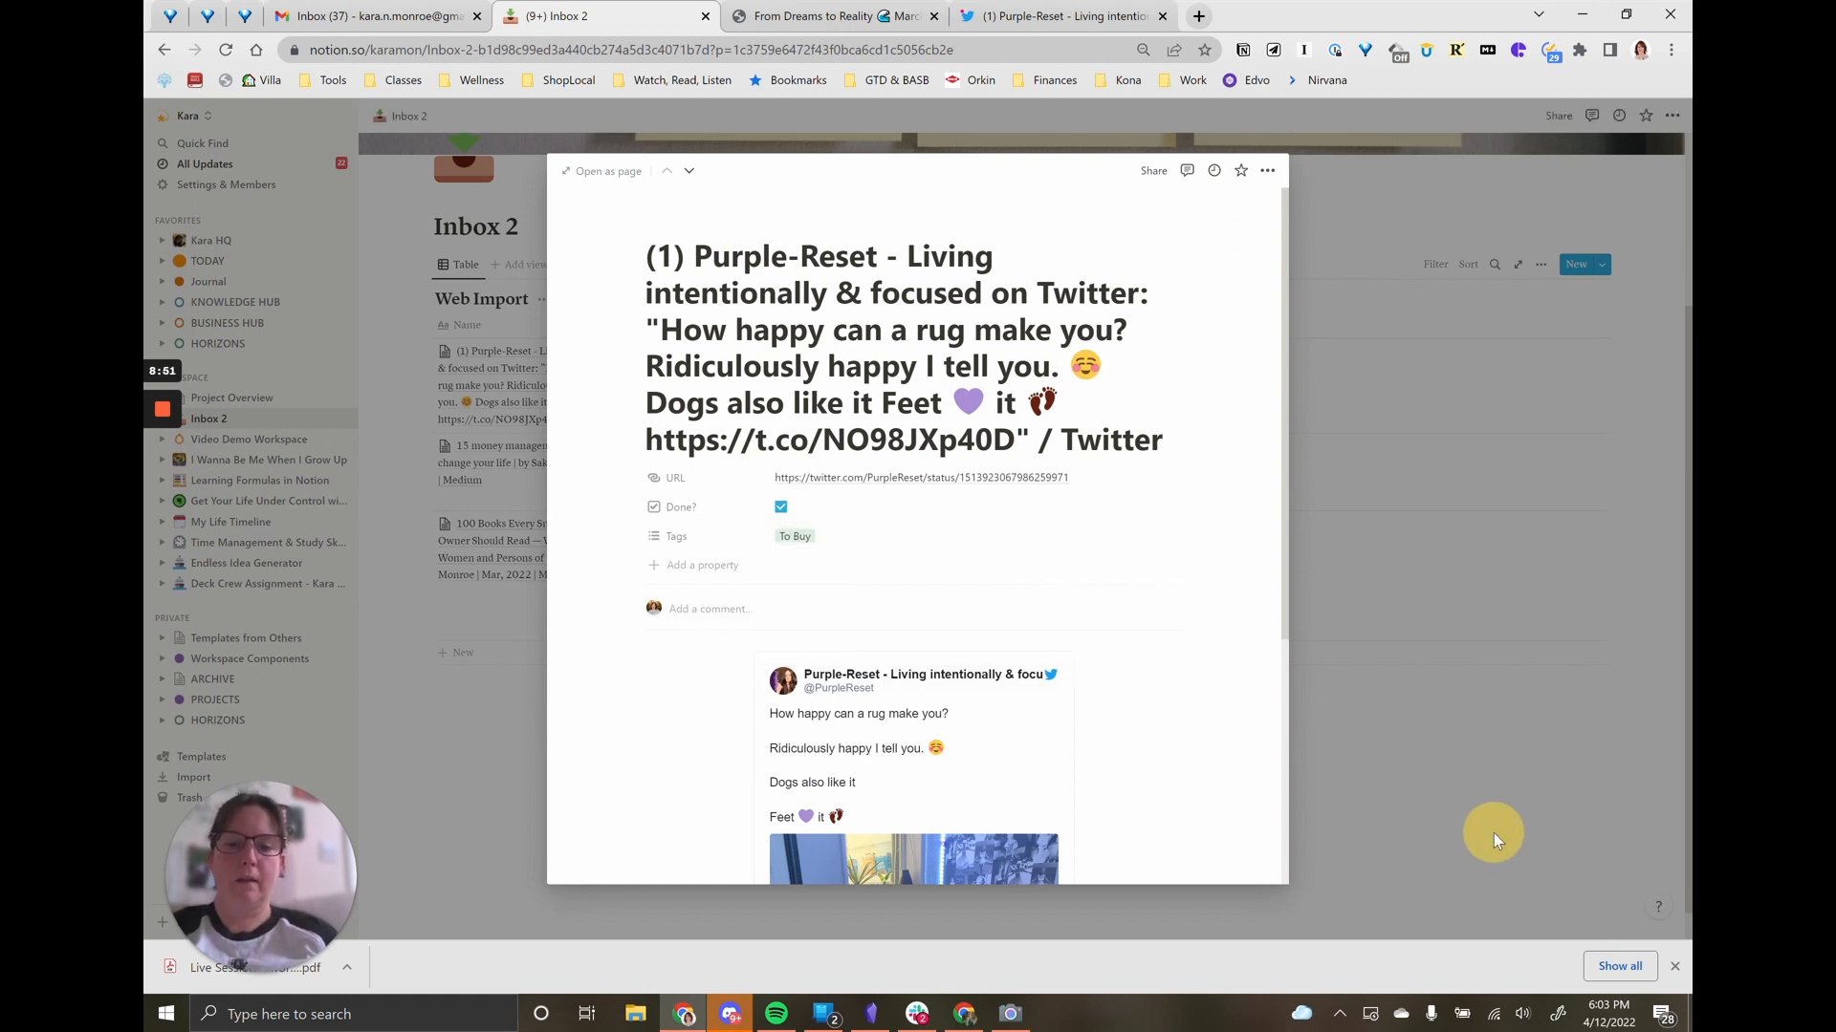
click(1341, 793)
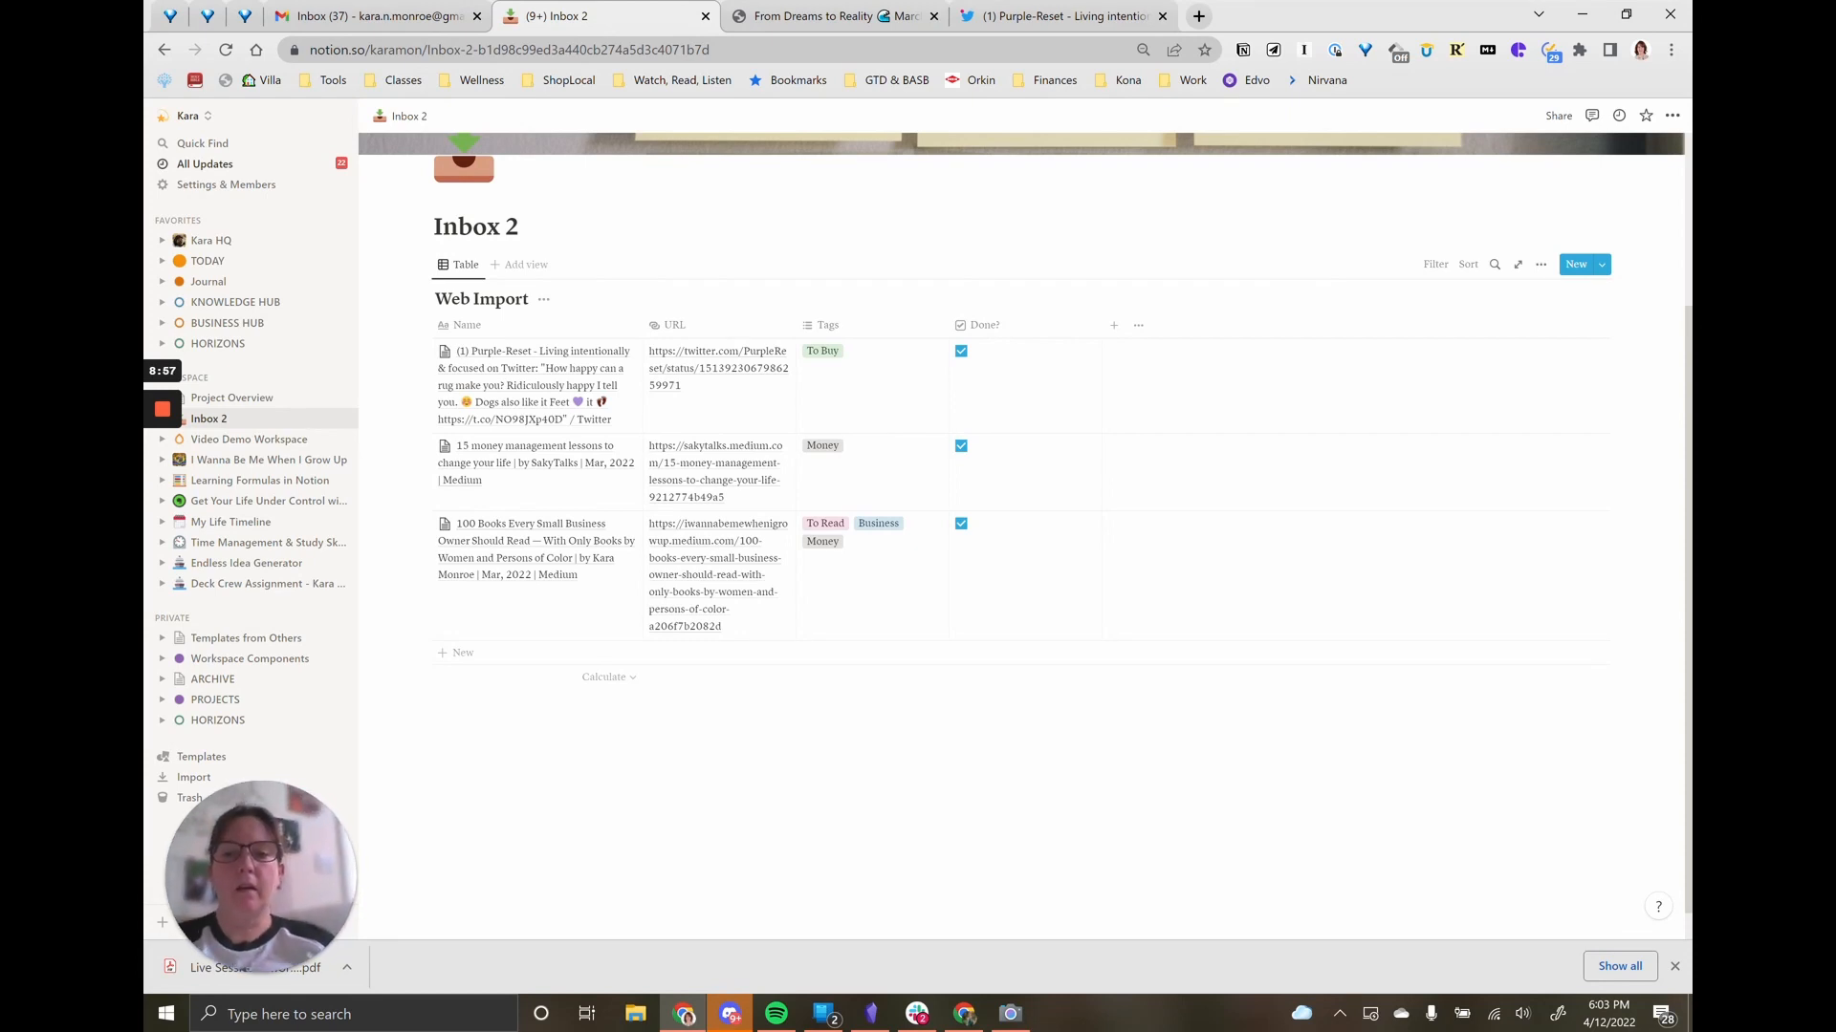
Step: Filter the Web Import table to entries whose Tags contain Money
click(1435, 264)
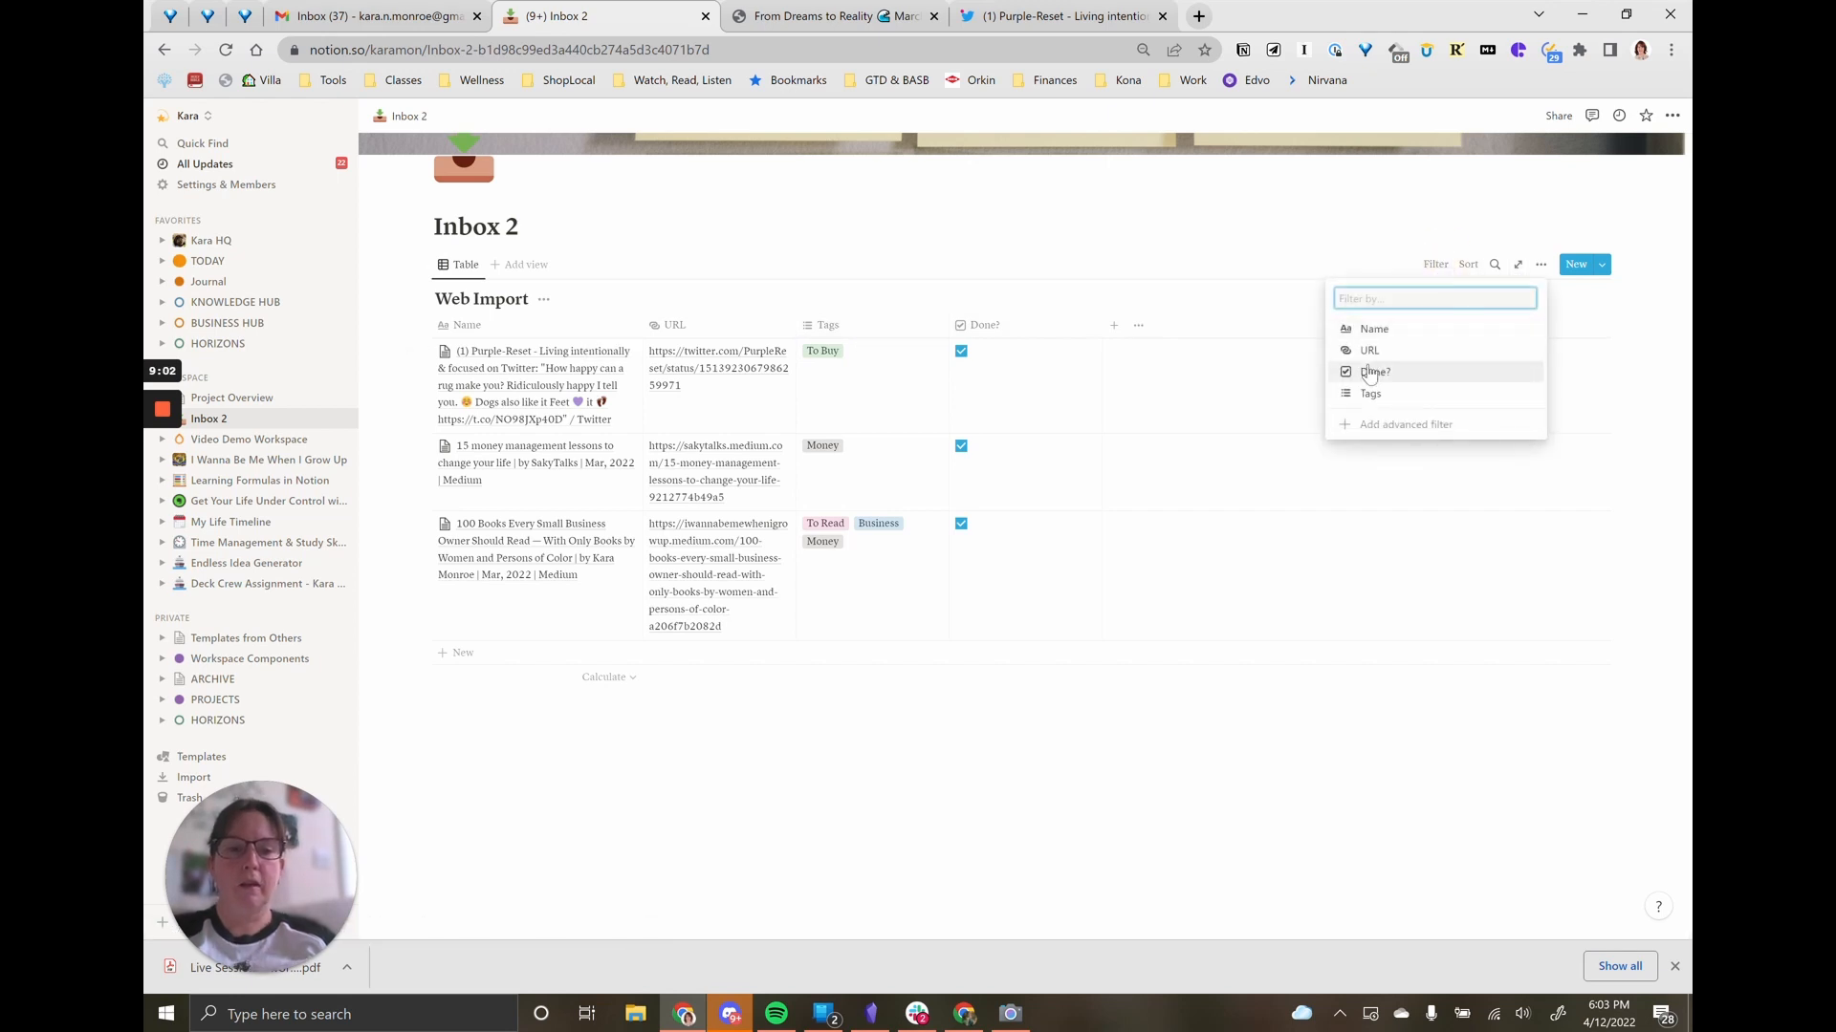
click(1369, 393)
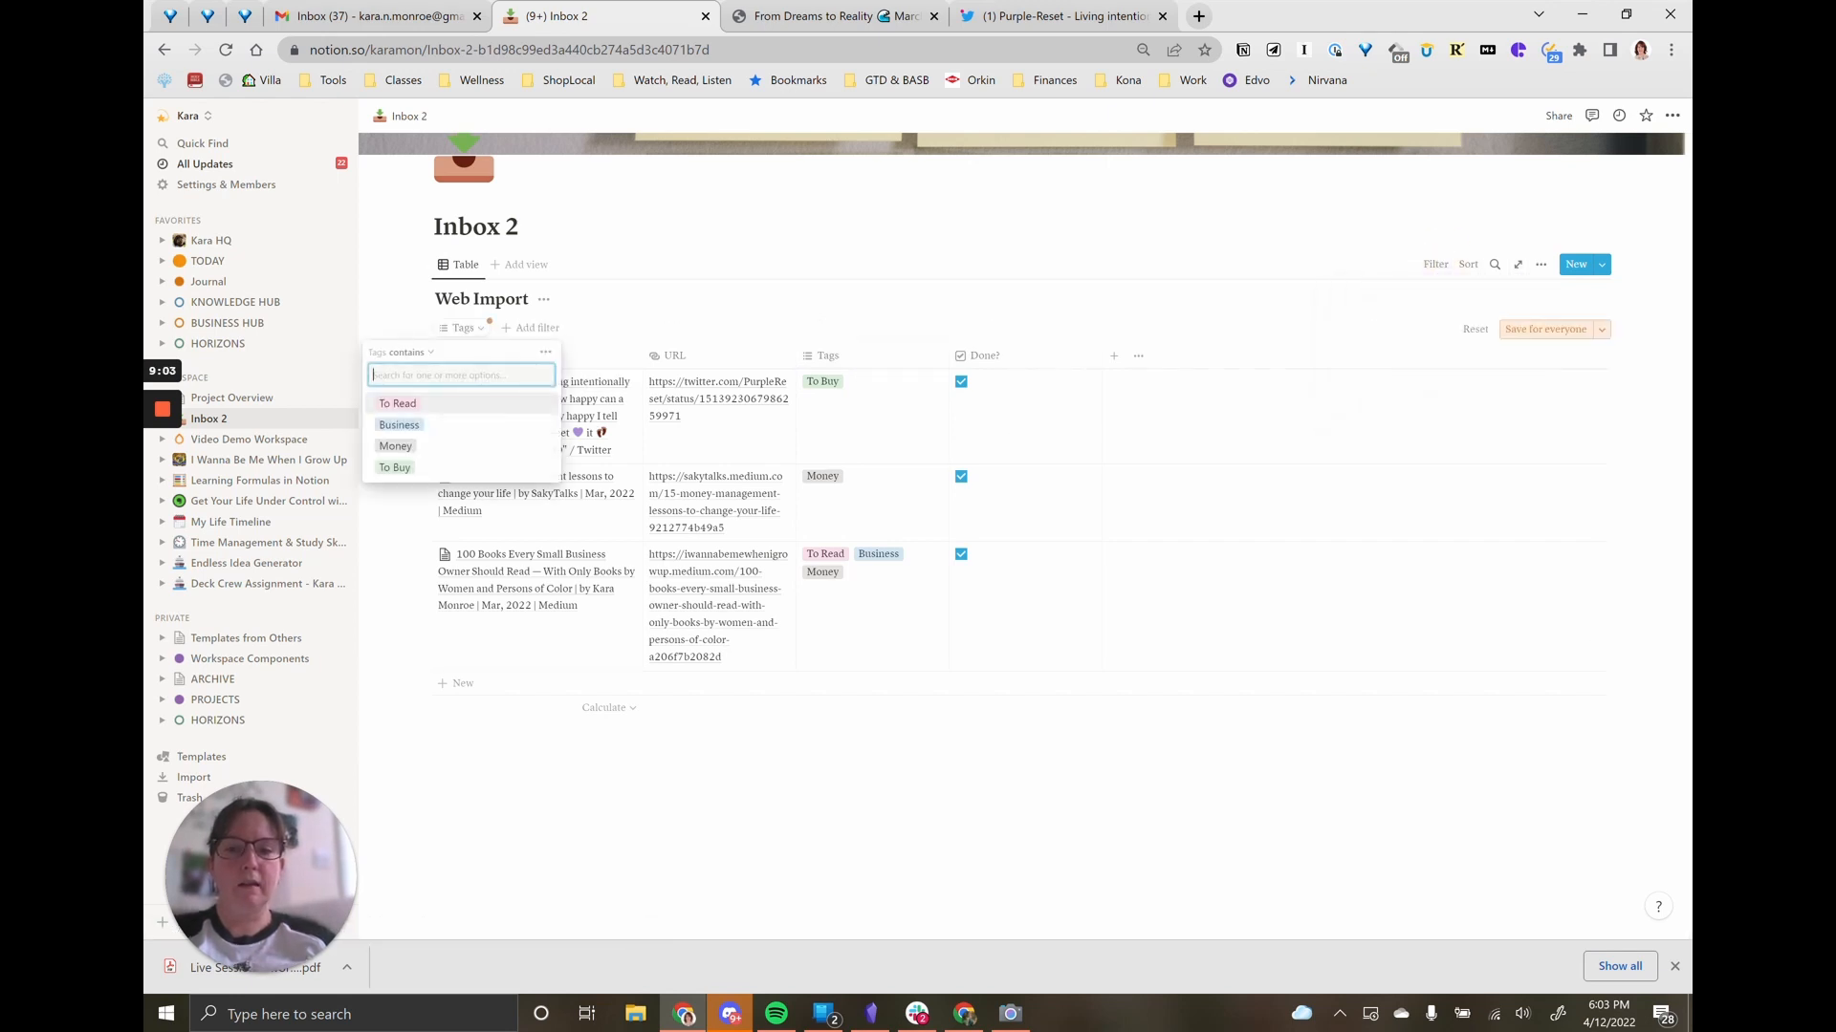
click(411, 450)
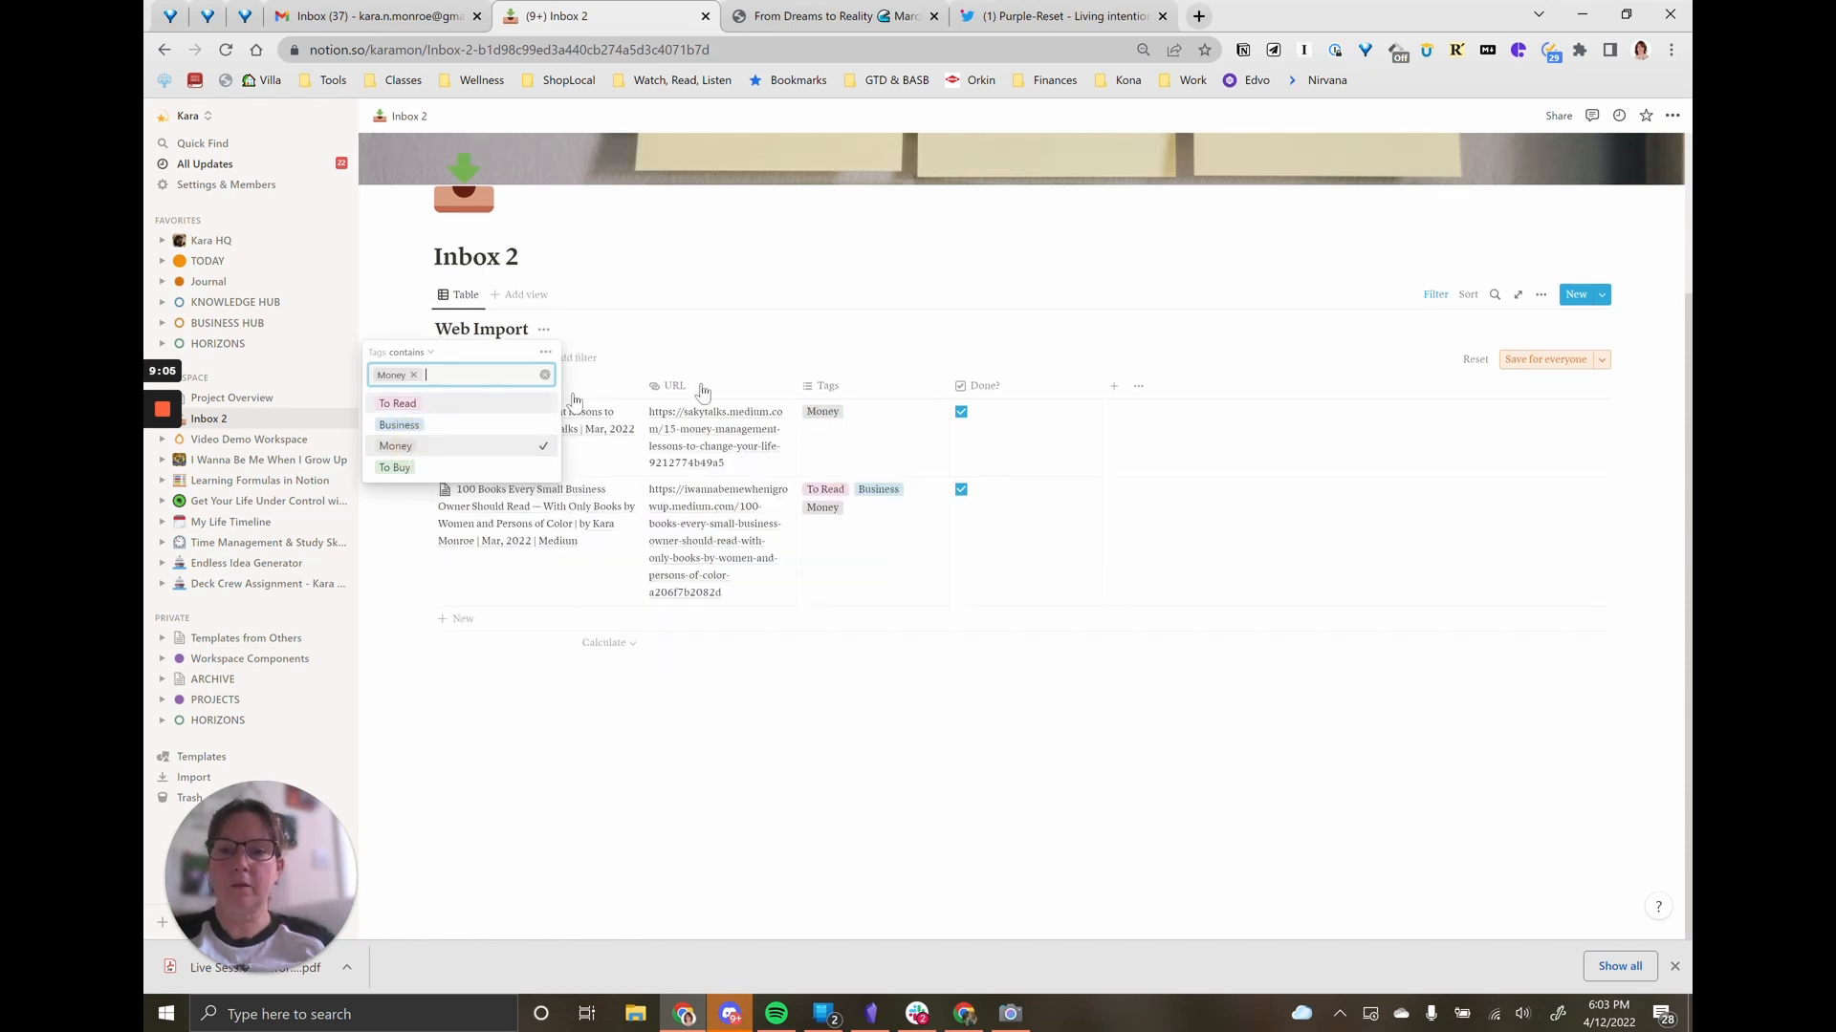
click(940, 344)
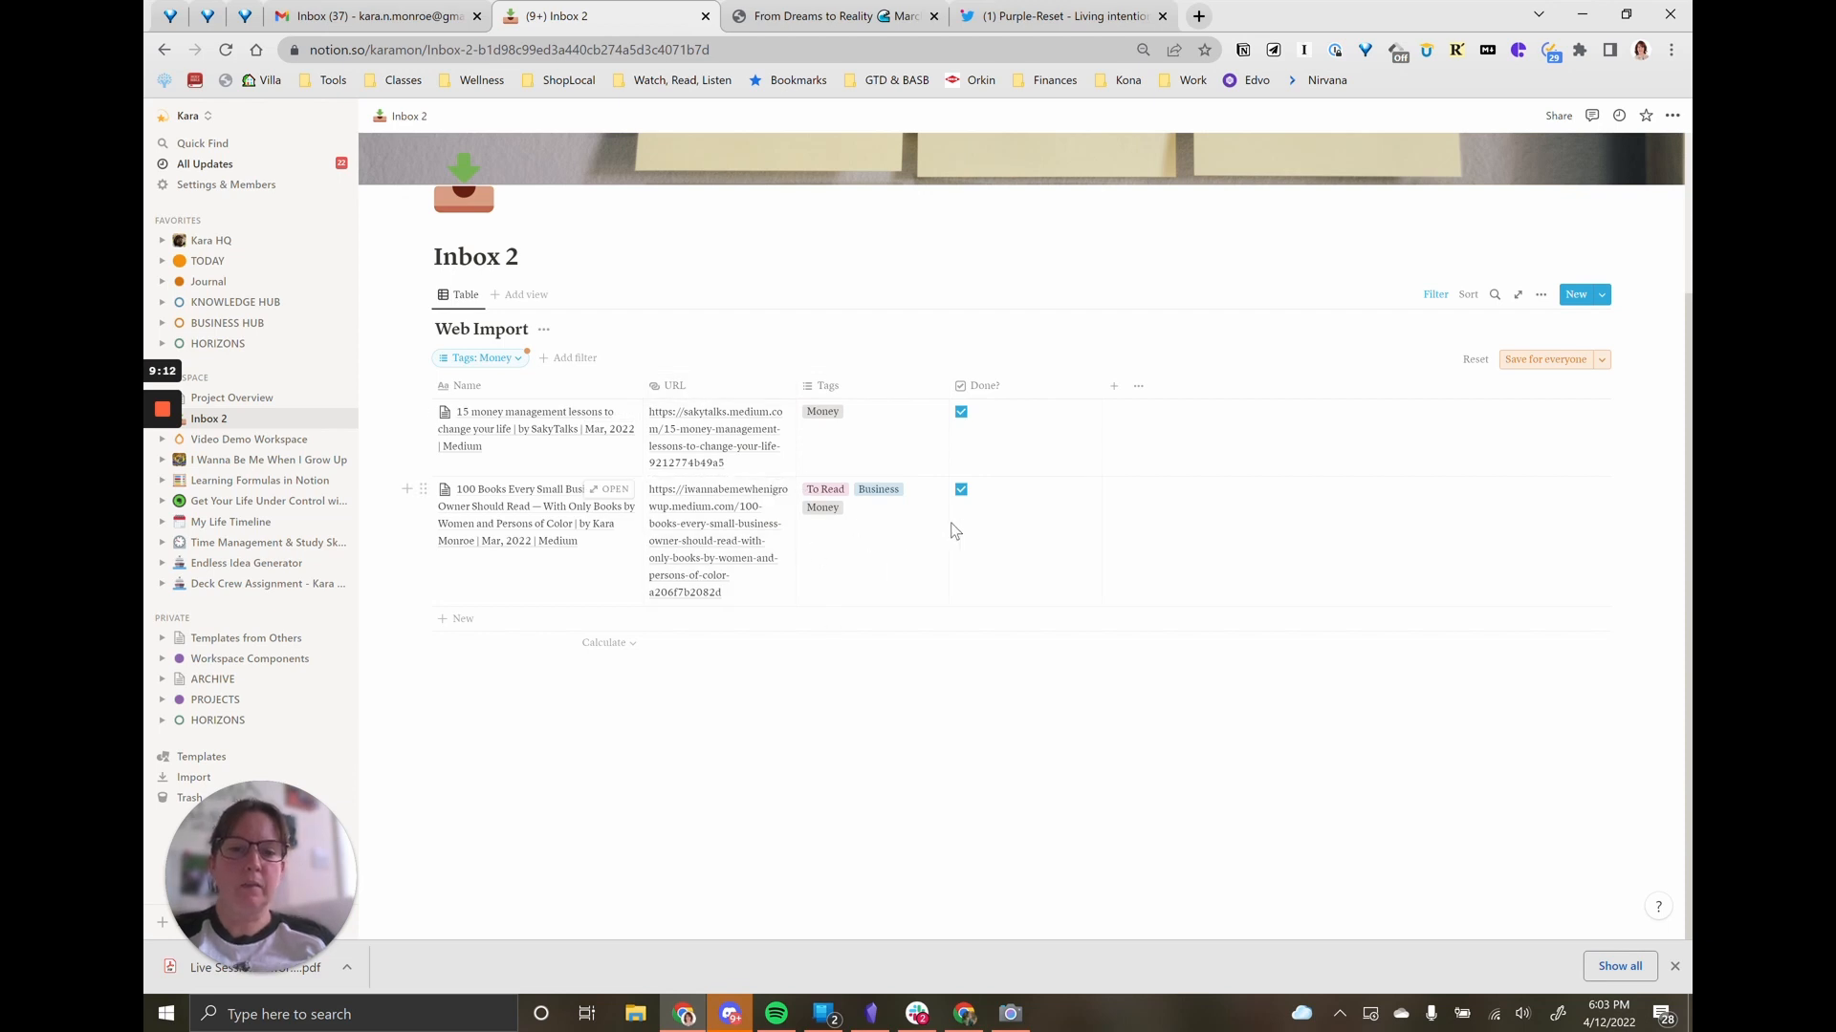
Step: Add a Notes column, entering "There are some great books in here on money topics that I want to put on my read later list" for 100 Books
click(1116, 389)
text(Notes)
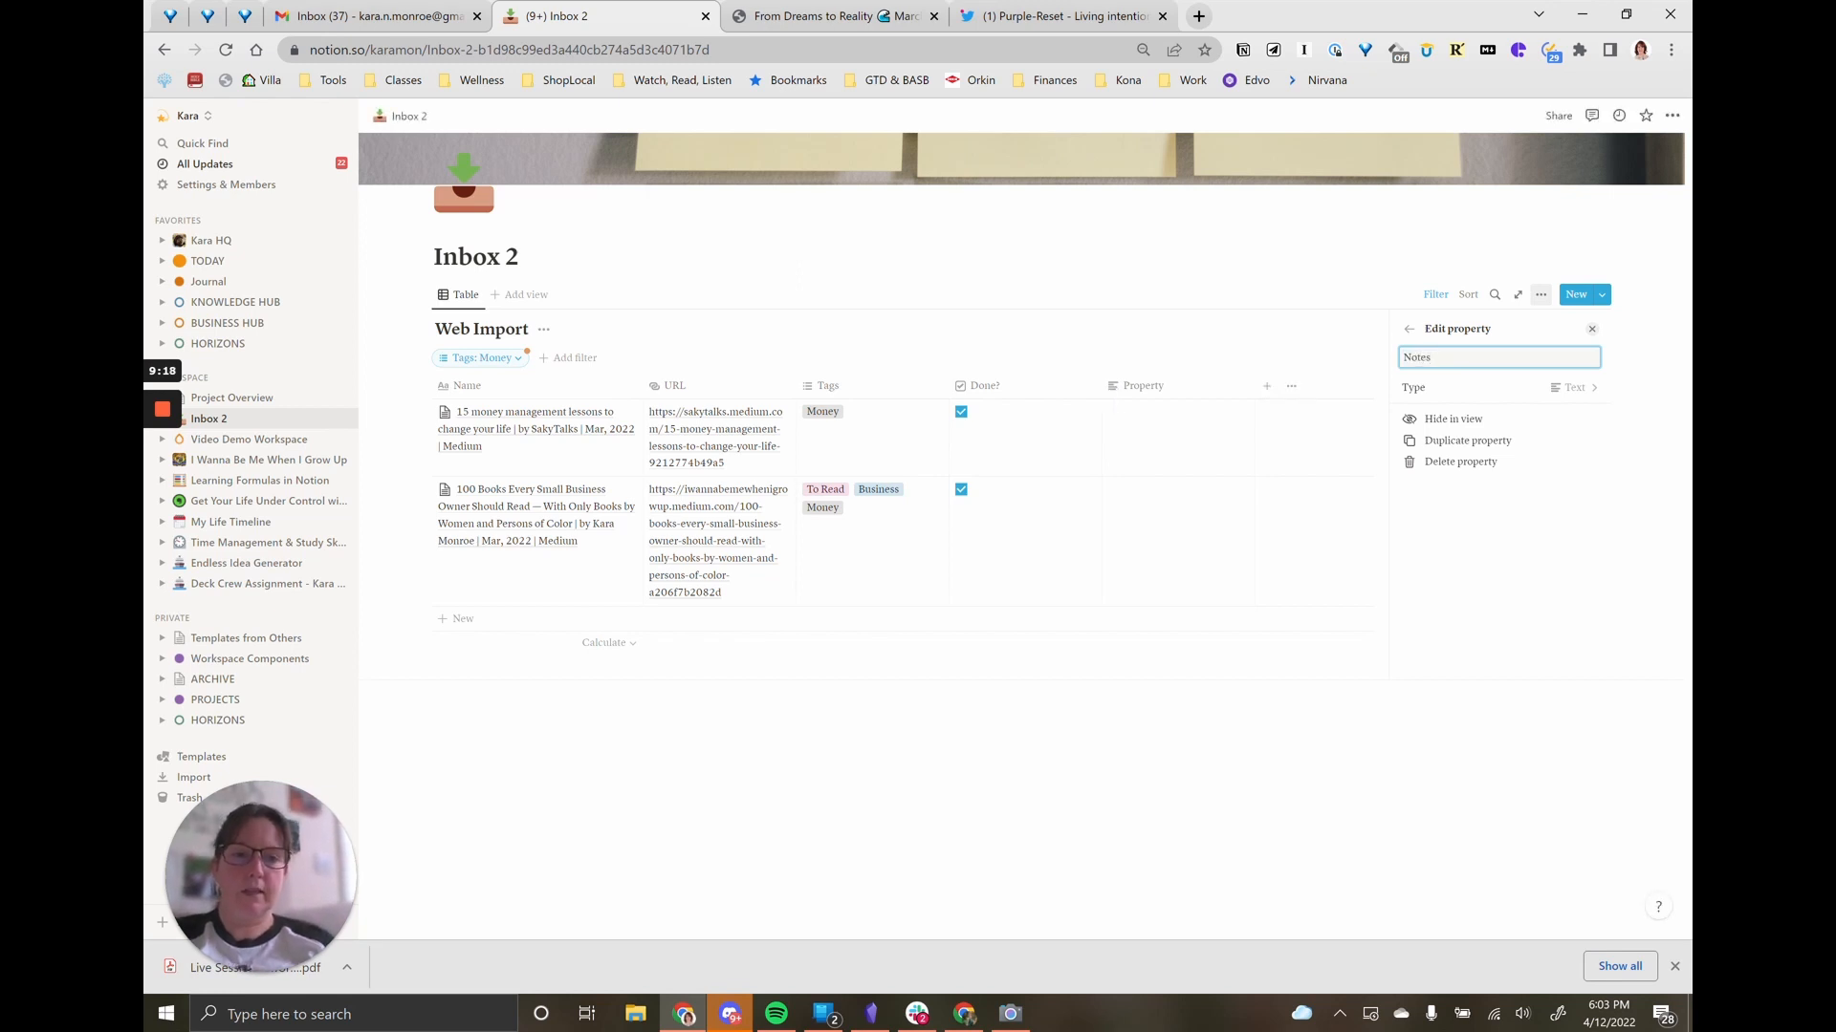
click(1119, 542)
text(There are some great books in here on money topics that I want to put on)
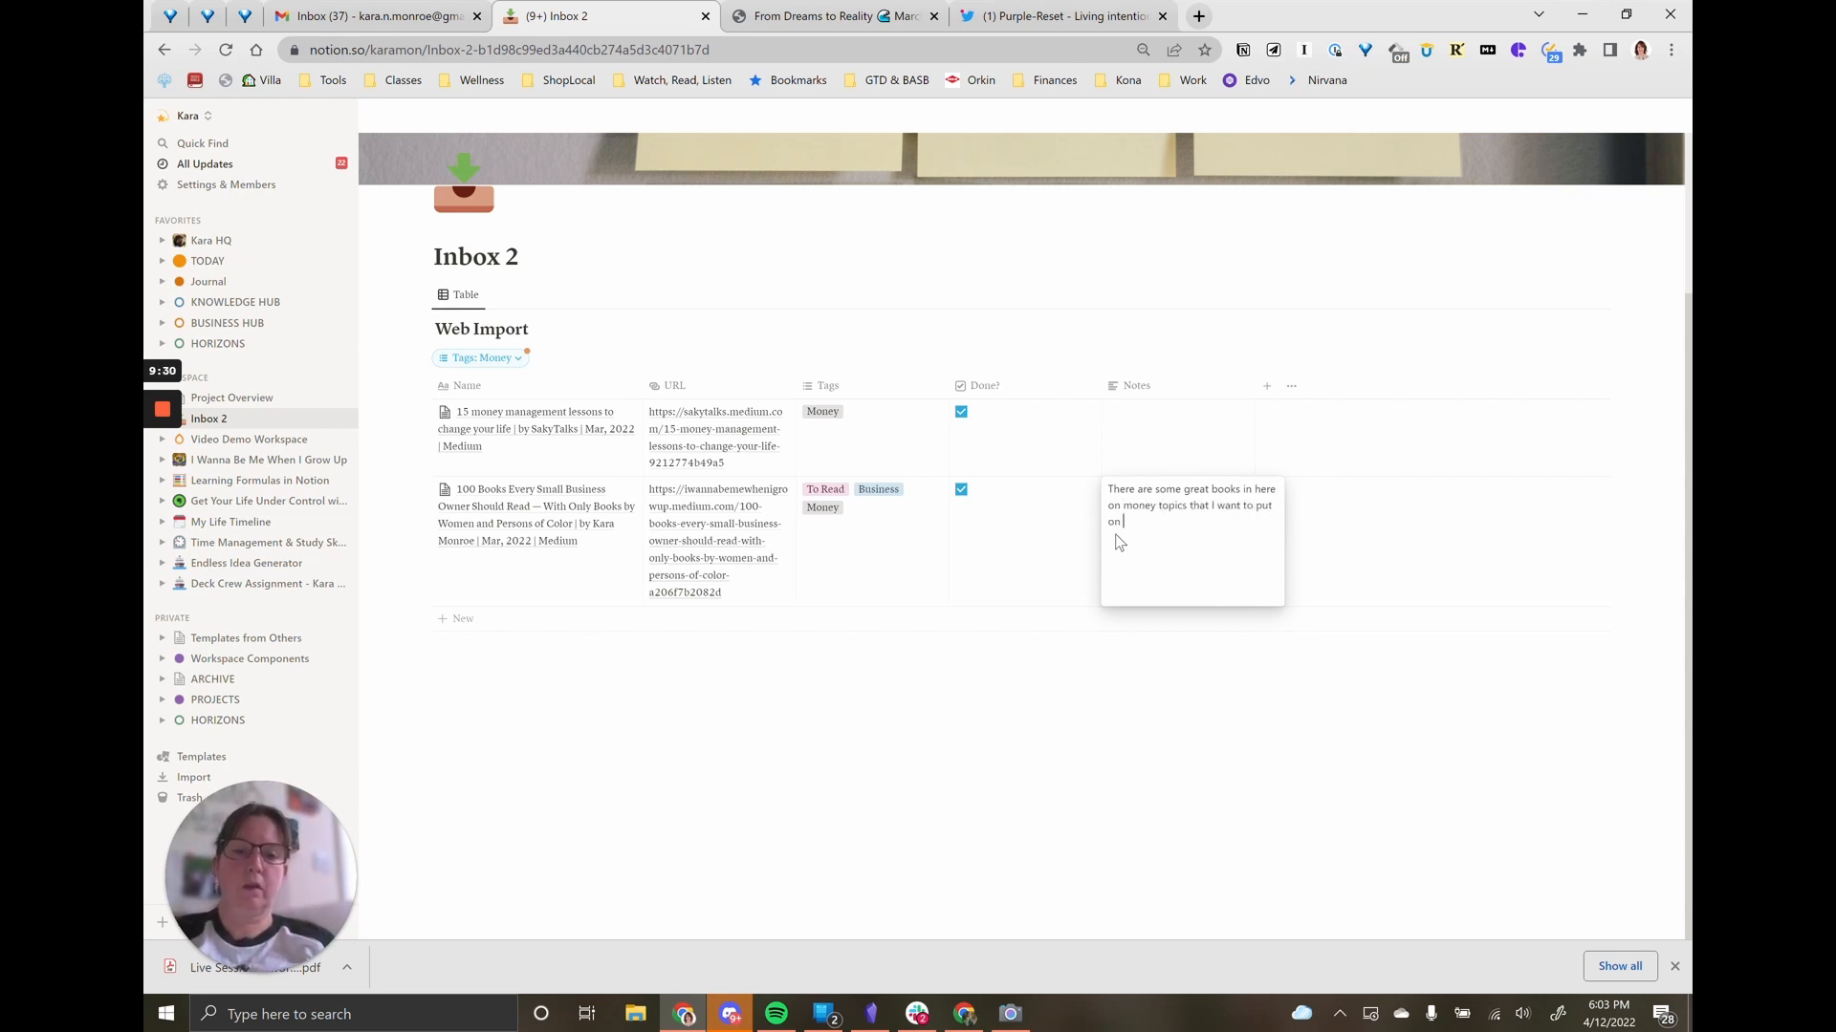
key(Escape)
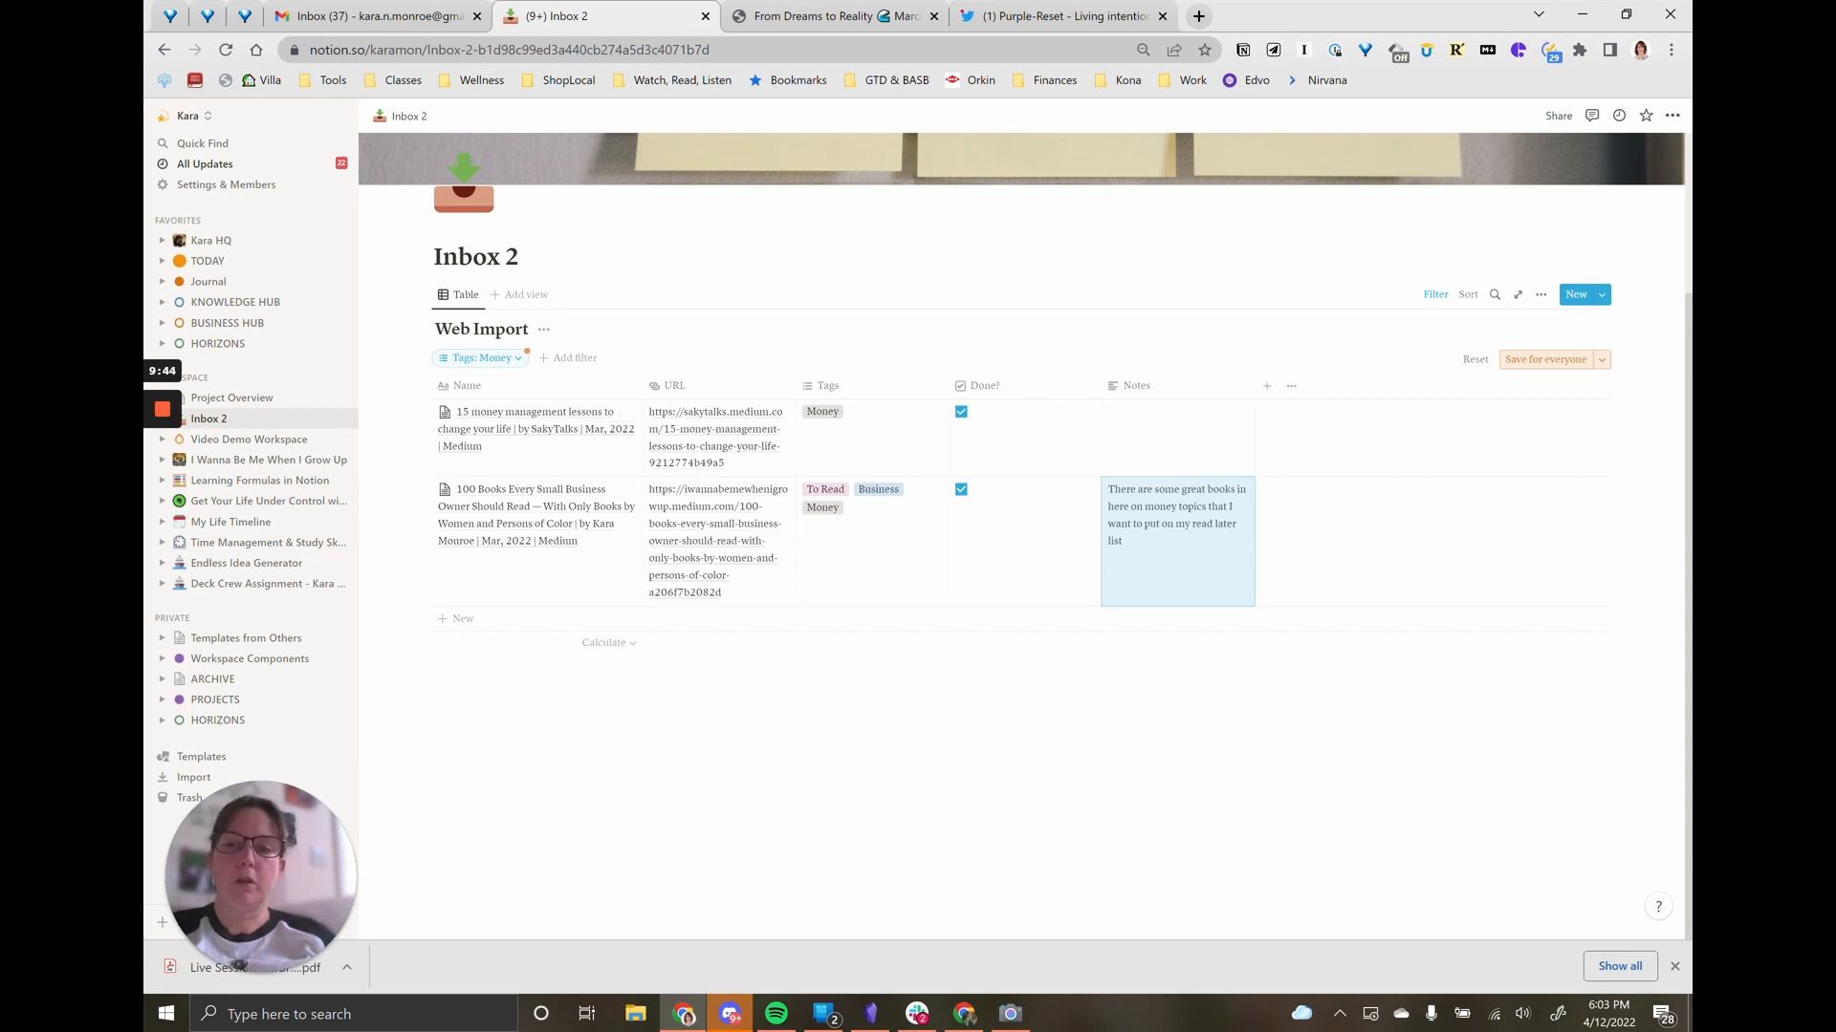
Step: Add a Gallery view to the Web Import database, then switch back to the Table view
click(524, 296)
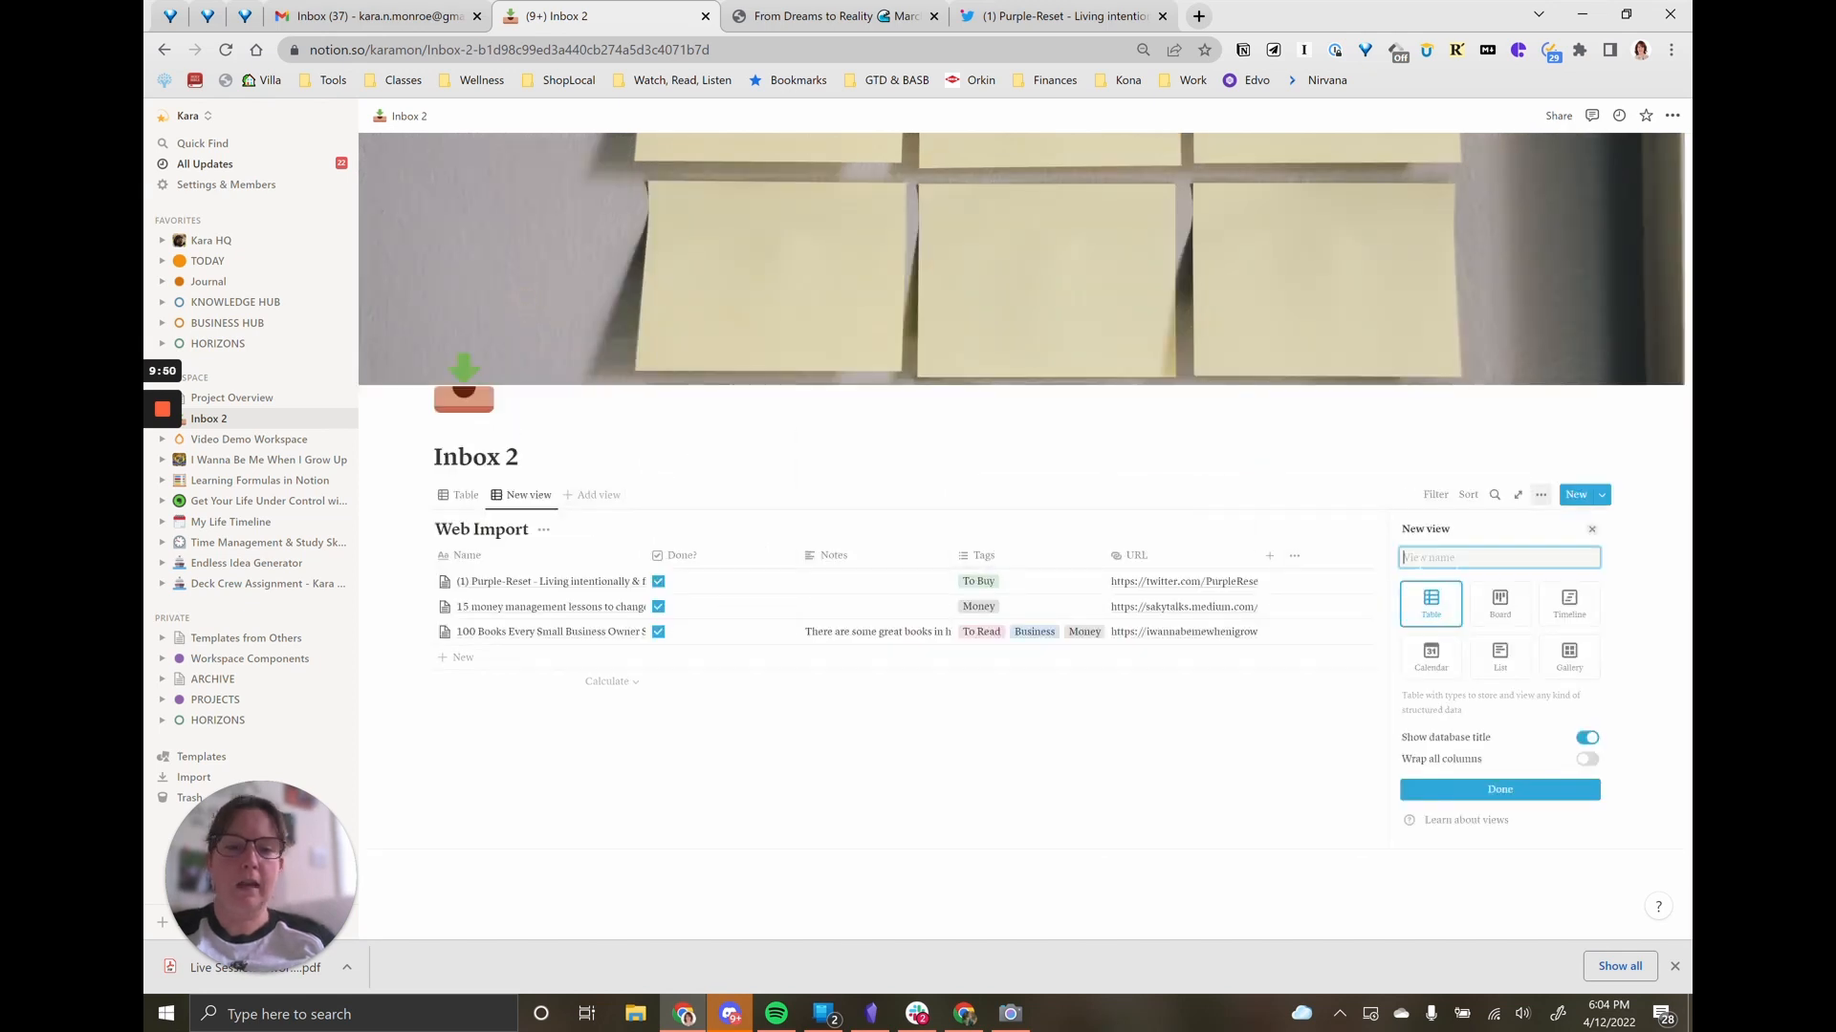
click(1564, 661)
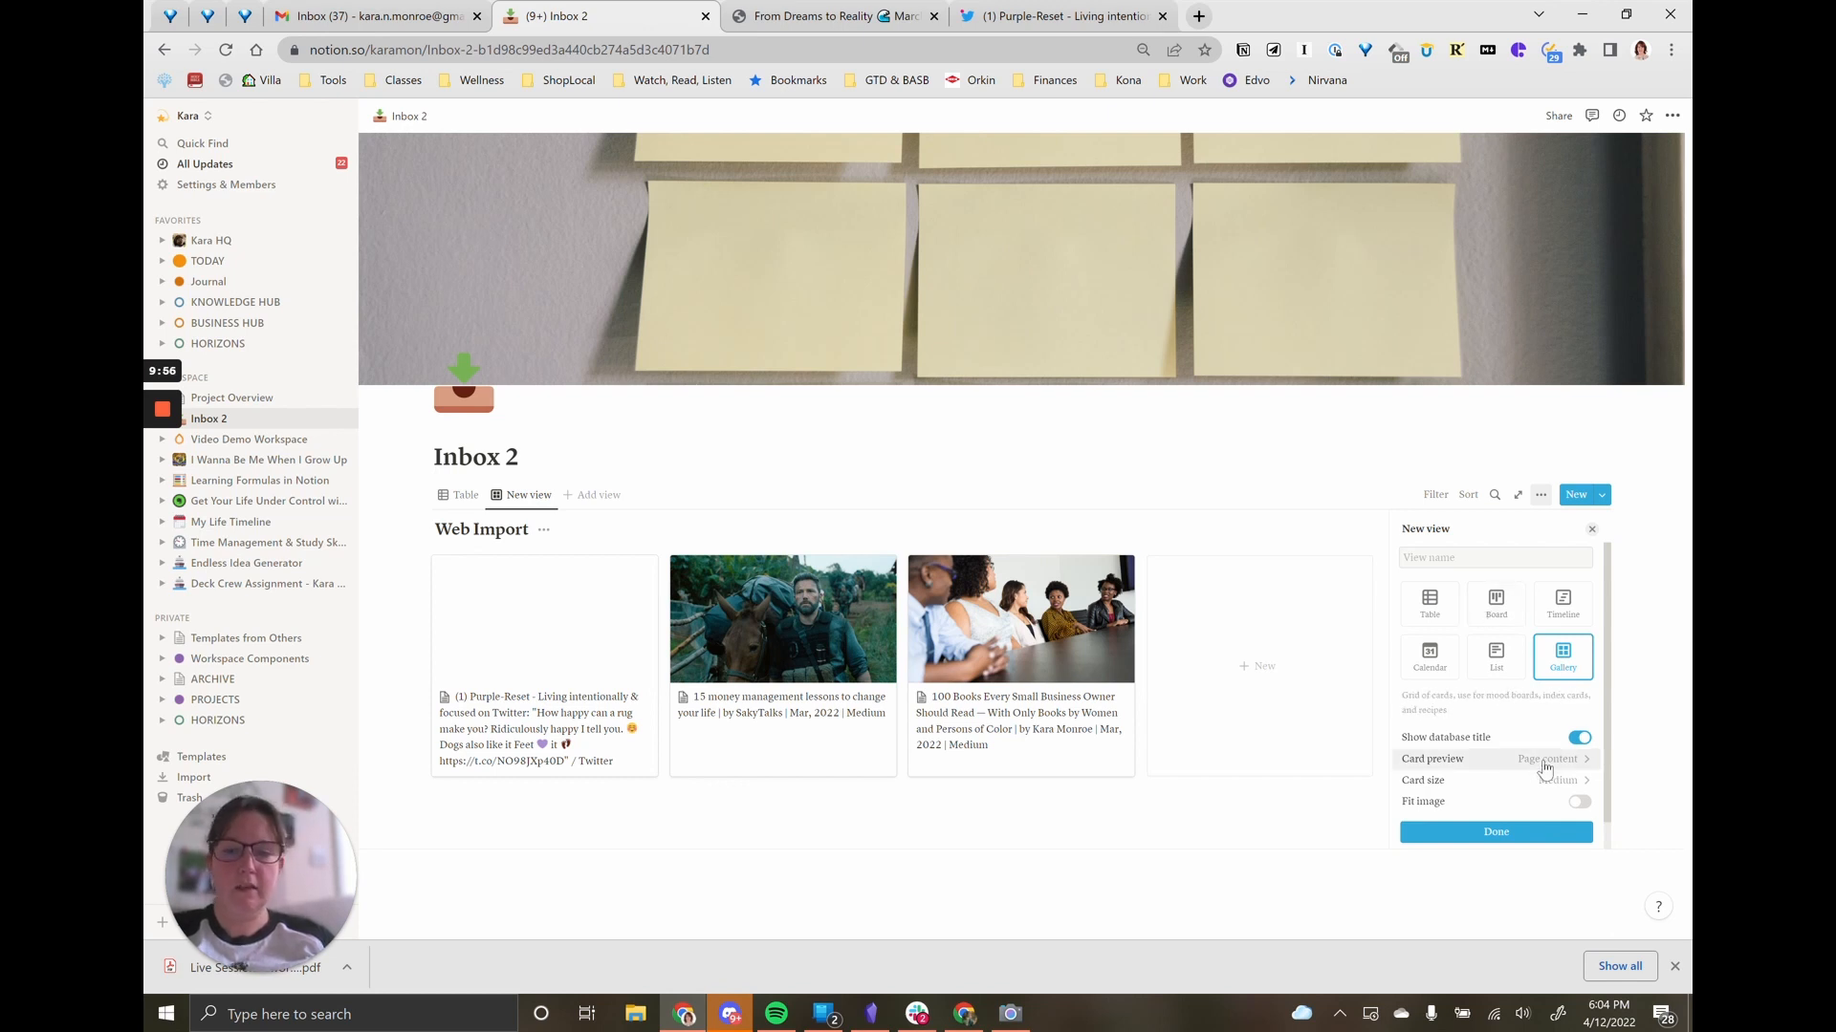
click(1518, 835)
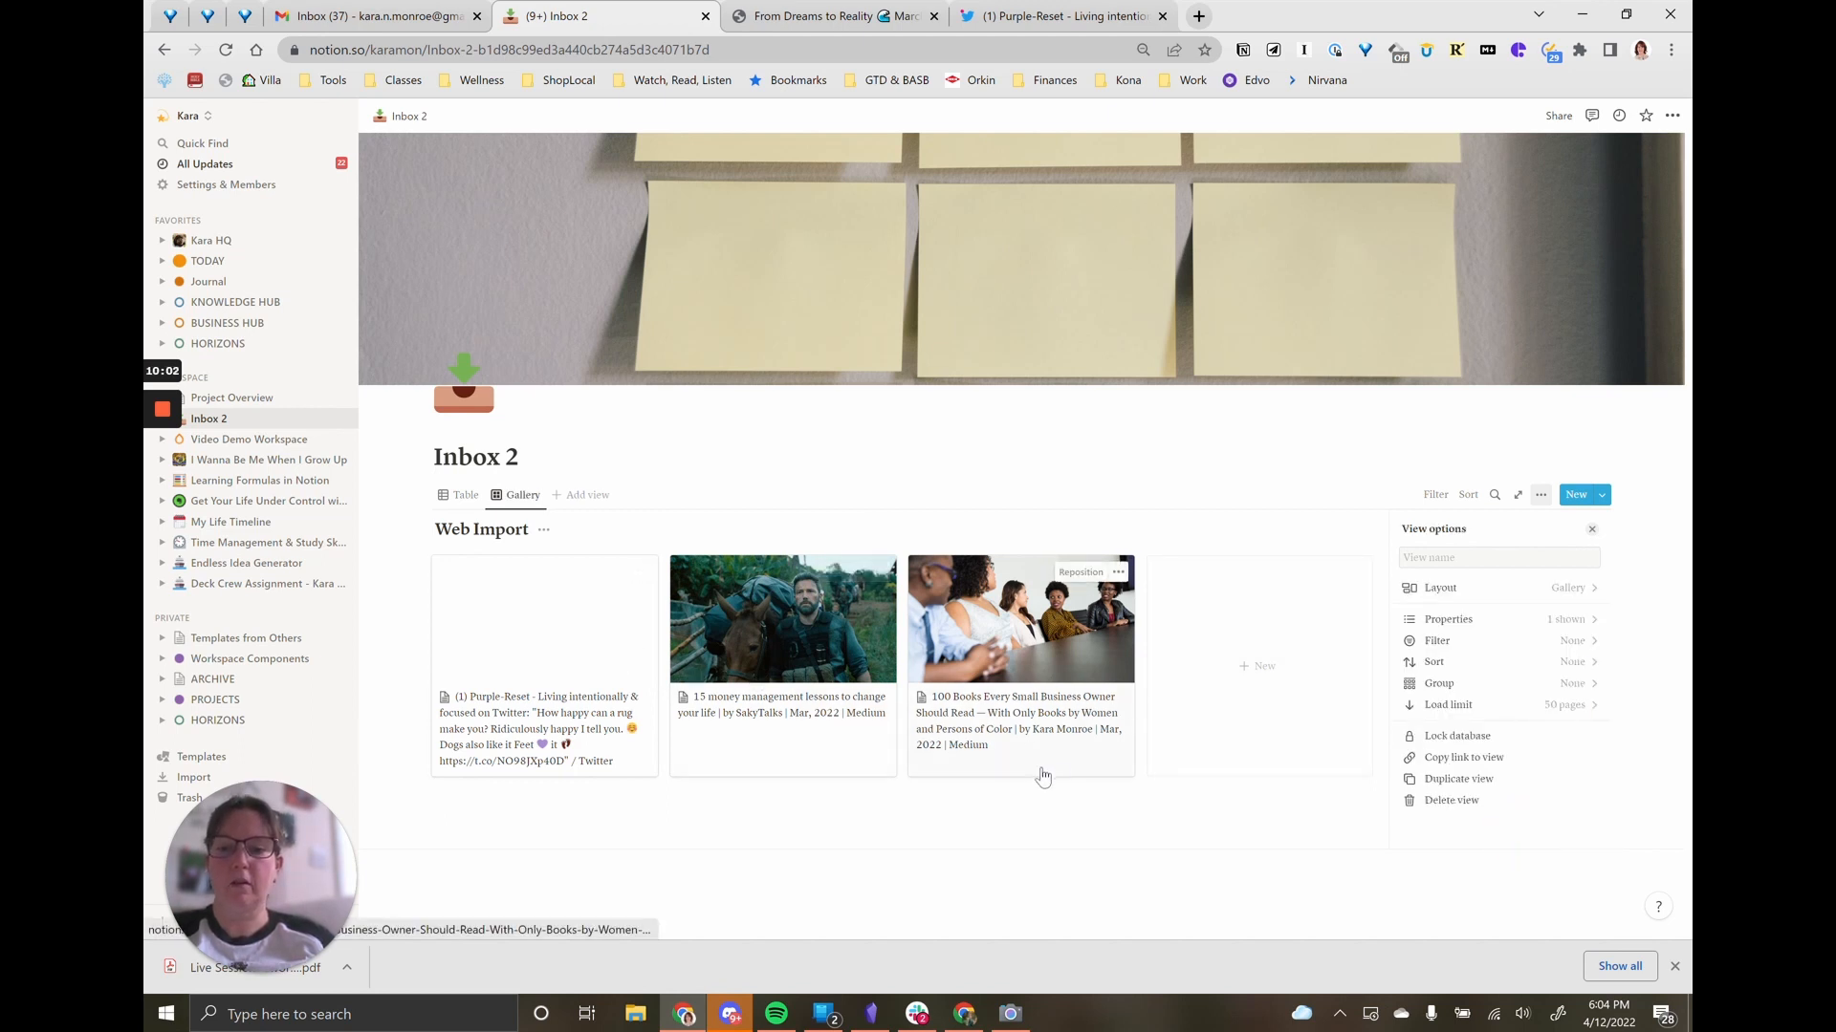
click(461, 494)
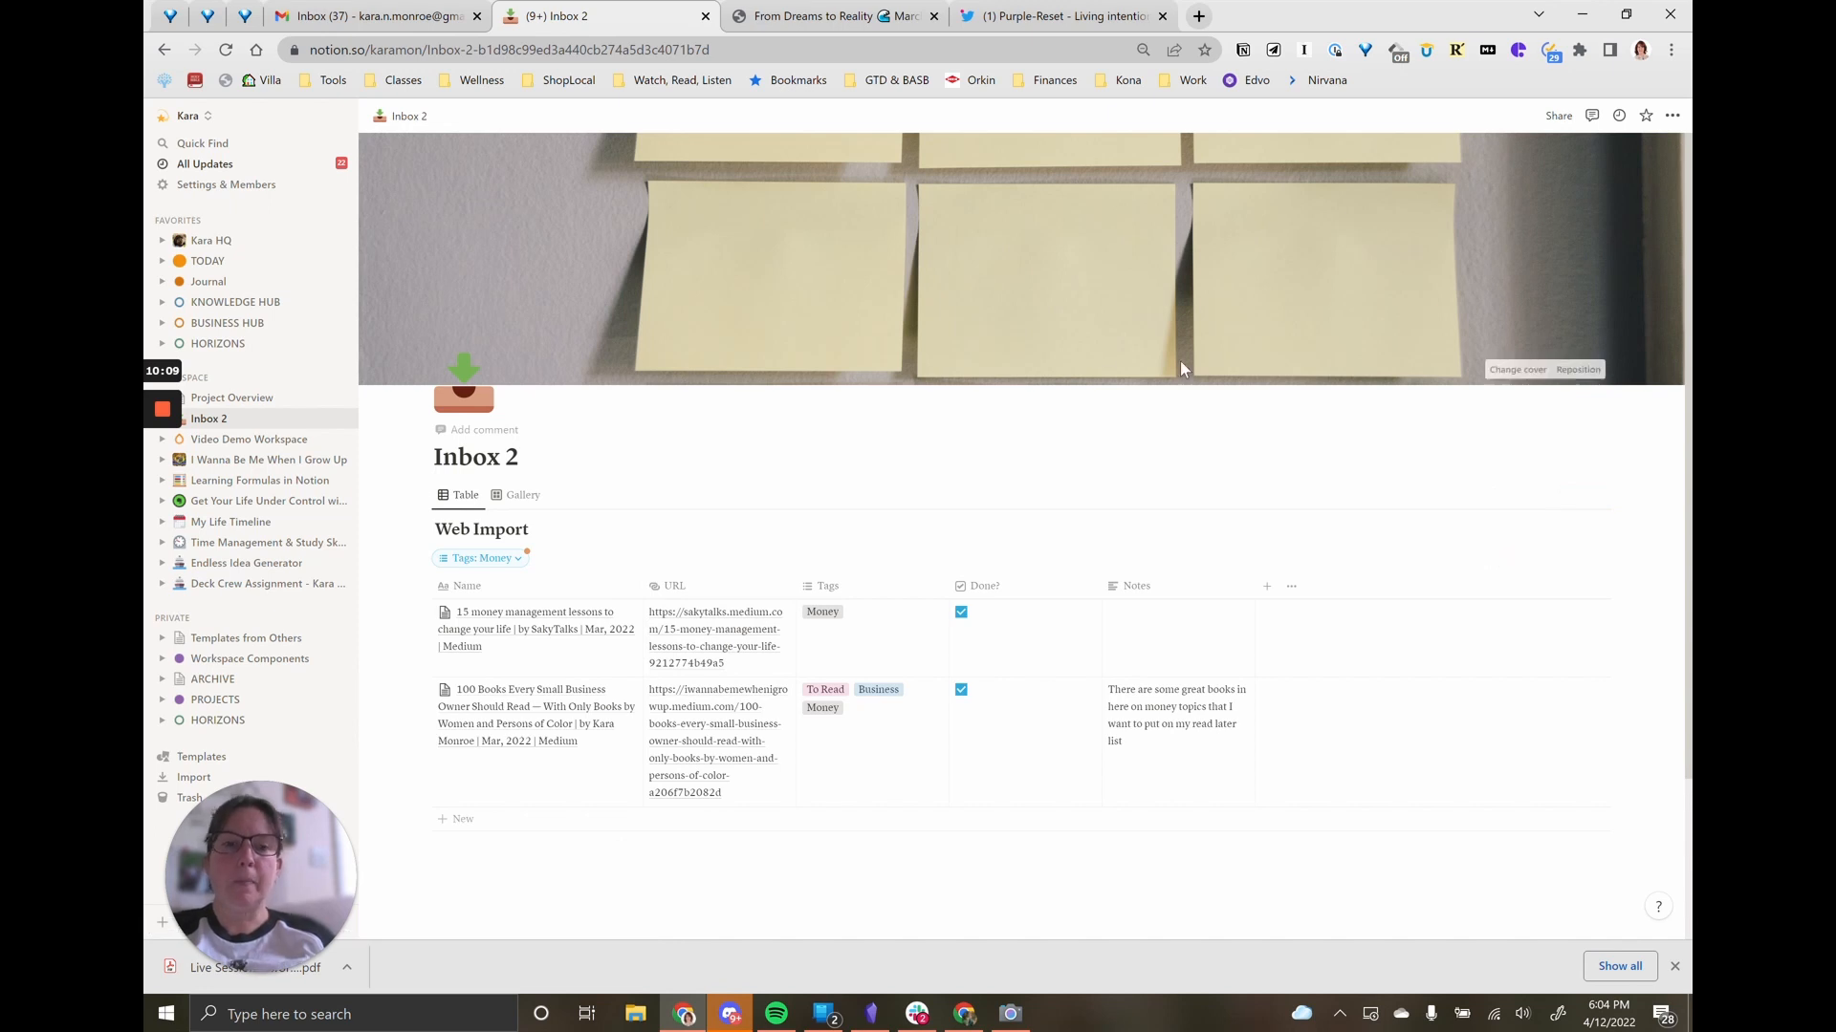
Step: Go to the open Medium article and open the recommended story "Stop Wishing You Had More Time. Start Using What You Have Better"
click(830, 15)
scroll(1455, 724, down, 1)
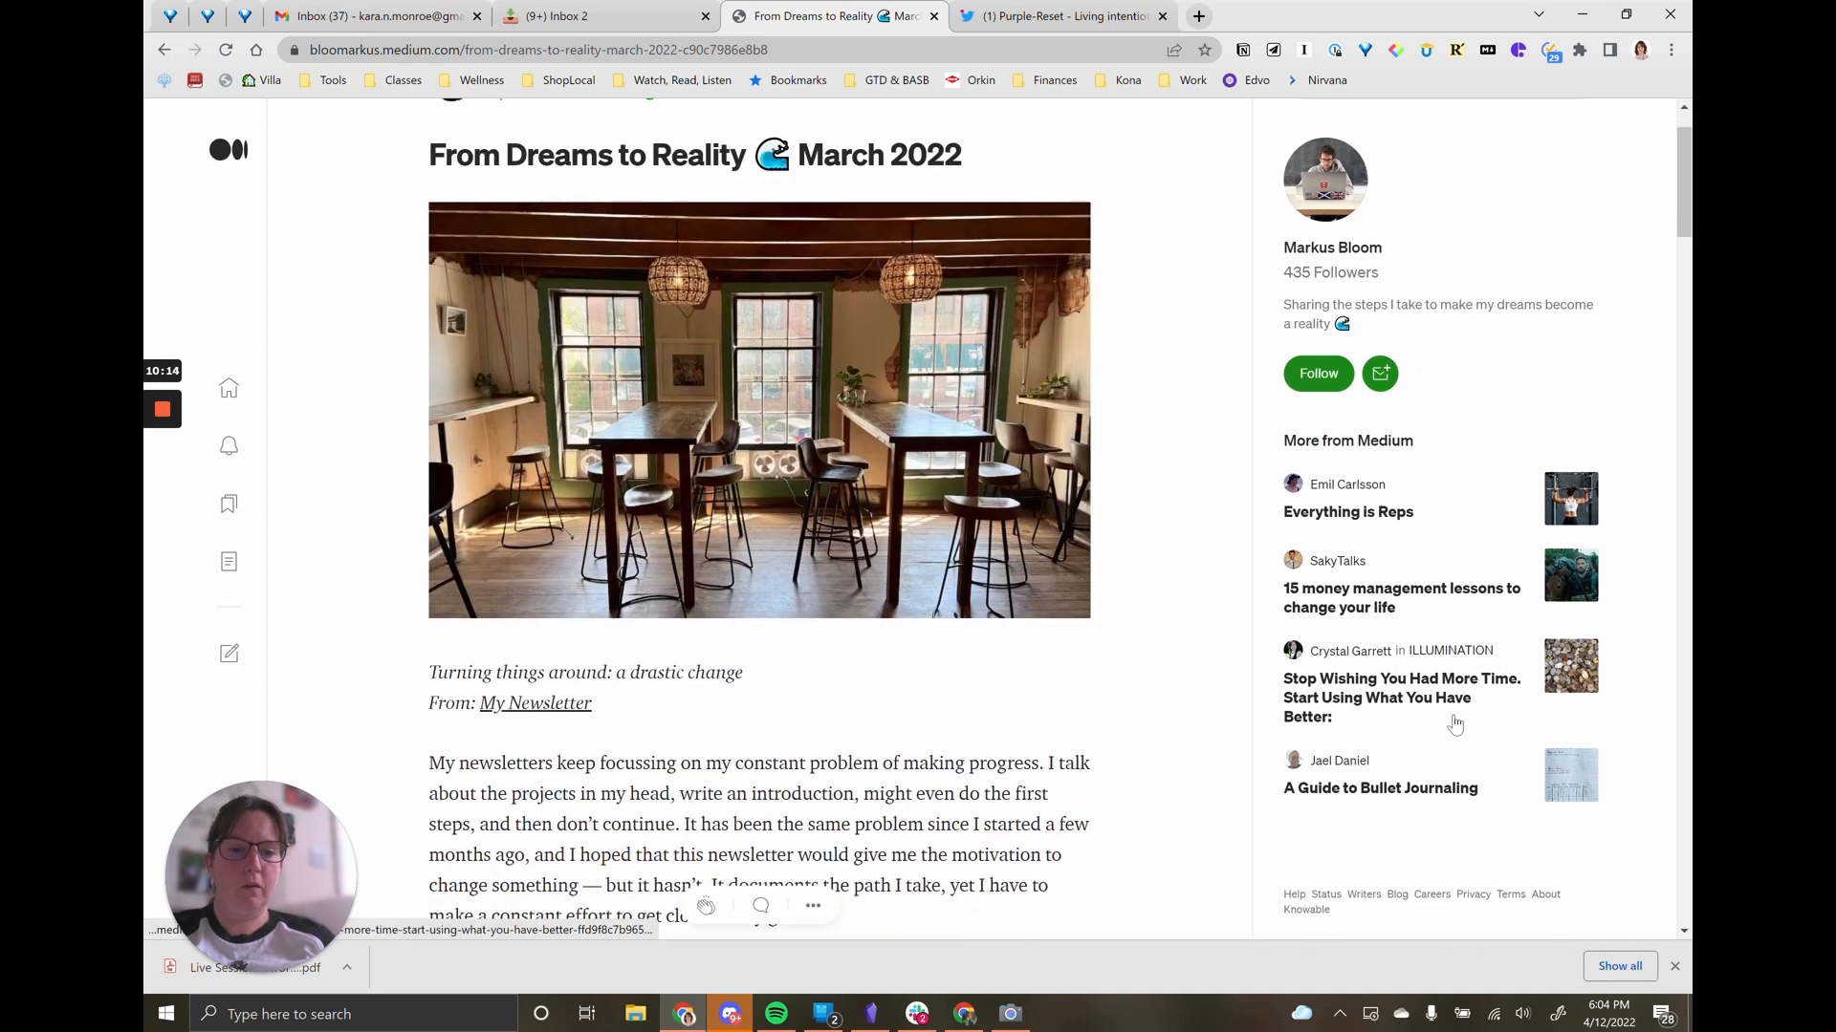
scroll(1455, 723, down, 1)
click(1420, 681)
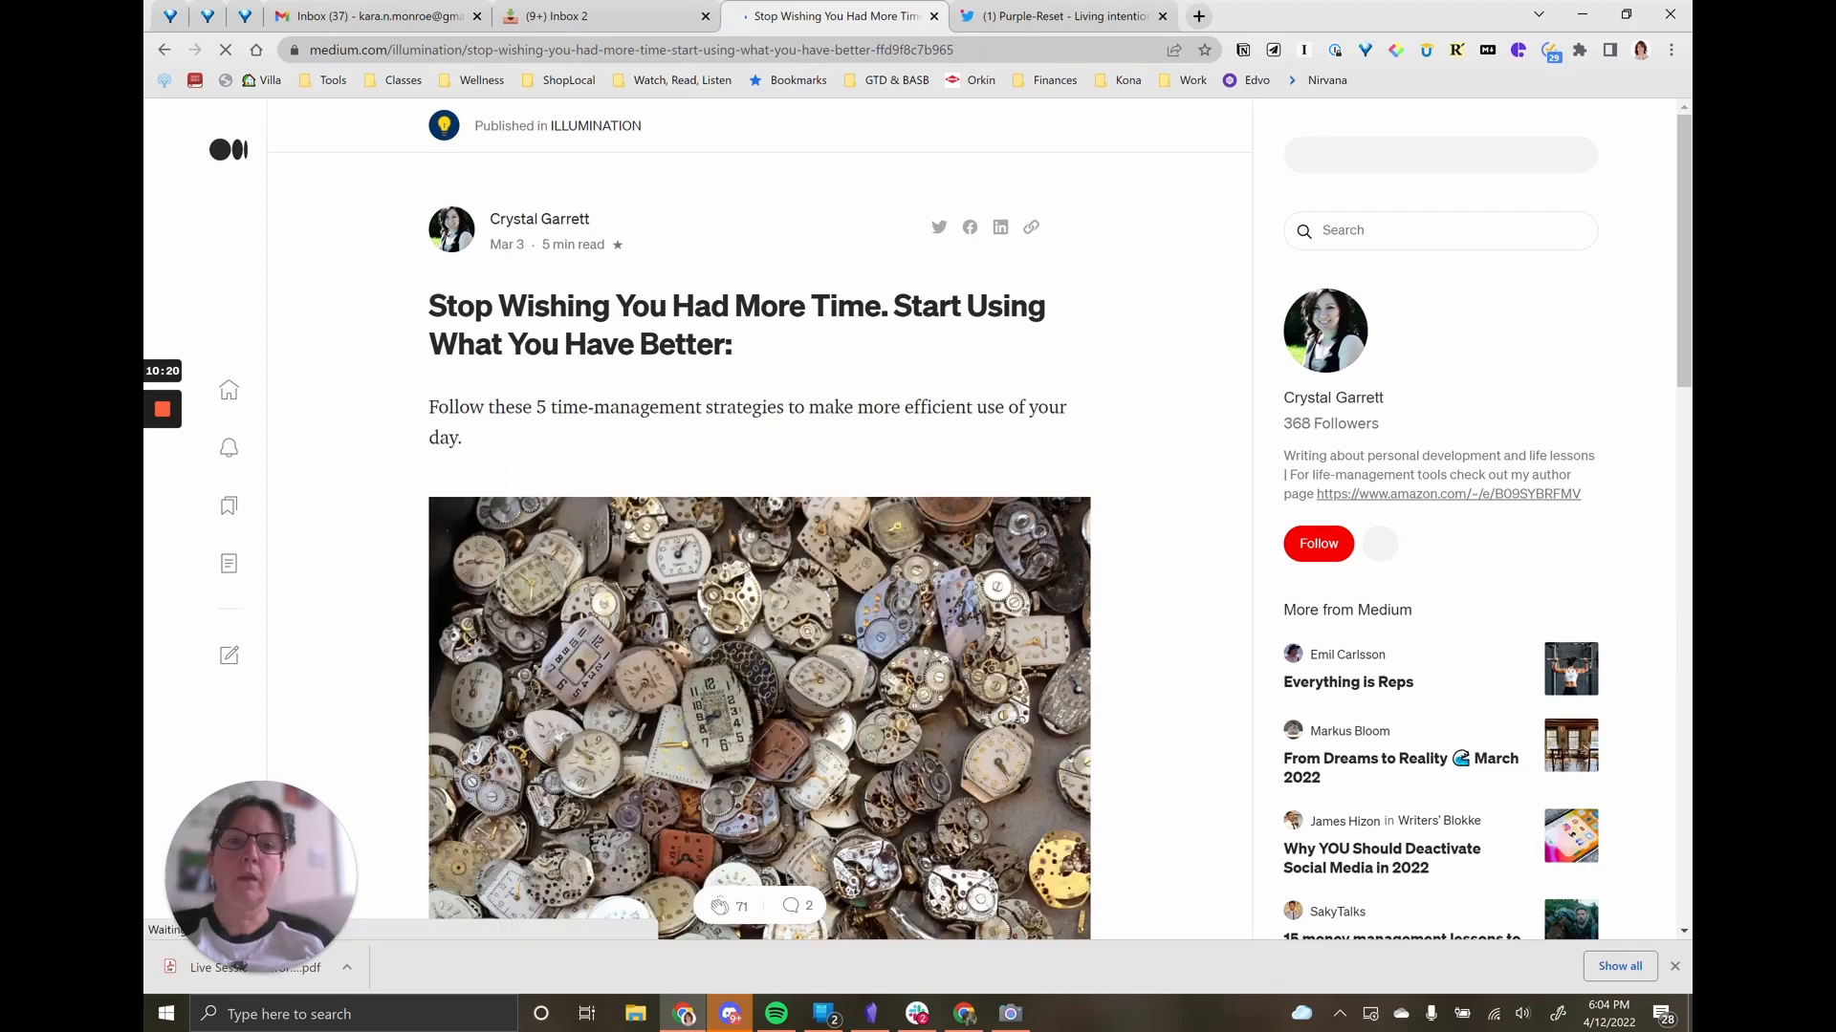
Step: Open the Save to Notion clipper on the Medium article and change the form's target database from Projects to Web Import
click(1274, 53)
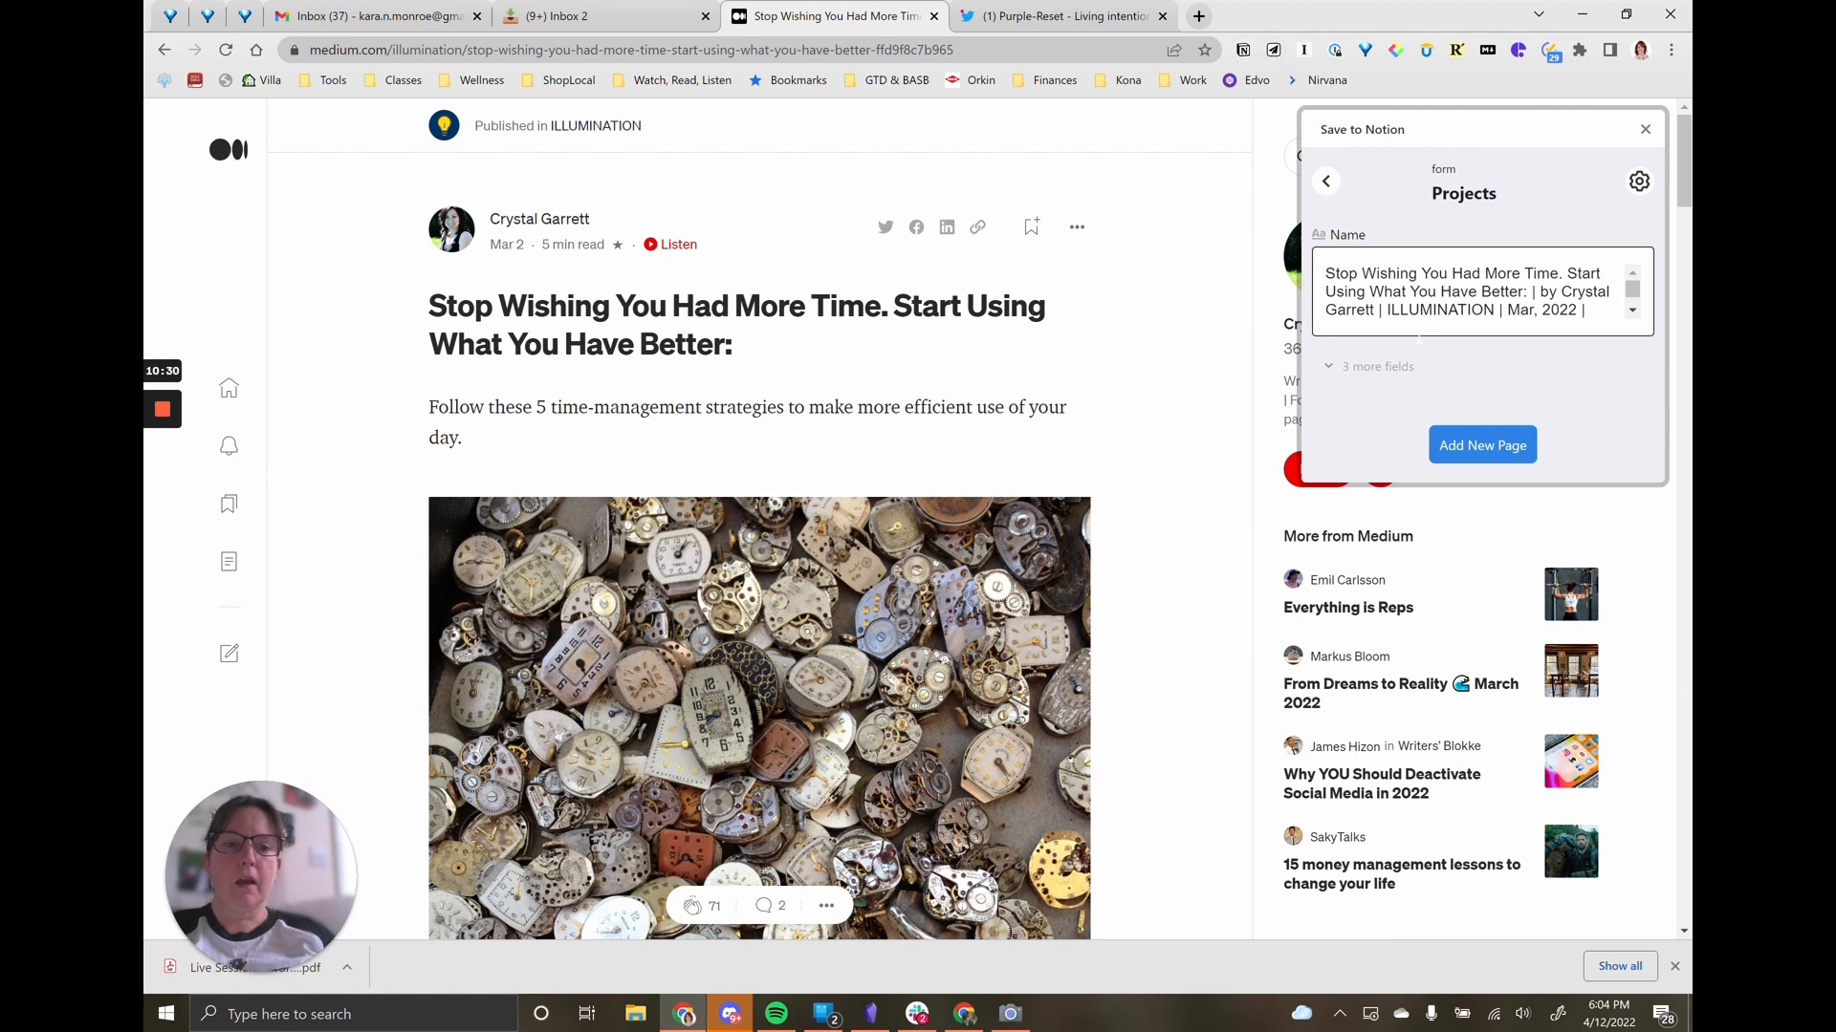
click(1386, 367)
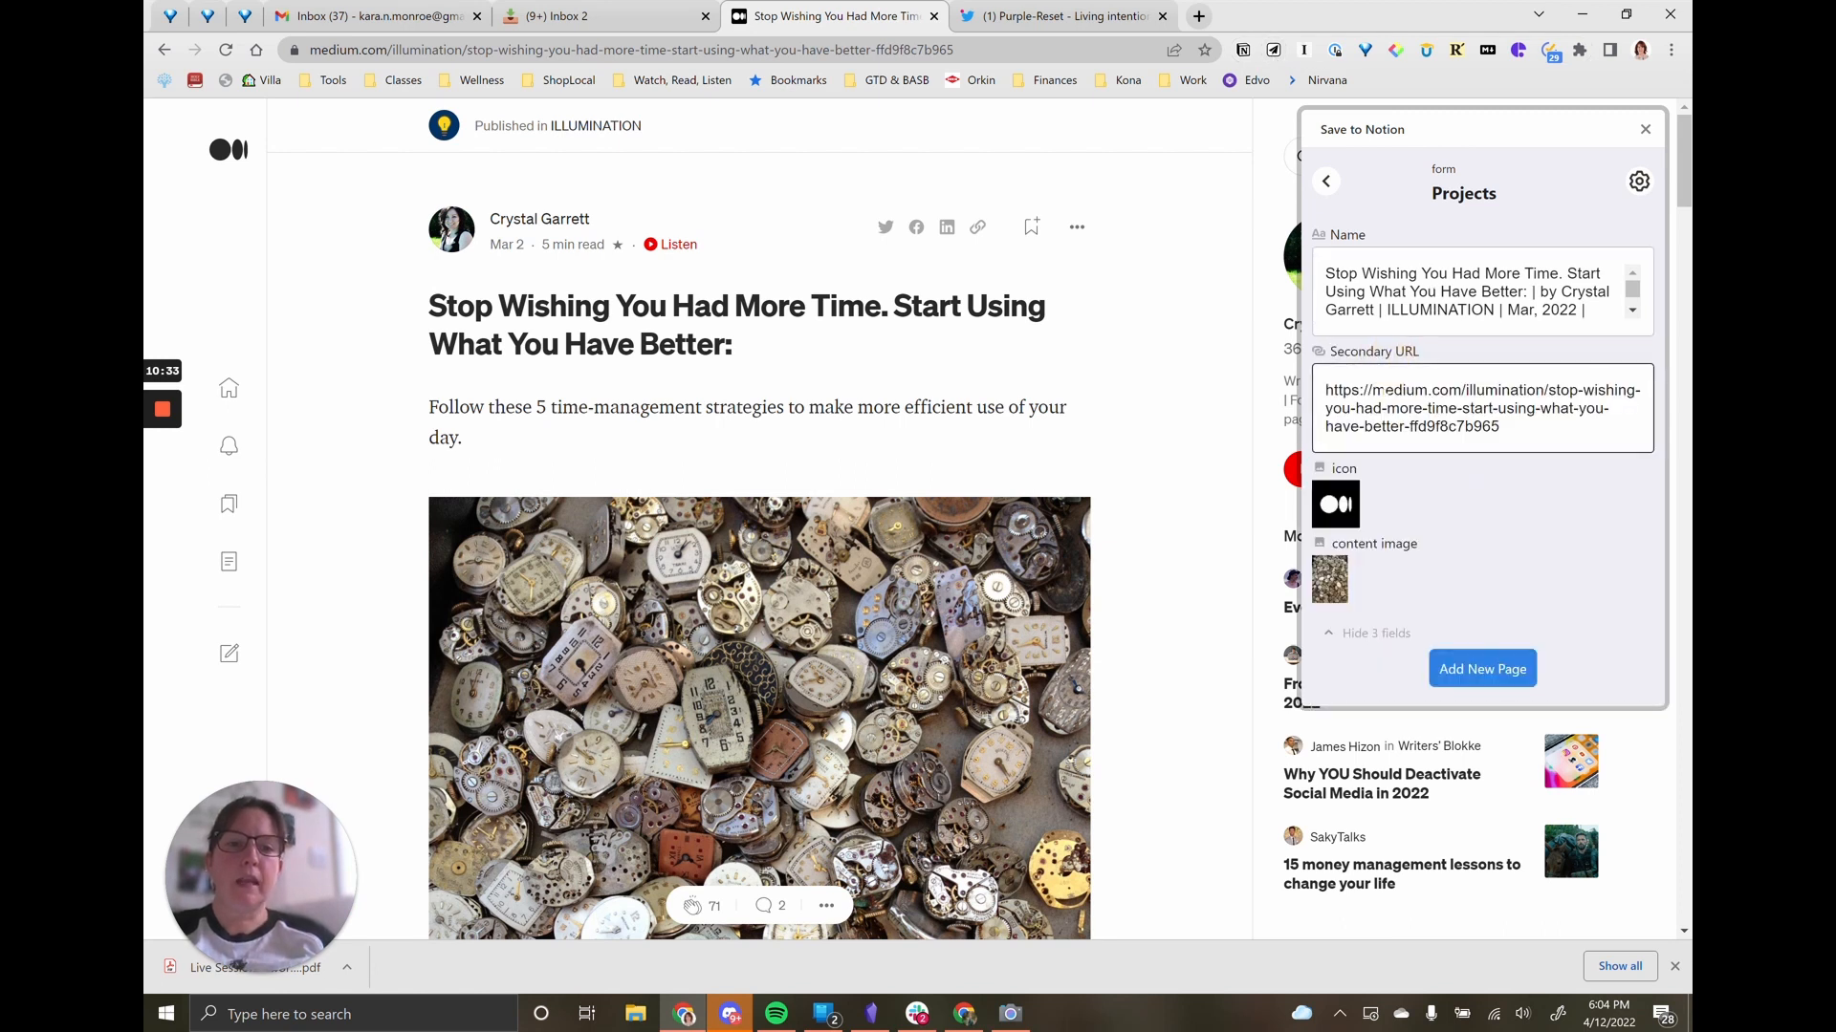
mouse_move(1342, 504)
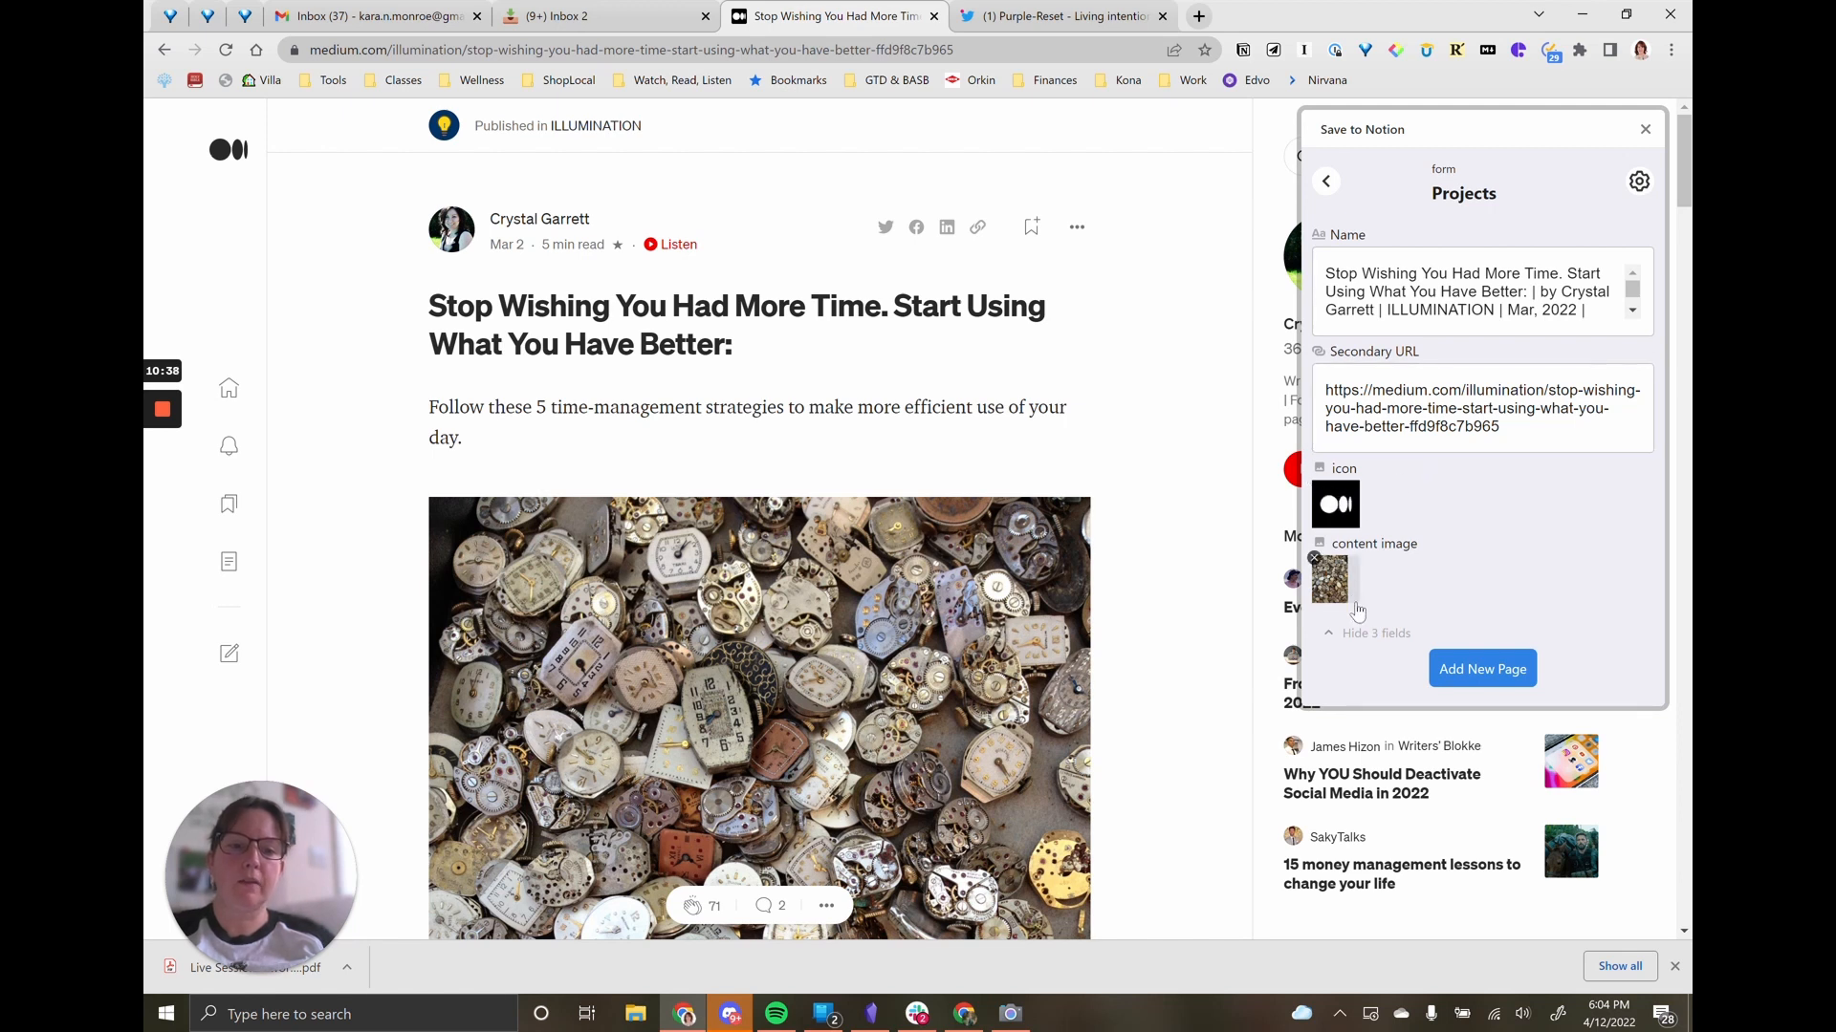
click(1638, 184)
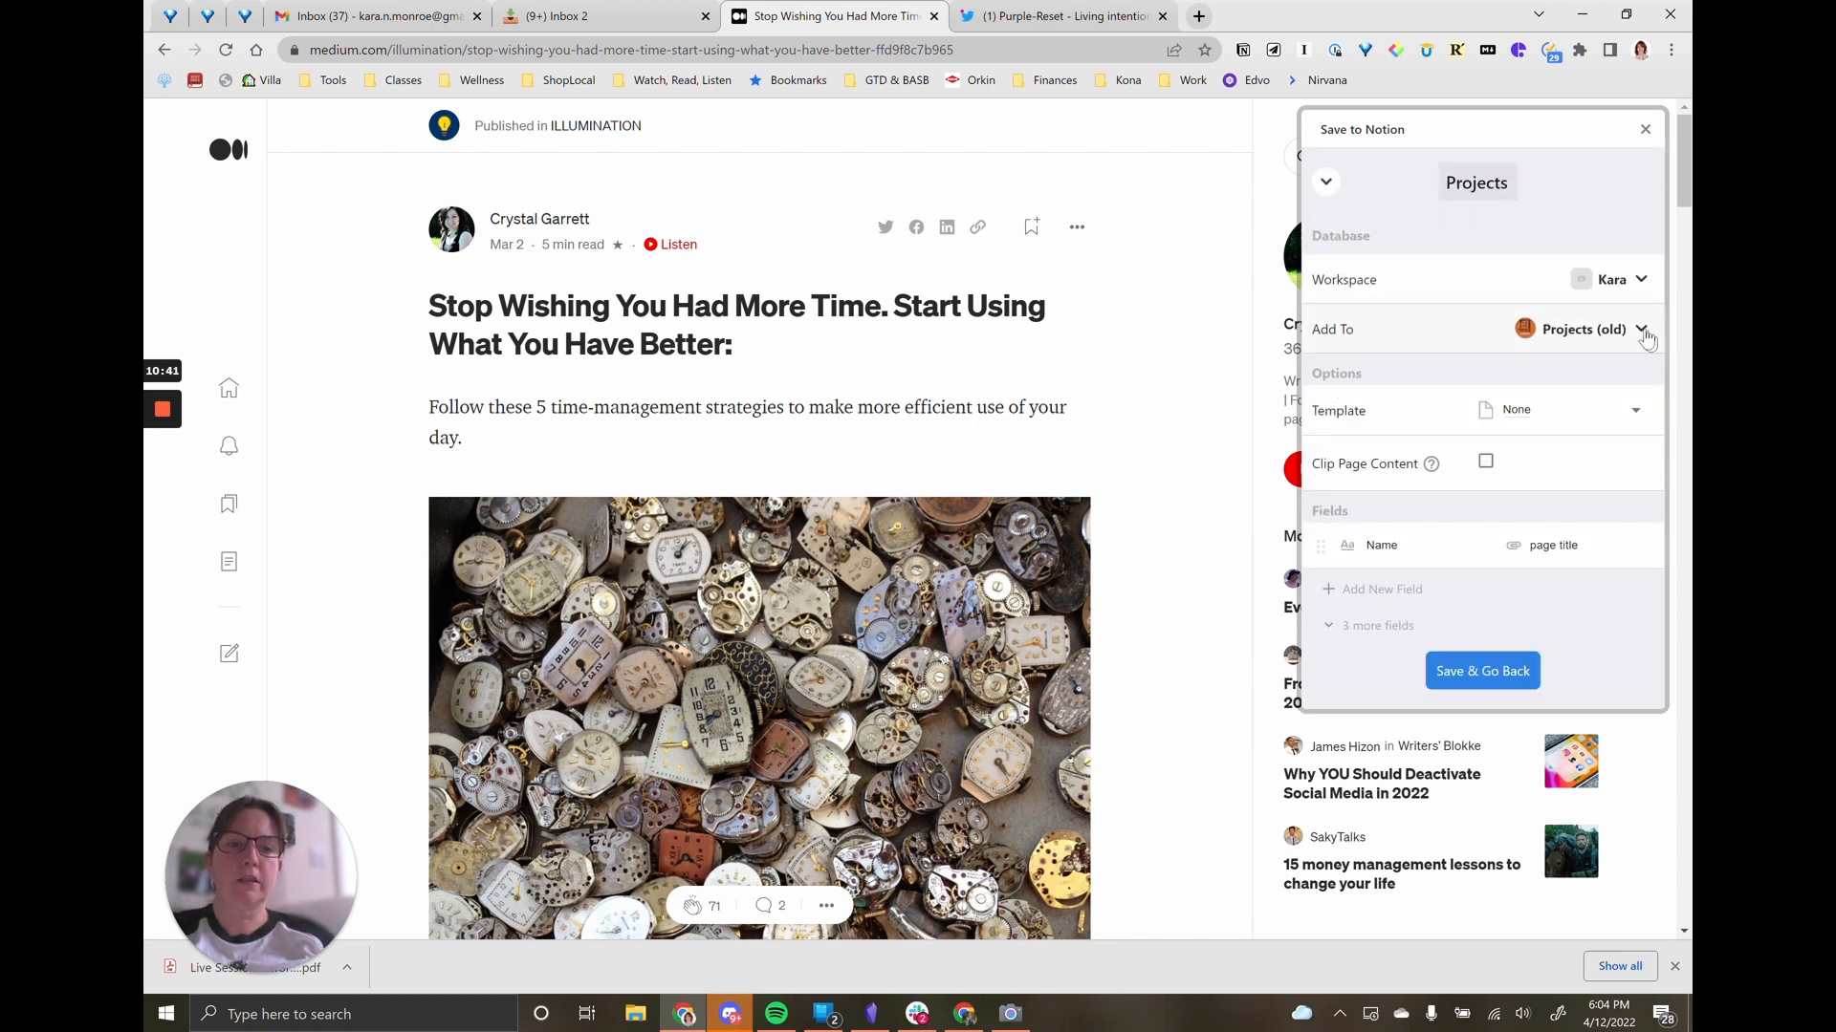
click(1641, 331)
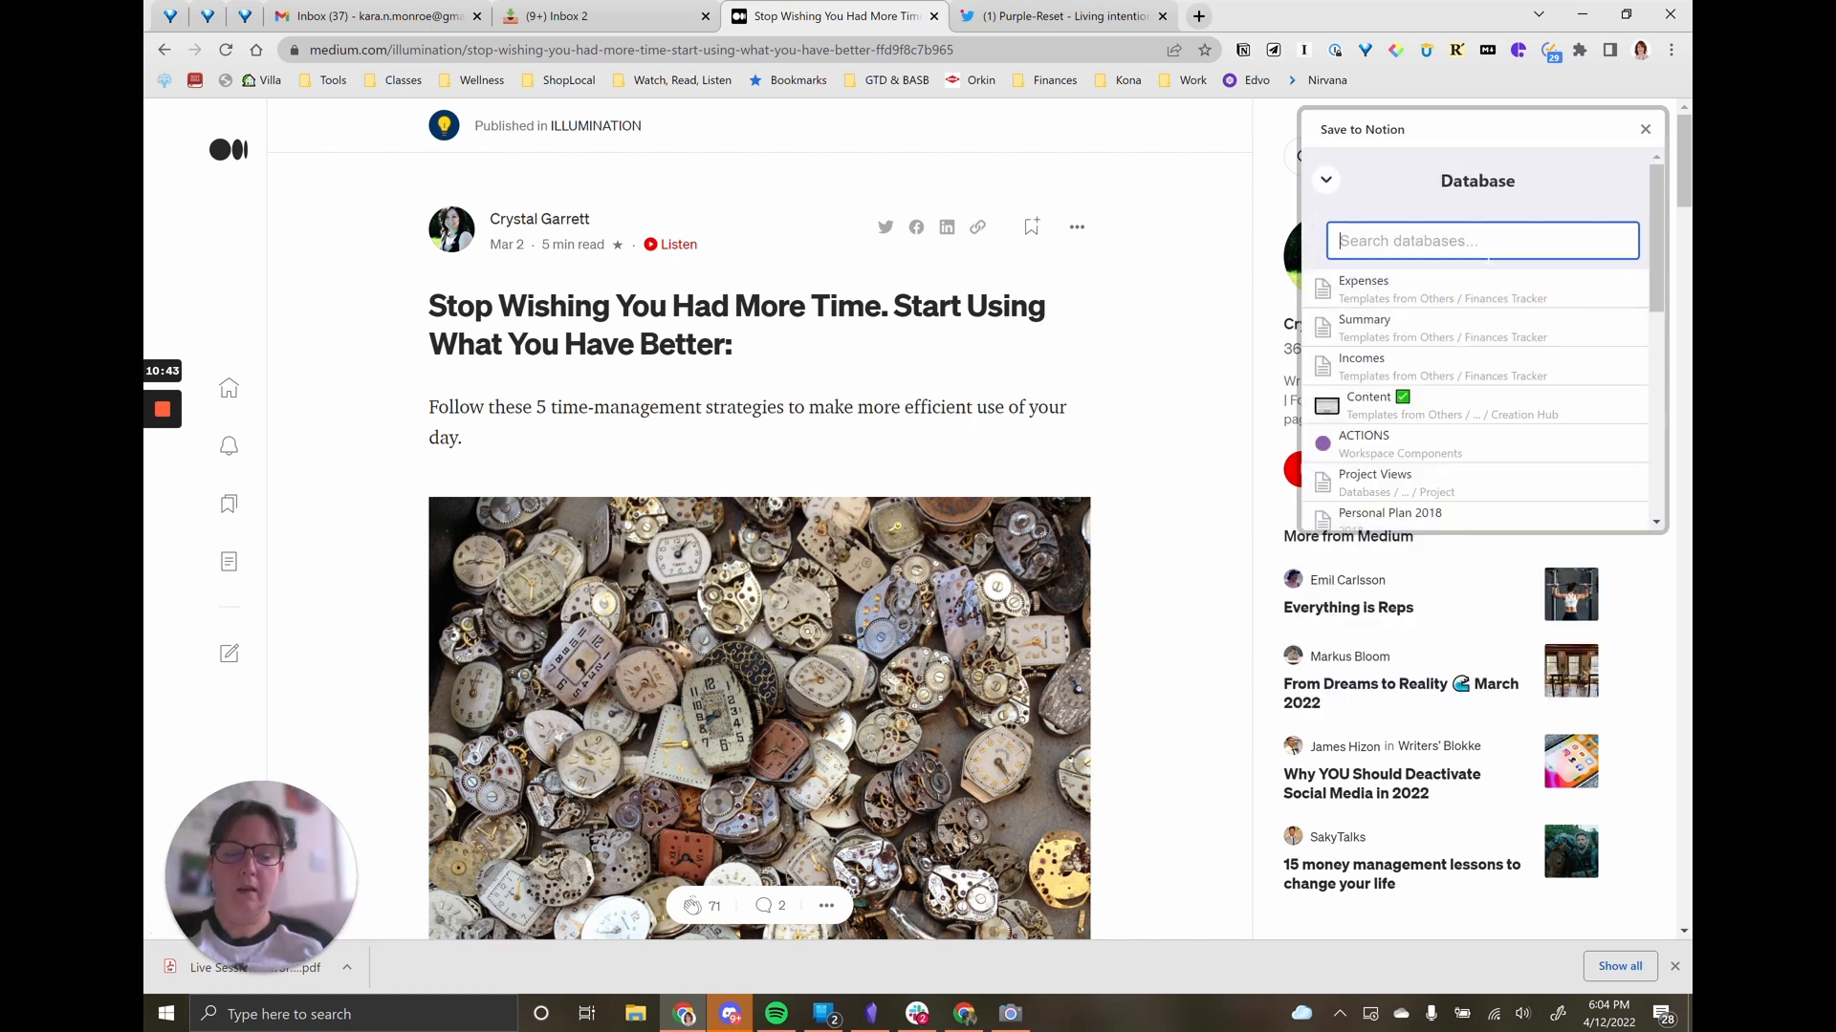
text(Web)
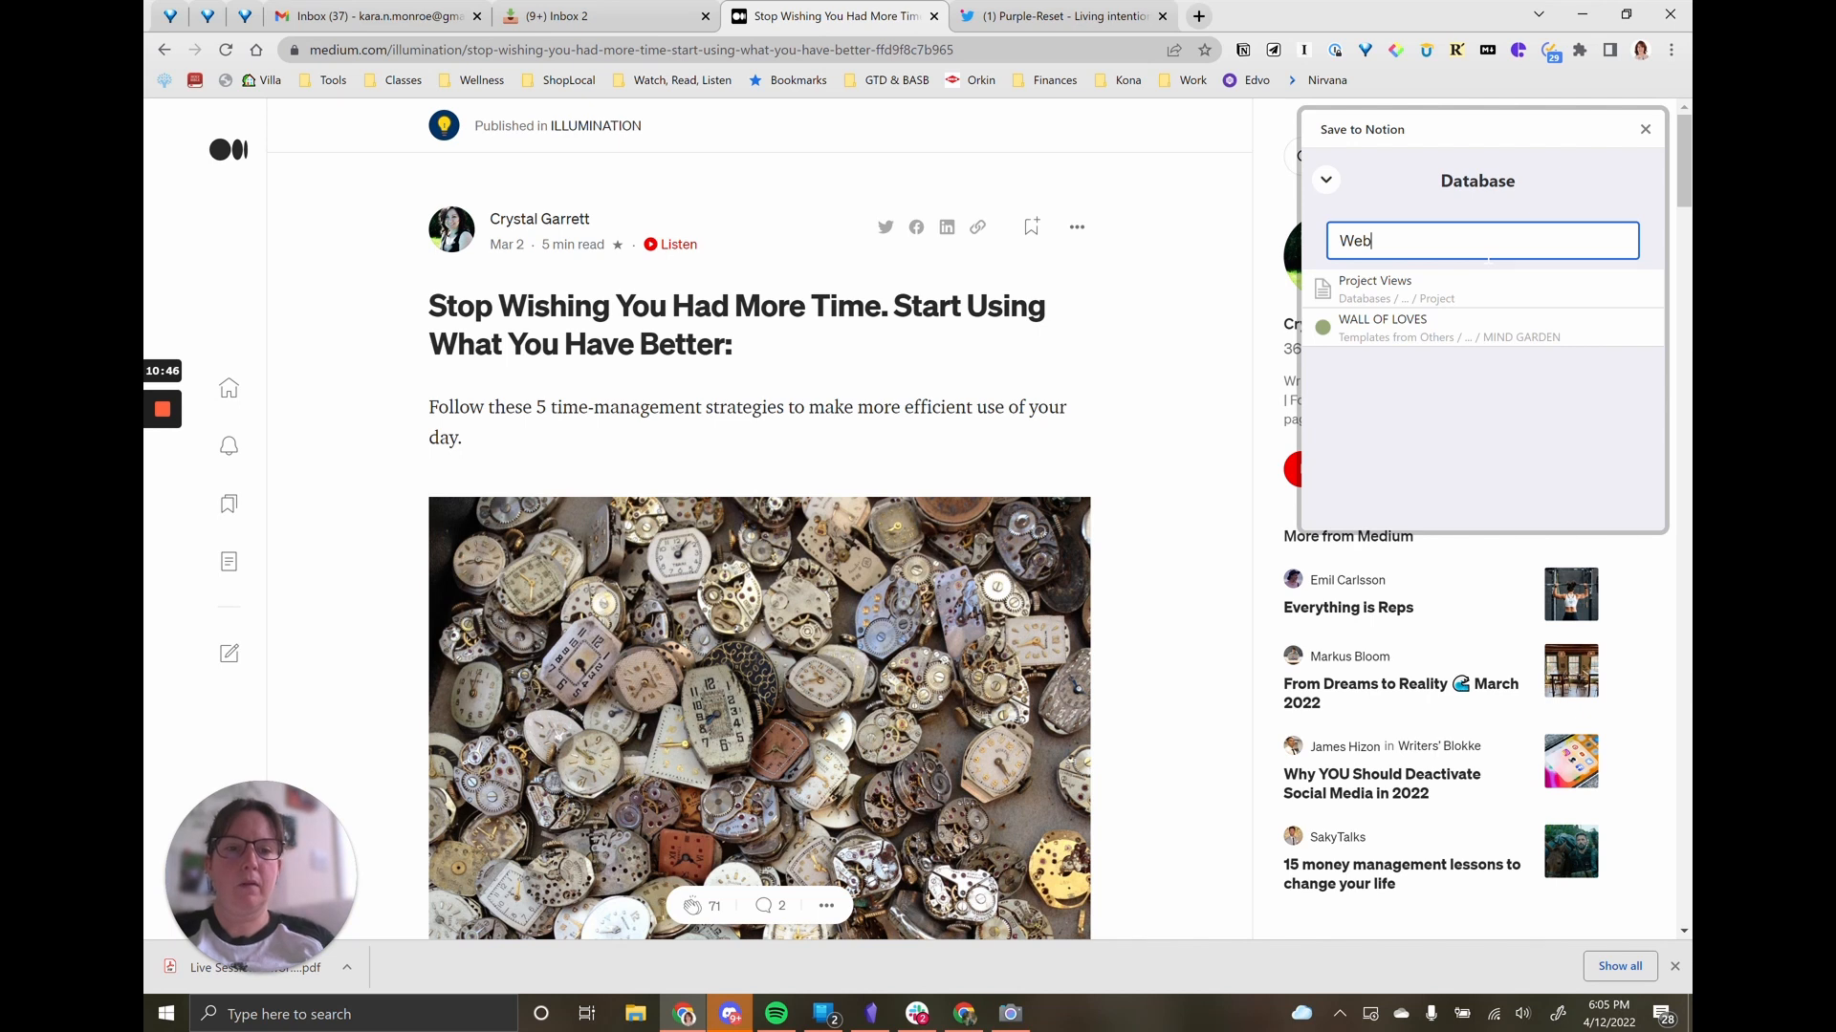
click(1439, 287)
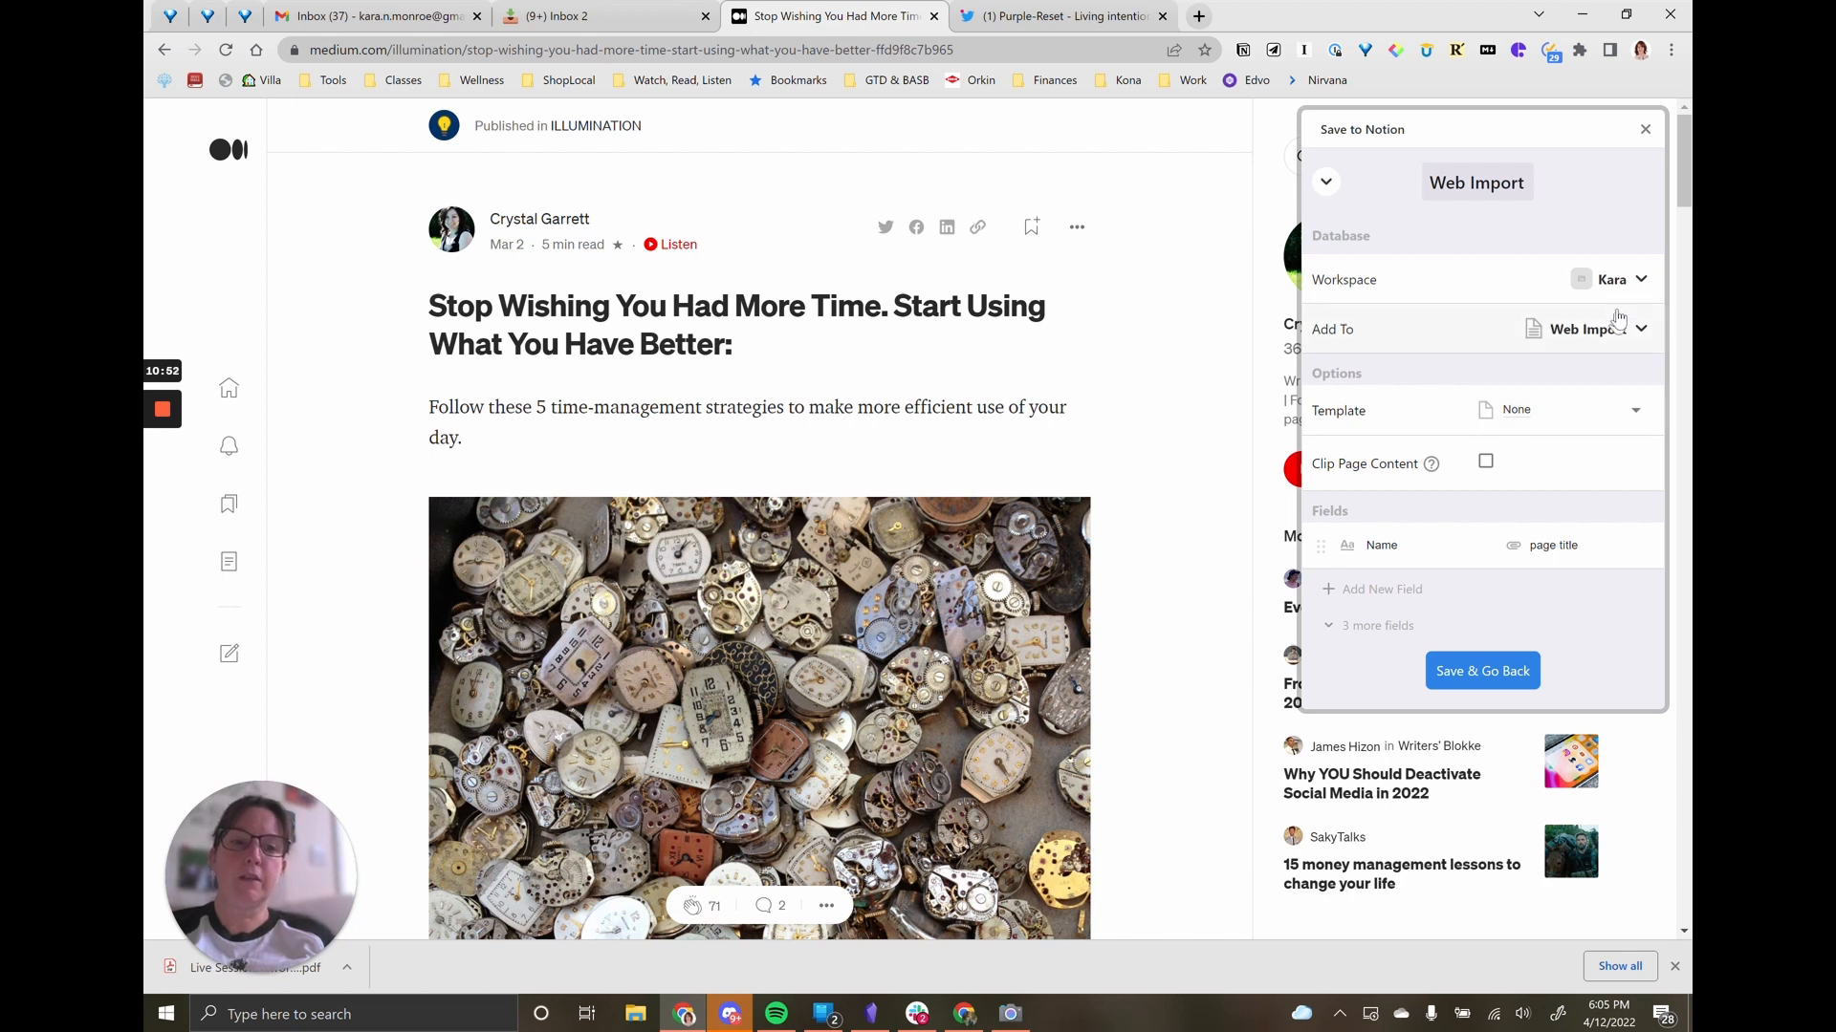
Step: Keep the Web Import form's template at None and enable Clip Page Content
click(1636, 410)
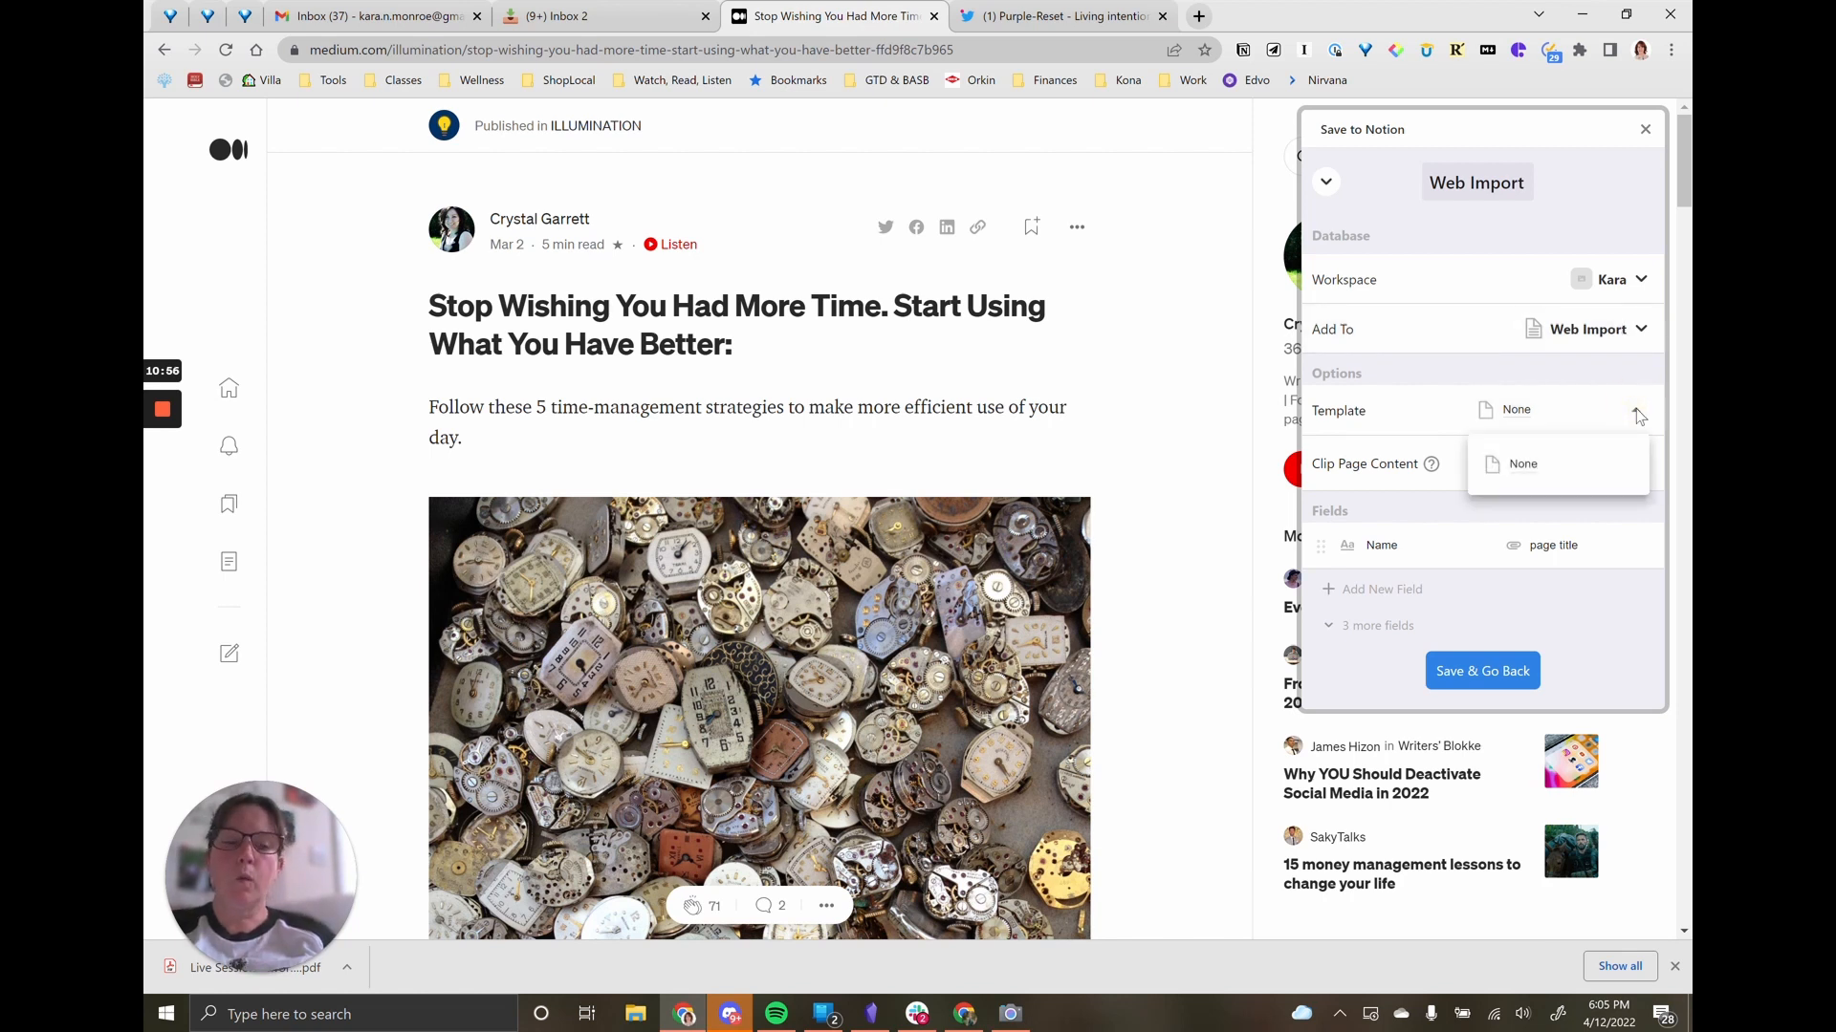
click(1530, 463)
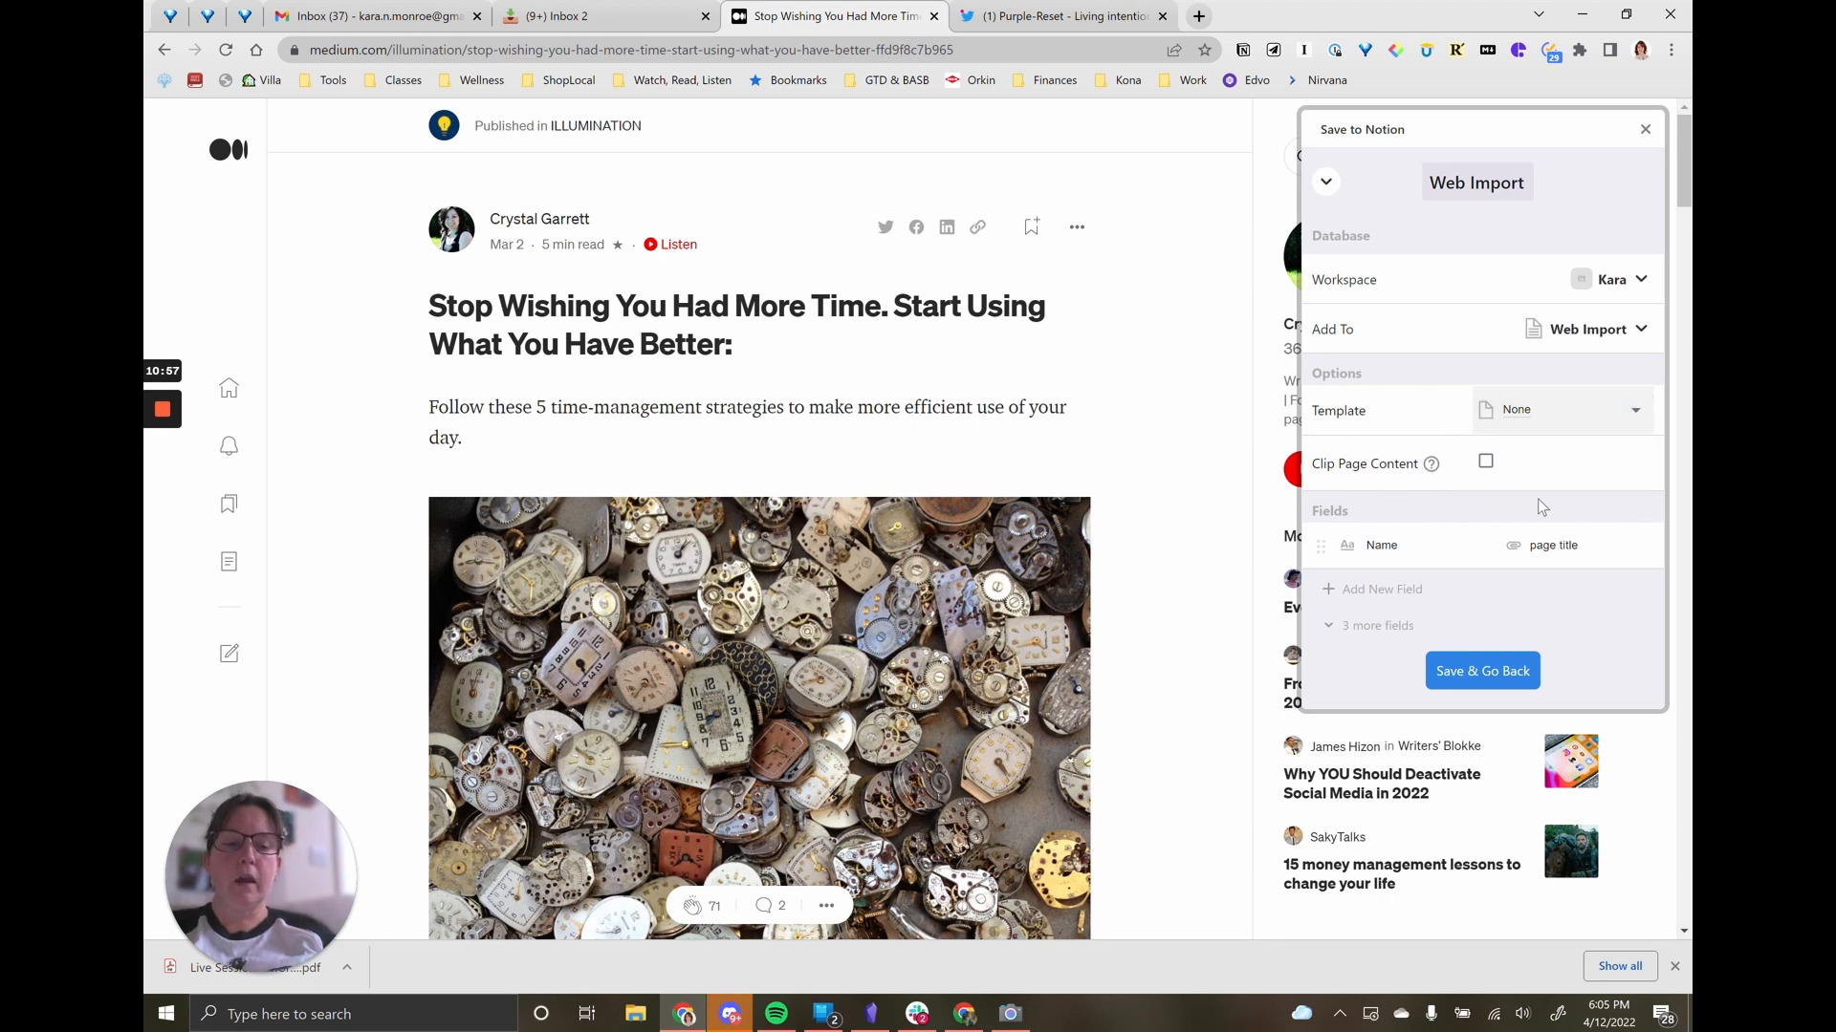
click(1485, 464)
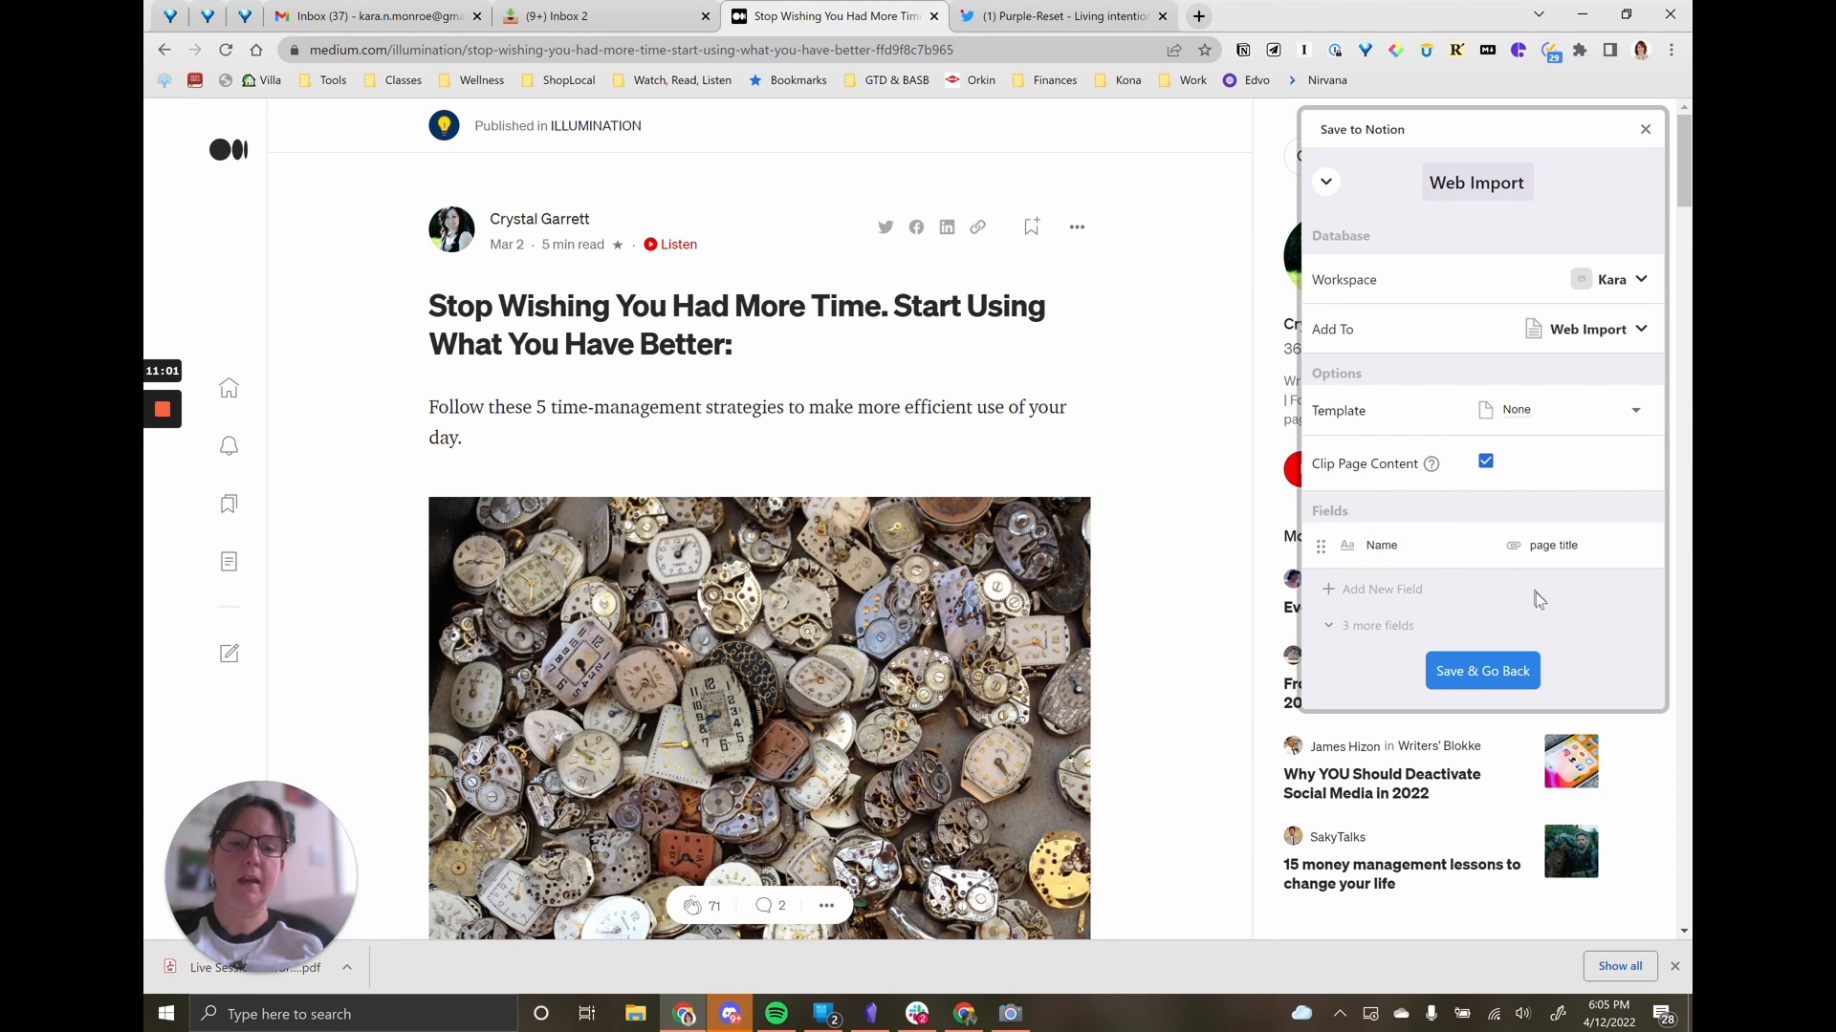
scroll(1536, 599, down, 1)
scroll(1537, 598, up, 1)
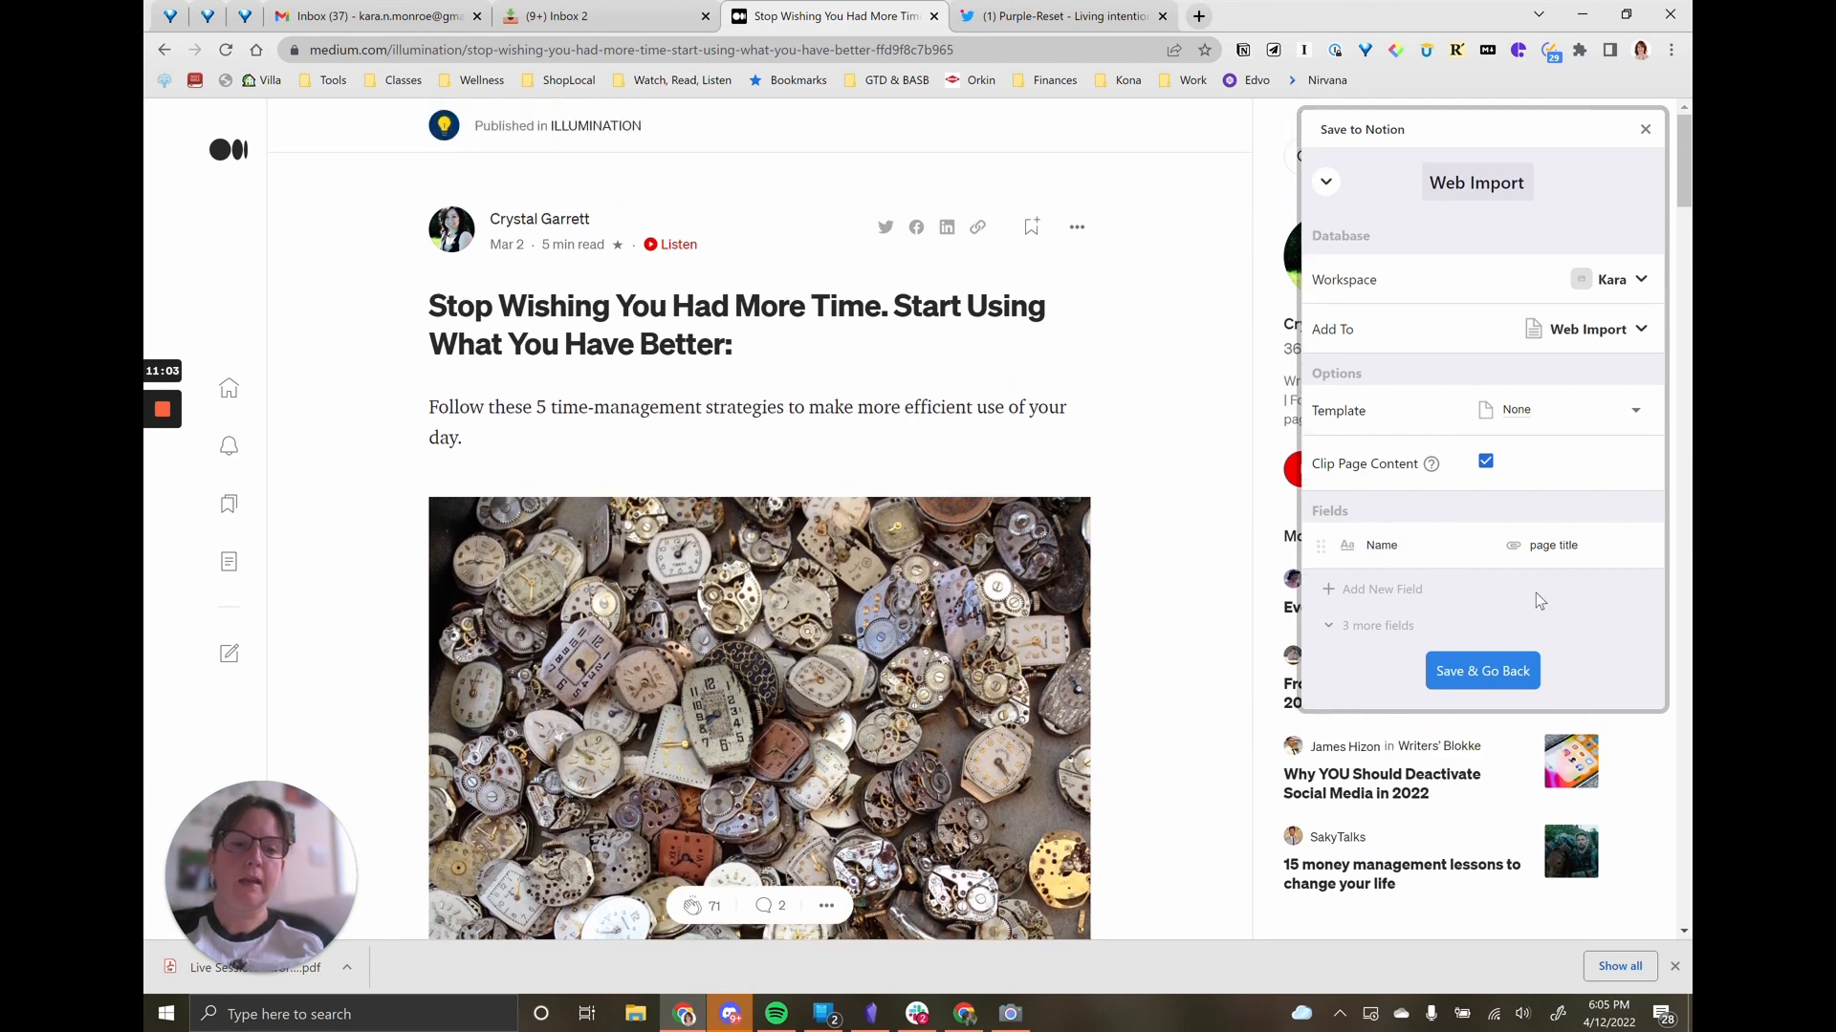
Step: Return to the Web Import form, add the article as a new page, and close the clipper
click(1329, 183)
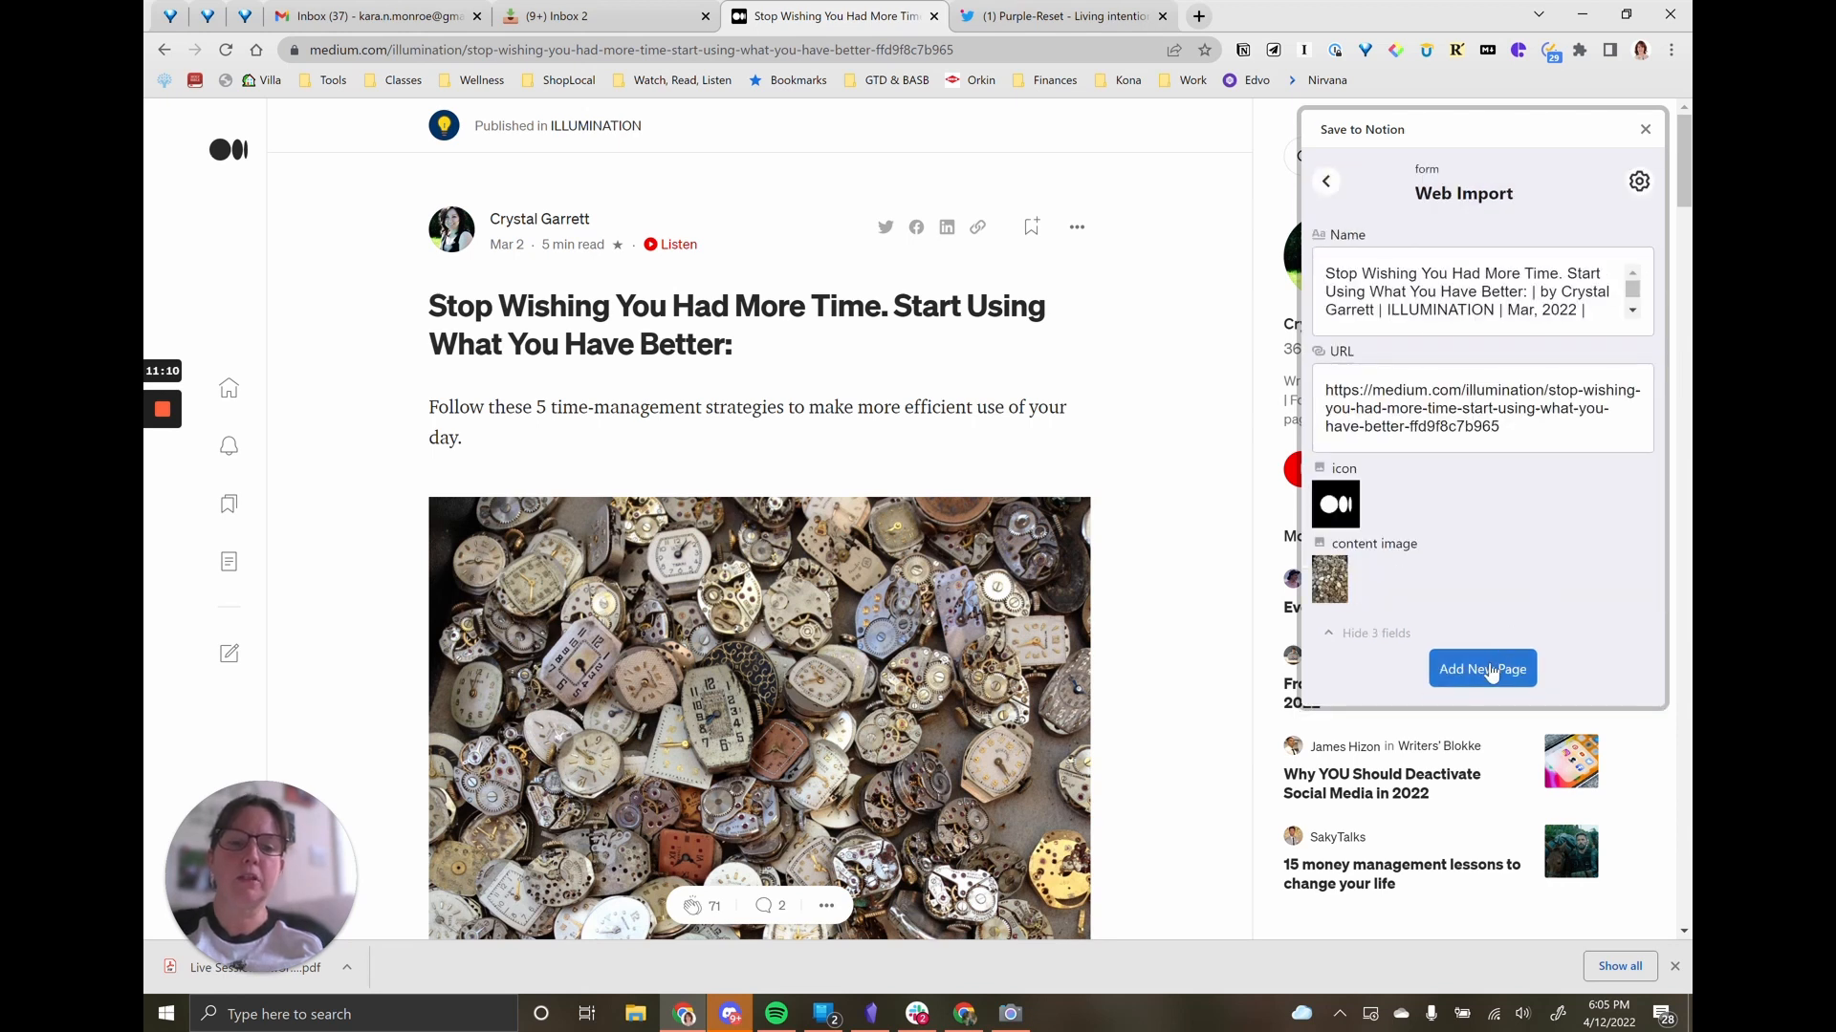
click(1492, 670)
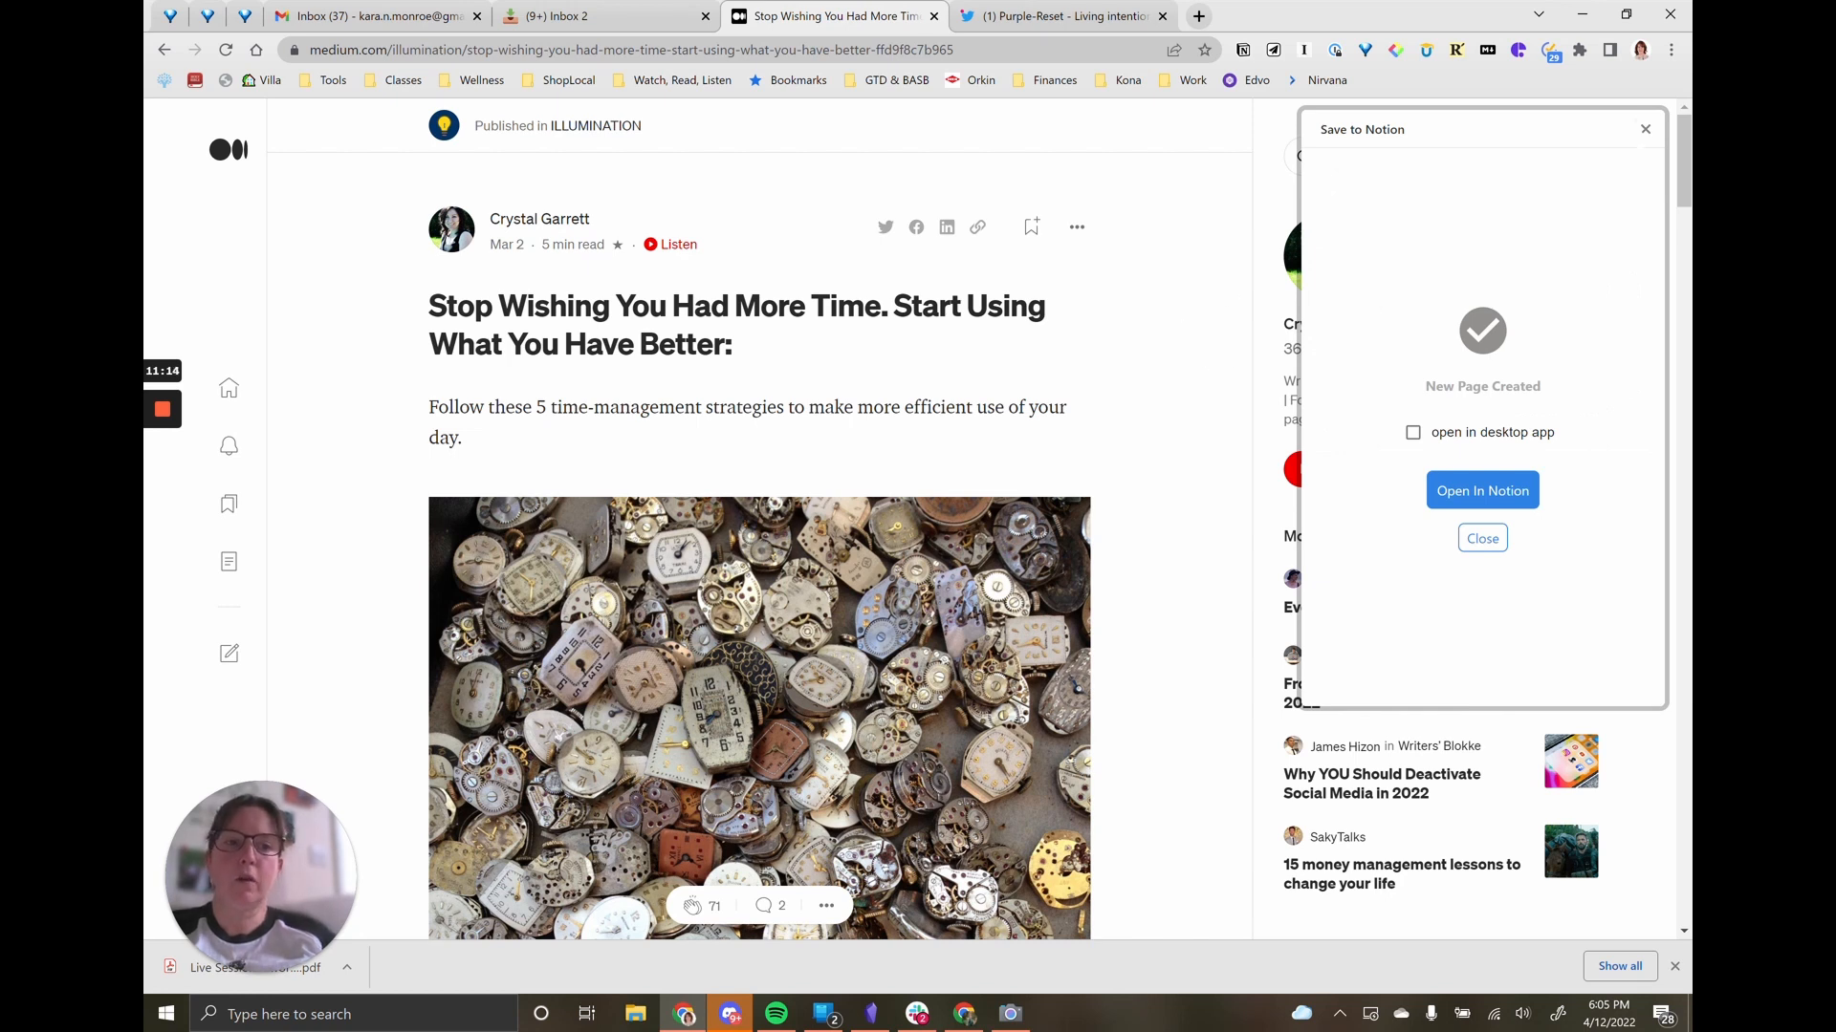
click(1646, 129)
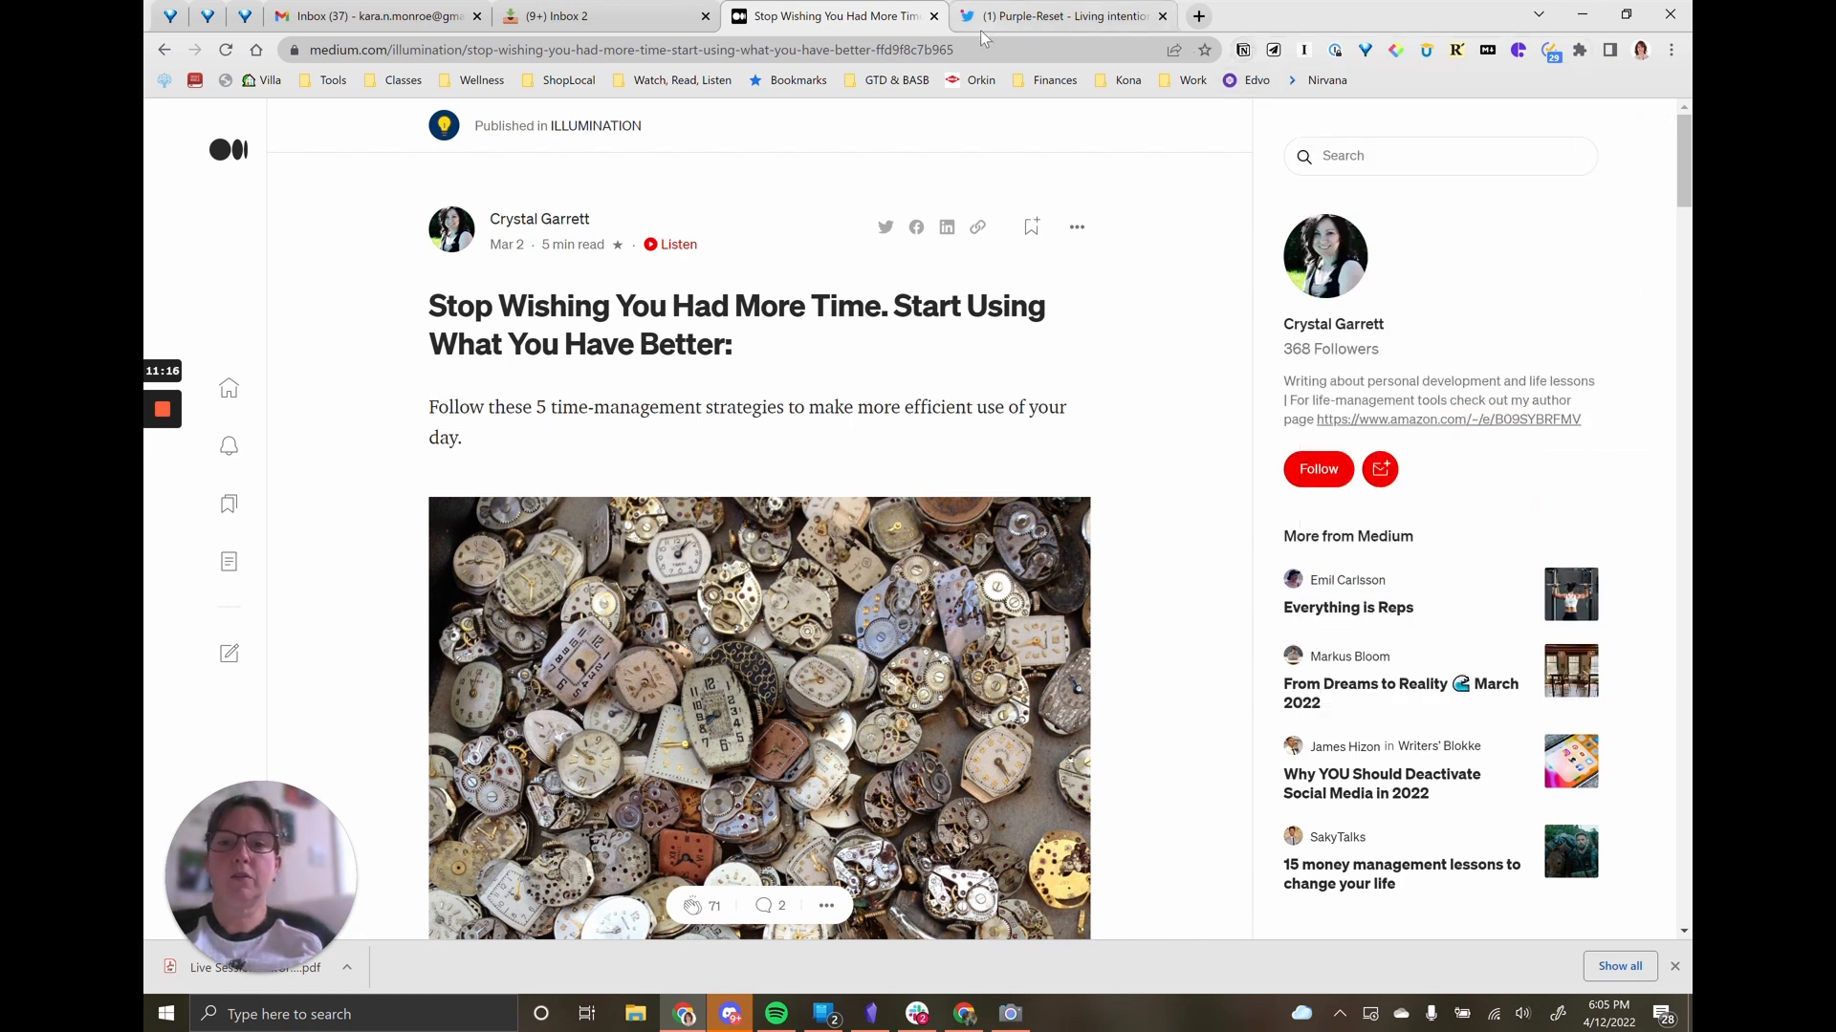
Step: Go to the Inbox 2 page in Notion and delete the Tags filter from the Web Import table
click(631, 9)
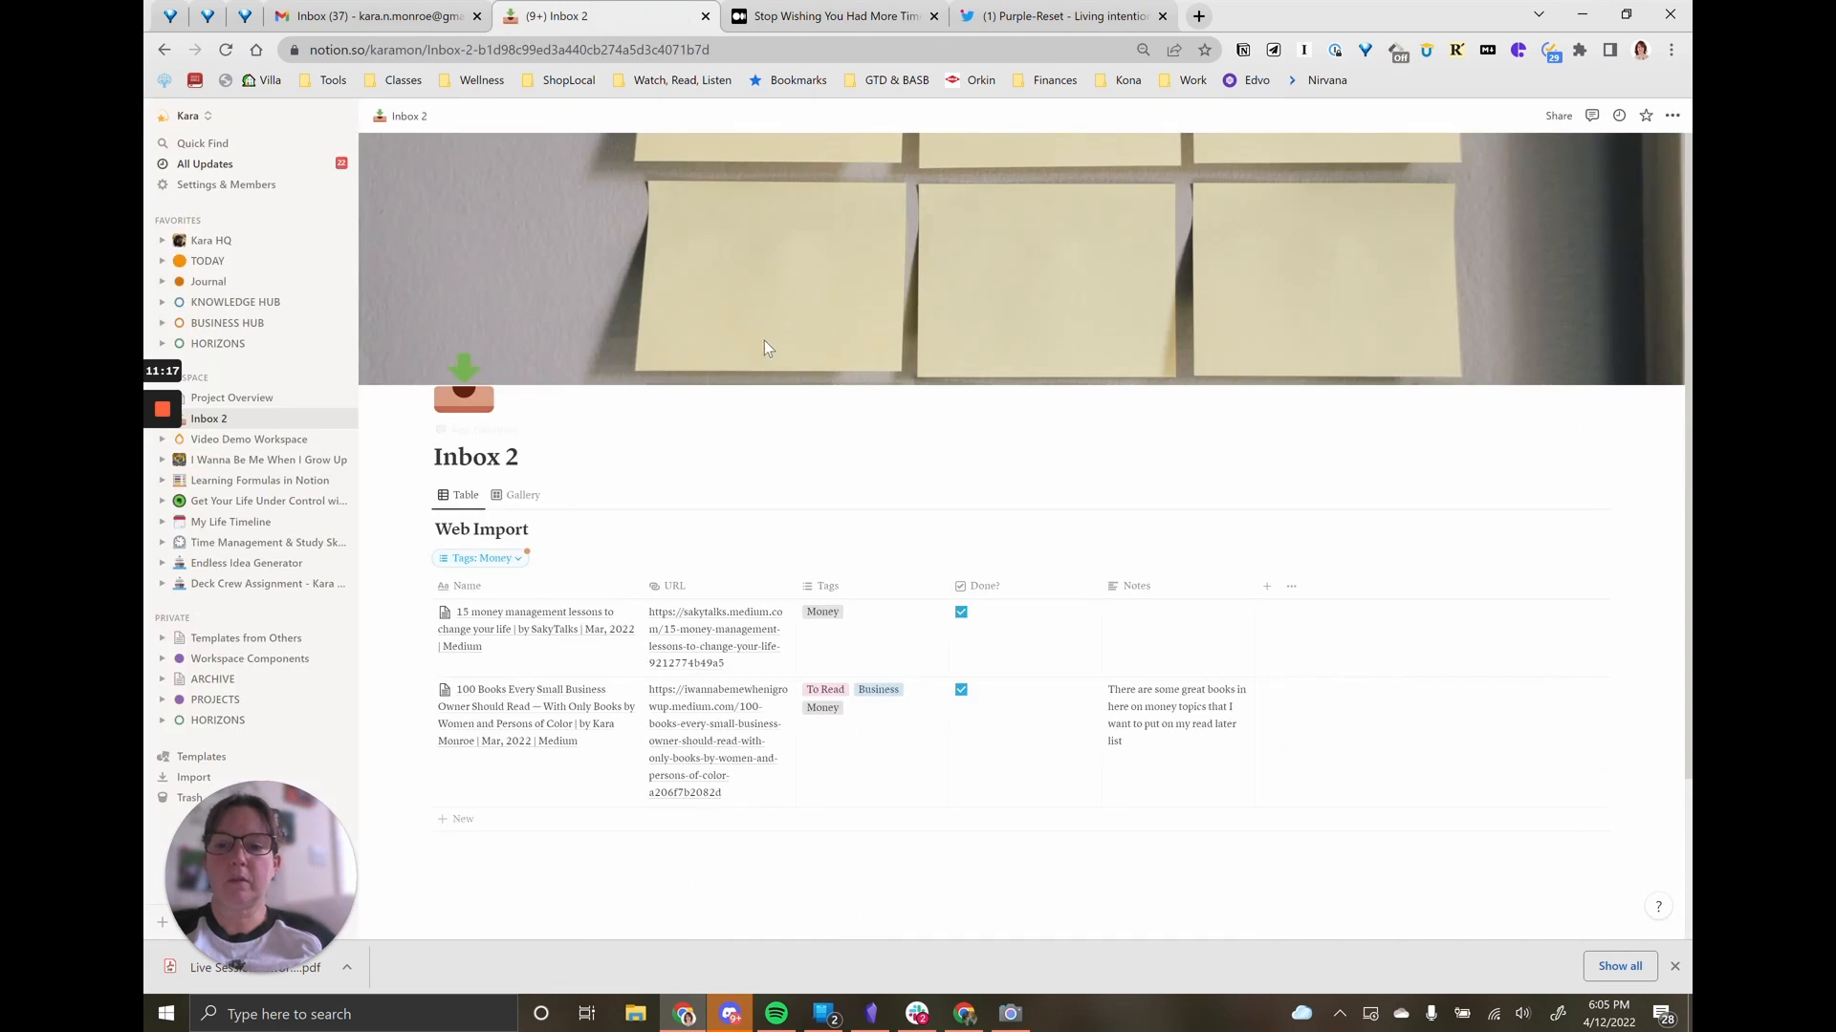
click(482, 559)
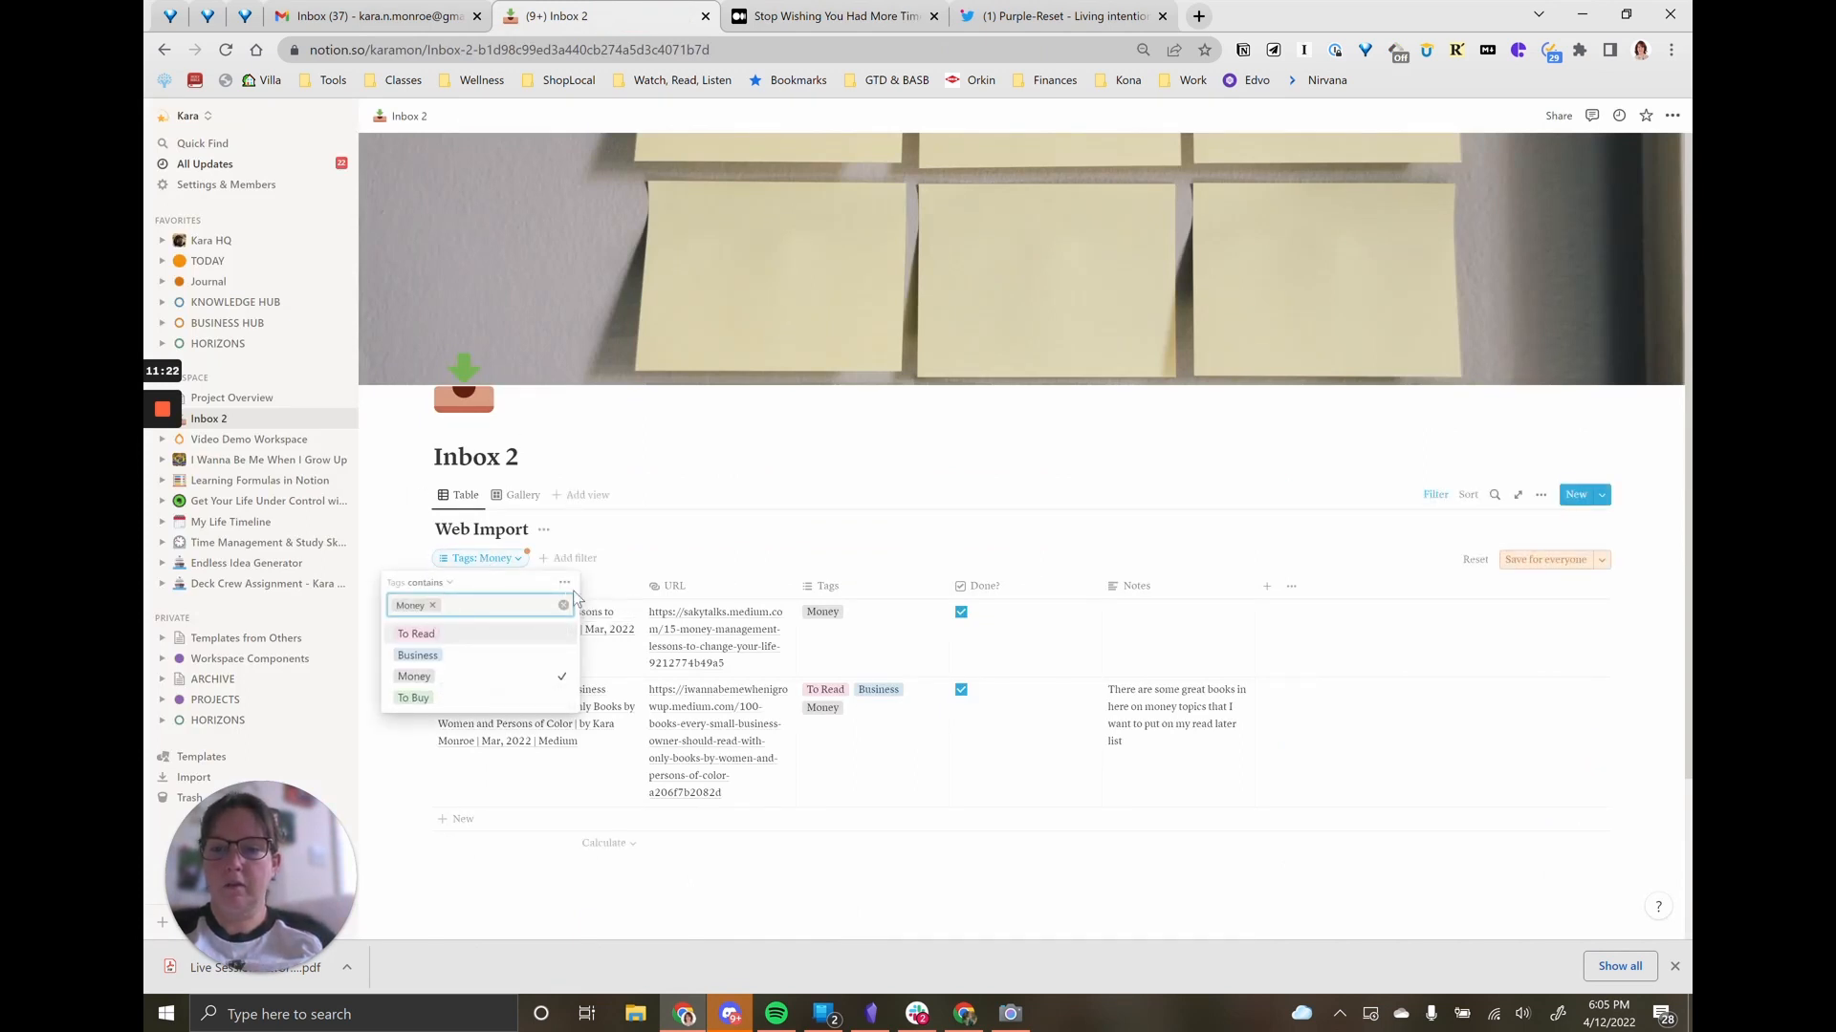
click(564, 582)
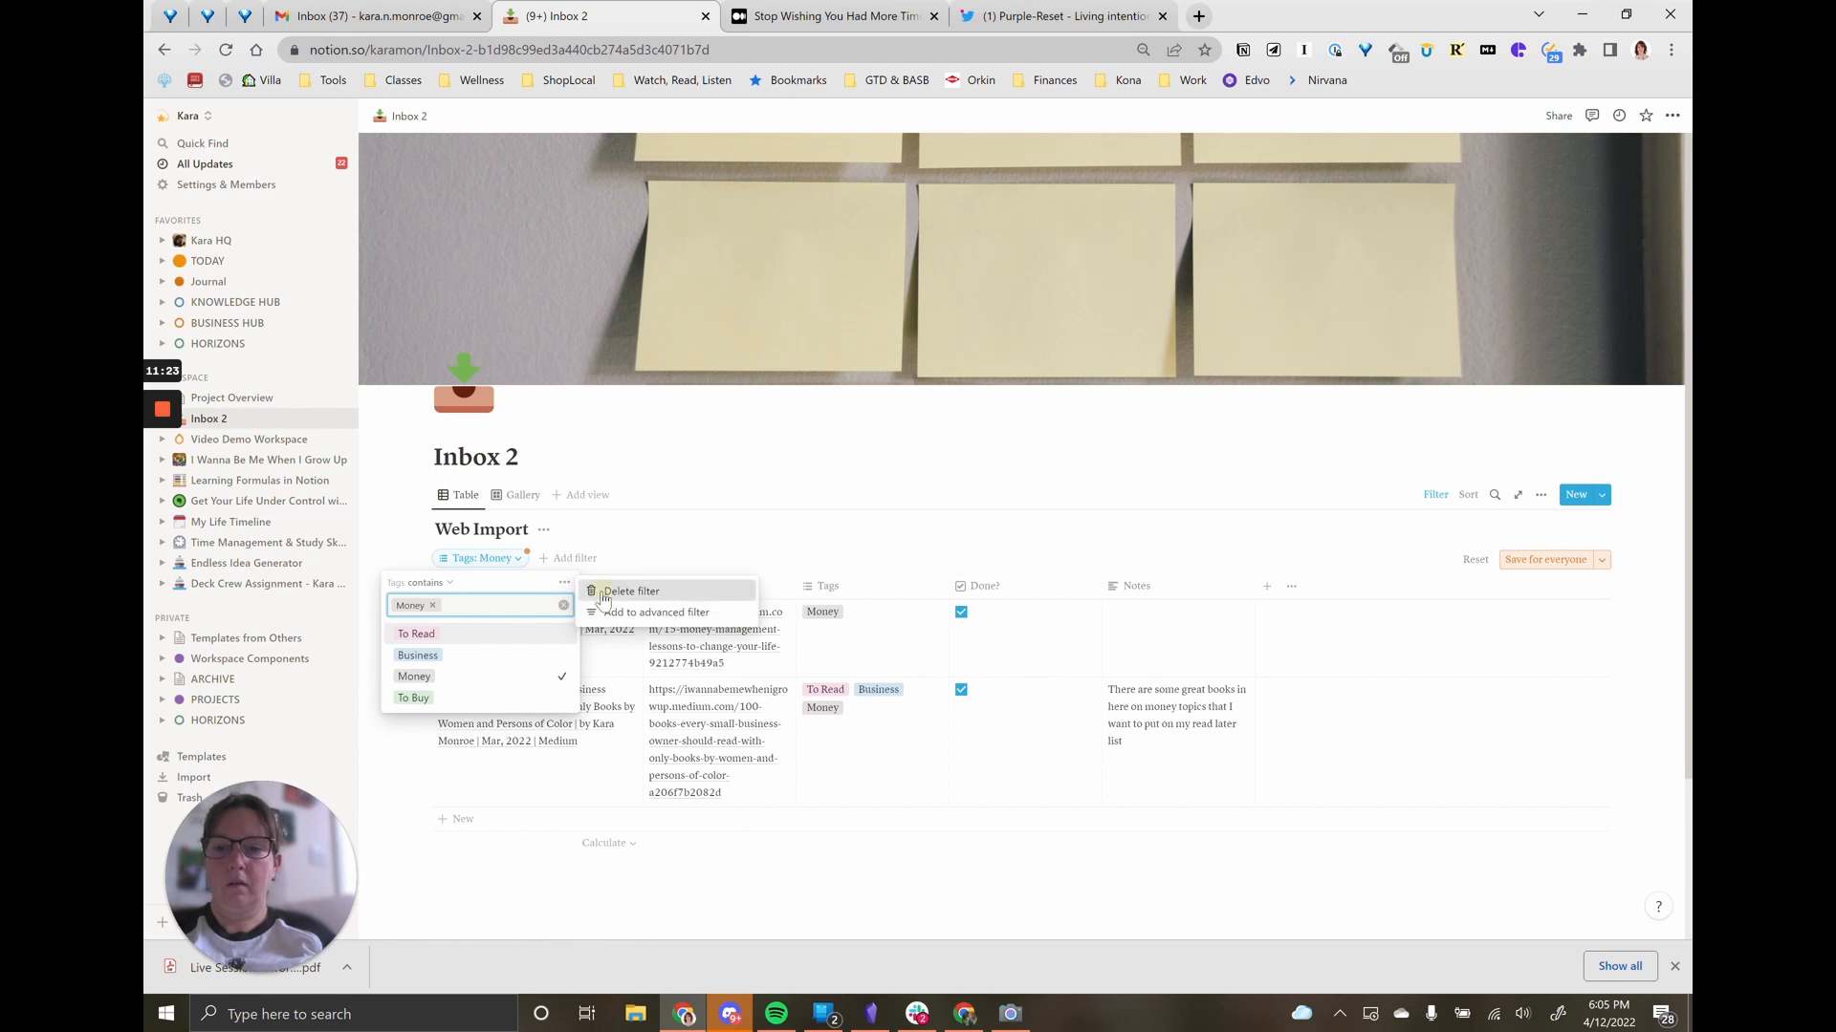
click(626, 592)
scroll(809, 768, down, 2)
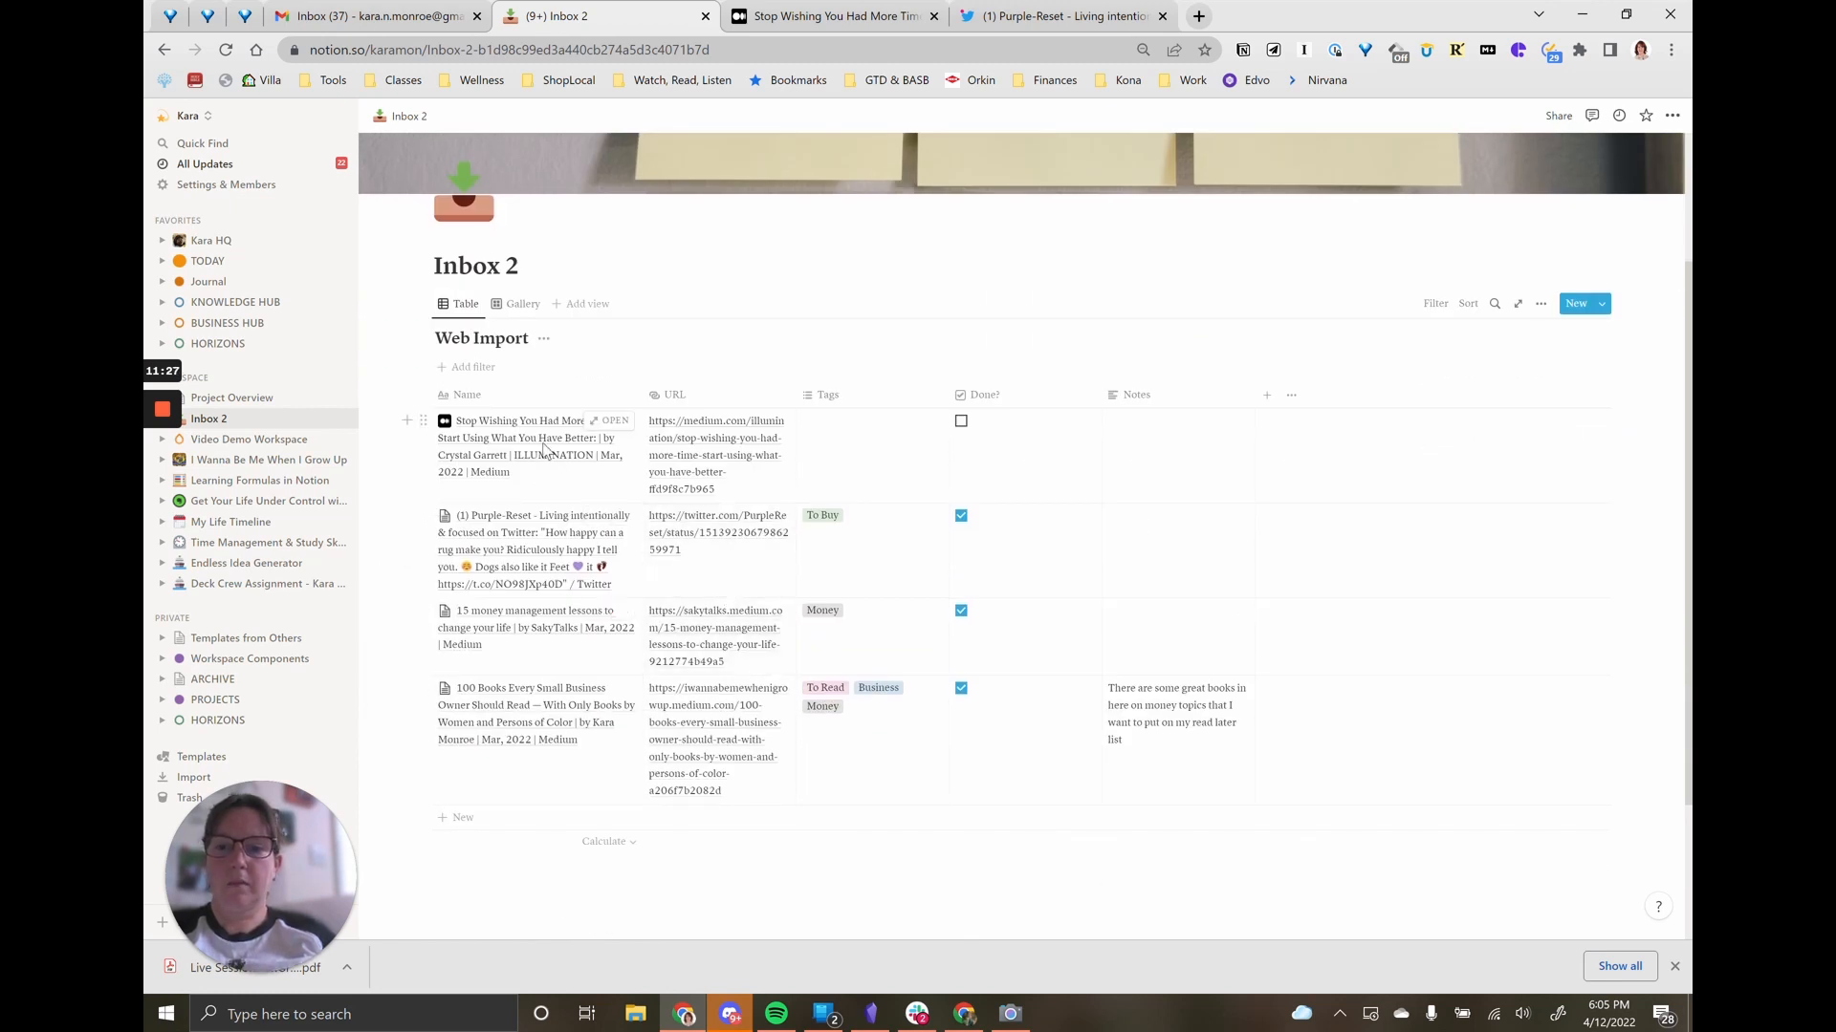
Step: Open the clipped "Stop Wishing You Had More Time" page from Web Import, review its content, and delete the page
click(612, 421)
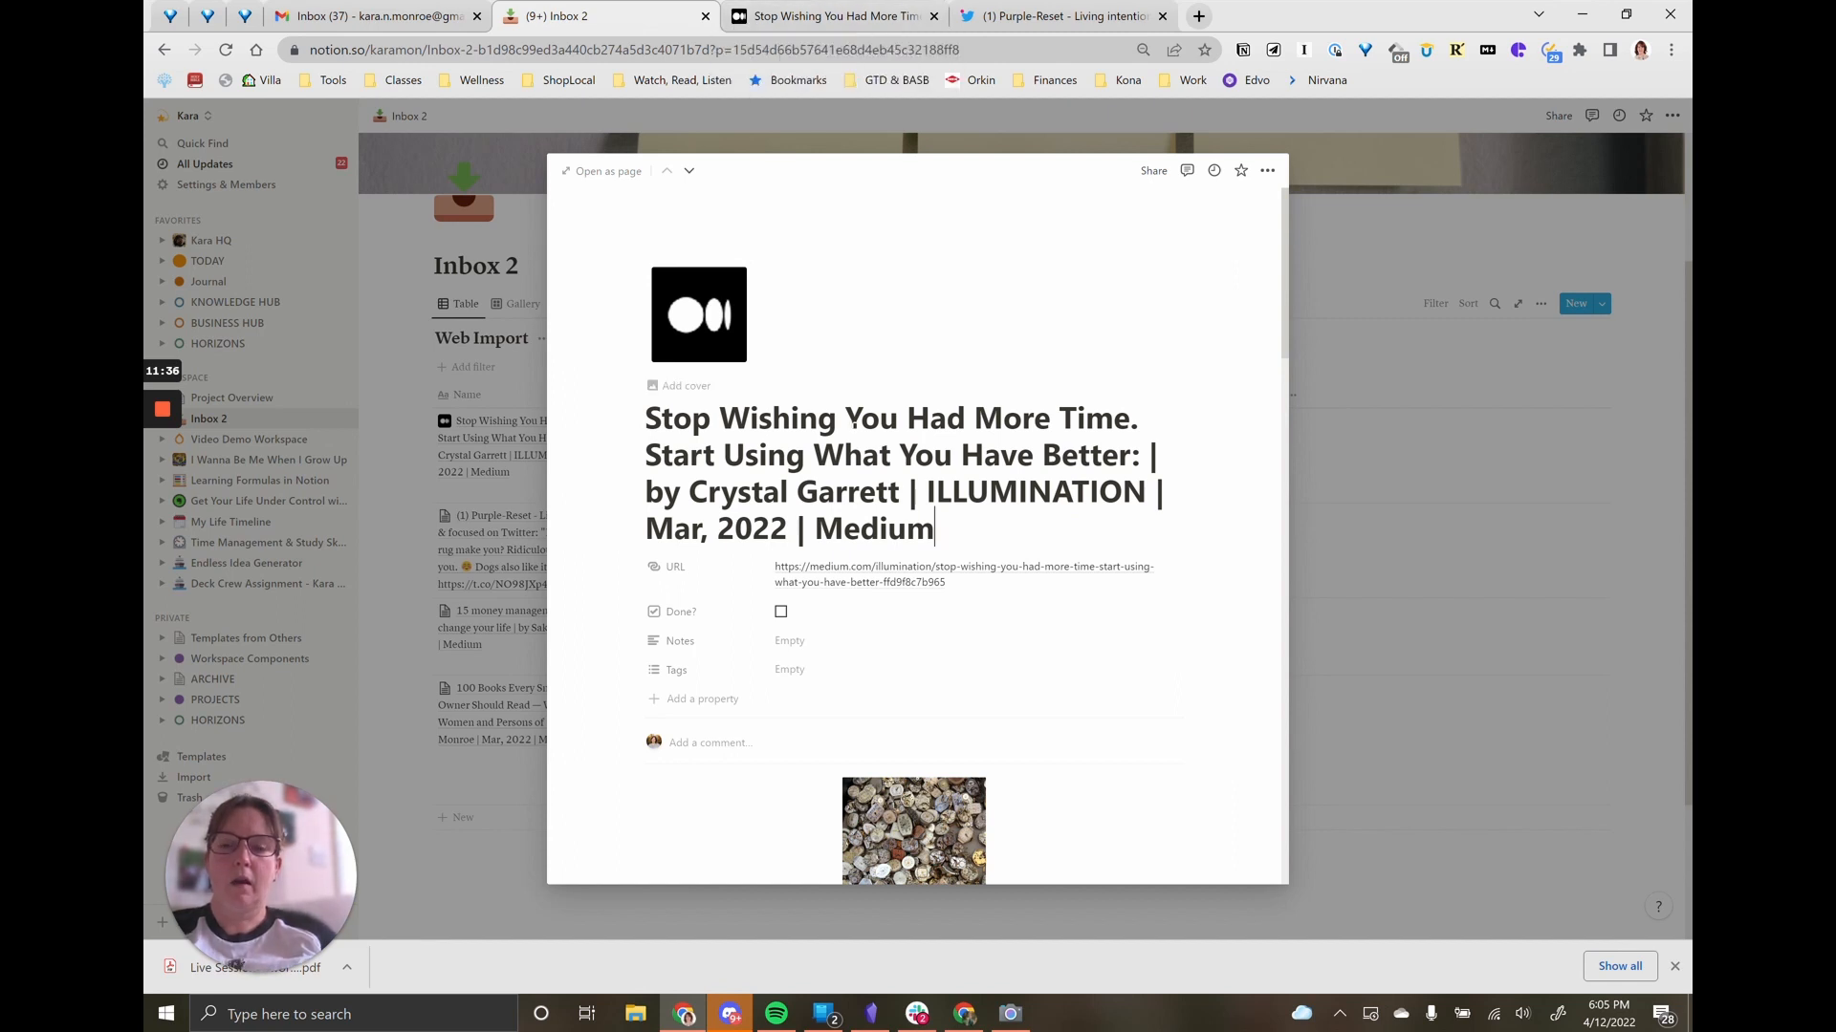
scroll(853, 439, down, 2)
scroll(853, 439, down, 8)
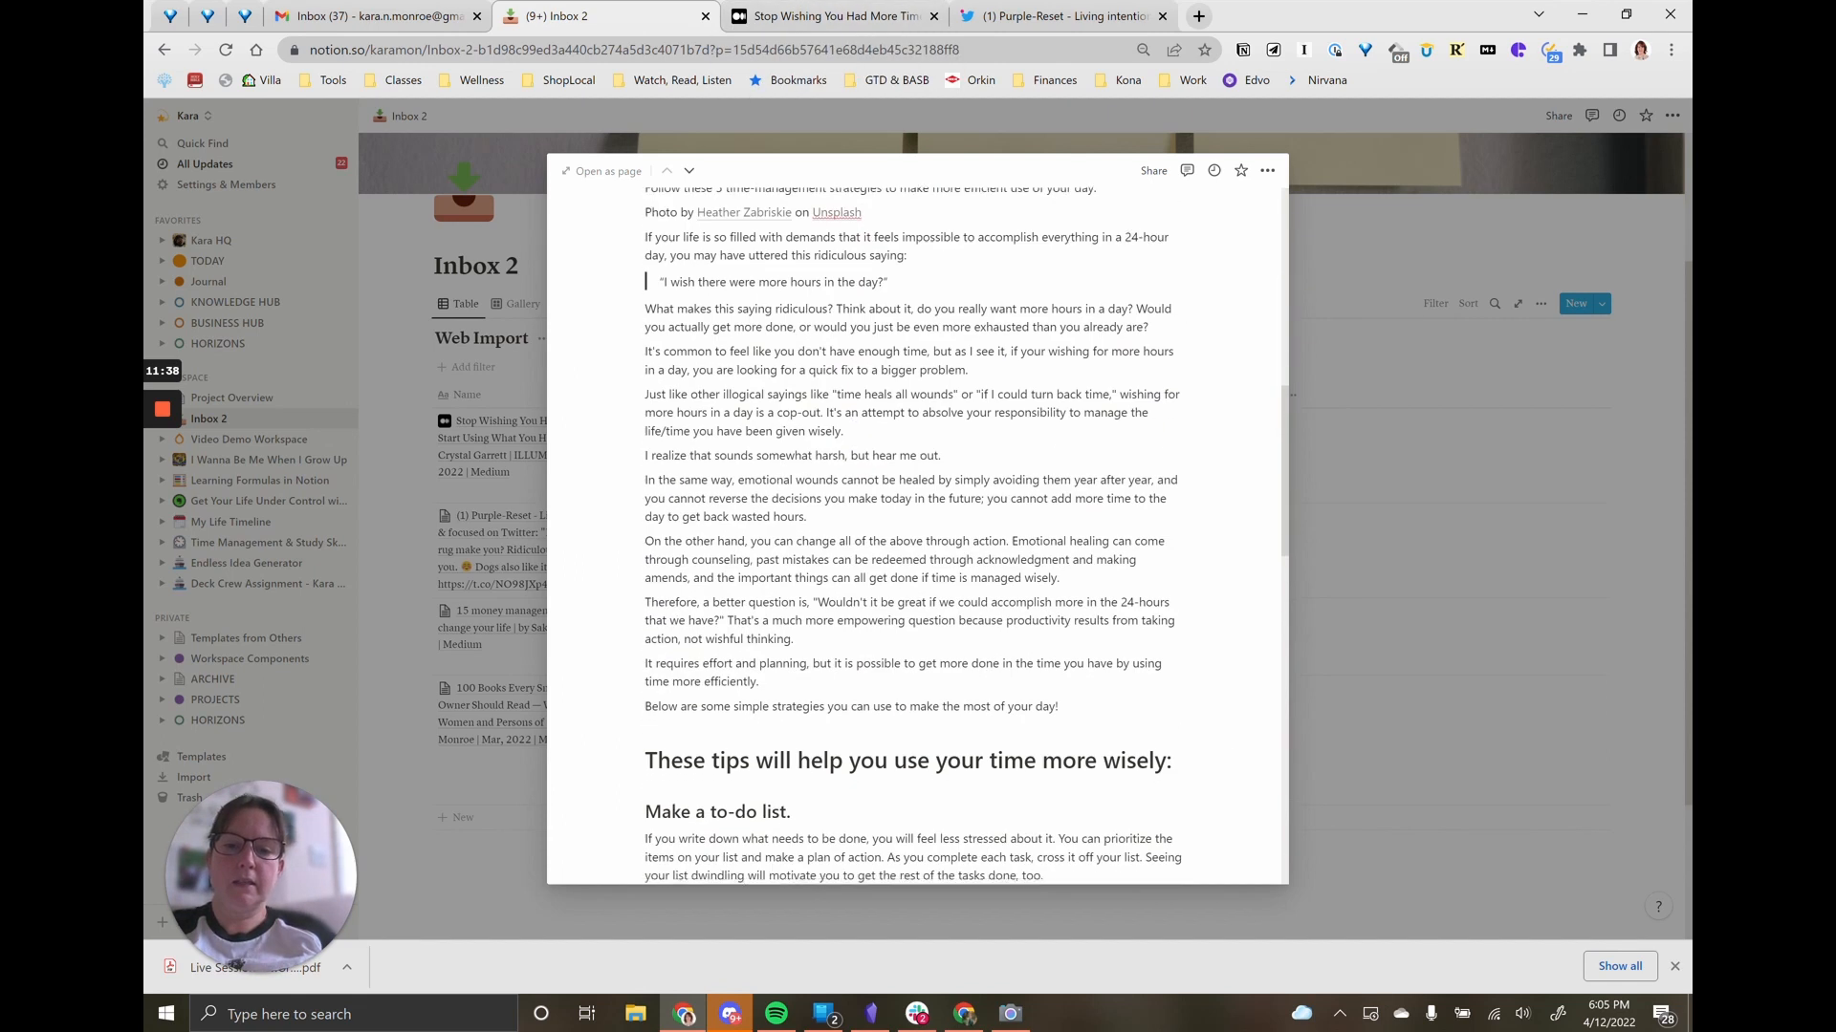
scroll(851, 429, up, 6)
scroll(852, 429, up, 5)
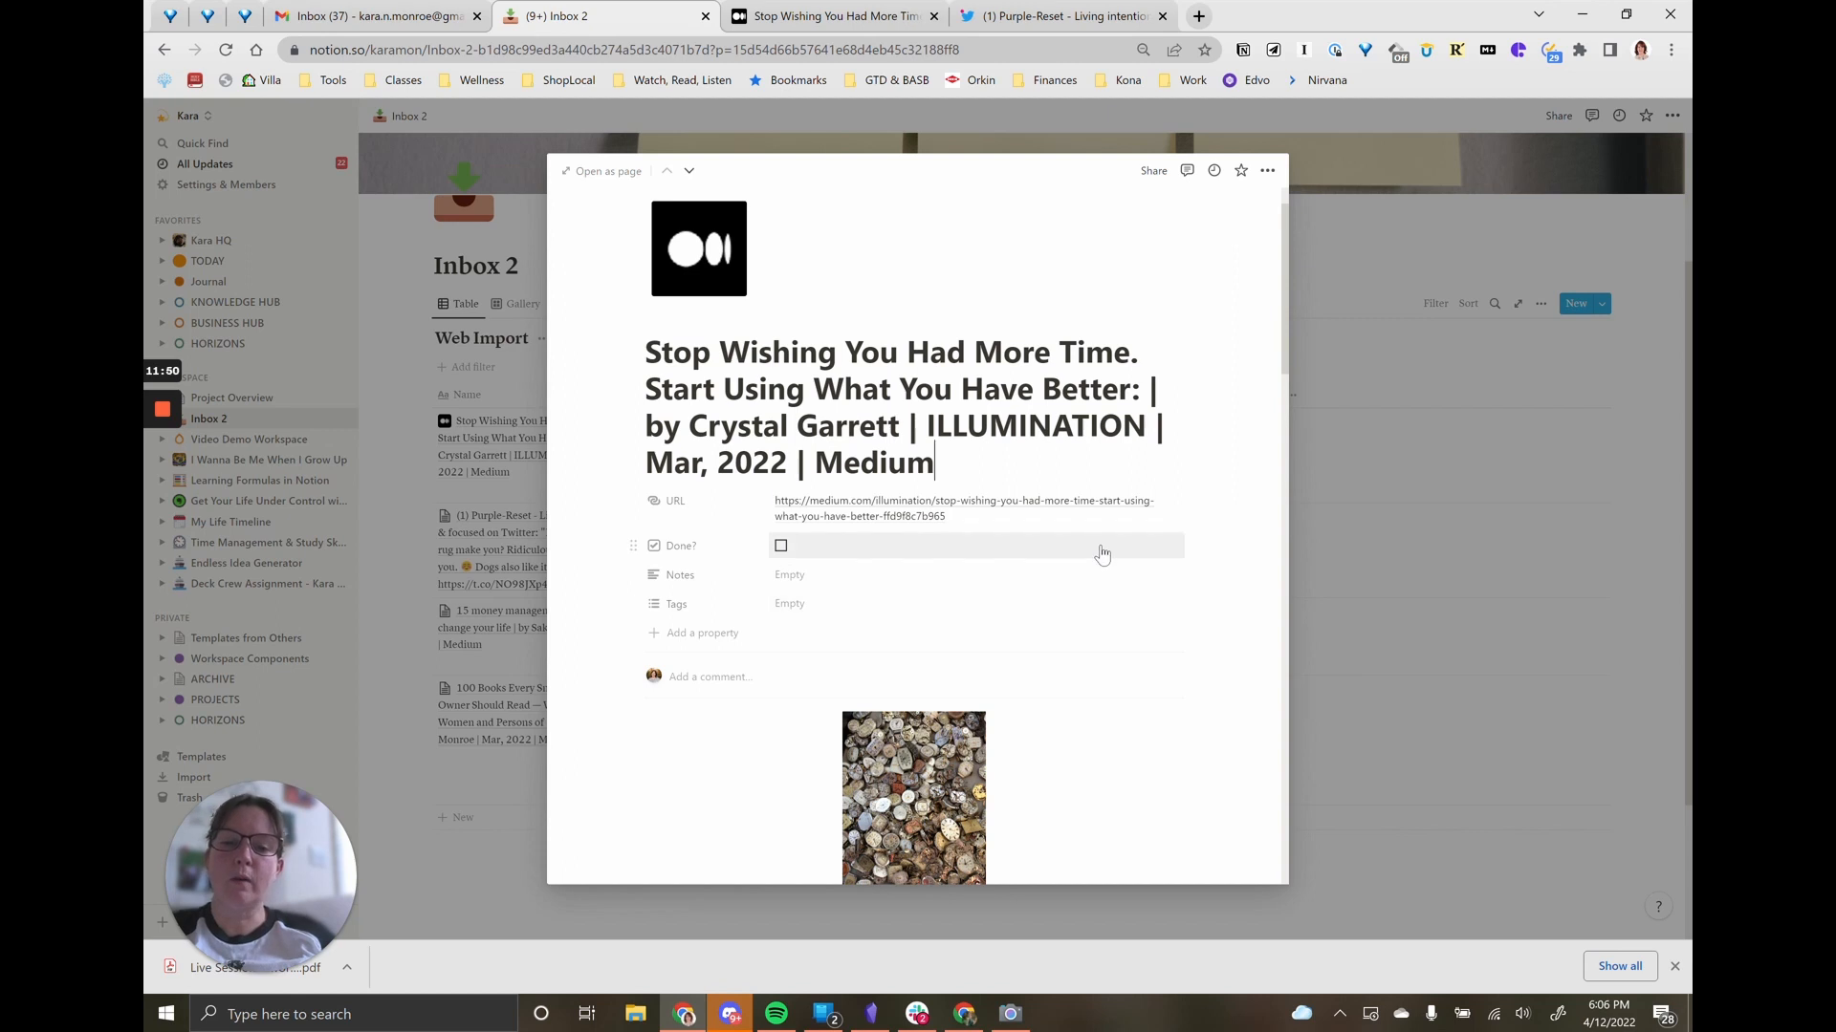
click(1268, 172)
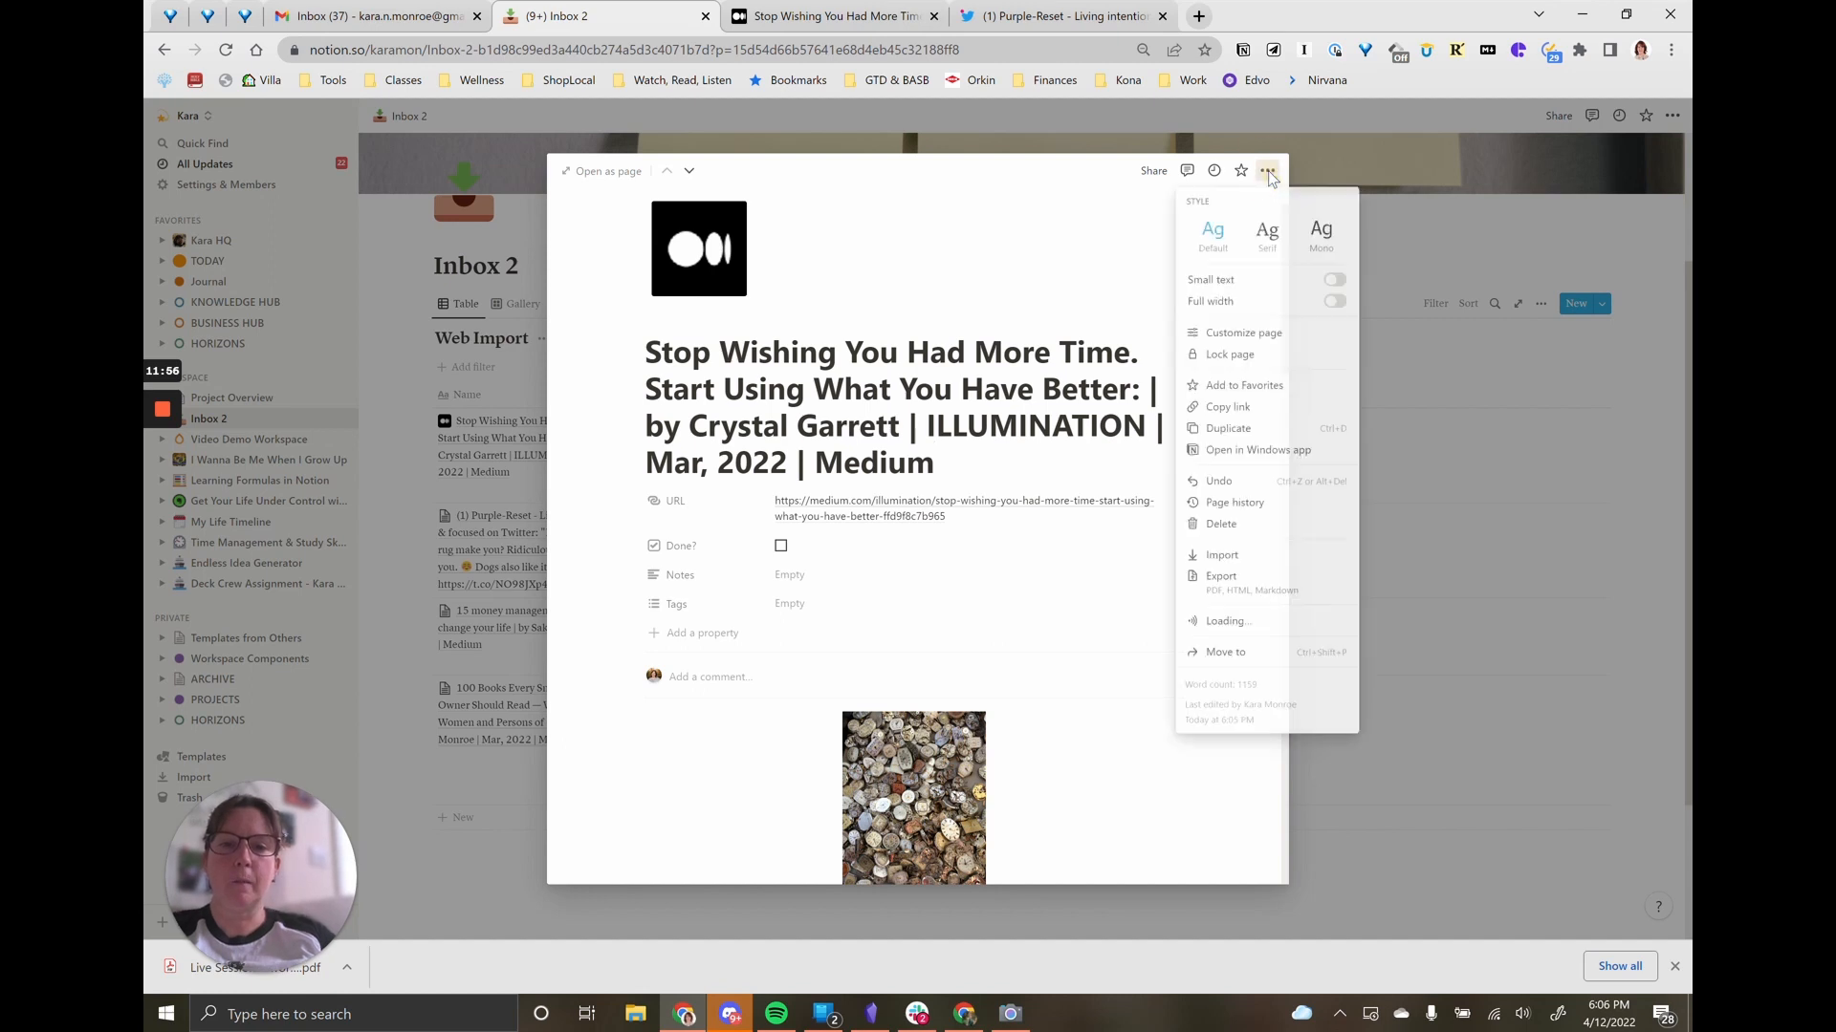
click(1222, 524)
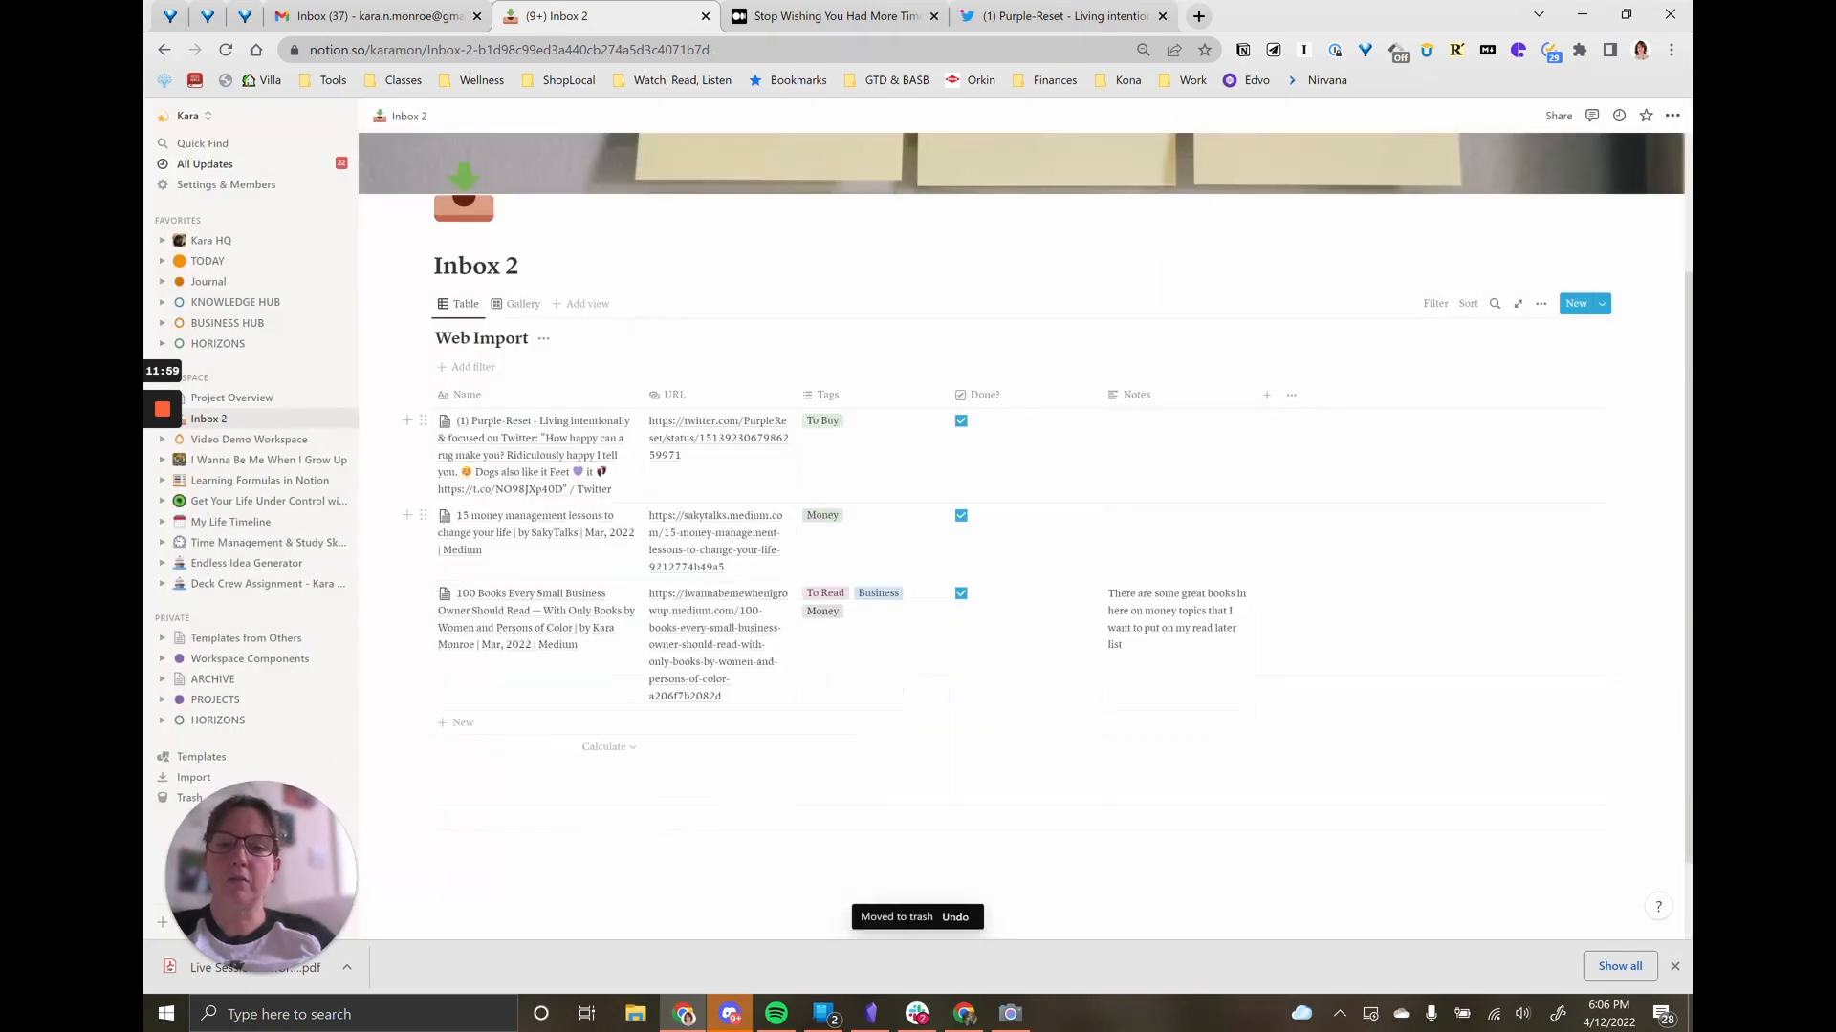